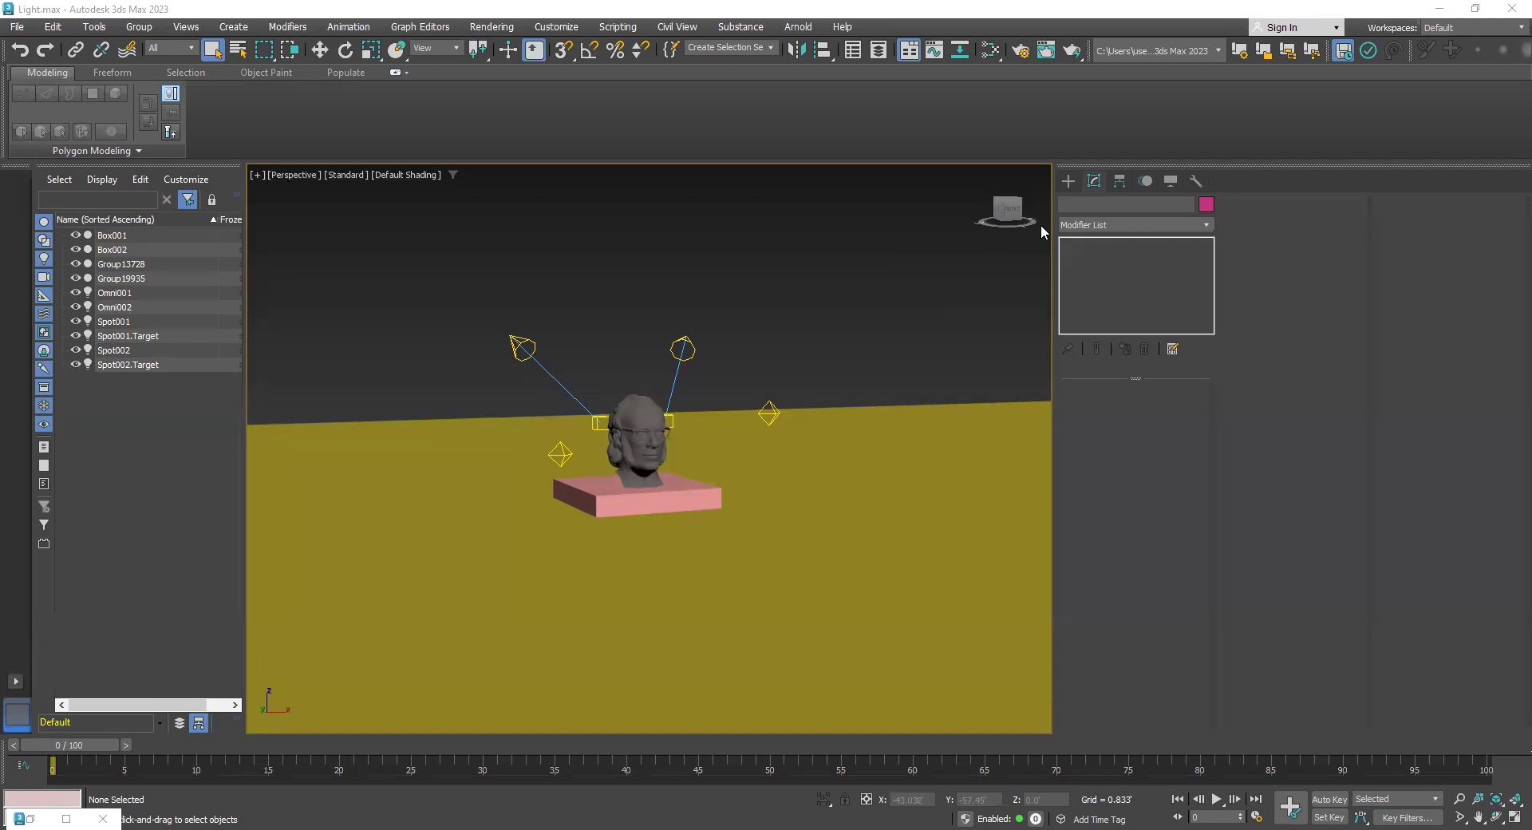
# Bring up the Photometric light types for creating a new light
pyautogui.click(1068, 181)
pyautogui.click(1109, 206)
pyautogui.click(1115, 230)
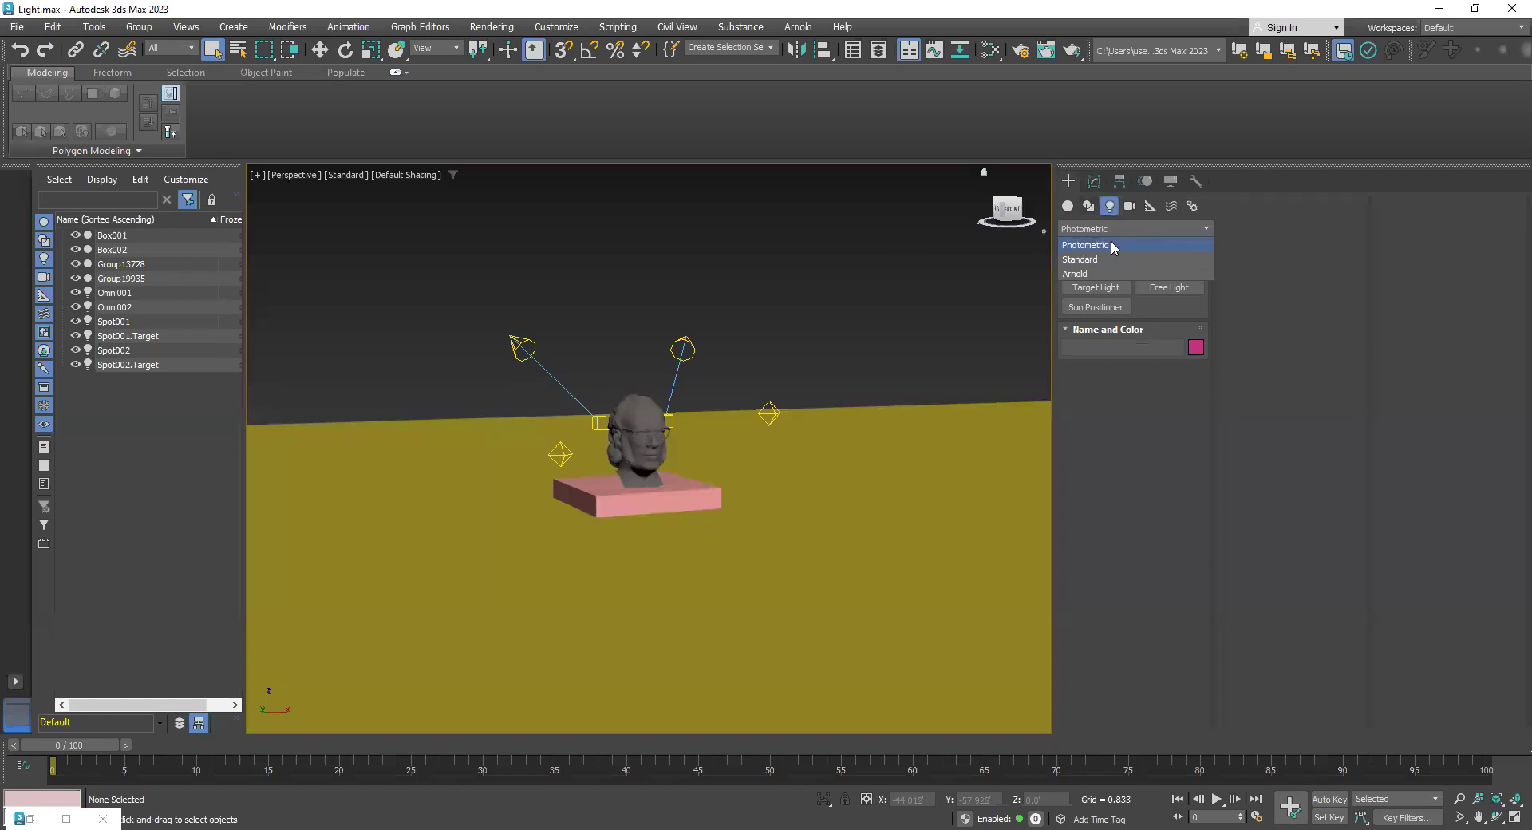
pyautogui.click(1115, 245)
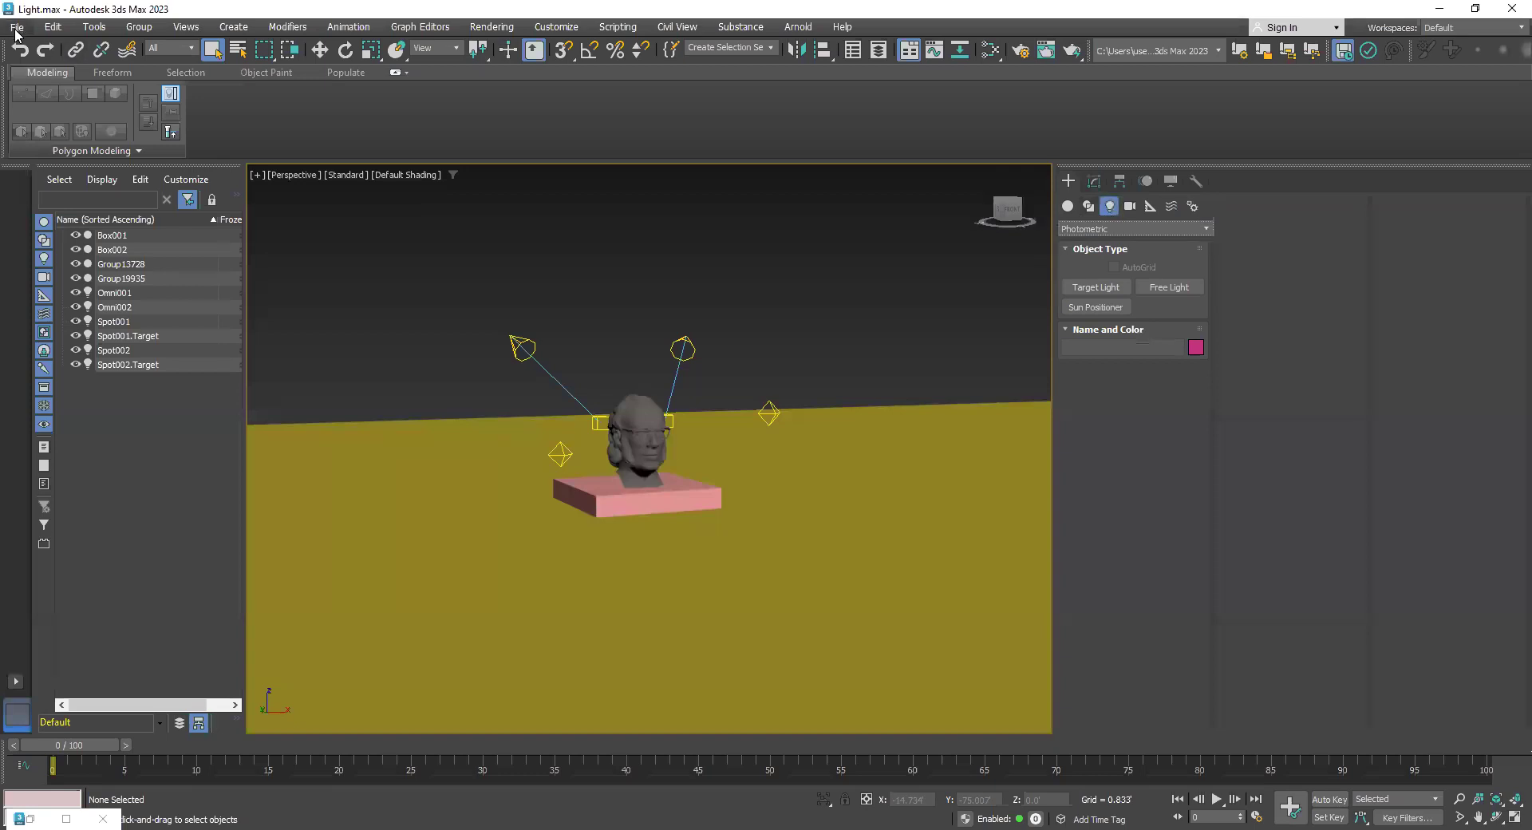
# Save the scene as a new file named Light_02
pyautogui.click(16, 27)
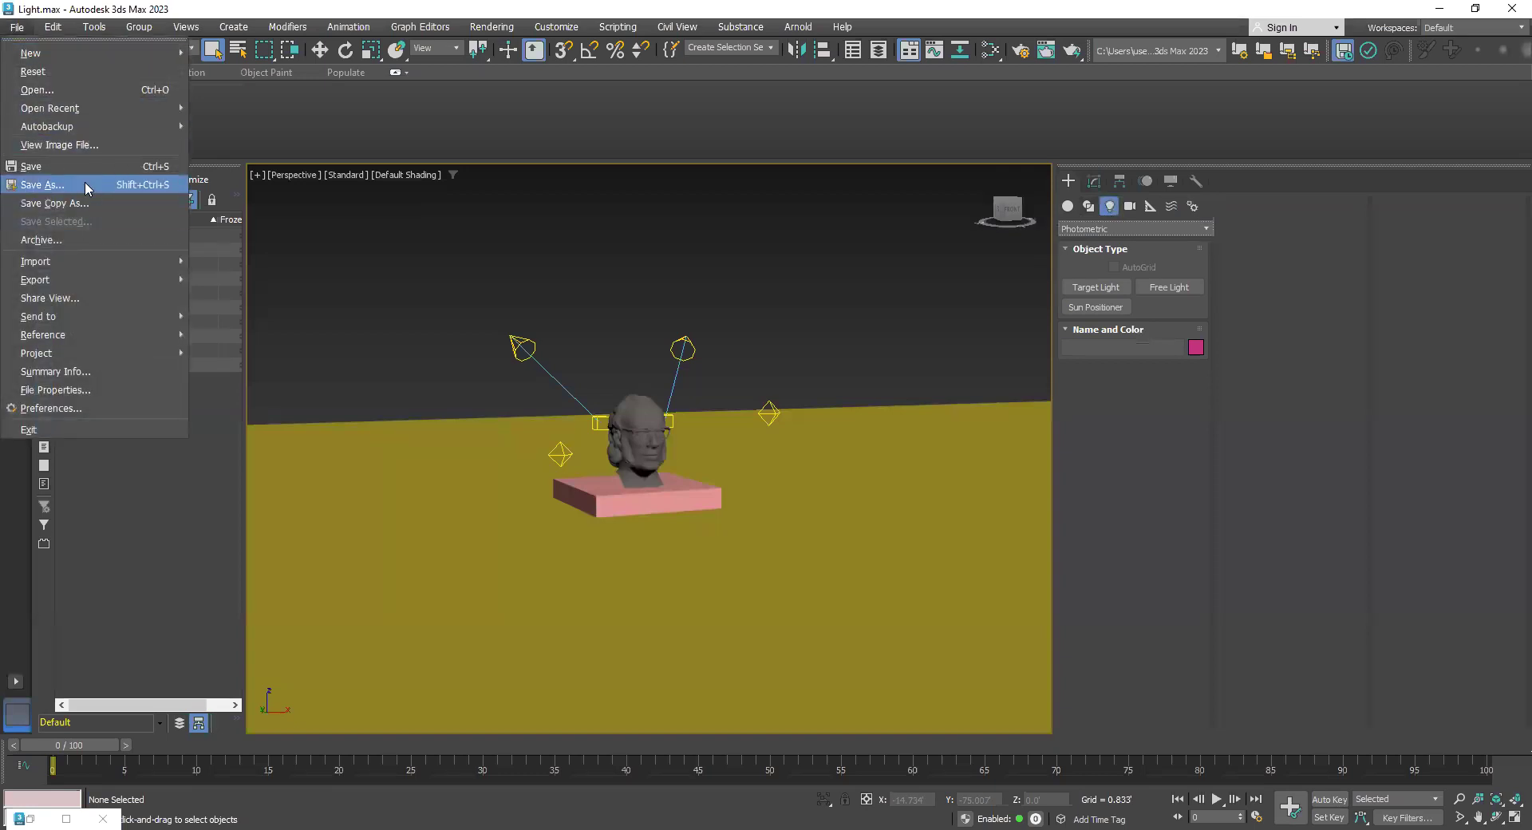
pyautogui.press('Return')
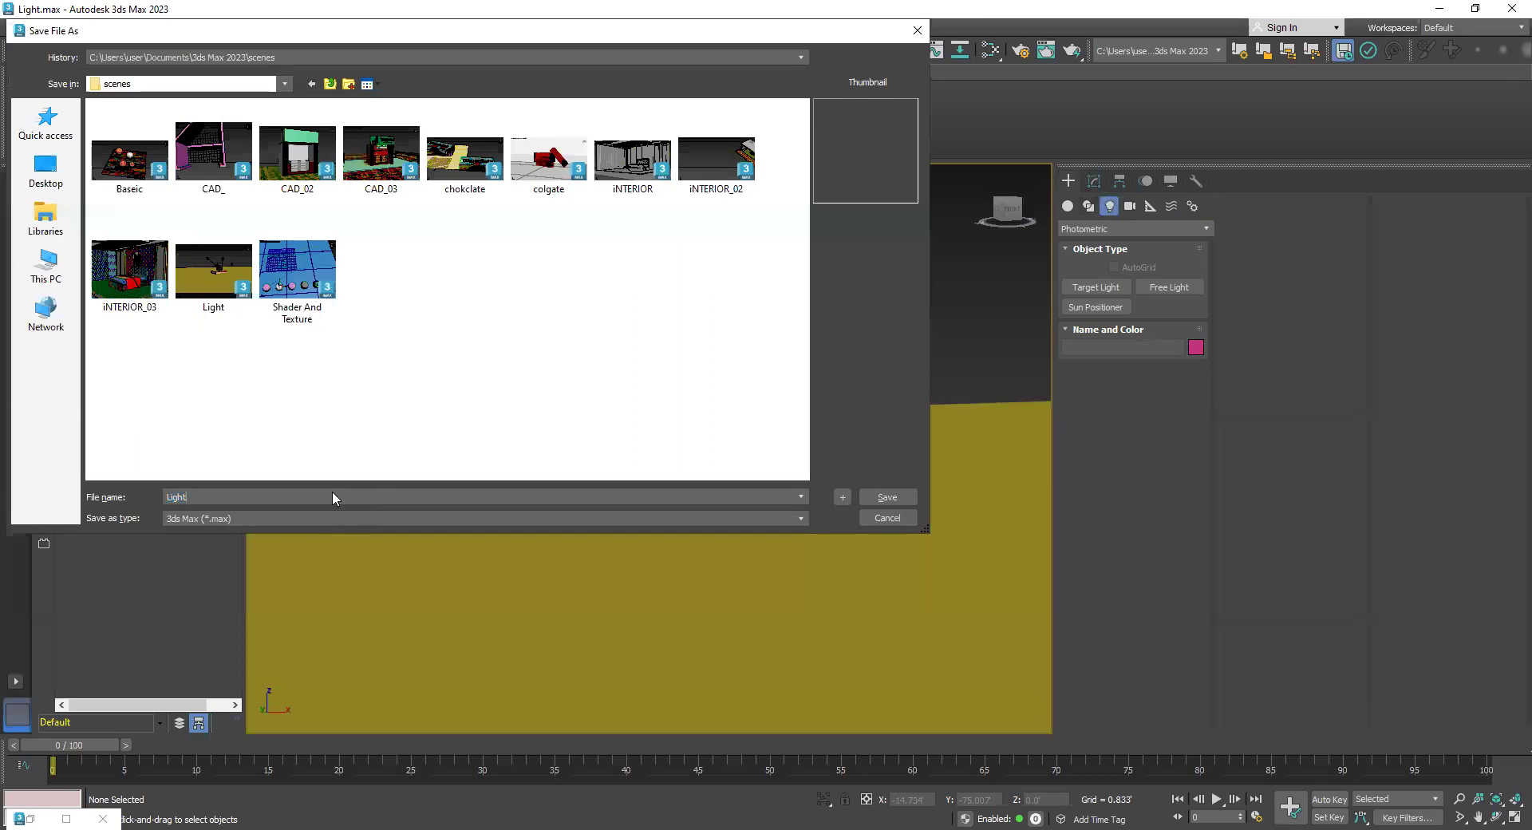
pyautogui.rightClick(333, 497)
pyautogui.click(311, 494)
pyautogui.write('_0')
pyautogui.press('Return')
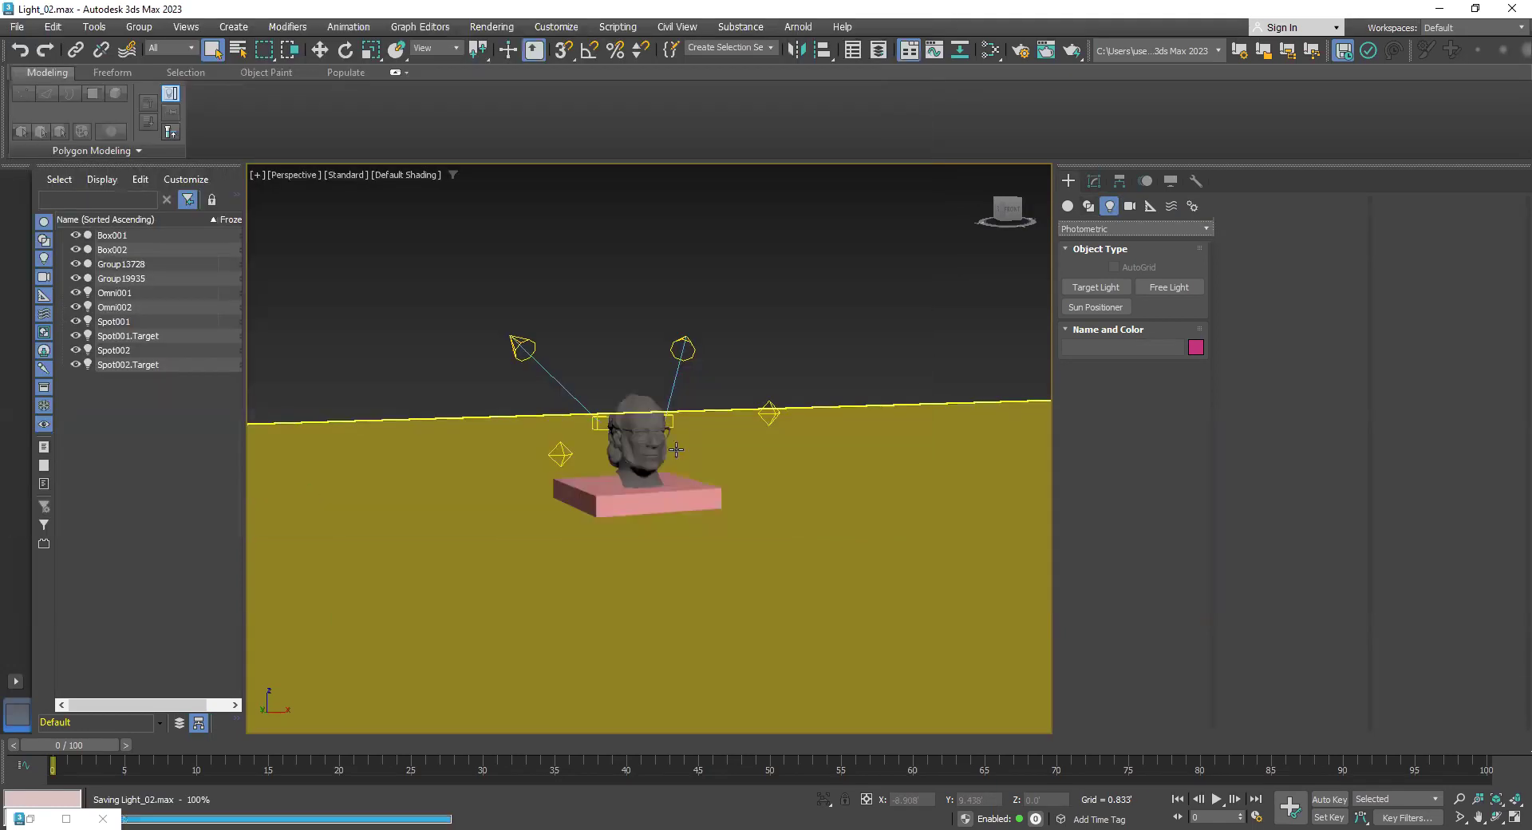
# Delete all the existing omni and spot lights together with the spot targets
pyautogui.moveTo(142, 294); pyautogui.dragTo(177, 366)
pyautogui.press('Delete')
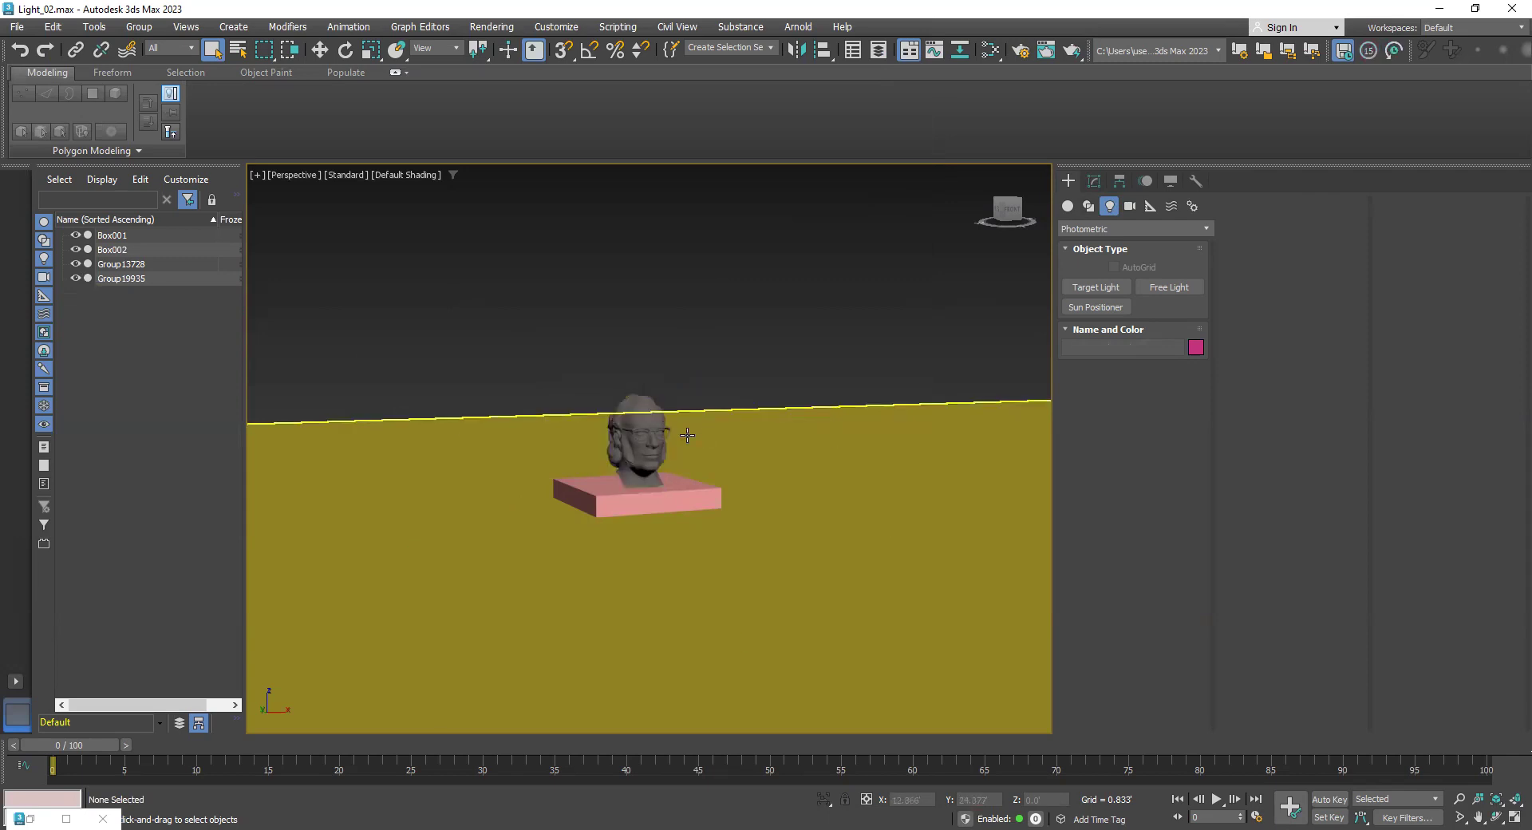
# Create a photometric Free Light beside the pedestal, accepting the recommended Physical Camera Exposure Control, and raise it to a height of about 3.4'
pyautogui.scroll(3, 687, 434)
pyautogui.moveTo(581, 335); pyautogui.dragTo(645, 284, button='middle')
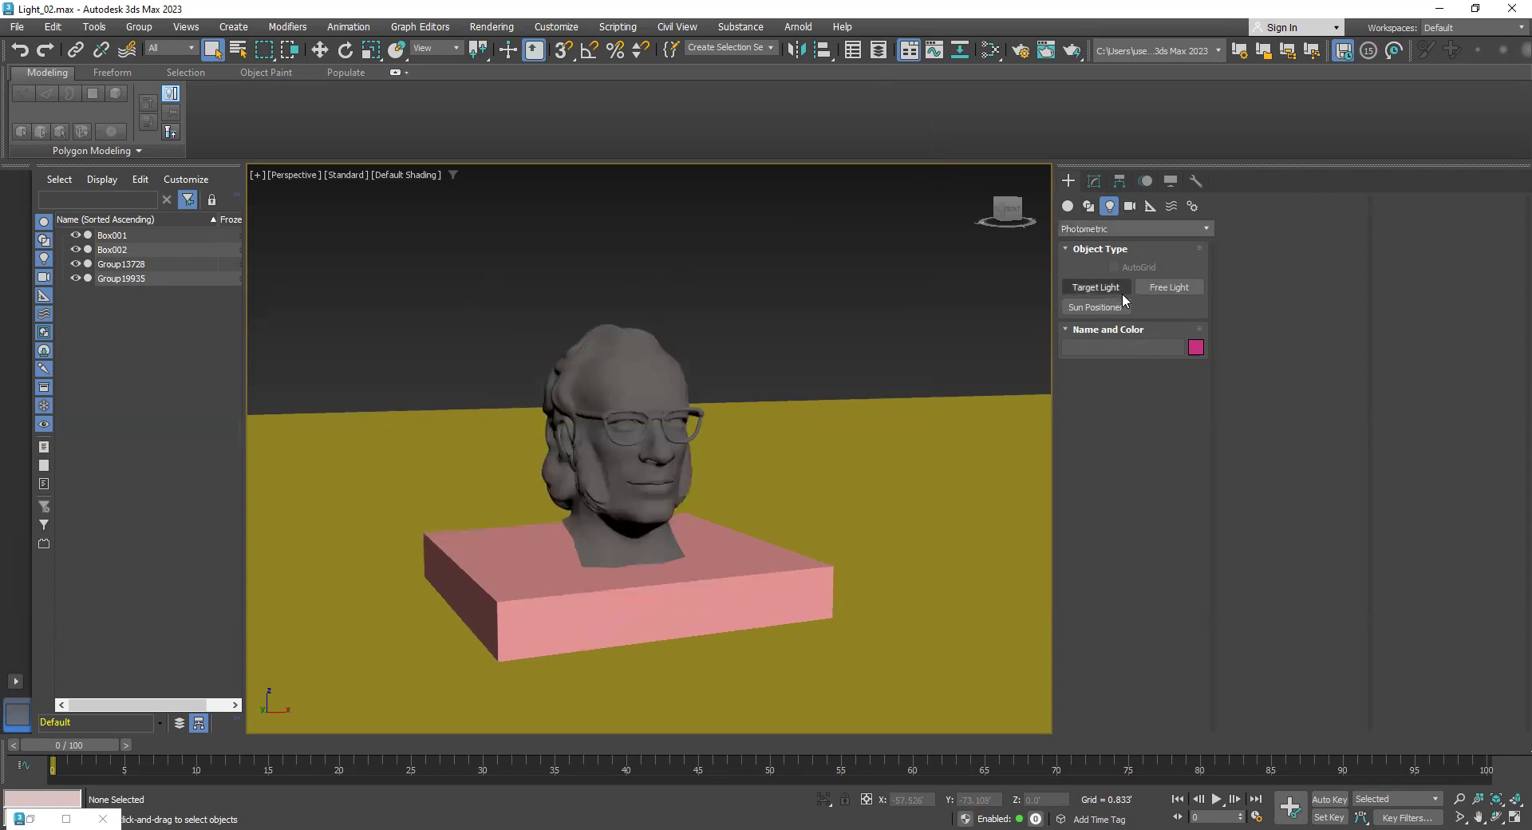
pyautogui.click(1176, 289)
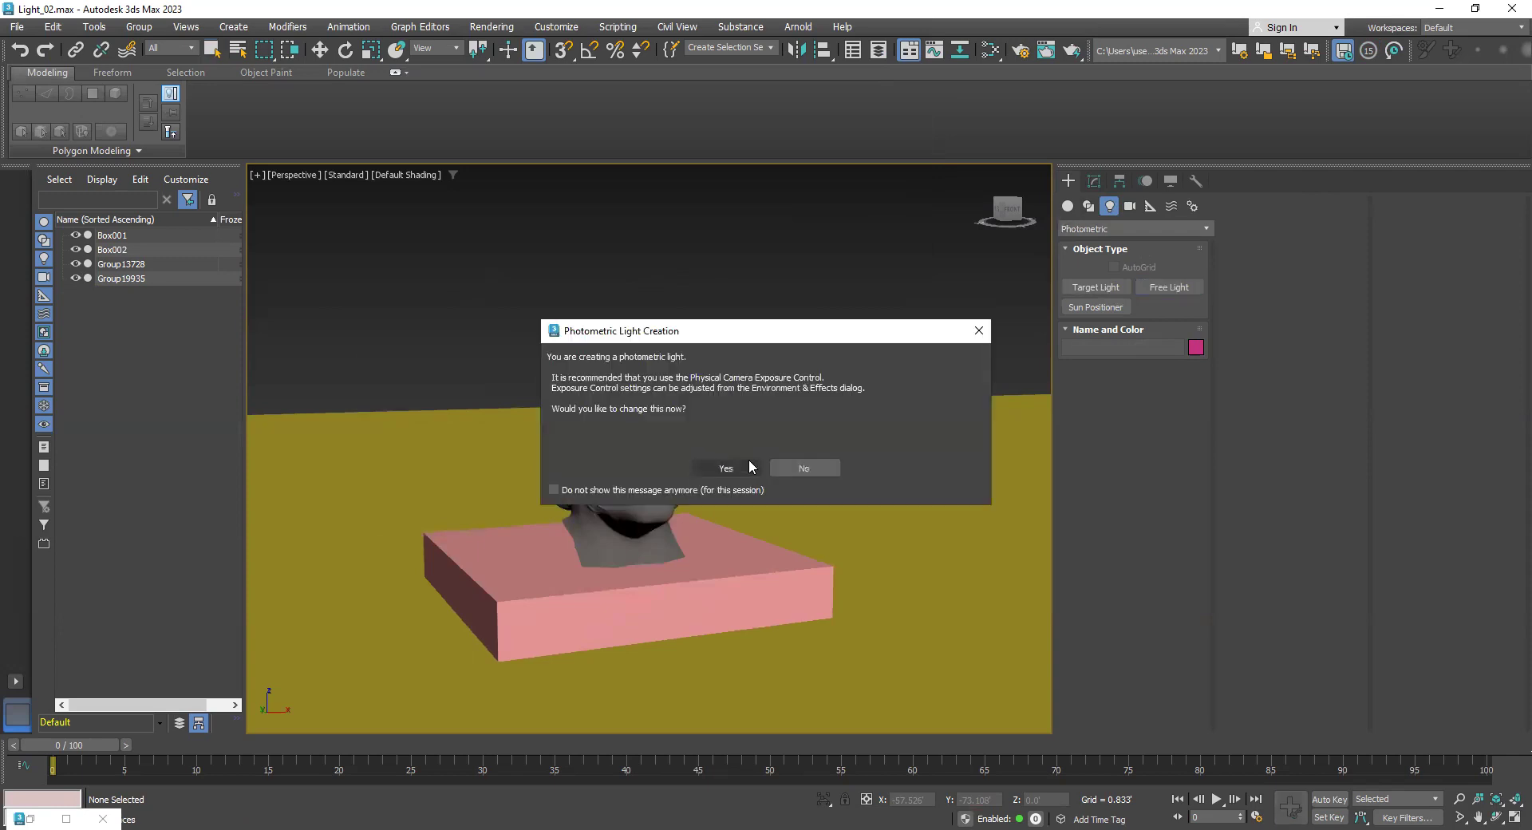
pyautogui.click(743, 467)
pyautogui.click(810, 528)
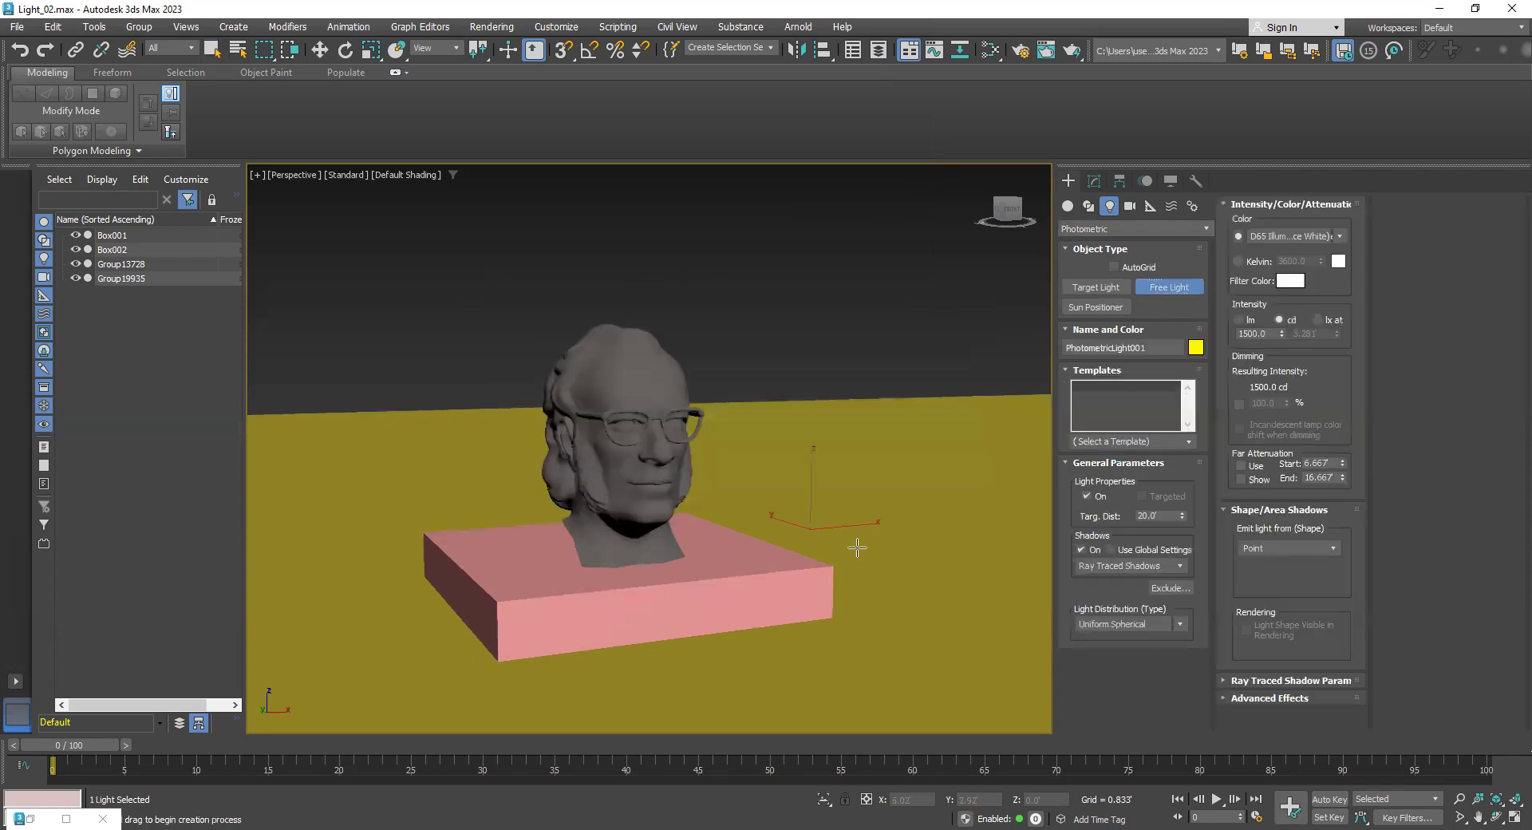
pyautogui.rightClick(821, 473)
pyautogui.moveTo(821, 473); pyautogui.dragTo(830, 376)
pyautogui.keyDown('alt'); pyautogui.moveTo(830, 376); pyautogui.dragTo(869, 434, button='middle'); pyautogui.keyUp('alt')
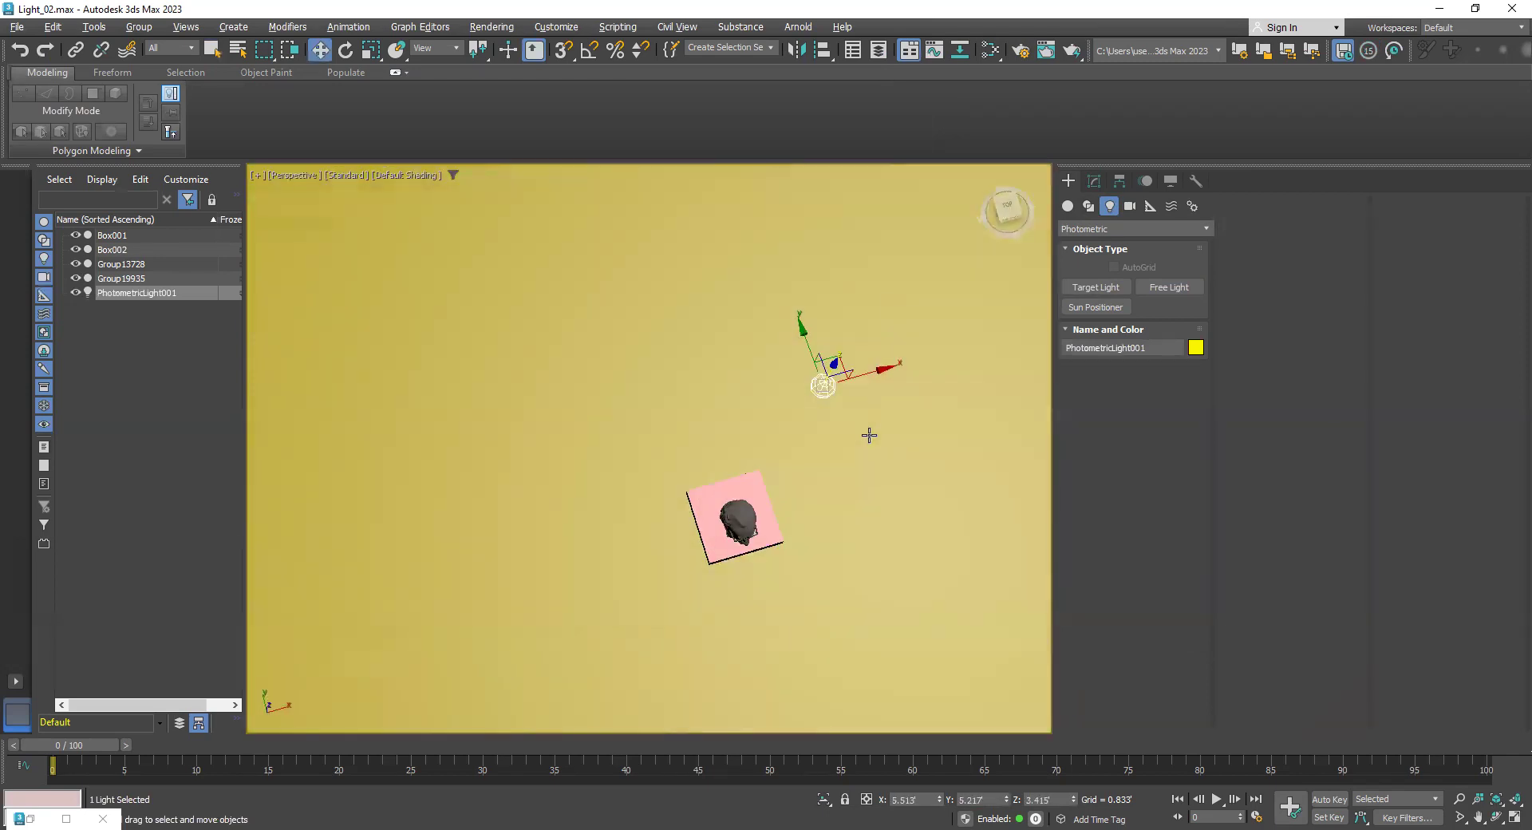
pyautogui.press('t')
pyautogui.moveTo(899, 289); pyautogui.dragTo(856, 549)
pyautogui.hotkey('ctrl', 'z')
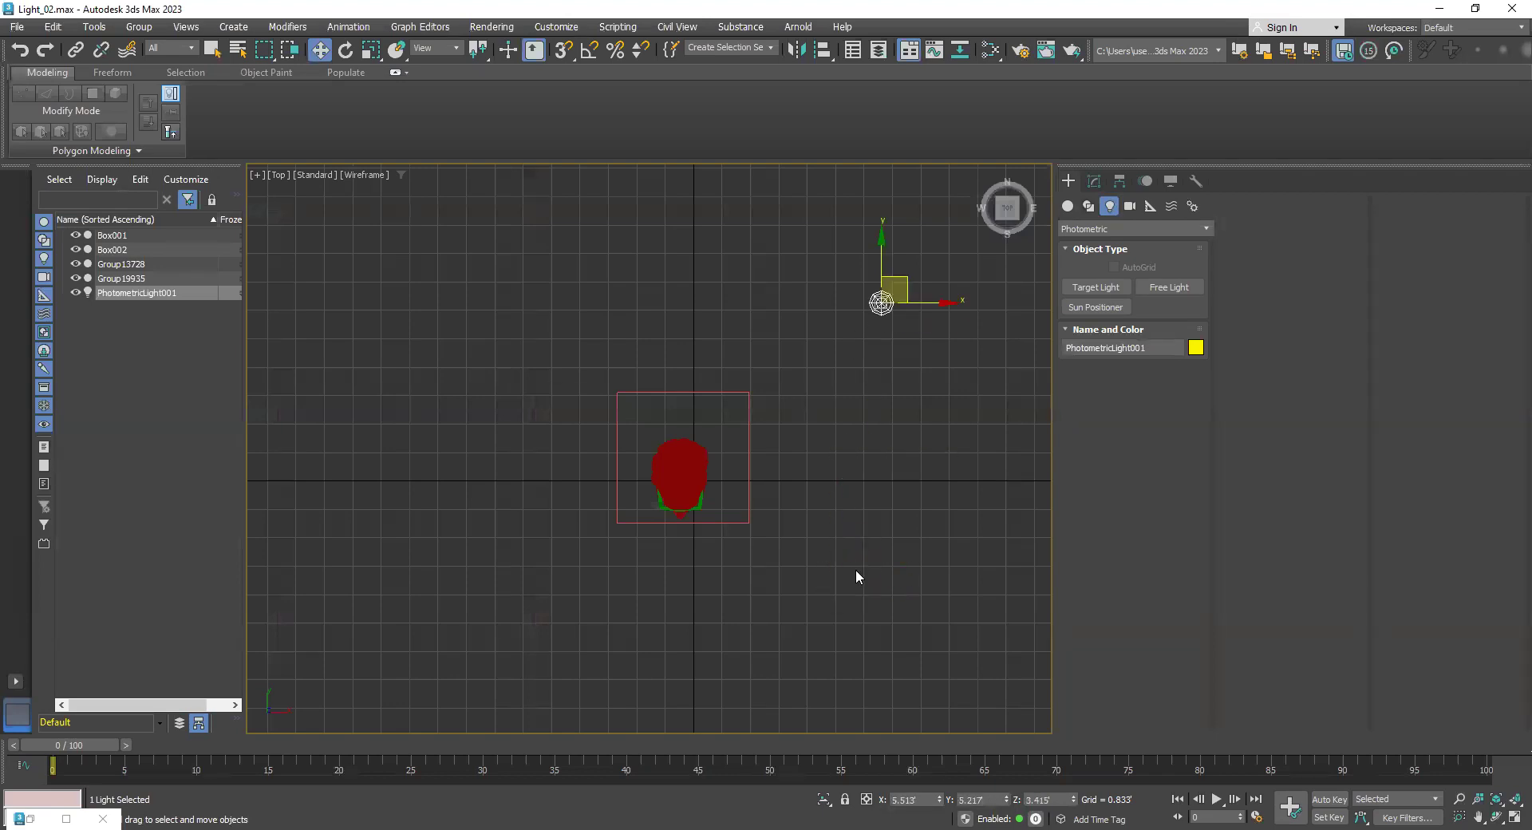
pyautogui.press('p')
pyautogui.keyDown('alt'); pyautogui.moveTo(802, 499); pyautogui.dragTo(800, 379, button='middle'); pyautogui.keyUp('alt')
# Move the photometric light to the front side of the head, at about X 3.3', Y -2.9', Z 2.6'
pyautogui.press('t')
pyautogui.moveTo(898, 284); pyautogui.dragTo(815, 563)
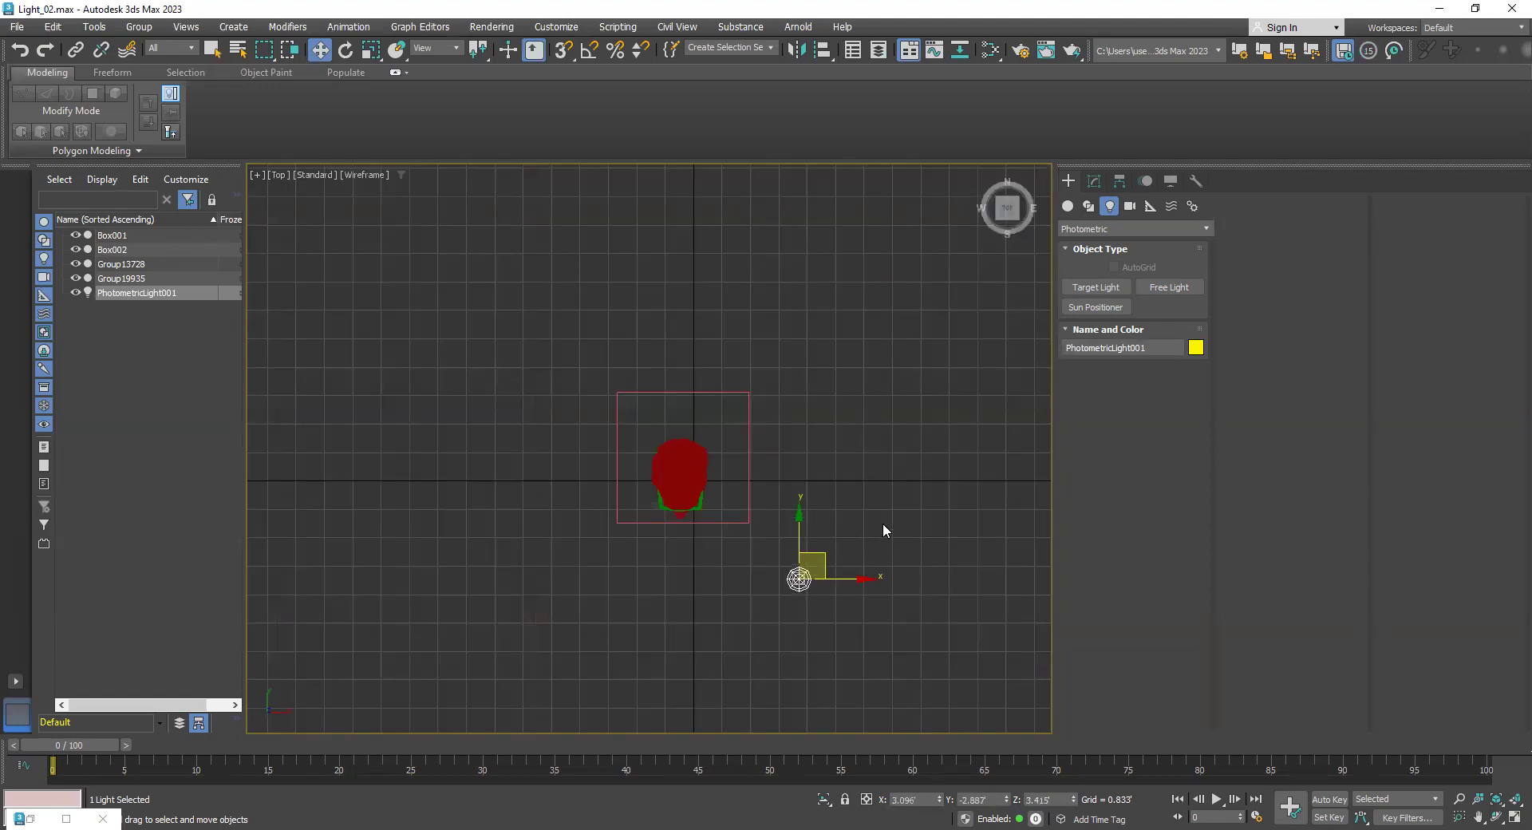
pyautogui.press('f')
pyautogui.moveTo(750, 445); pyautogui.dragTo(748, 469)
pyautogui.press('p')
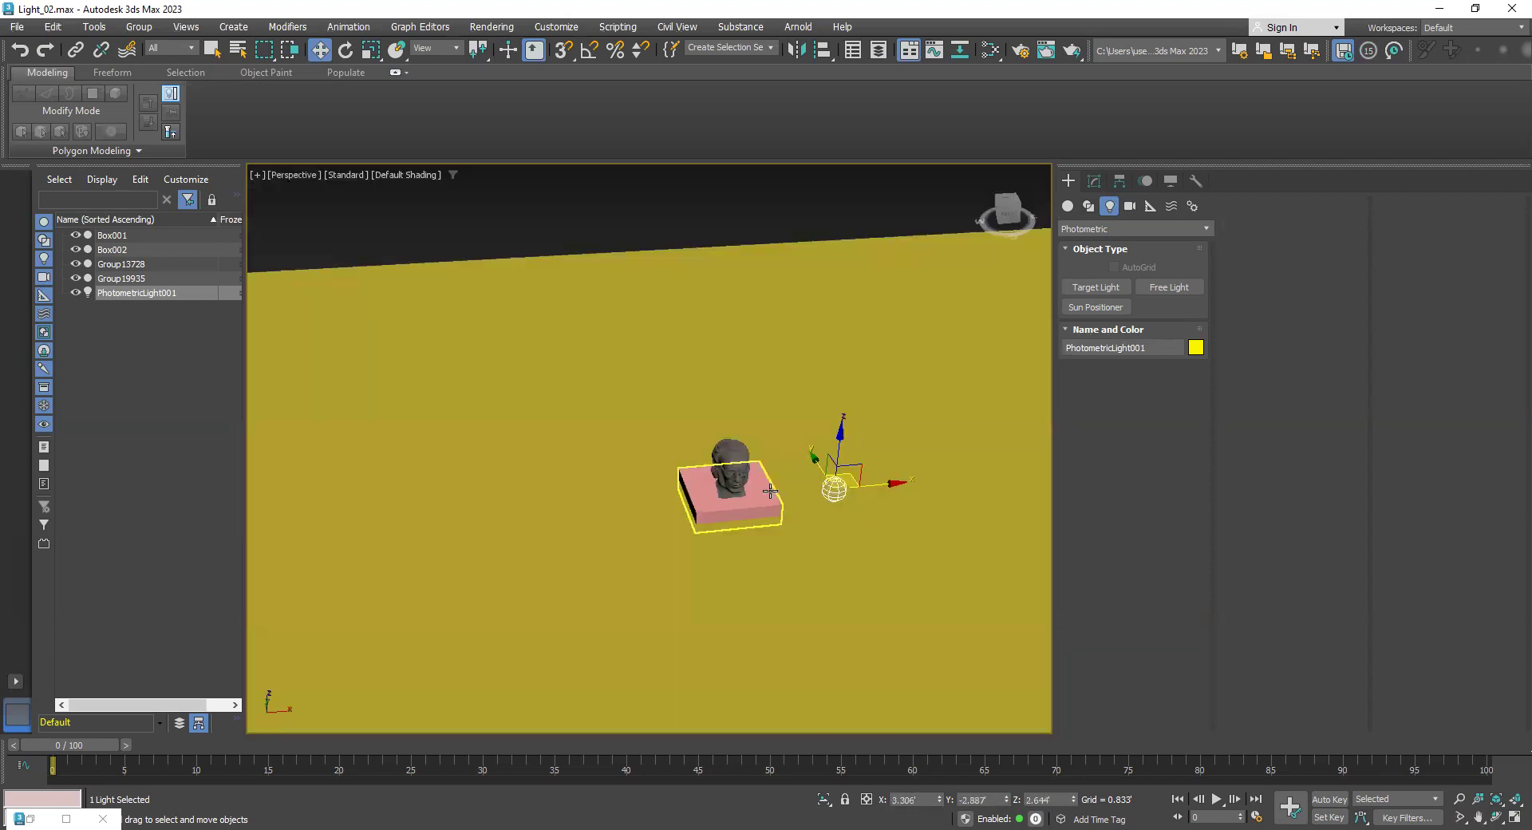
# Render a close three-quarter perspective view of the head on its pedestal with the Scanline Renderer, then close the result
pyautogui.scroll(2, 677, 508)
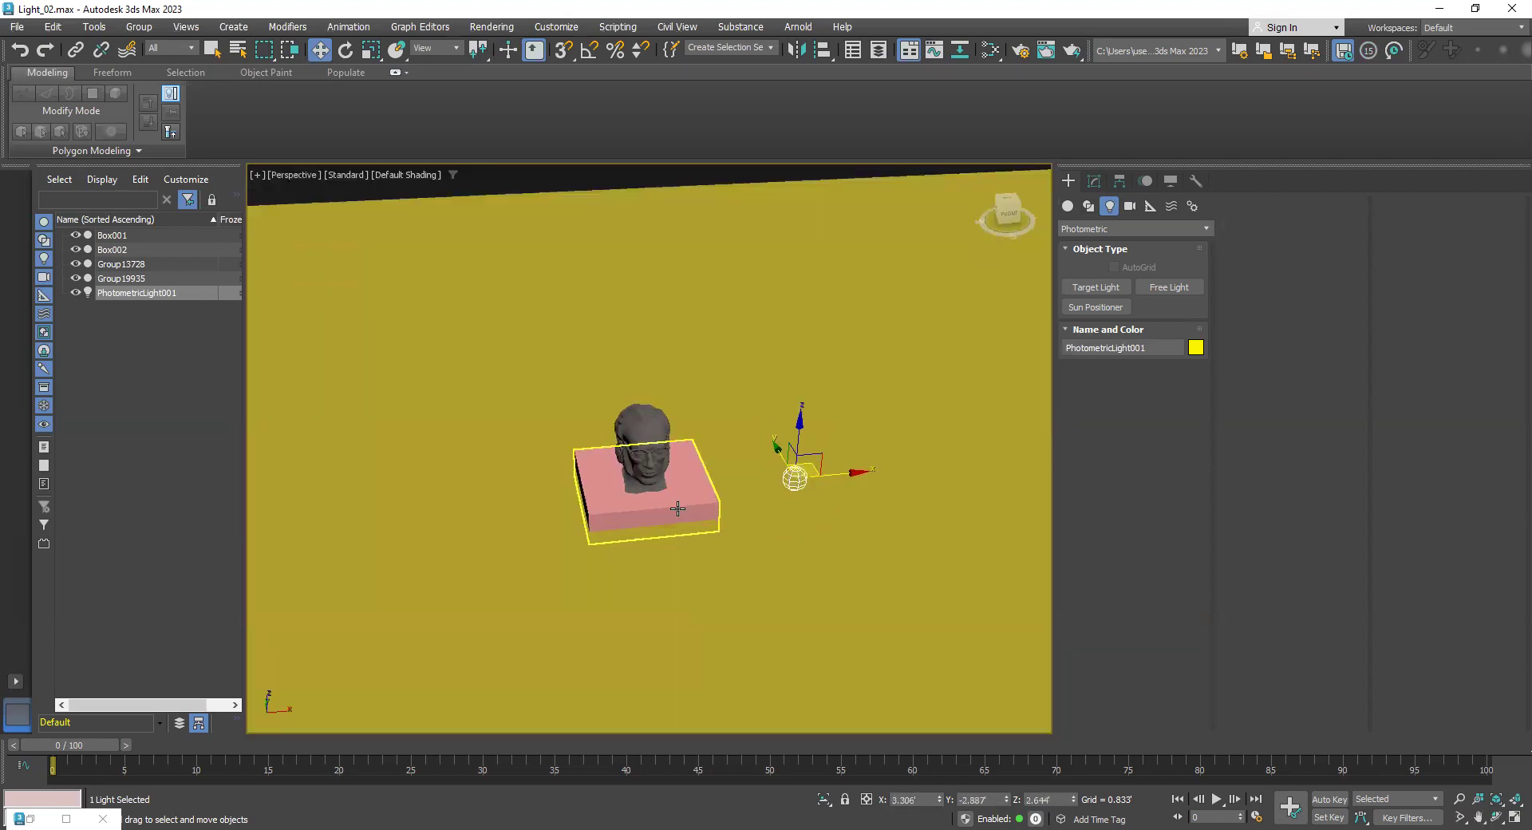
pyautogui.scroll(-2, 677, 508)
pyautogui.scroll(2, 688, 531)
pyautogui.keyDown('alt'); pyautogui.moveTo(673, 522); pyautogui.dragTo(659, 477, button='middle'); pyautogui.keyUp('alt')
pyautogui.scroll(3, 645, 513)
pyautogui.keyDown('alt'); pyautogui.moveTo(597, 513); pyautogui.dragTo(719, 492, button='middle'); pyautogui.keyUp('alt')
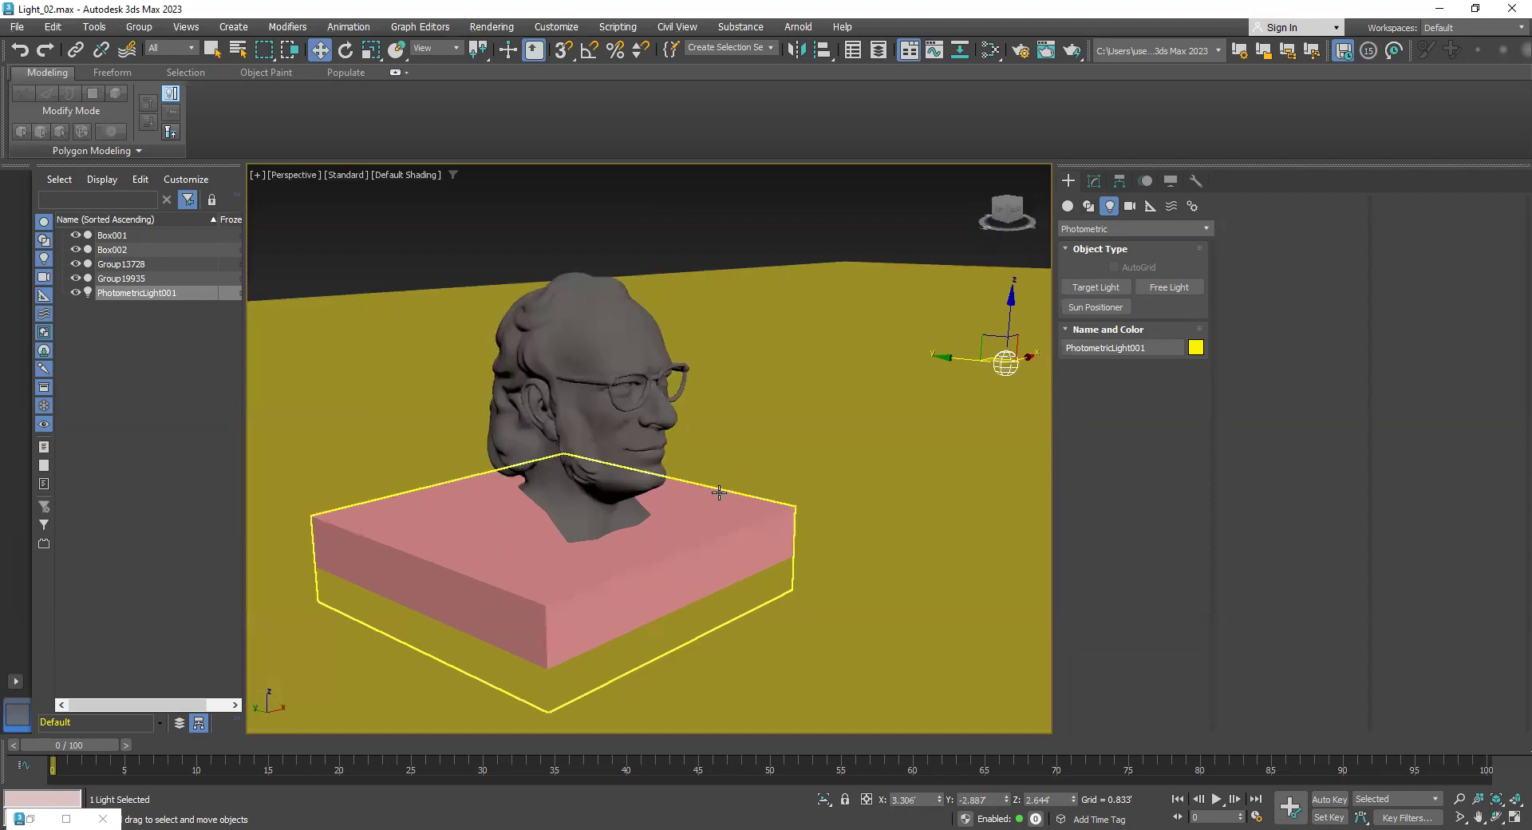
pyautogui.hotkey('shift', 'q')
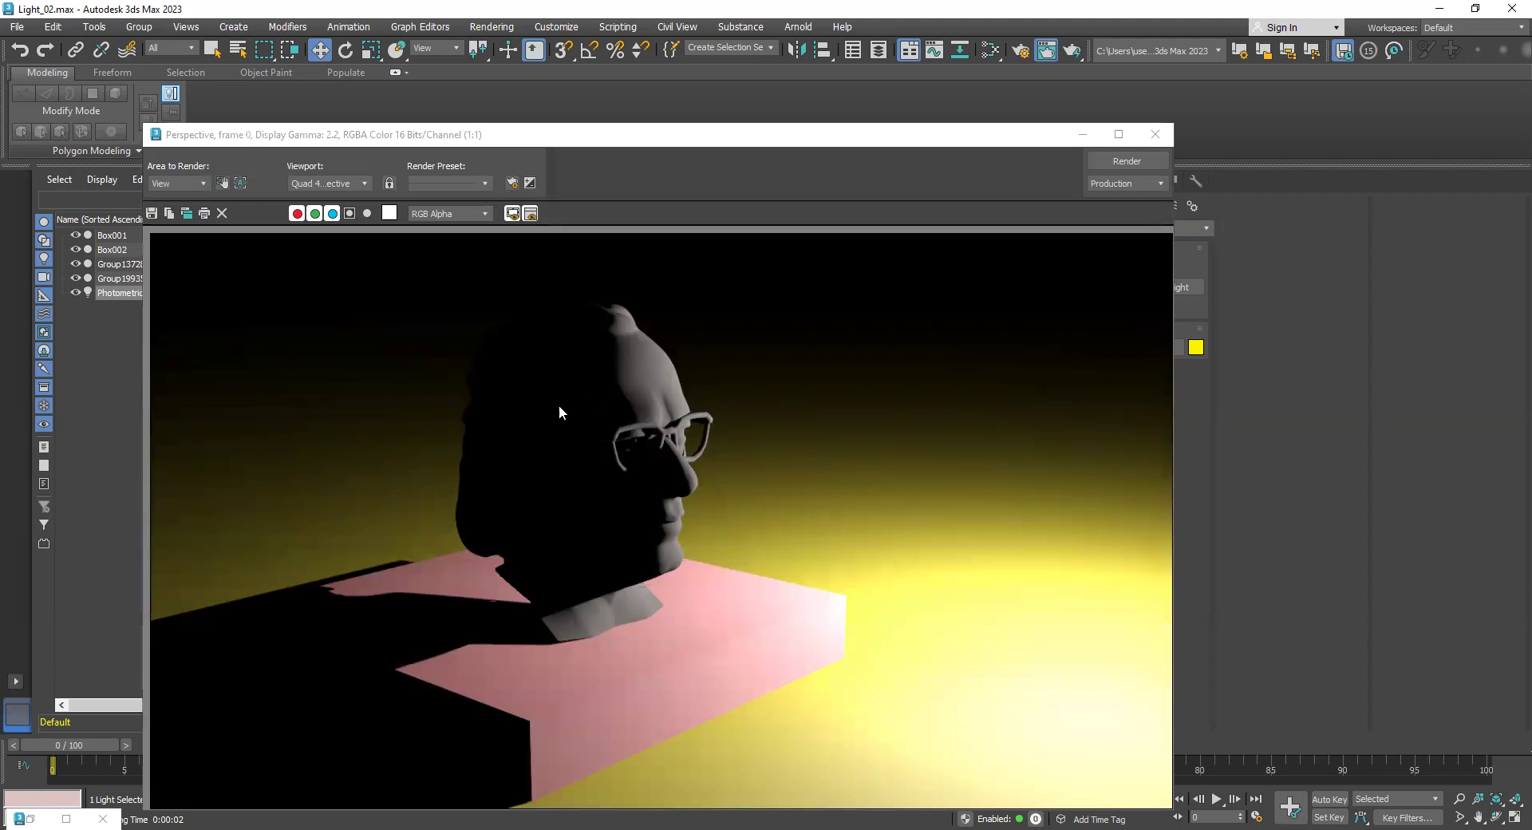
pyautogui.click(1155, 134)
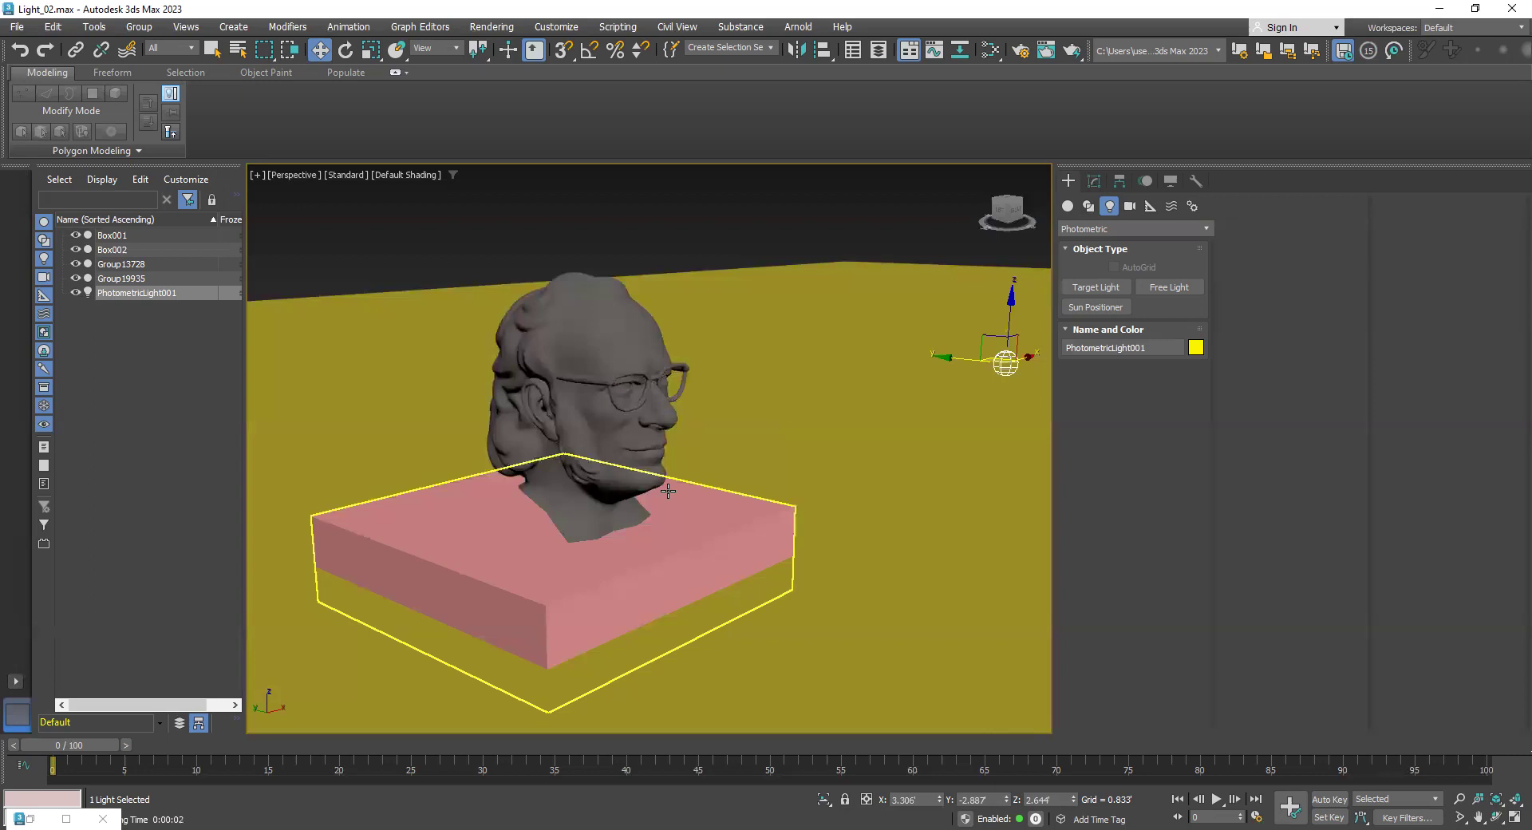
# Open the render settings and review the available renderers while keeping Scanline Renderer
pyautogui.press('F10')
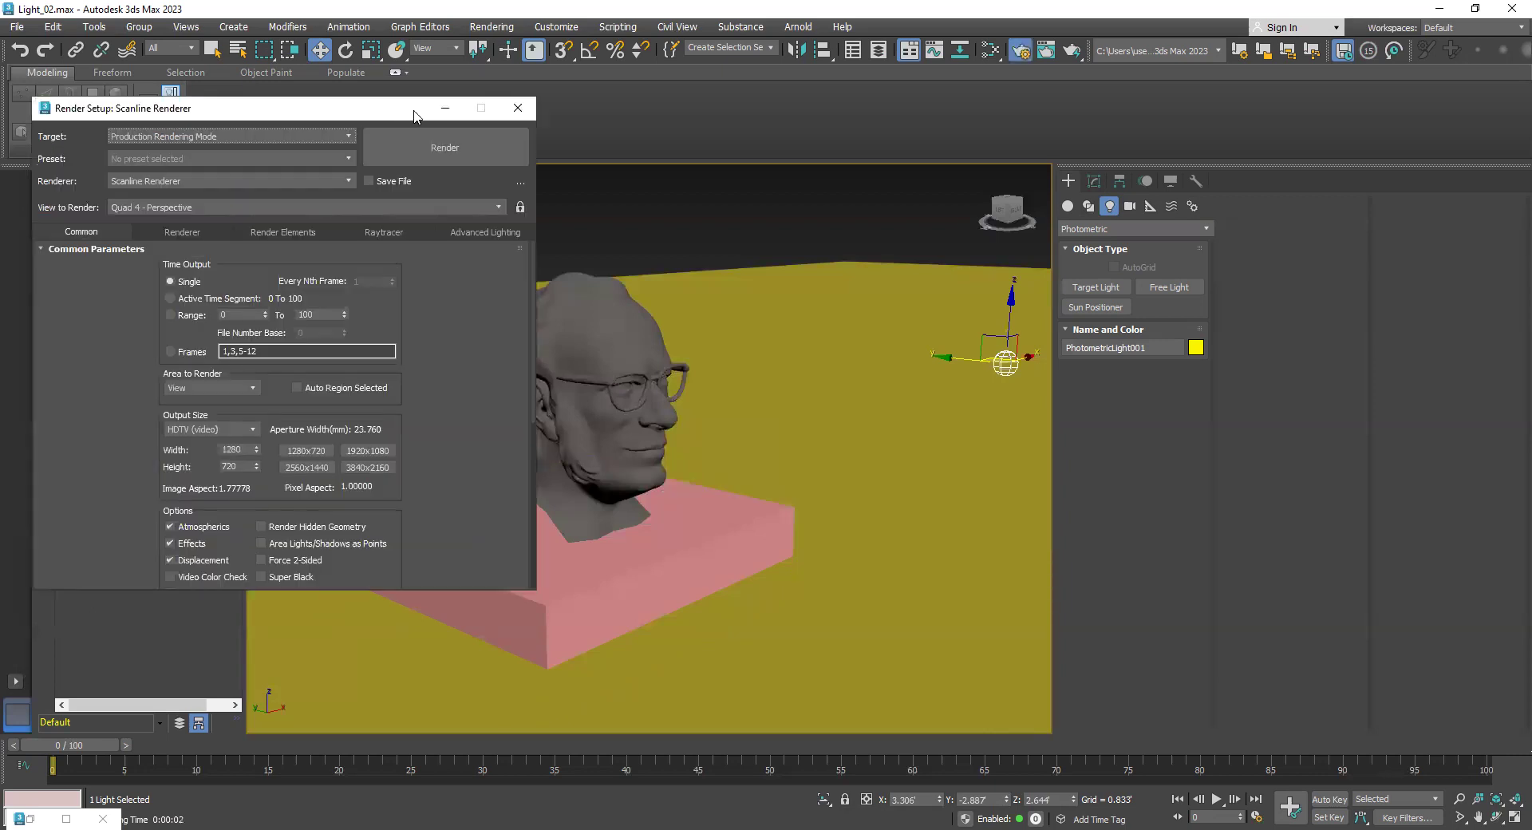
pyautogui.moveTo(415, 117); pyautogui.dragTo(857, 173)
pyautogui.click(759, 233)
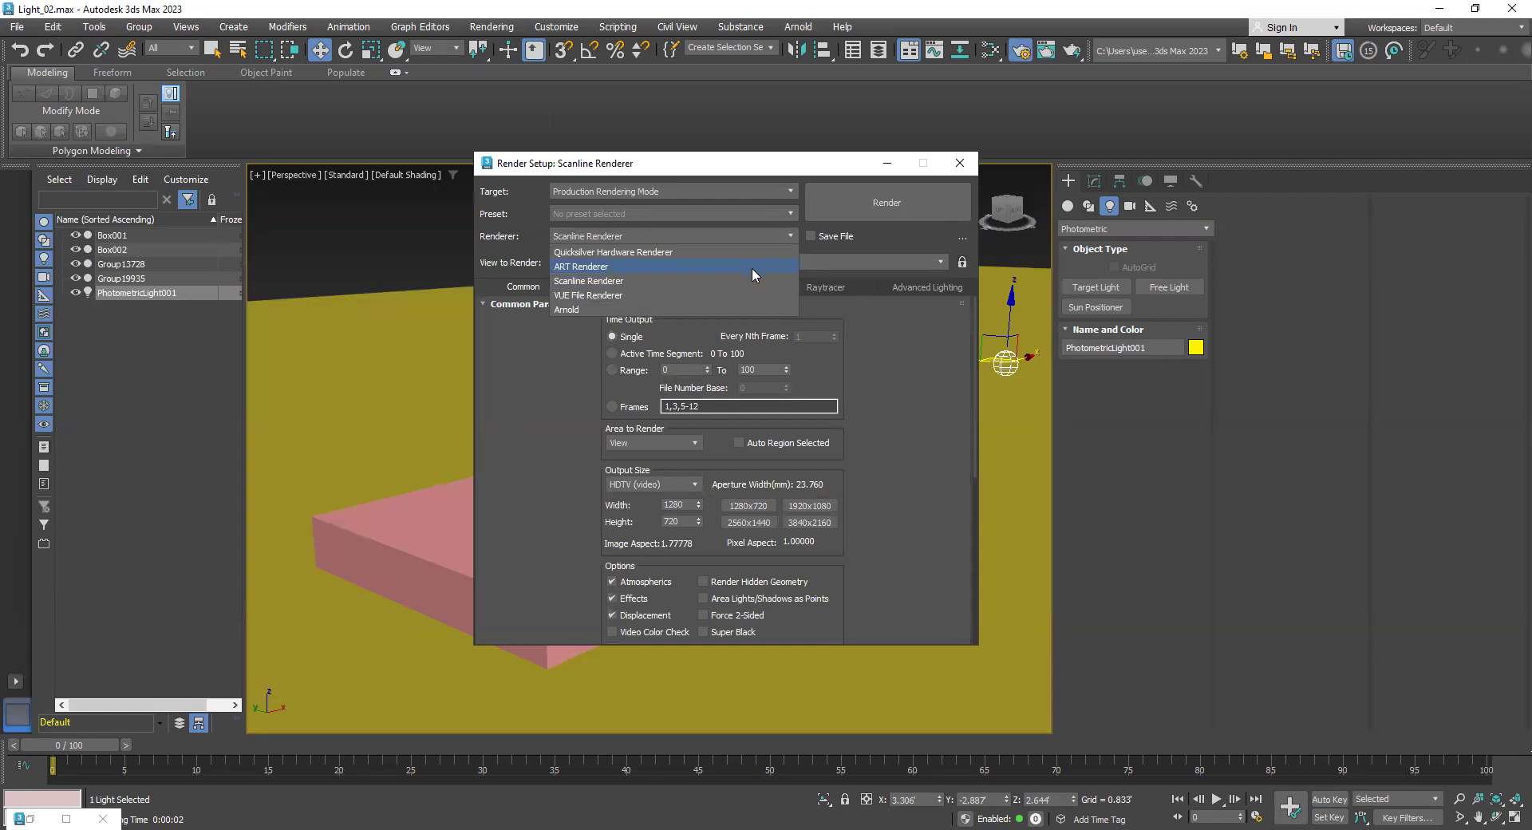
pyautogui.click(524, 356)
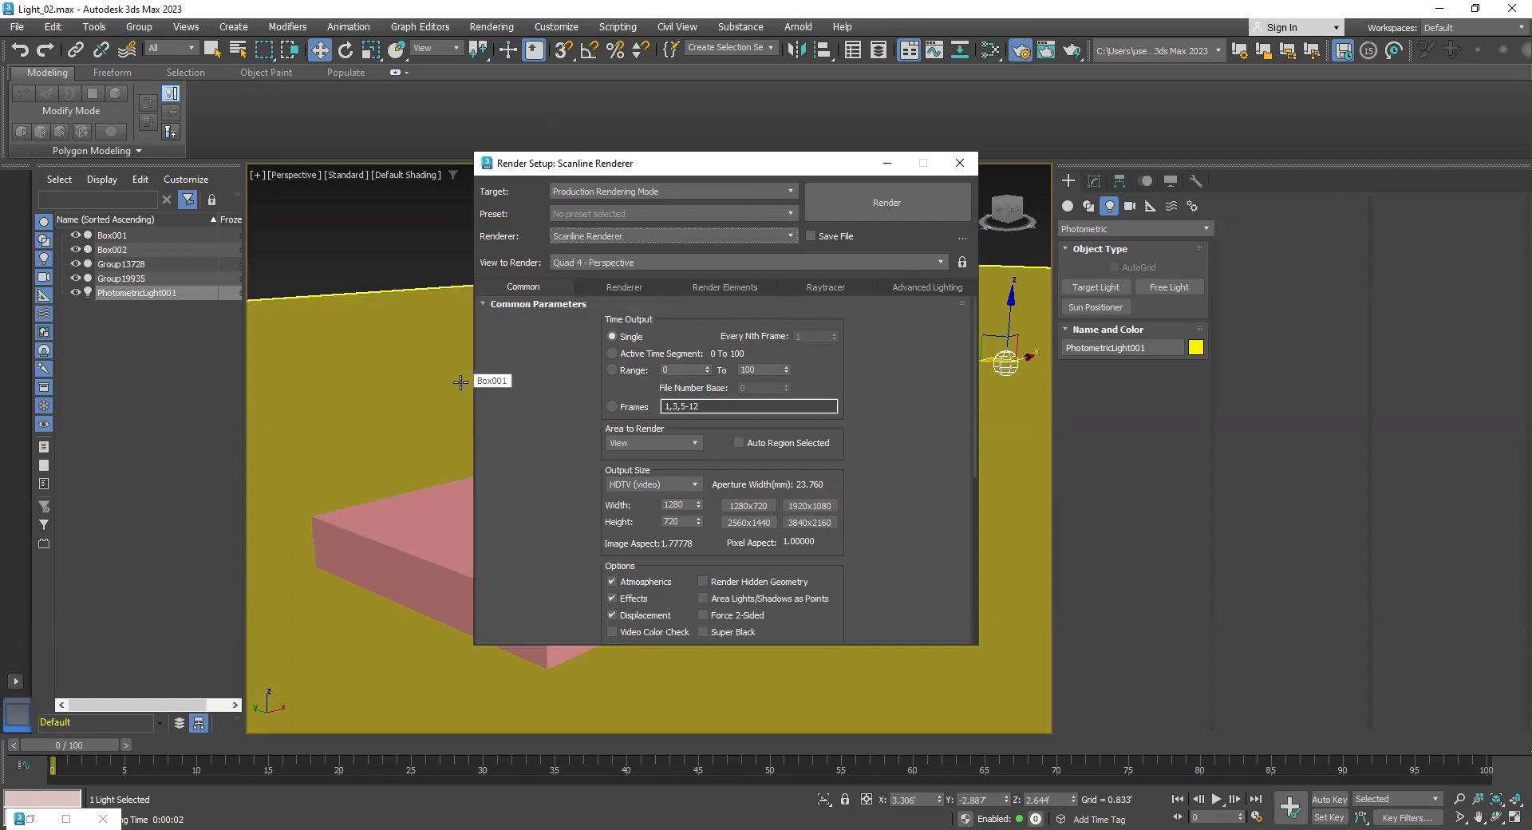
# Open the Slate Material Editor and collapse the General materials group to check the categories offered with the Scanline Renderer
pyautogui.press('m')
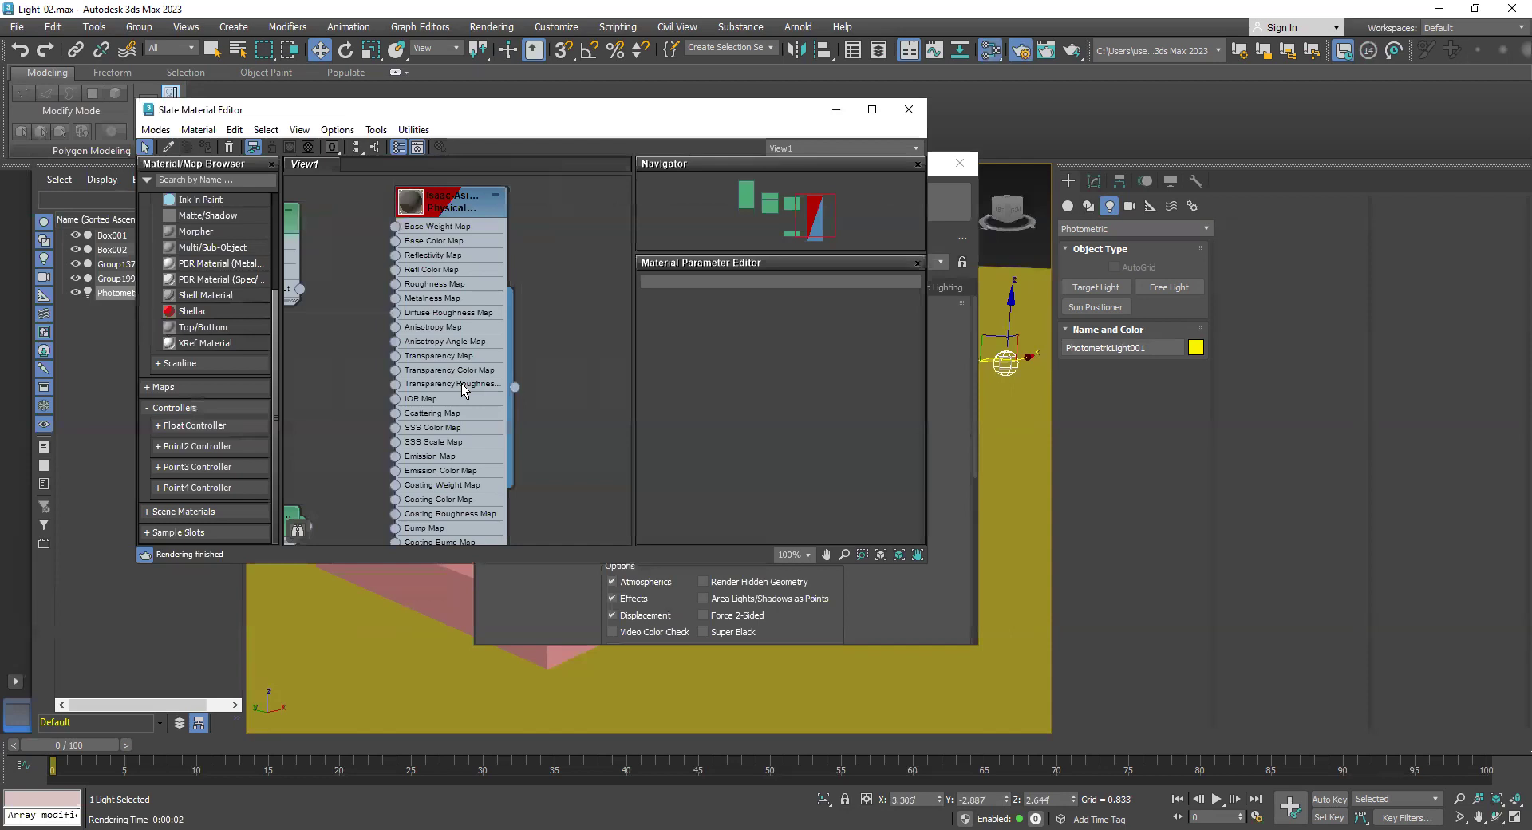
pyautogui.moveTo(552, 309); pyautogui.dragTo(571, 342, button='middle')
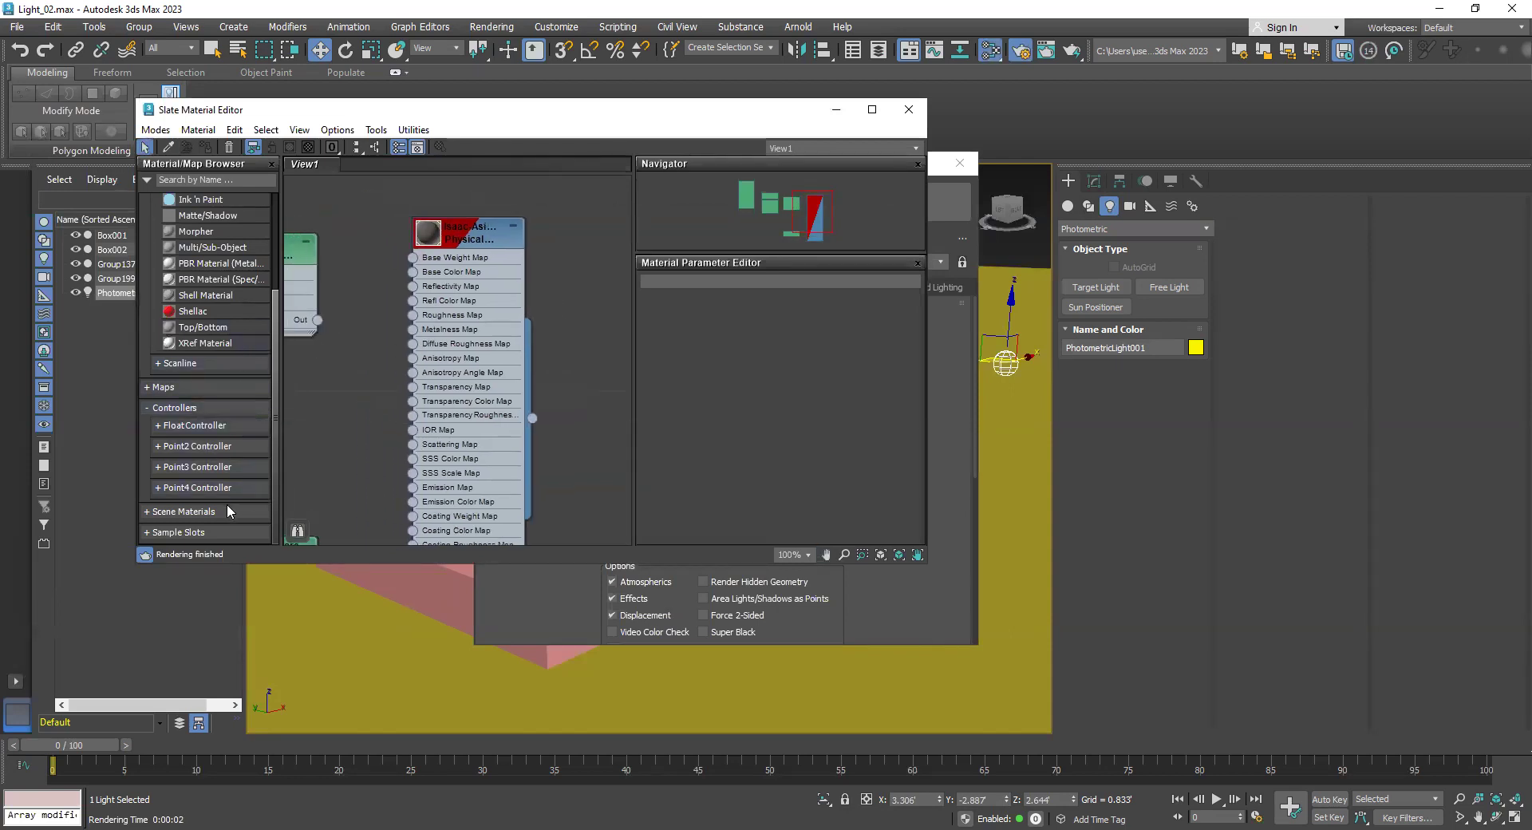
pyautogui.scroll(5, 227, 504)
pyautogui.click(196, 220)
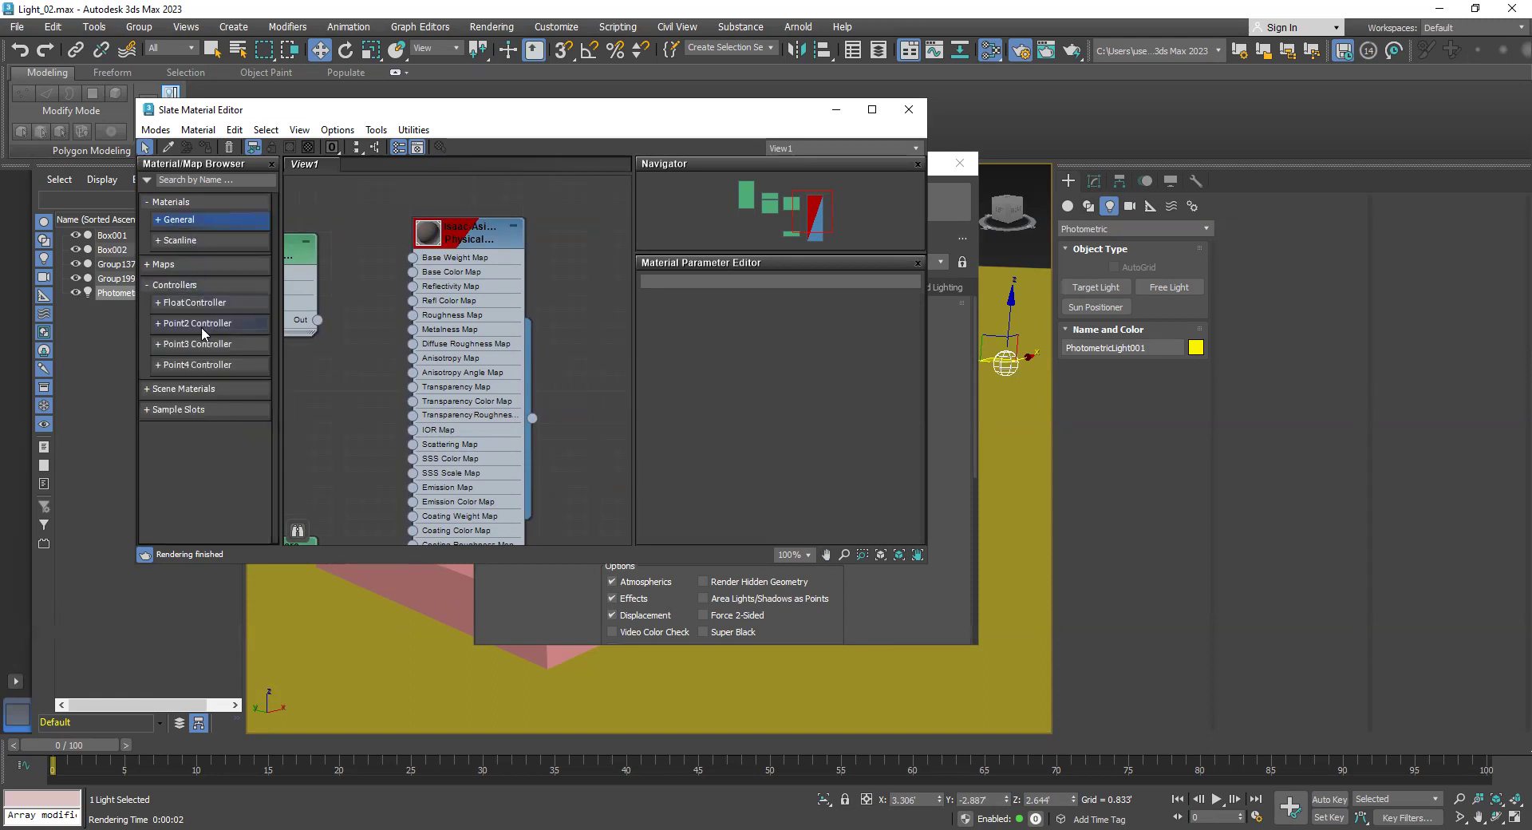
pyautogui.click(941, 624)
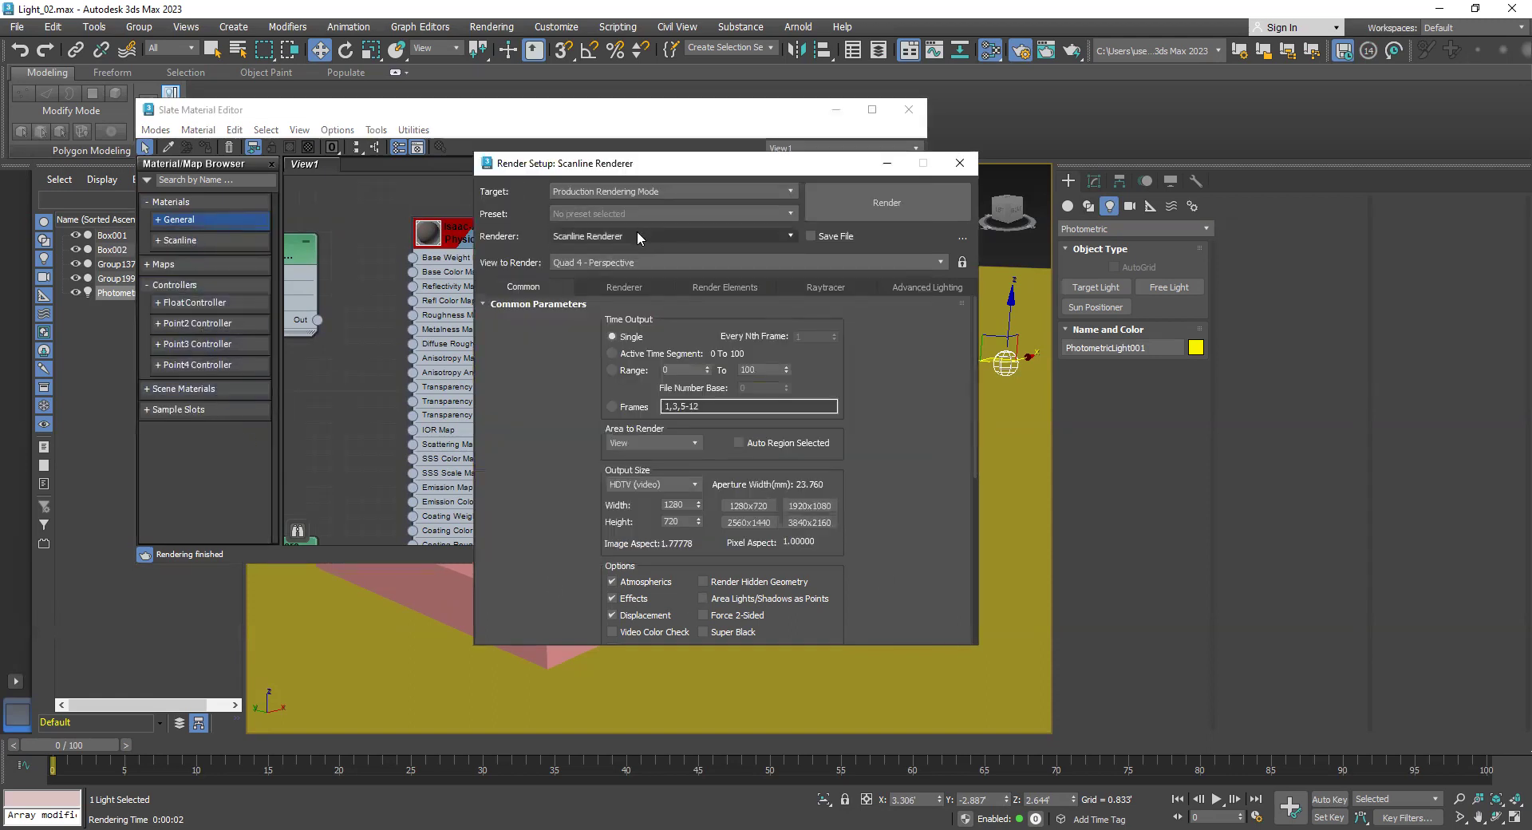
# Set the renderer to ART Renderer and look through the Autodesk Material Library categories in the material editor
pyautogui.click(637, 235)
pyautogui.click(635, 266)
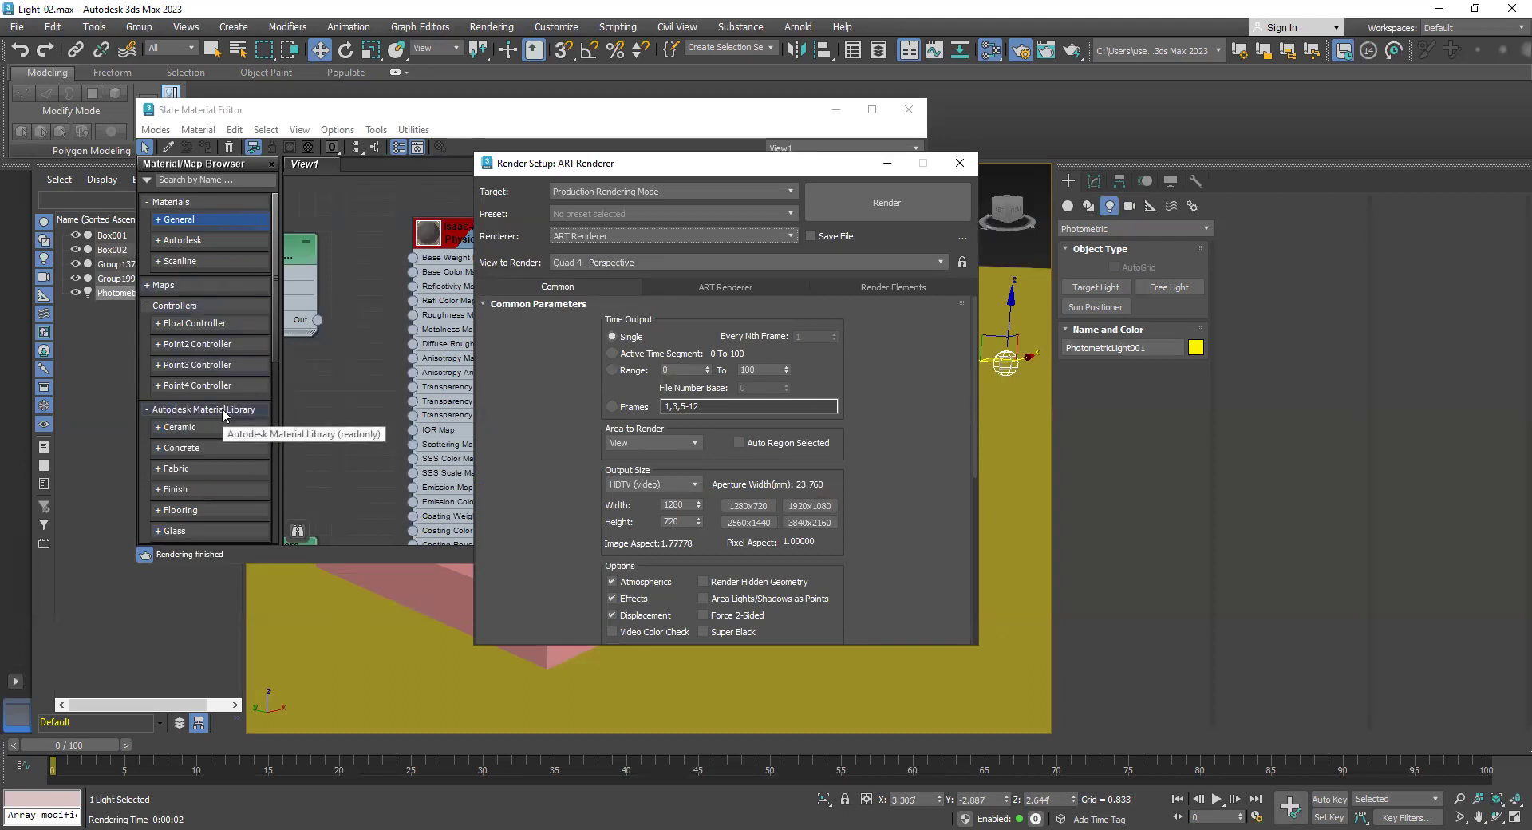
pyautogui.scroll(-3, 223, 413)
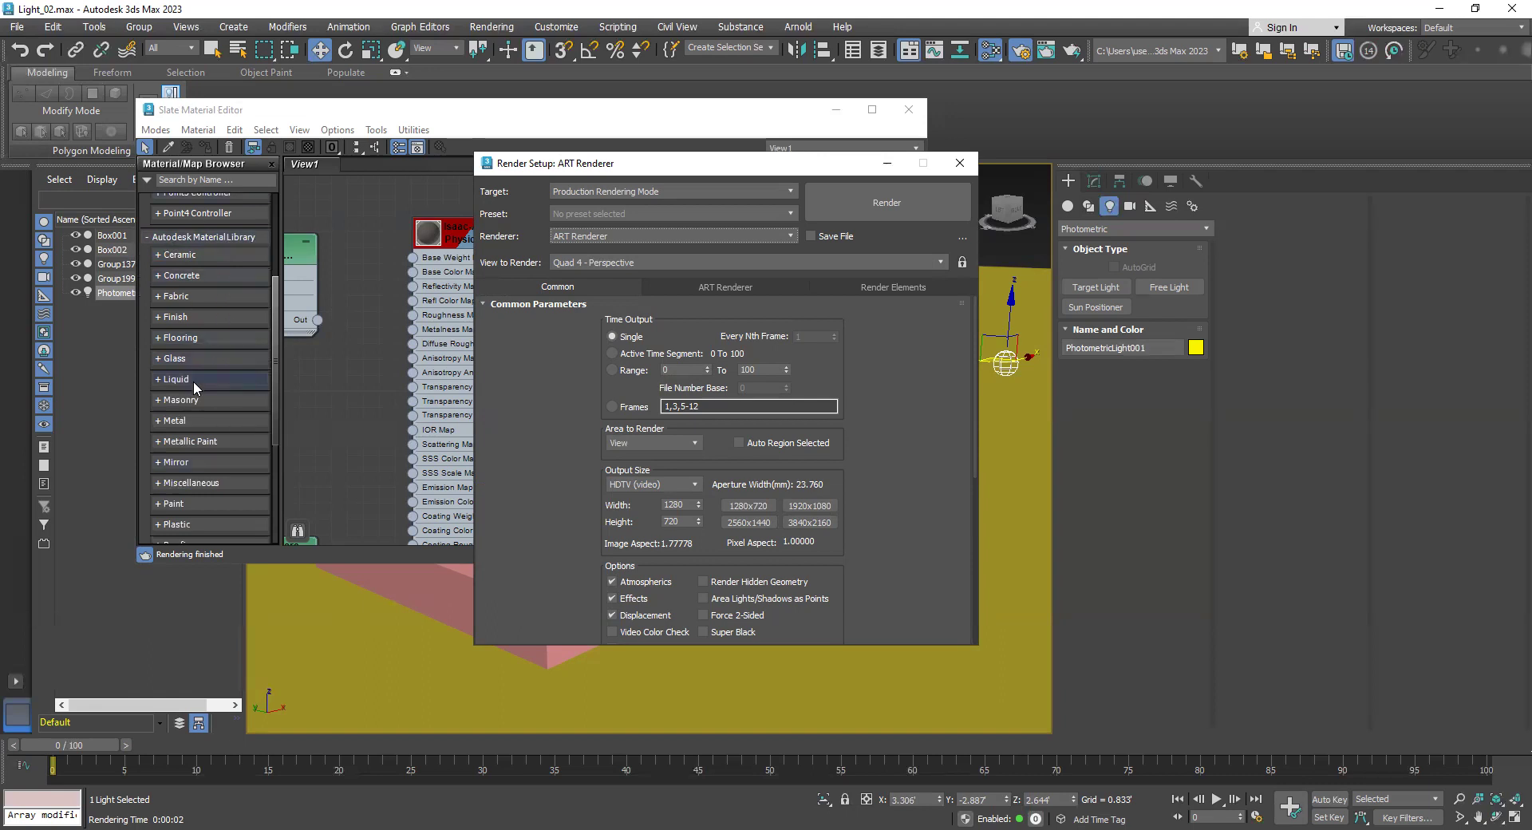
pyautogui.click(600, 236)
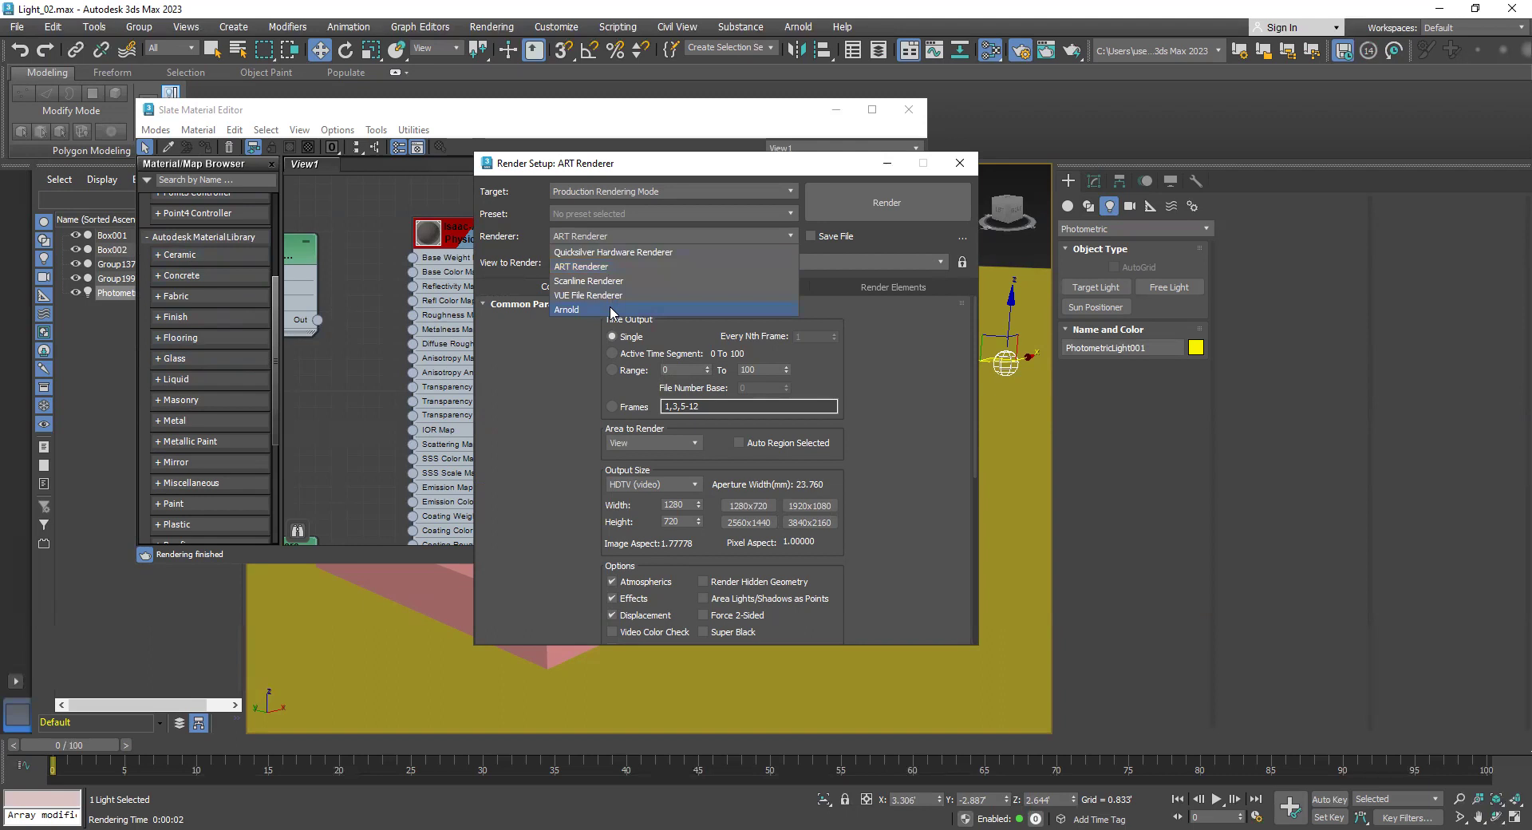
pyautogui.click(617, 268)
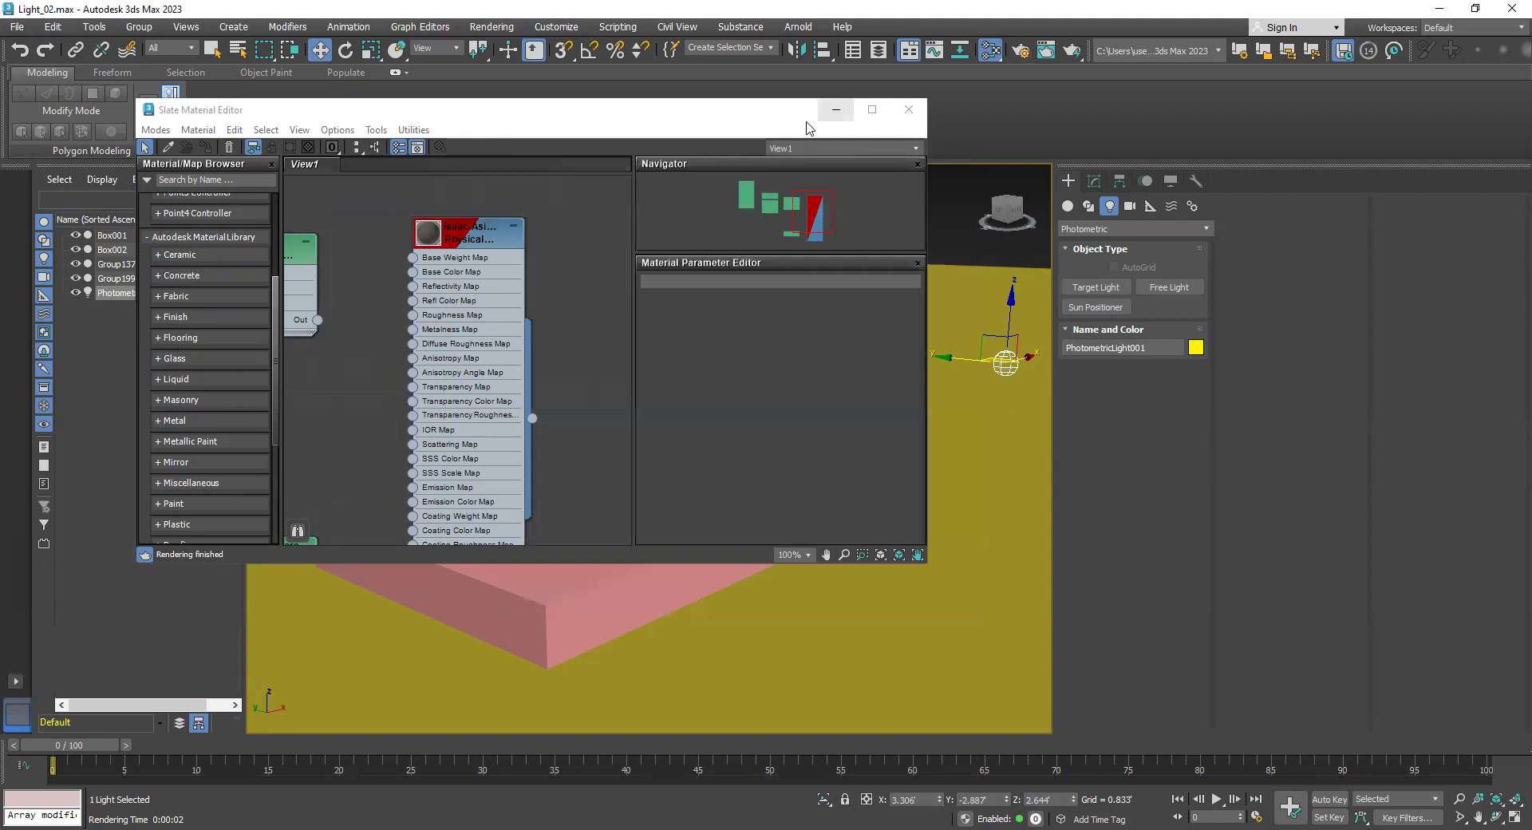
pyautogui.click(835, 109)
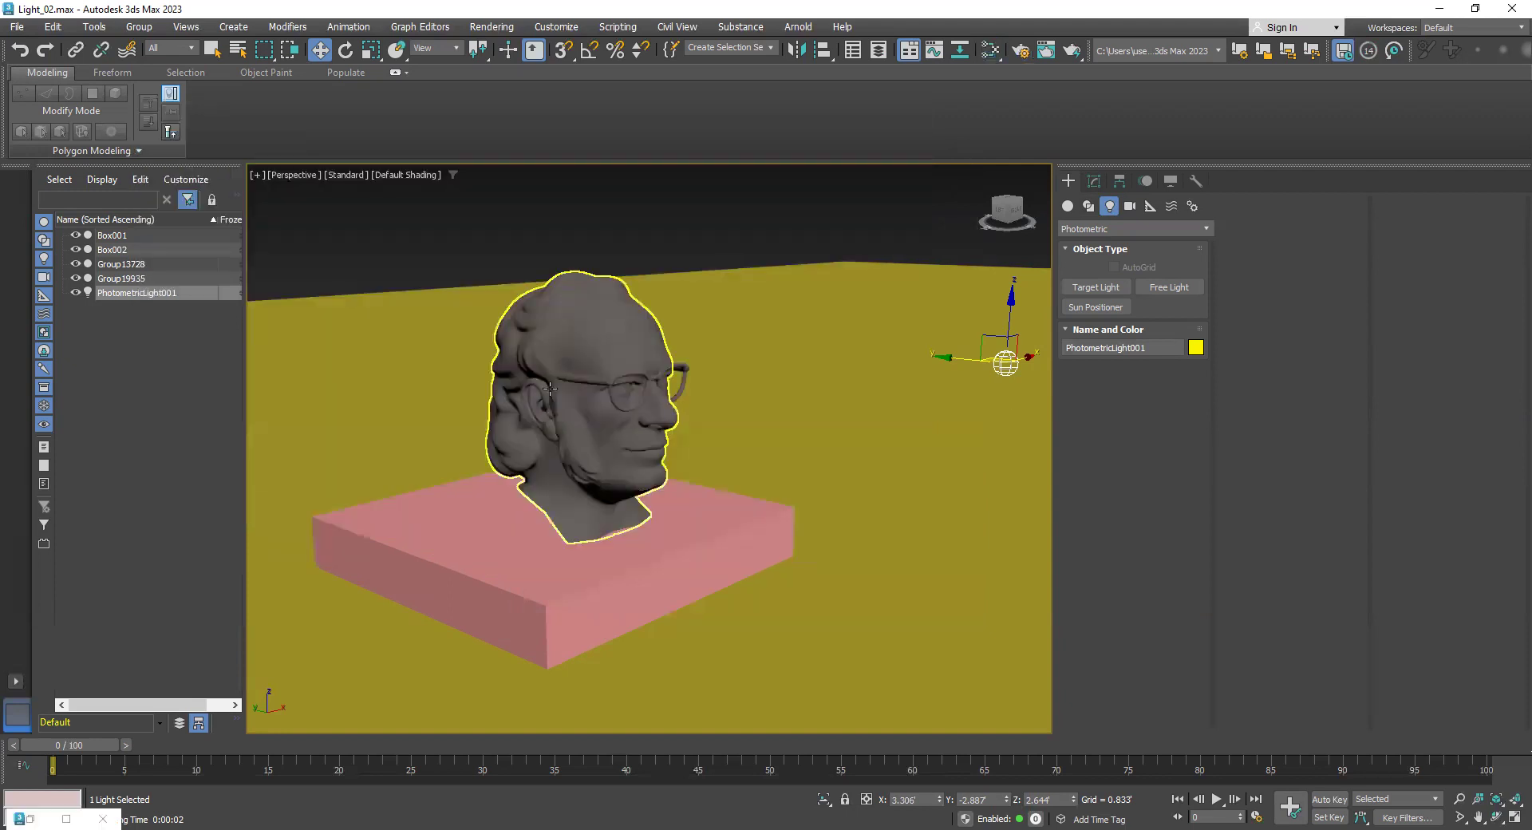
# Render the perspective view with the ART Renderer and examine the noise in the shadows and on the face up close
pyautogui.hotkey('shift', 'q')
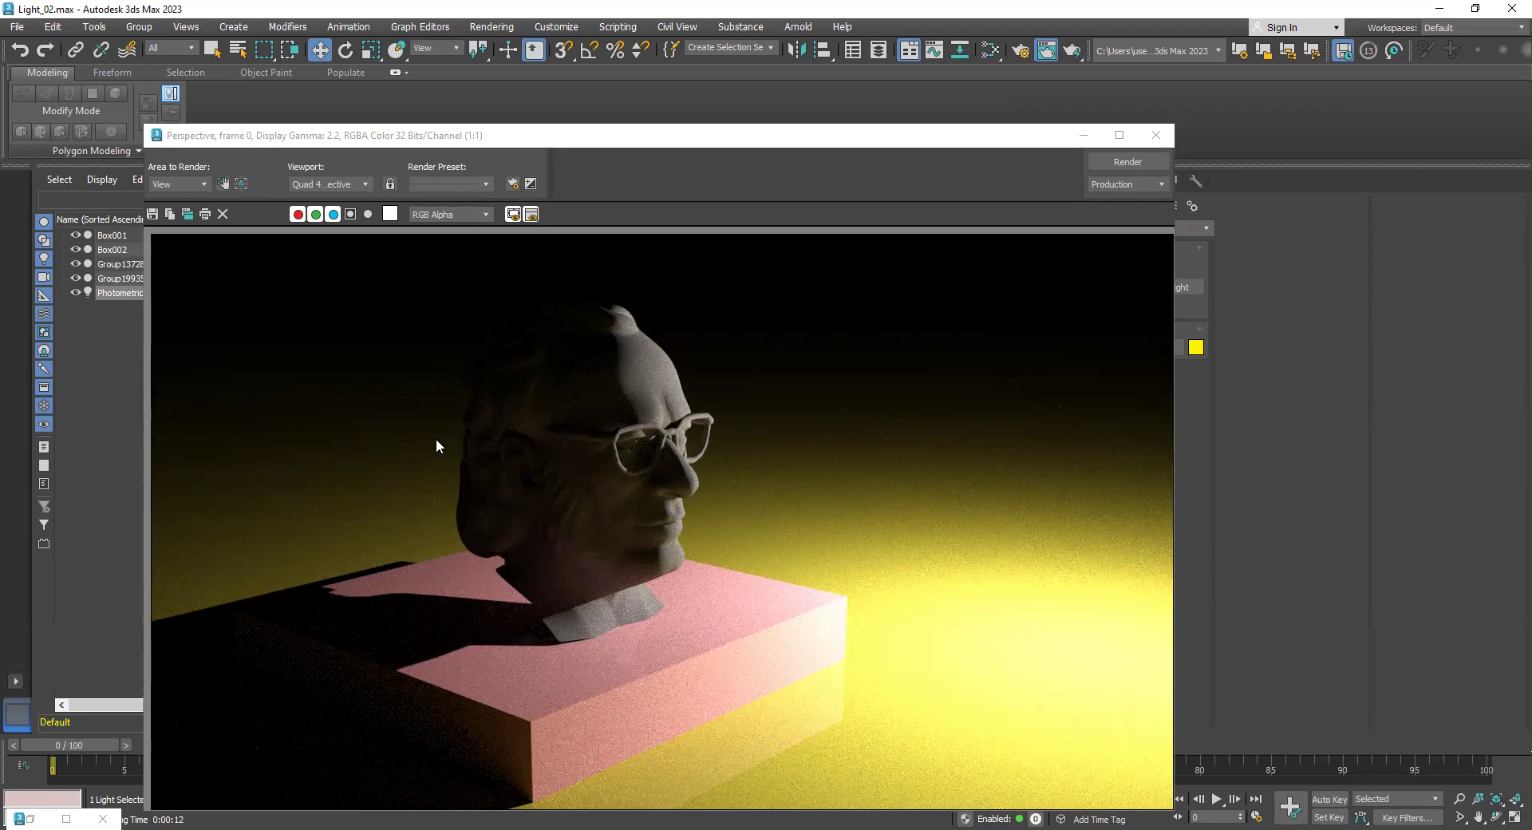
pyautogui.scroll(3, 350, 682)
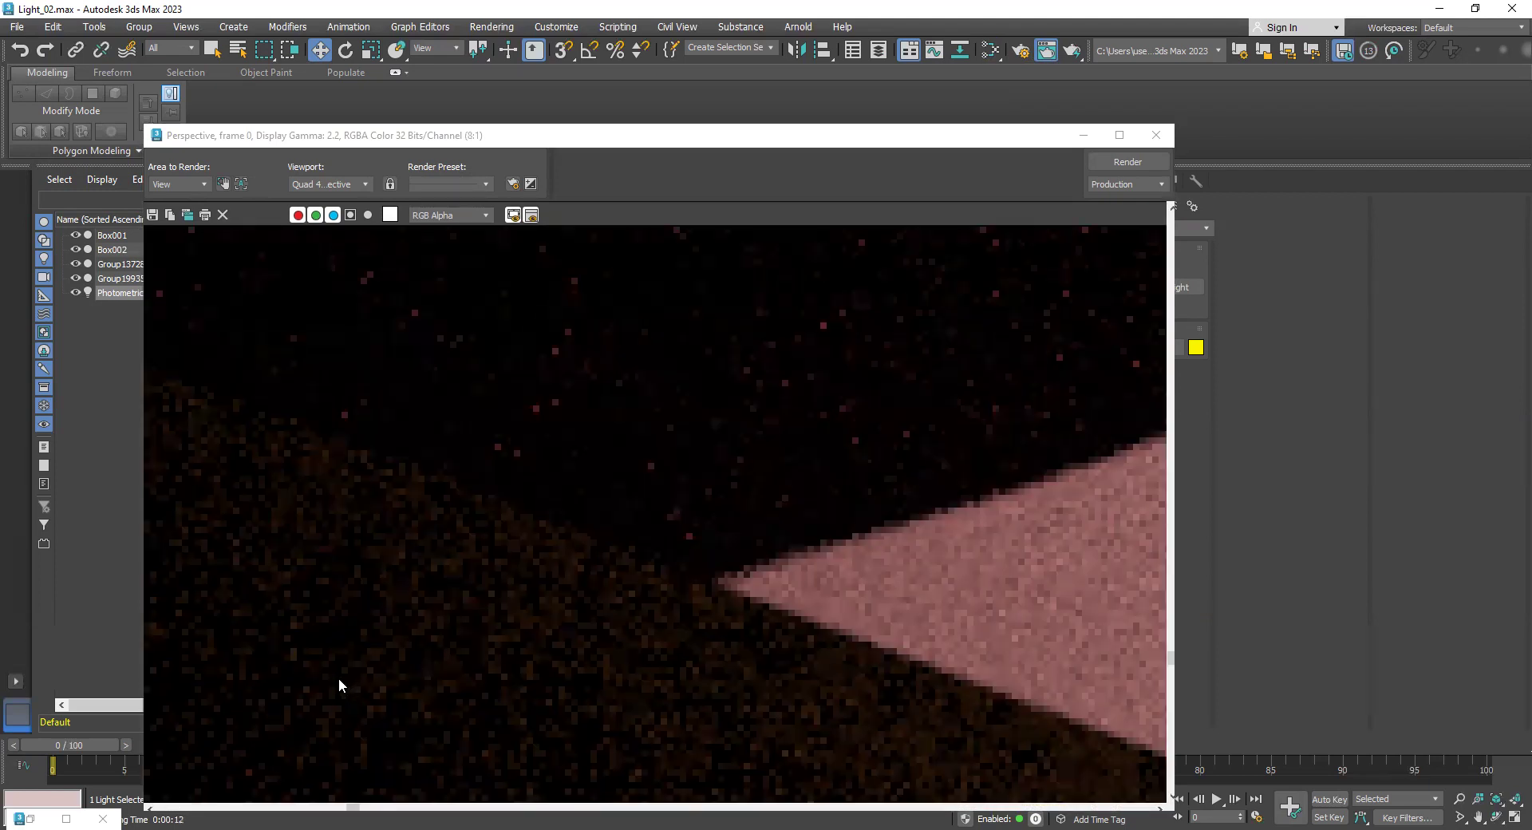
pyautogui.scroll(-2, 501, 608)
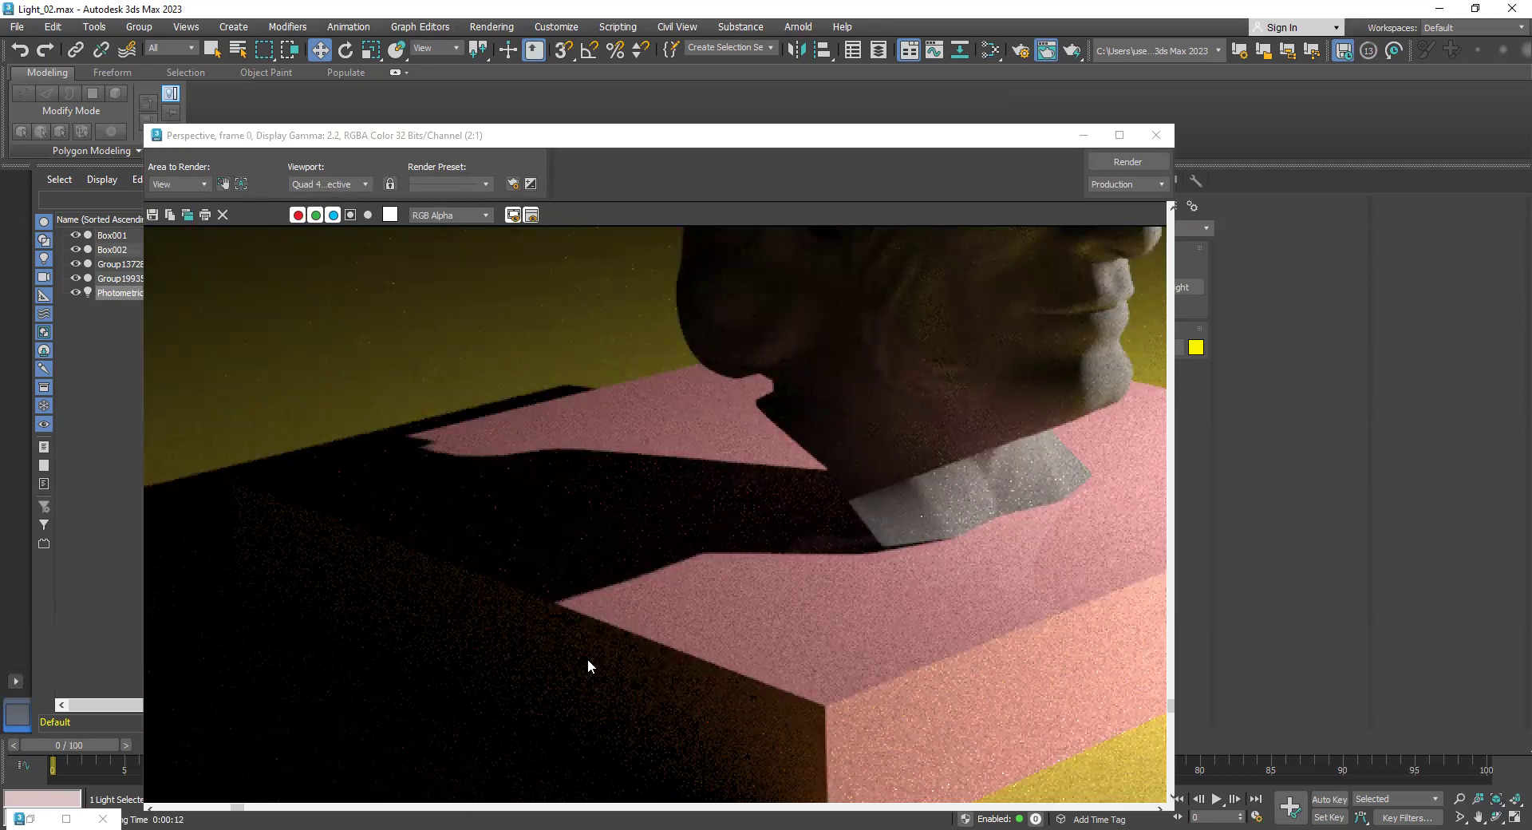
pyautogui.scroll(-1, 394, 619)
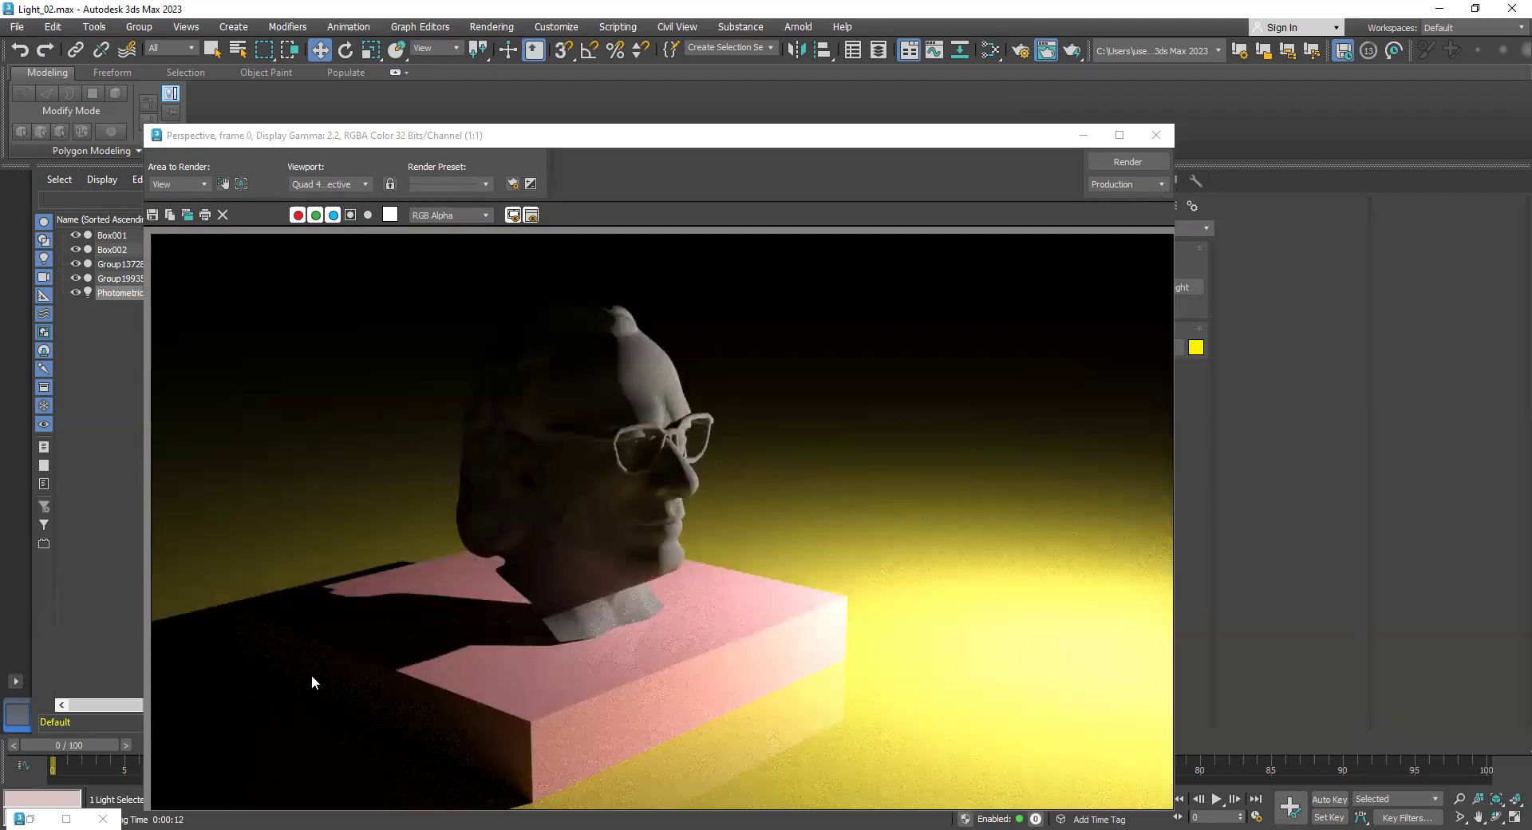
pyautogui.scroll(1, 310, 679)
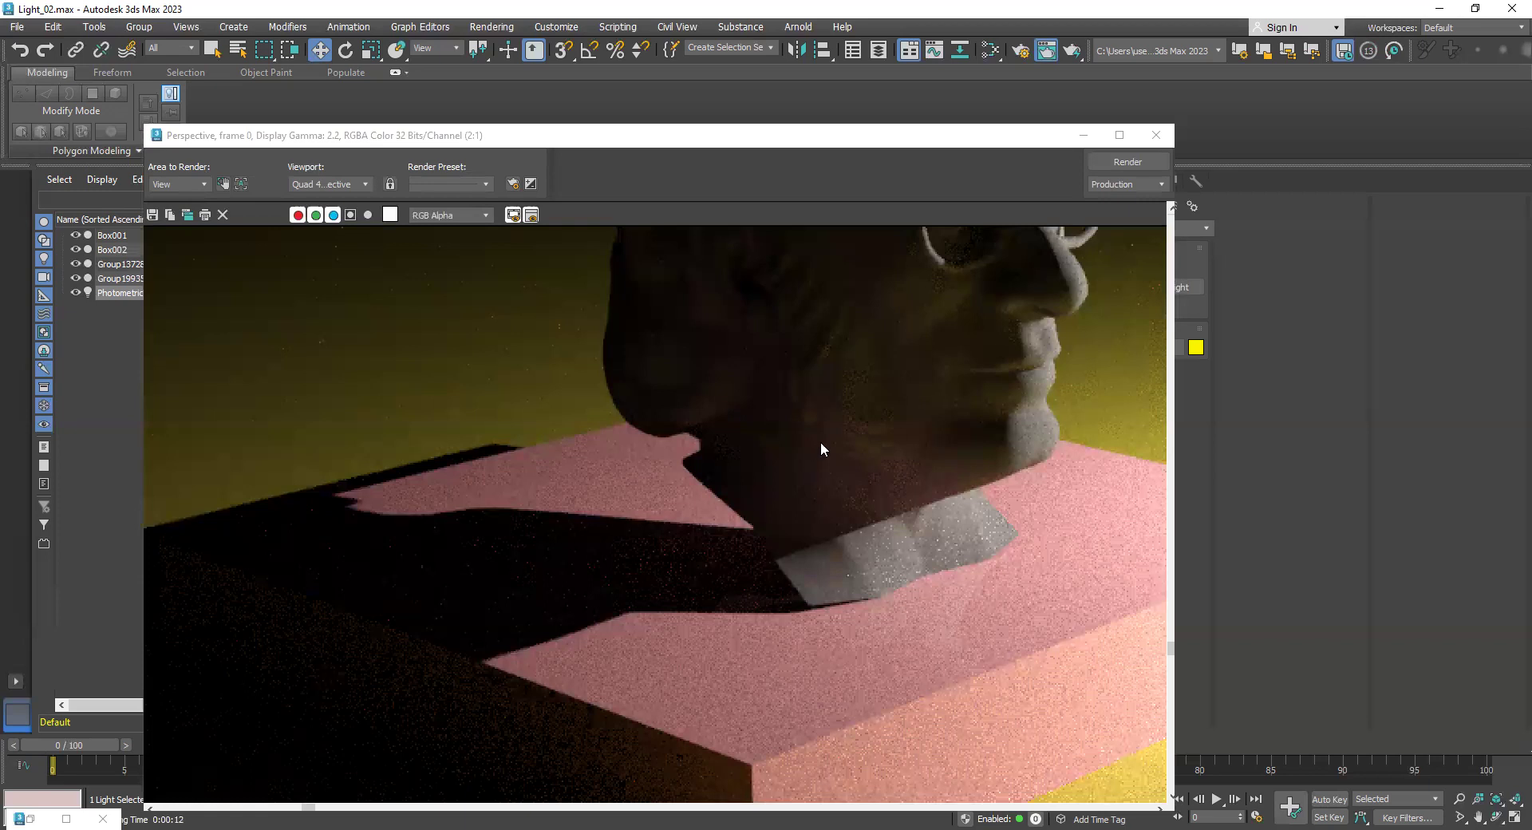
pyautogui.moveTo(824, 419); pyautogui.dragTo(573, 567, button='middle')
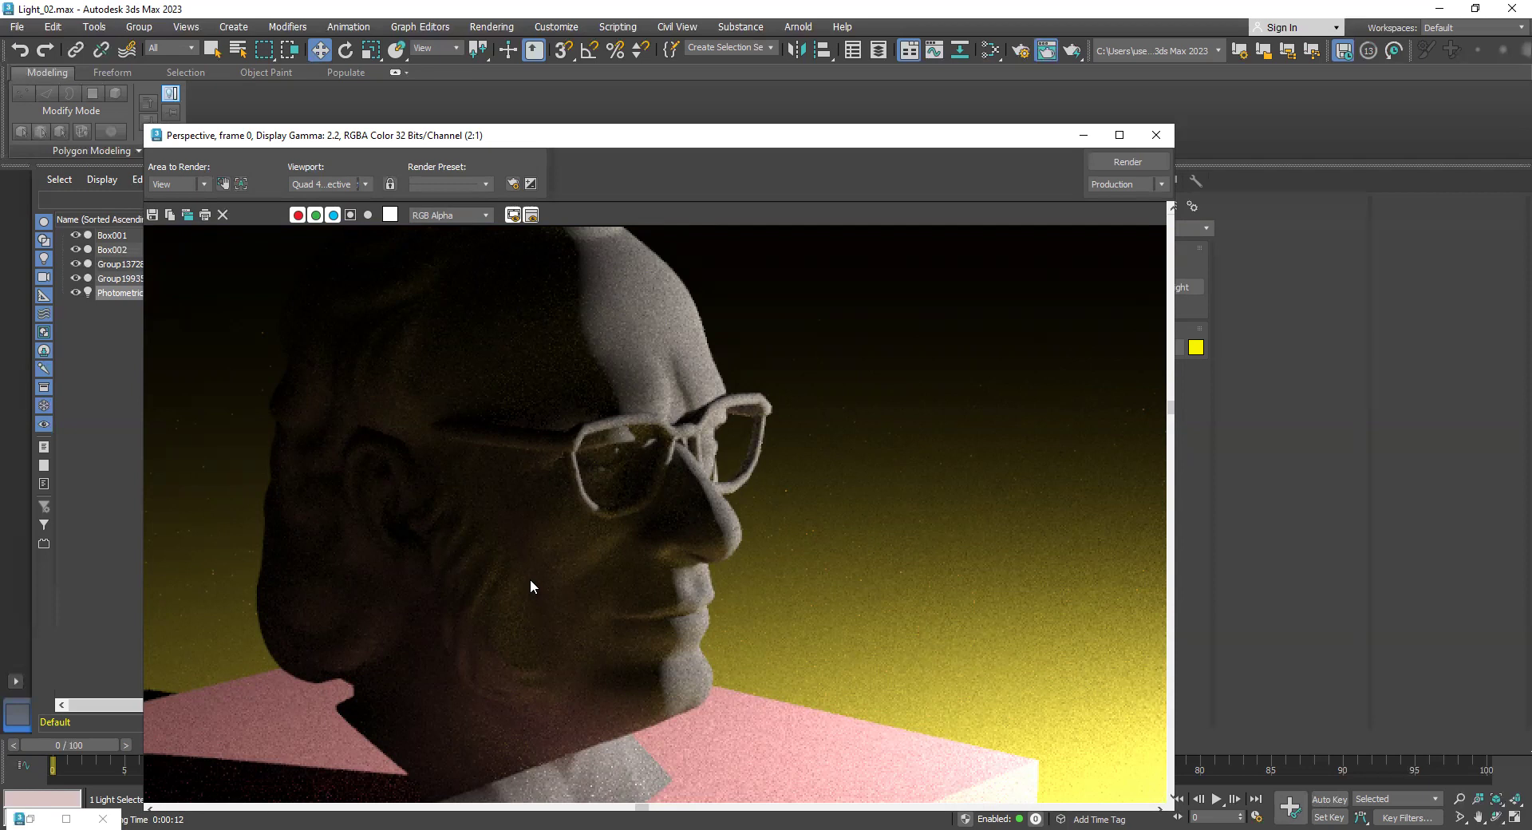
# Put the rendered frame aside and apply the 100W Bulb template to the photometric free light
pyautogui.scroll(-3, 555, 585)
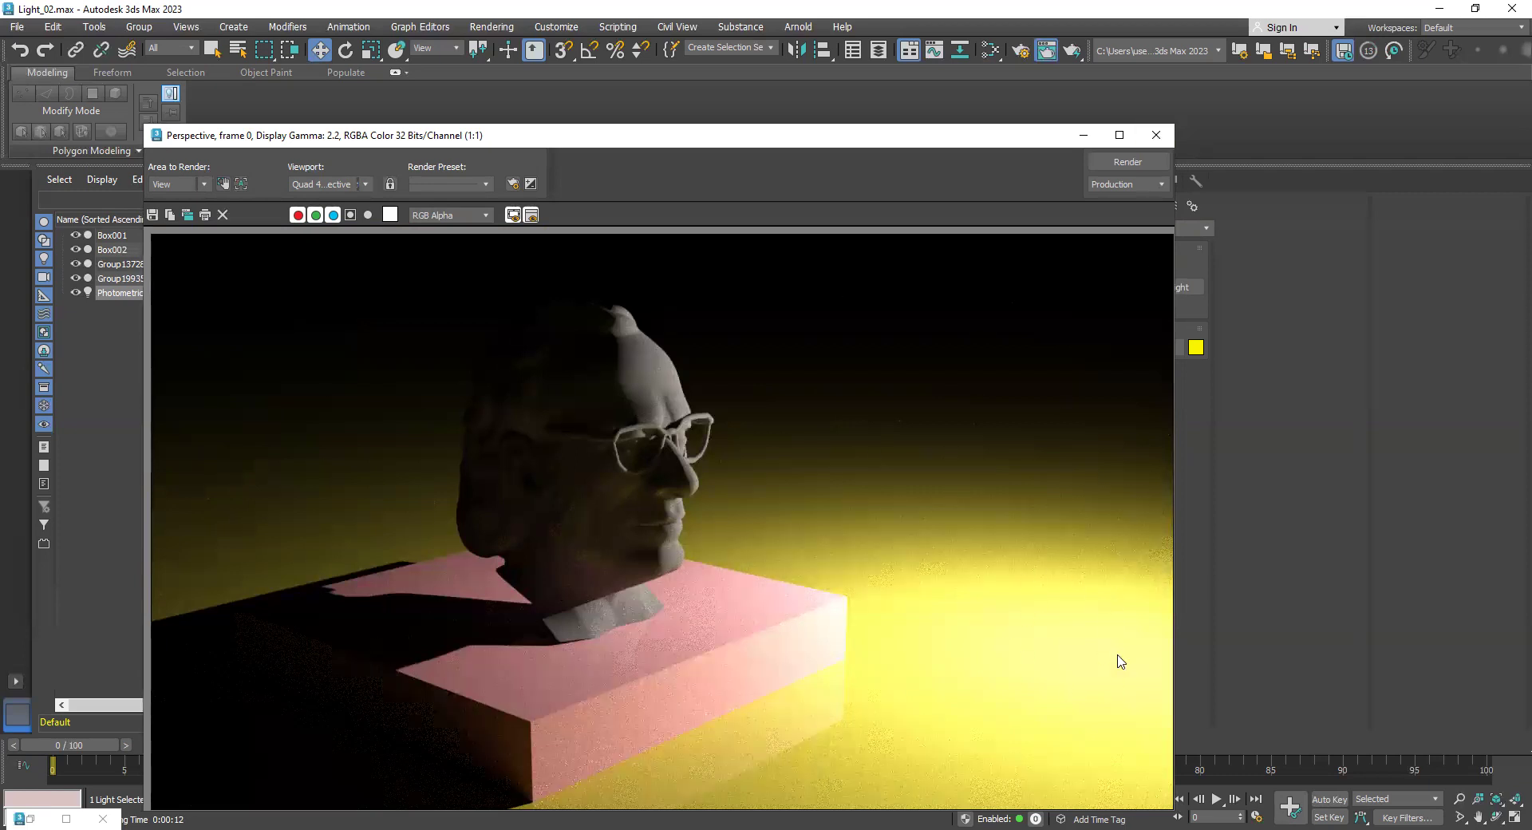
pyautogui.click(1081, 139)
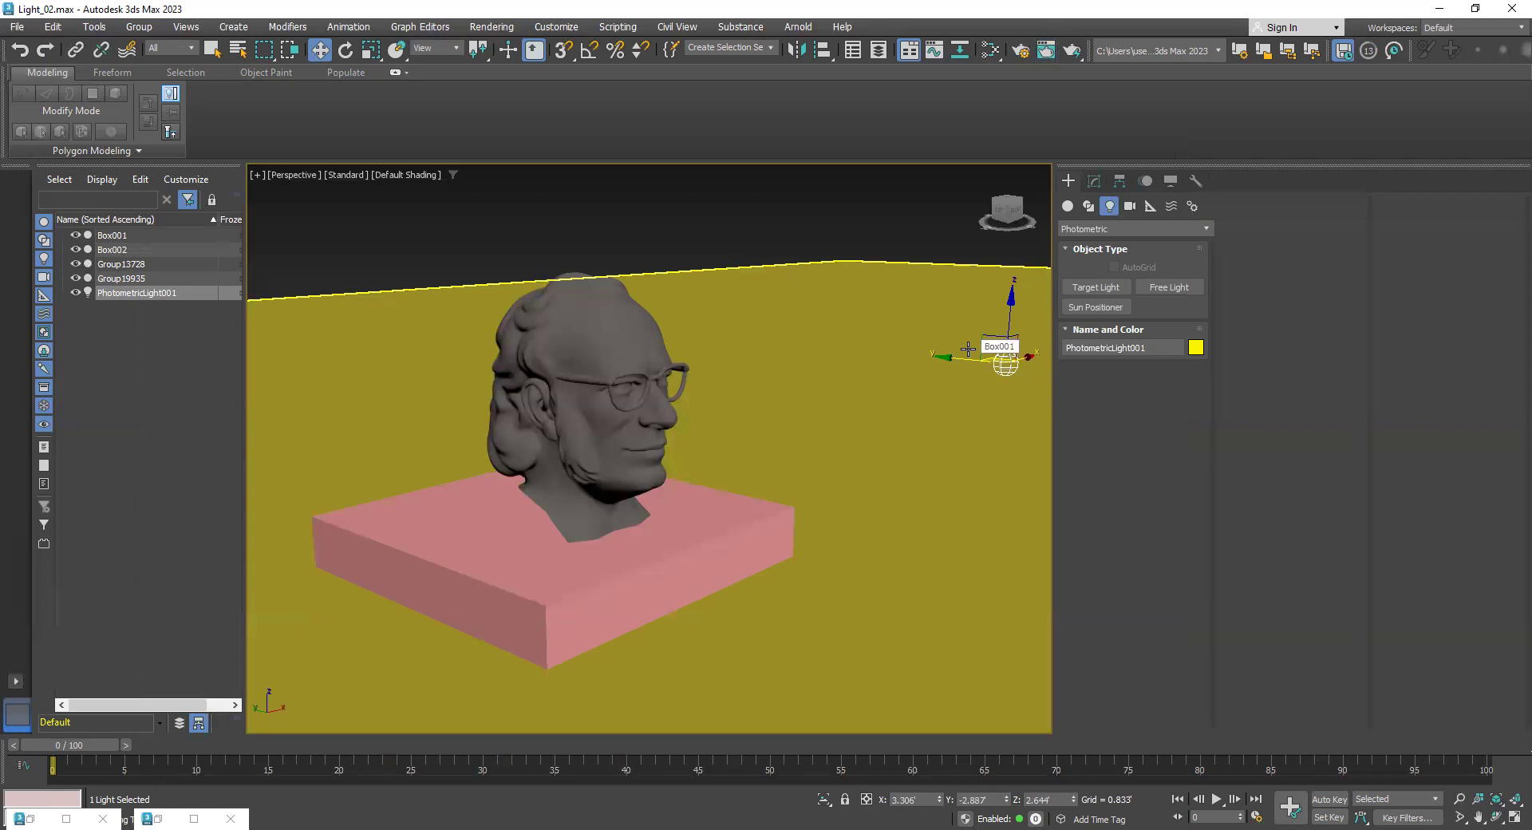
pyautogui.click(1095, 181)
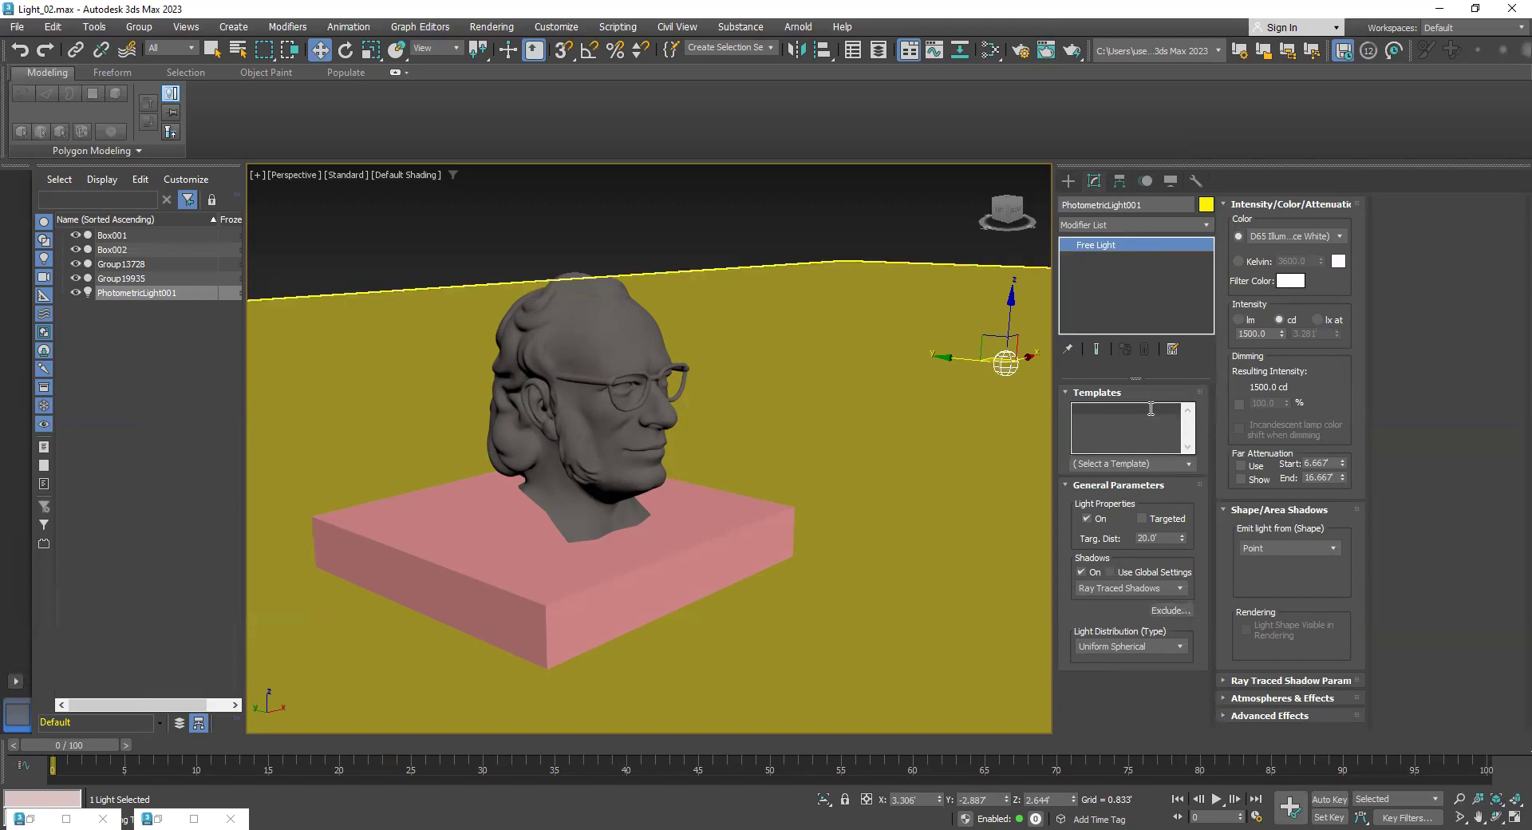
pyautogui.click(1187, 465)
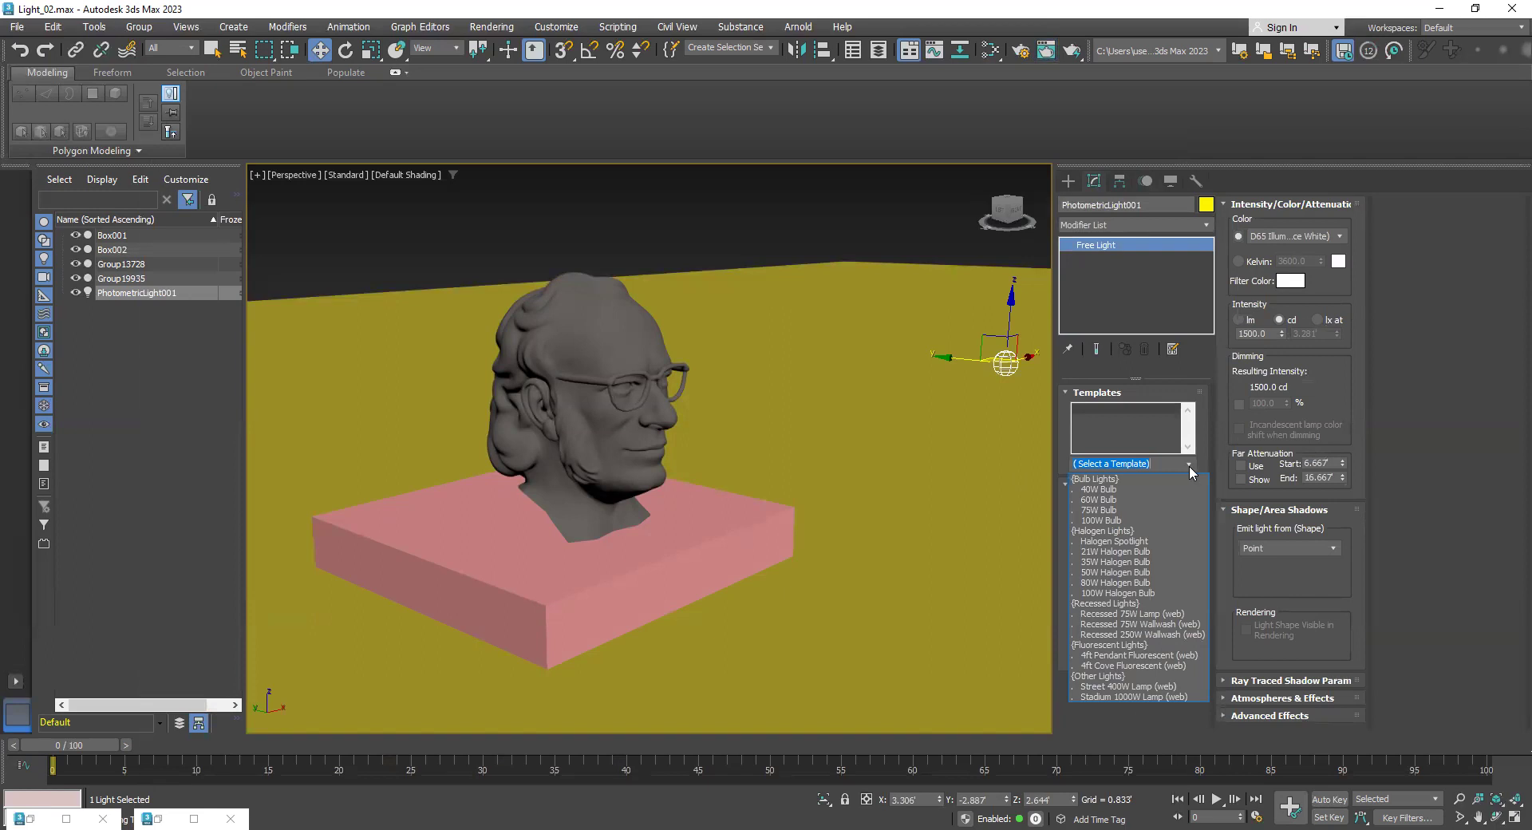
pyautogui.click(1171, 519)
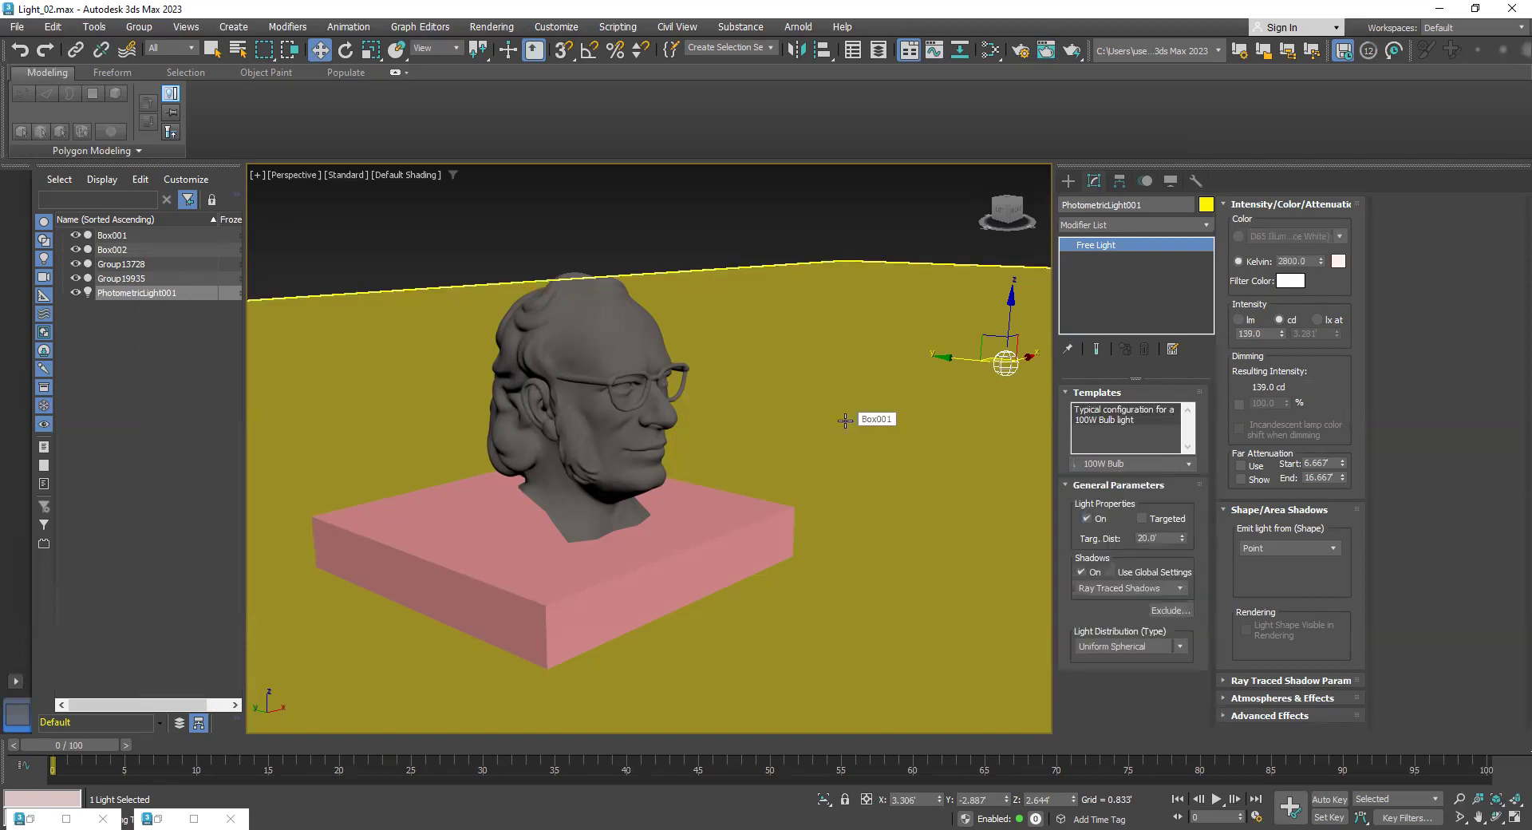
# Render the perspective view with the 100W Bulb light and examine the head up close
pyautogui.hotkey('shift', 'q')
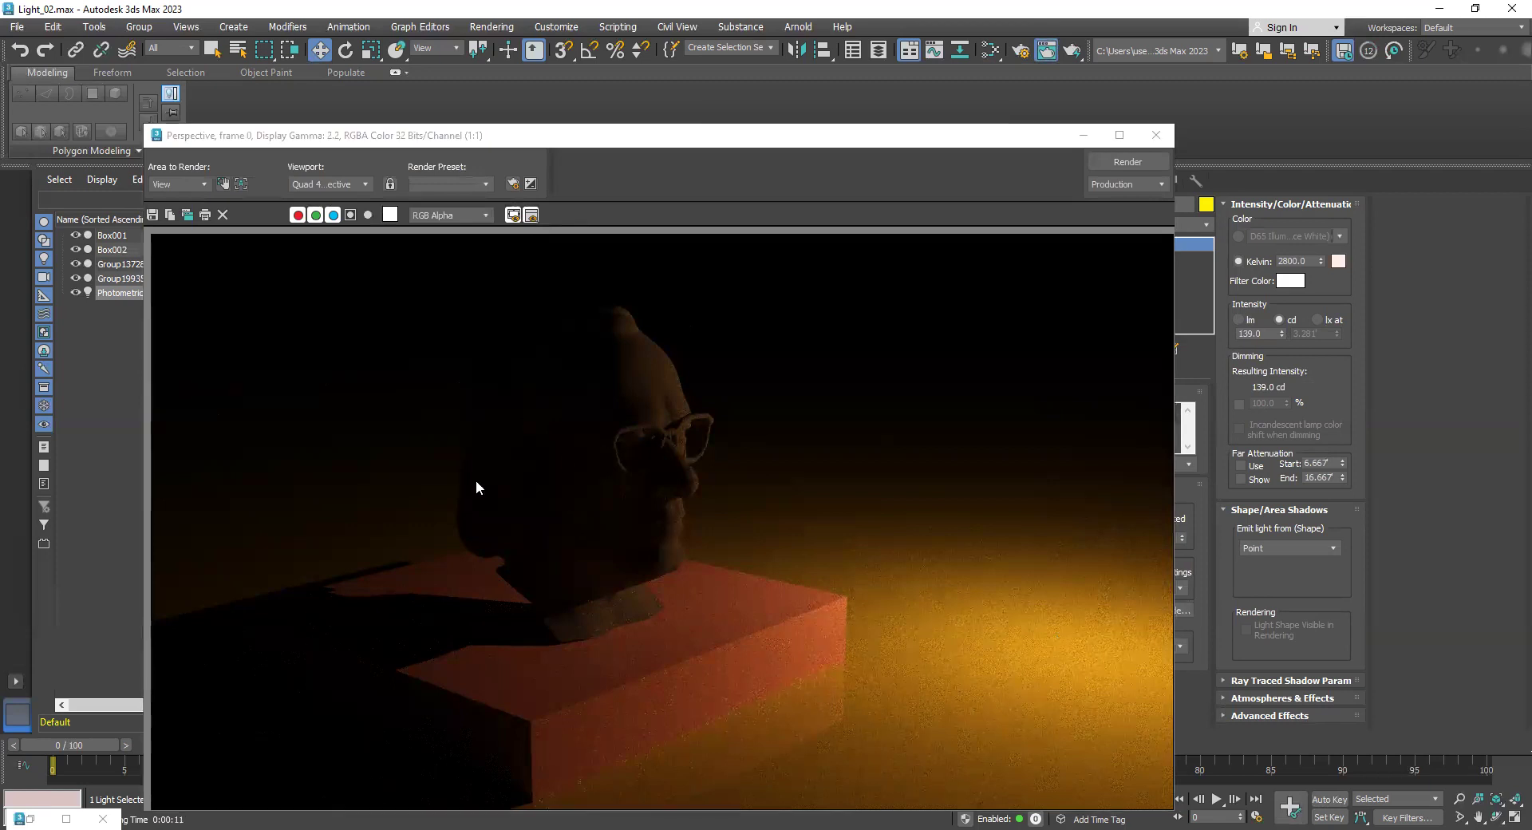
pyautogui.scroll(1, 539, 501)
pyautogui.scroll(-4, 574, 471)
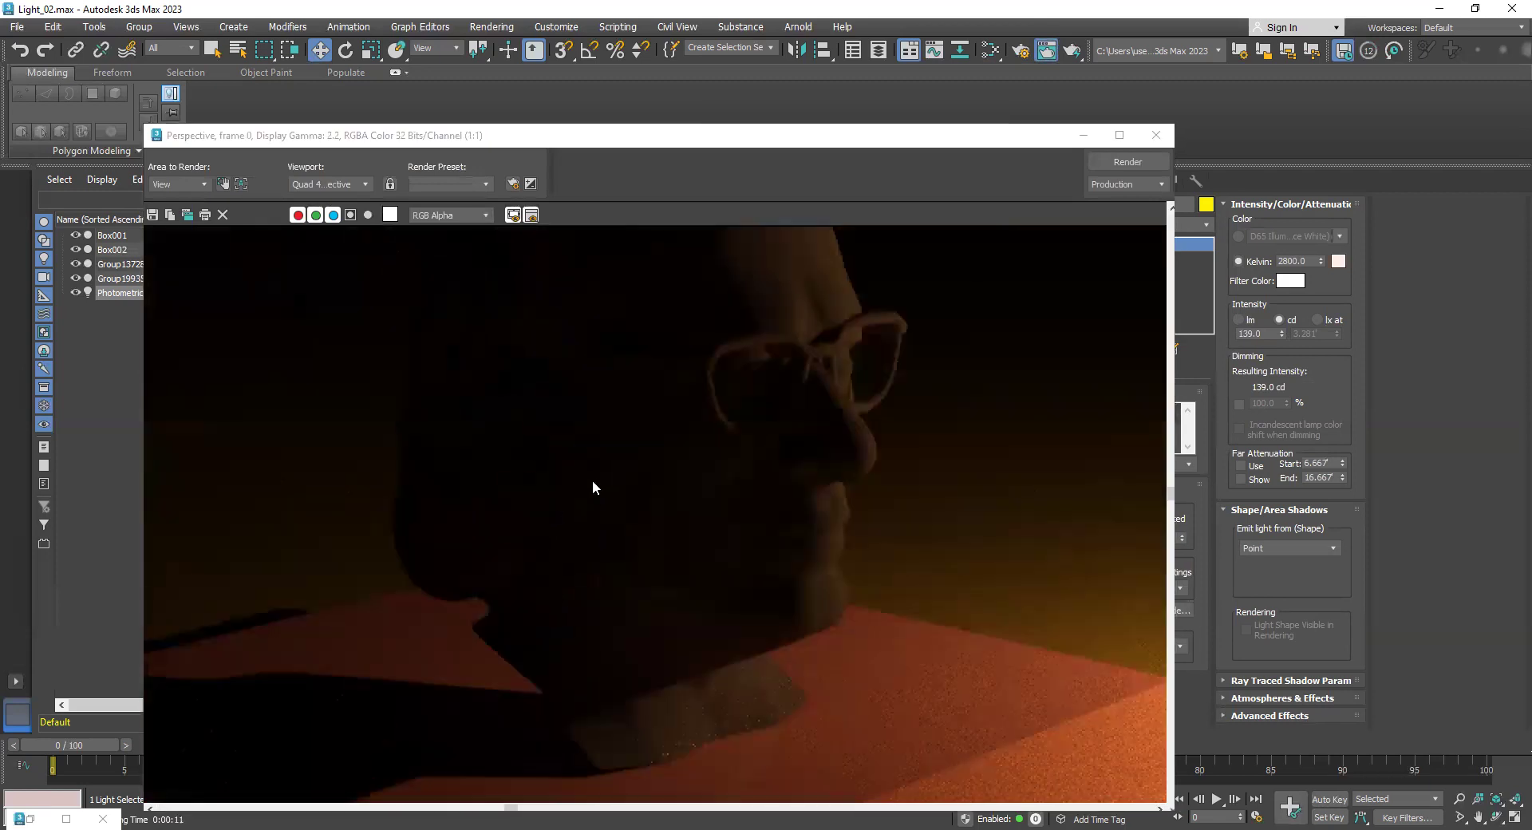
pyautogui.scroll(3, 768, 568)
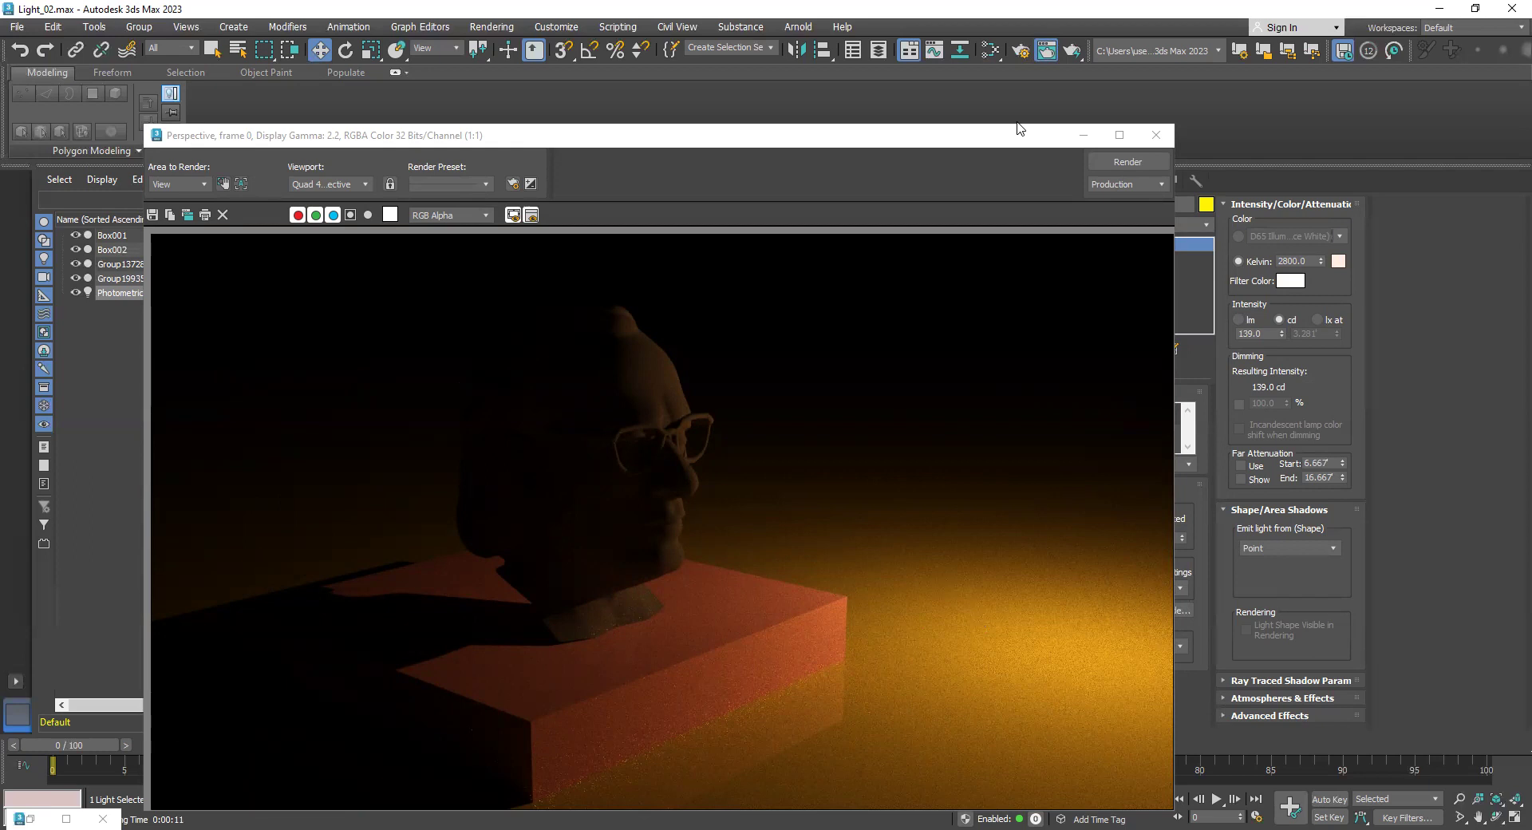
pyautogui.click(1082, 140)
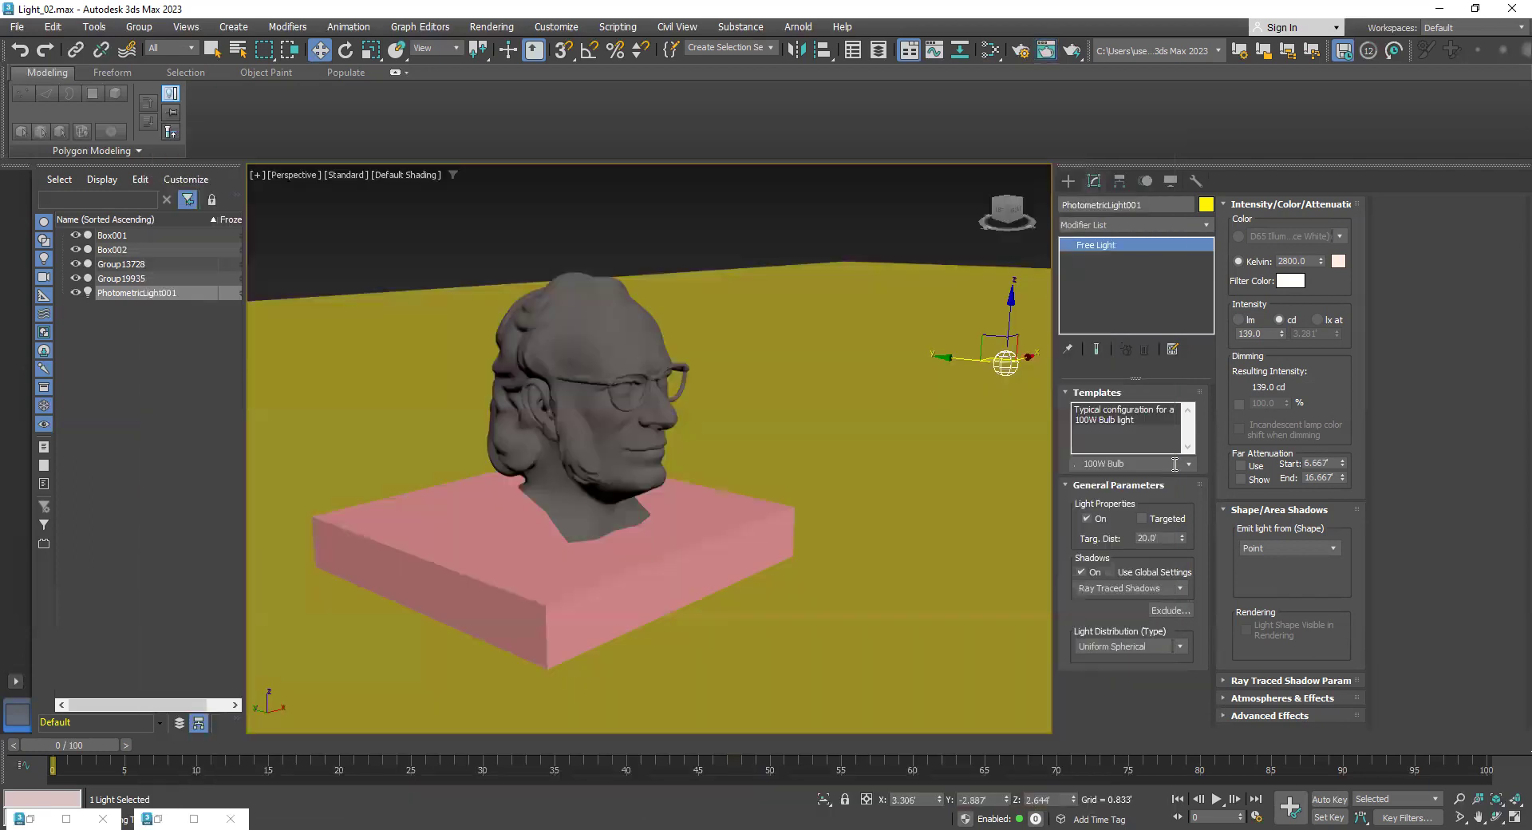
# Apply the 100W Halogen Bulb template to the free light and render the perspective view, keeping ART Renderer
pyautogui.click(1189, 467)
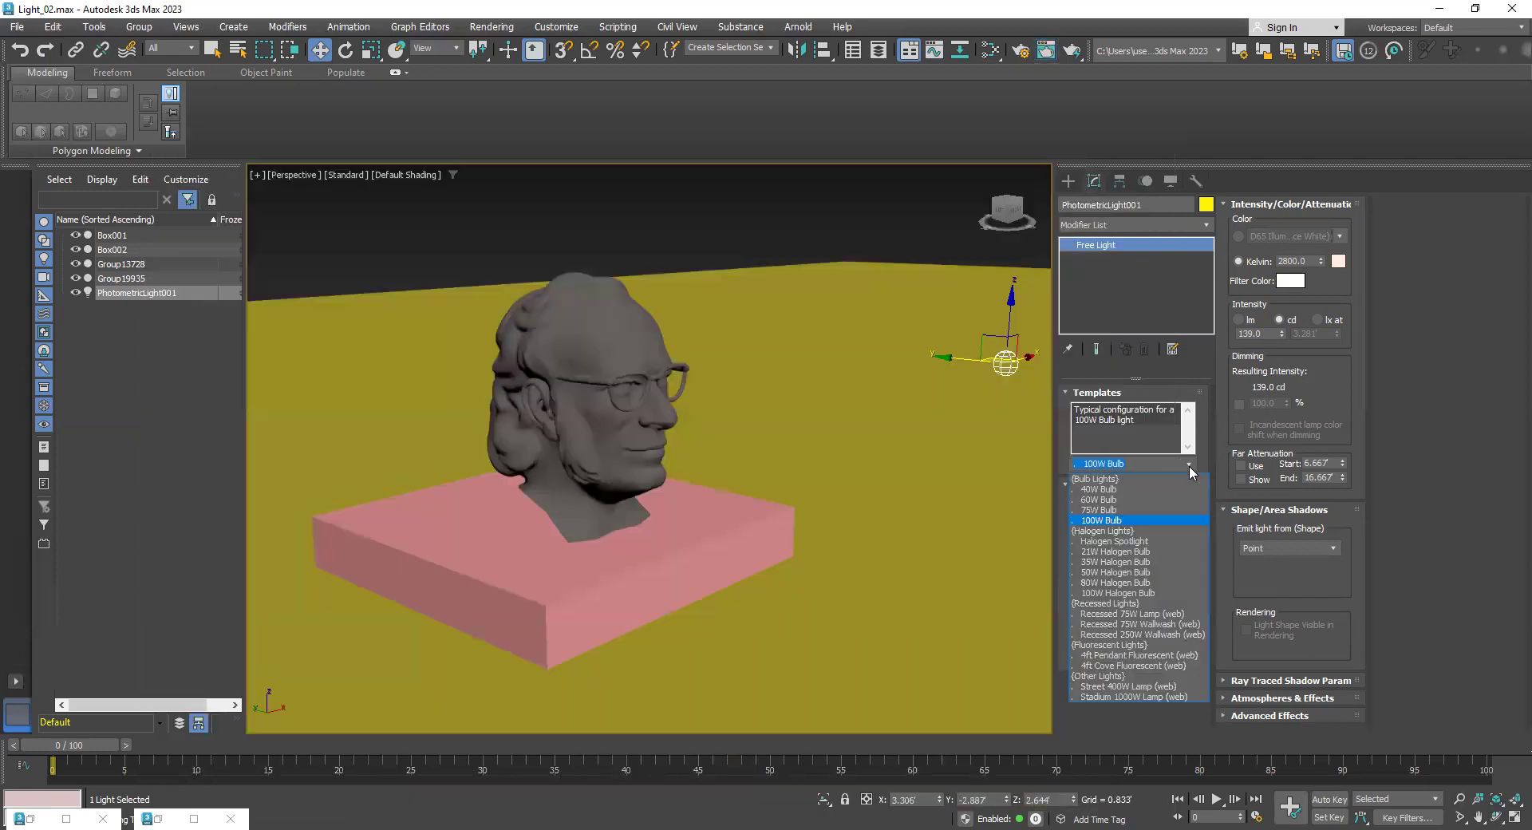
pyautogui.click(1177, 593)
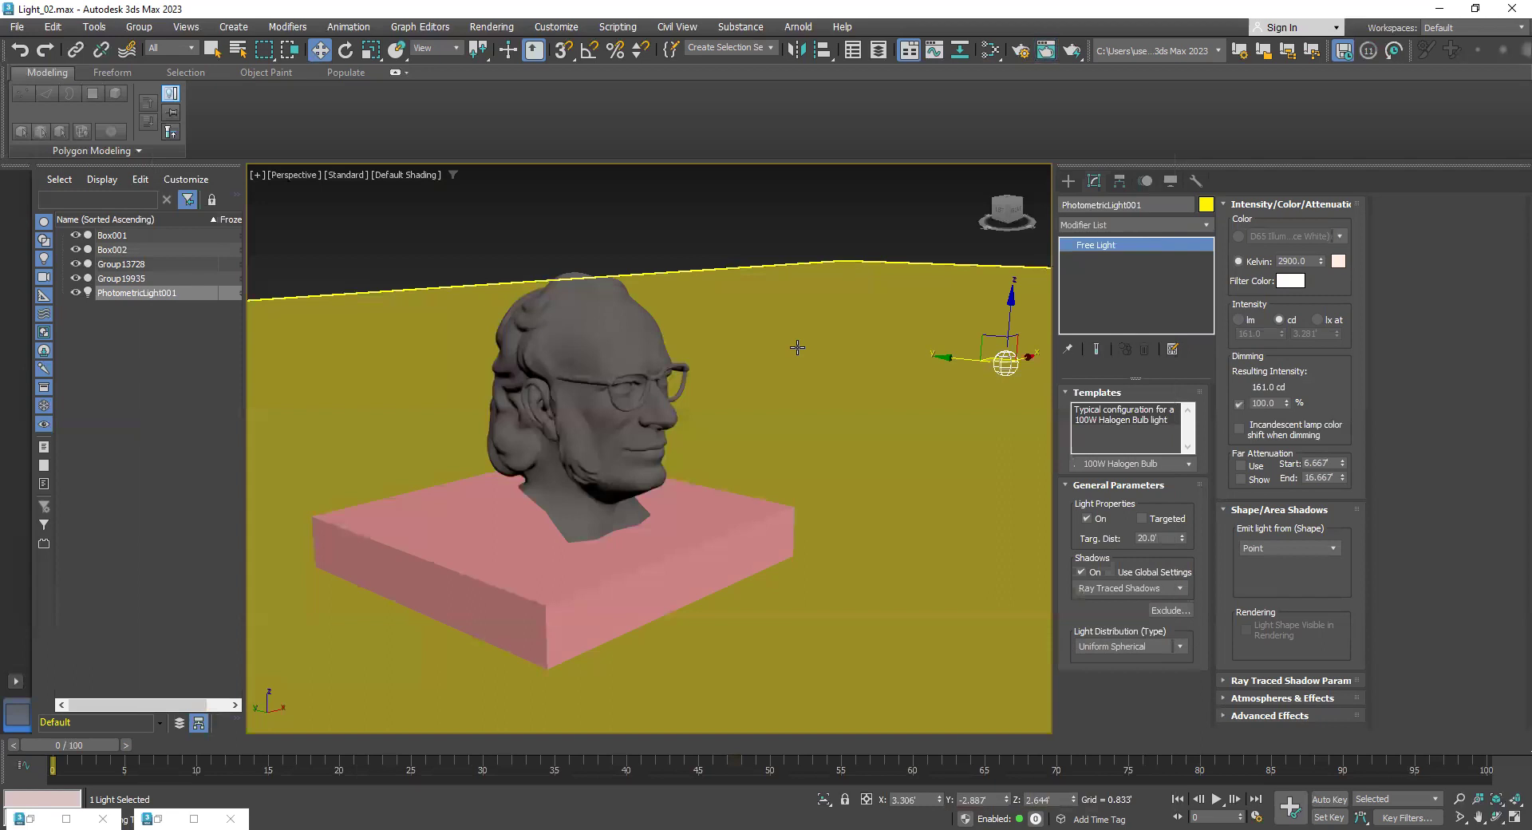
pyautogui.press('F10')
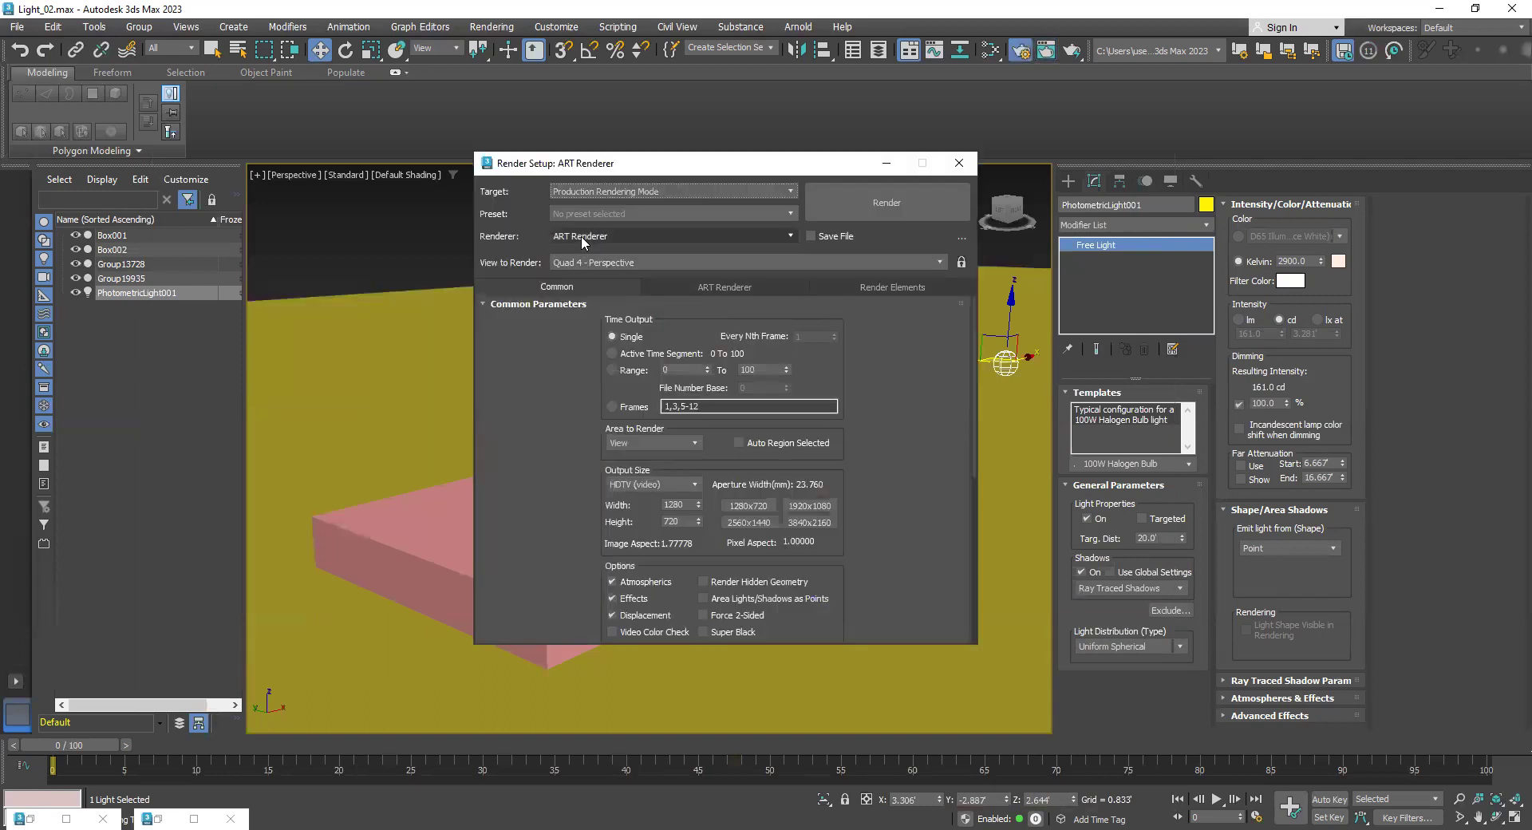
pyautogui.click(793, 232)
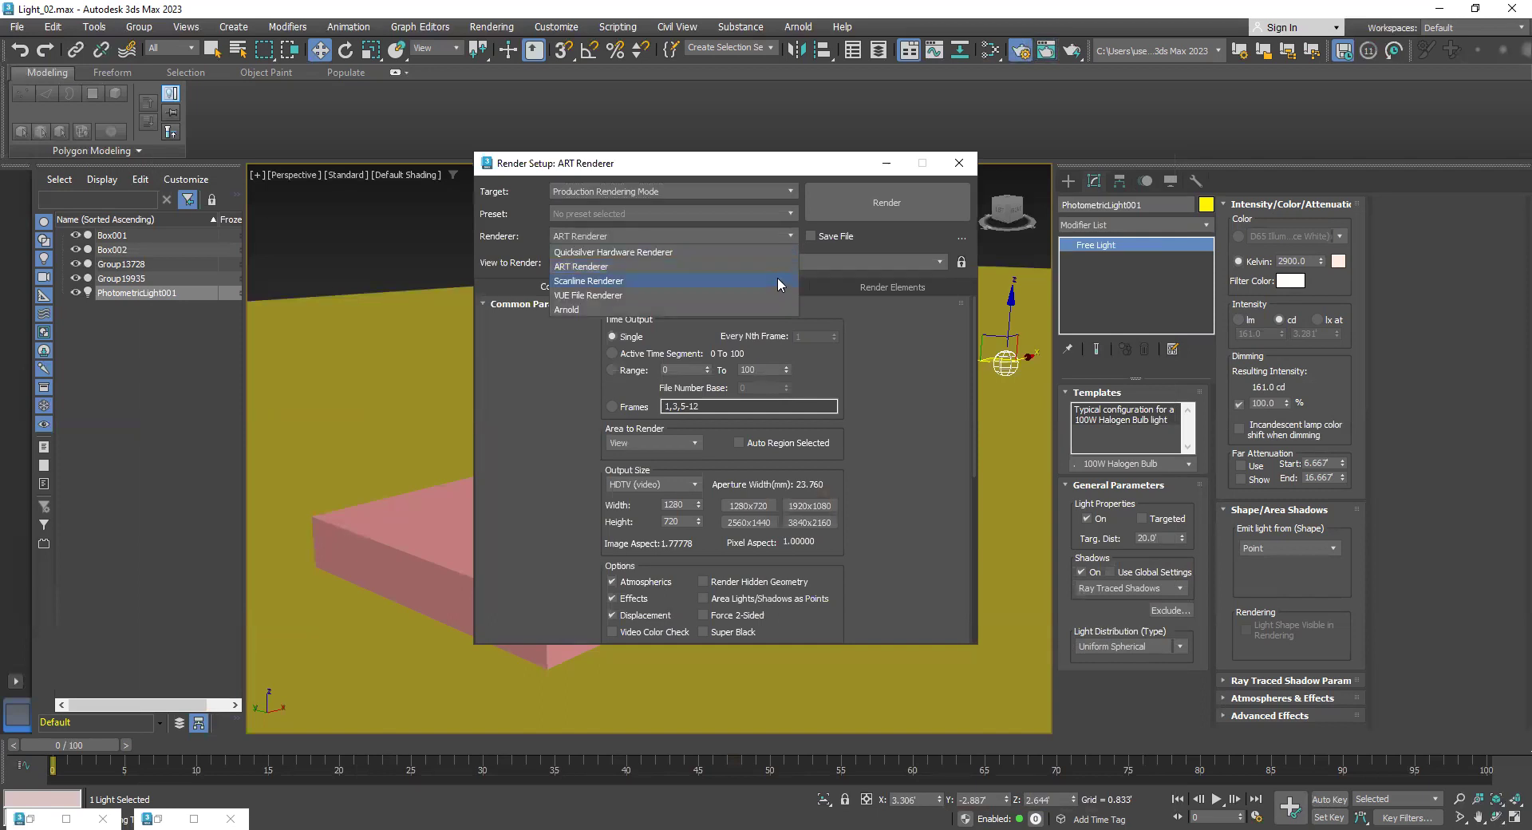
pyautogui.click(912, 208)
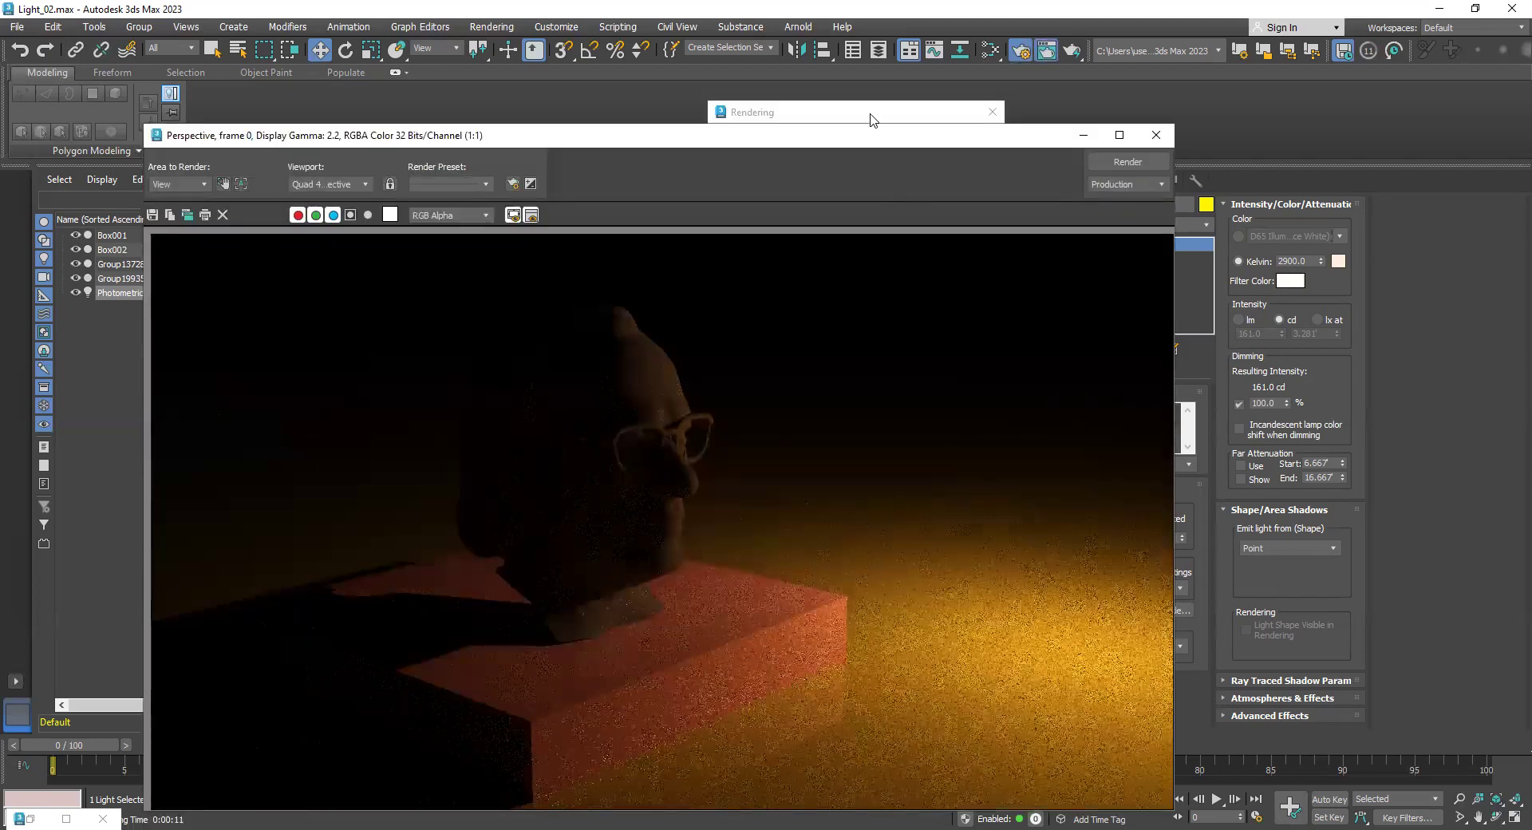
pyautogui.click(872, 120)
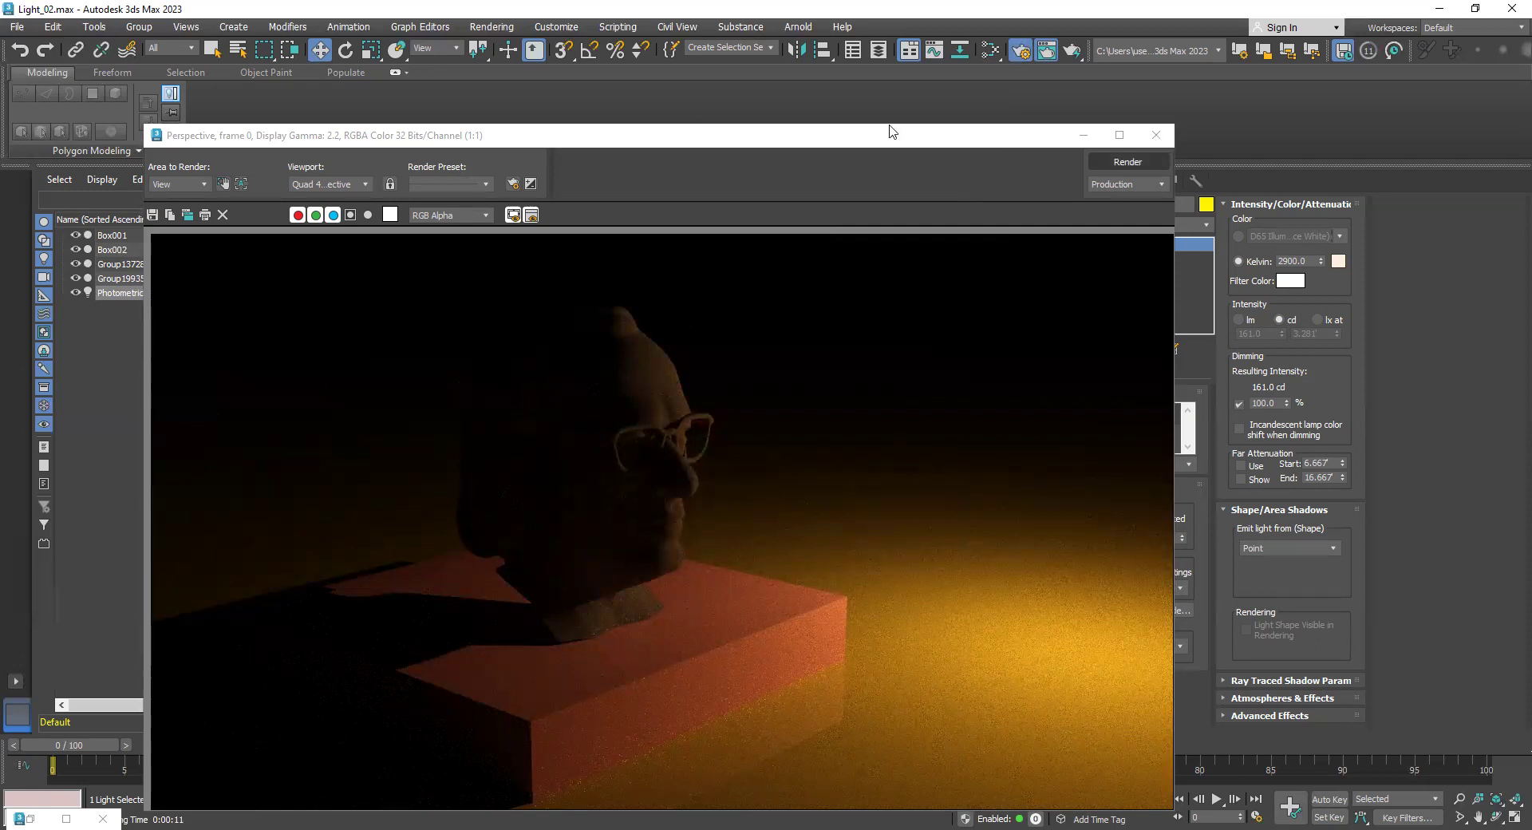
pyautogui.moveTo(892, 130); pyautogui.dragTo(741, 95)
# Apply the Street 400W Lamp (web) template to the free light and render the perspective view again
pyautogui.click(1187, 464)
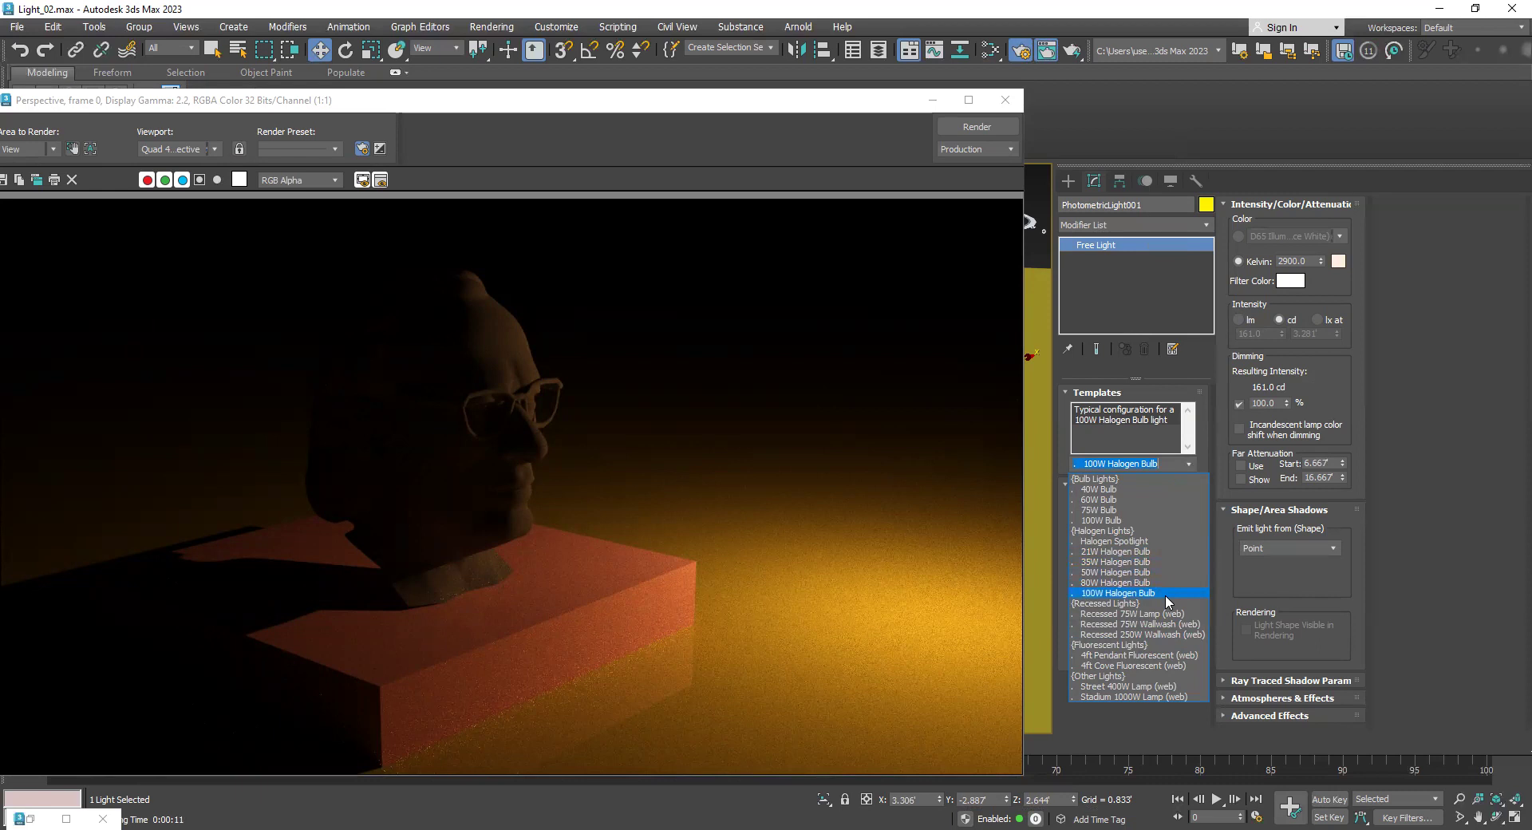
pyautogui.click(1169, 691)
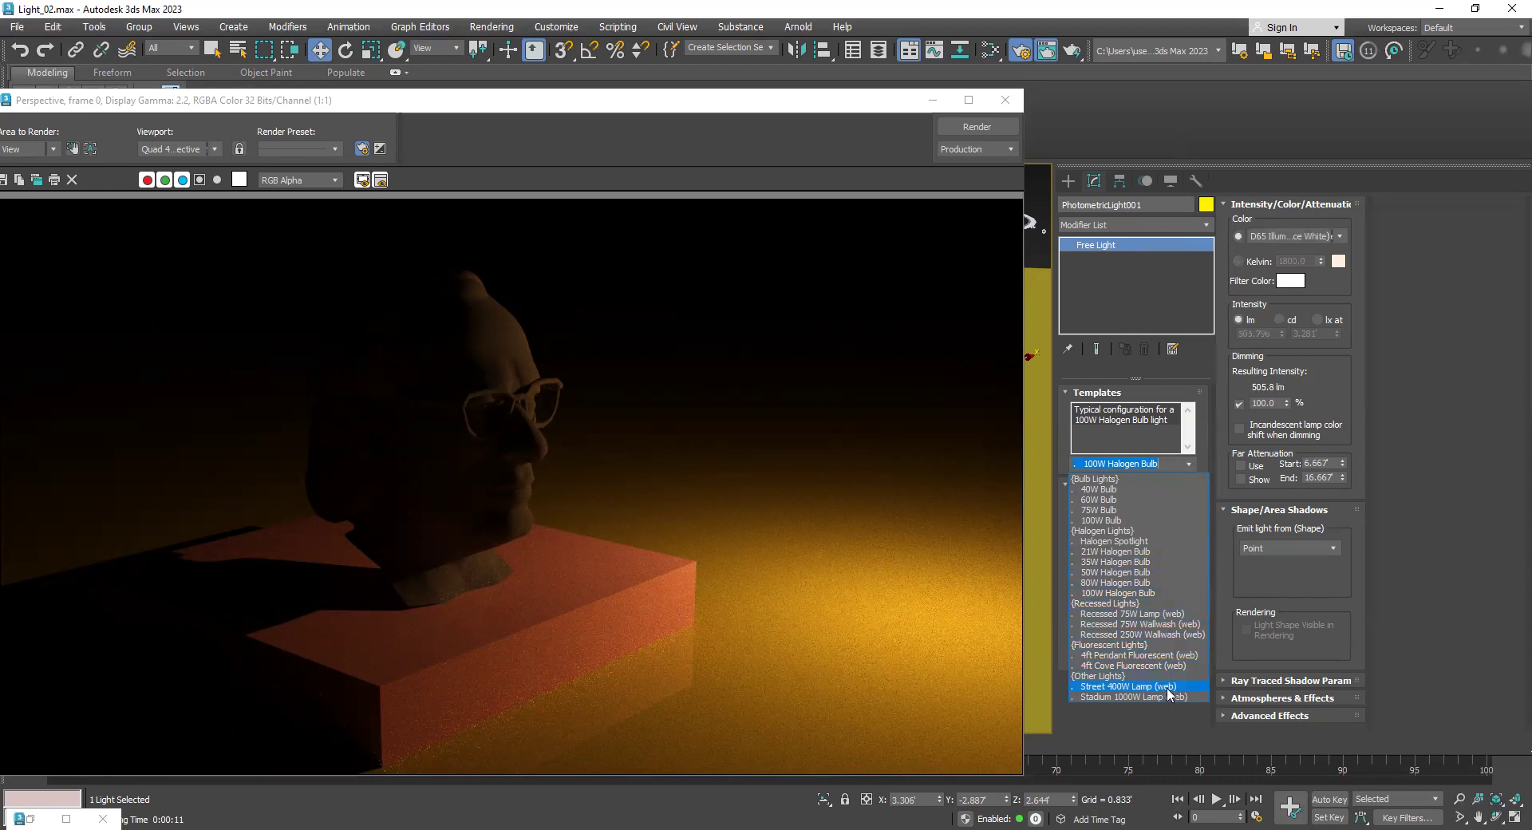
pyautogui.click(964, 126)
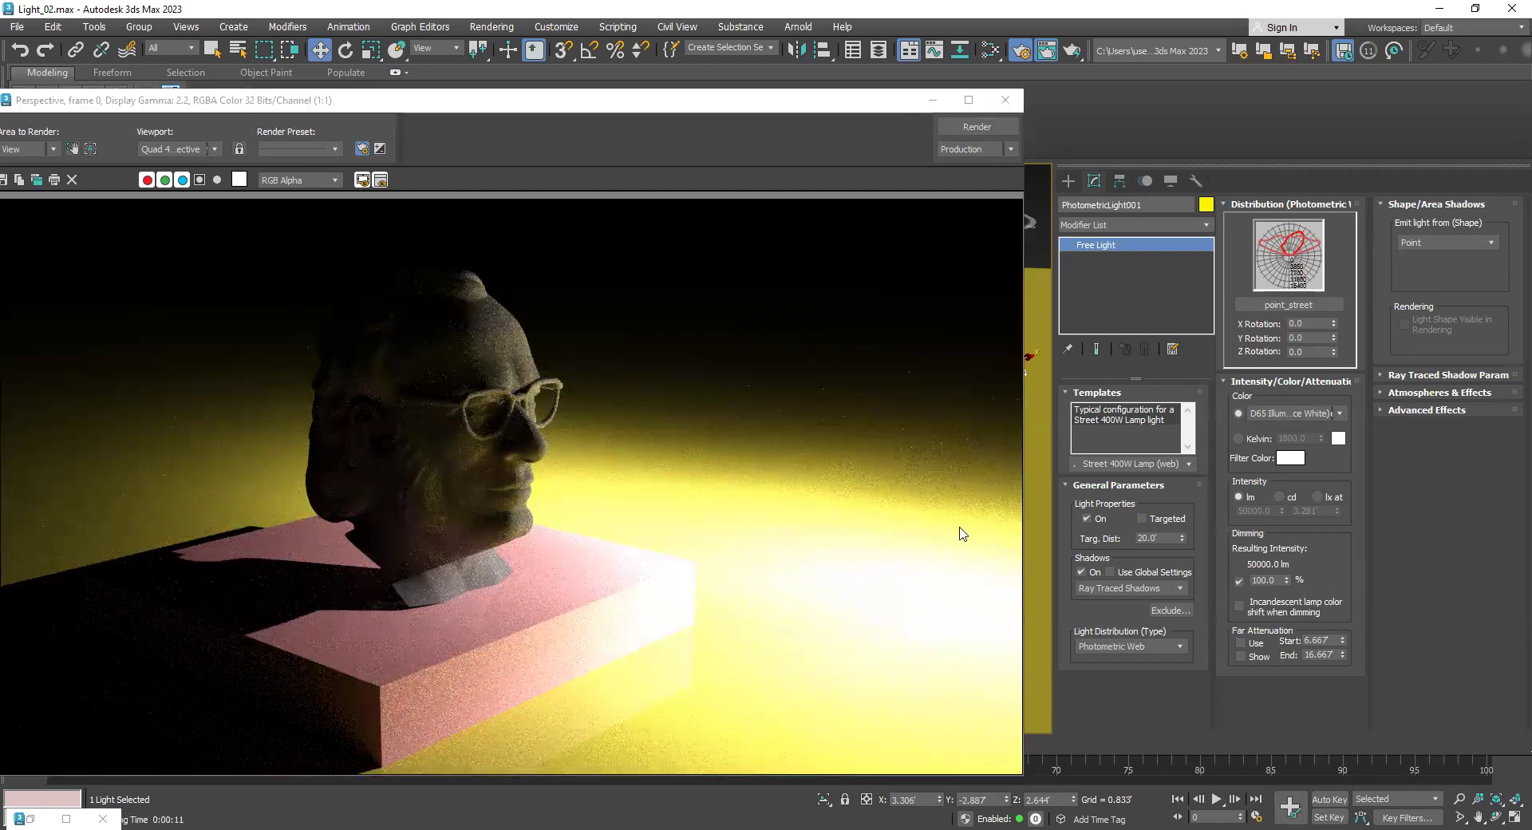
# Return the free light to the 100W Bulb template, render the view, and close the render settings
pyautogui.rightClick(1179, 463)
pyautogui.click(1188, 462)
pyautogui.click(1187, 464)
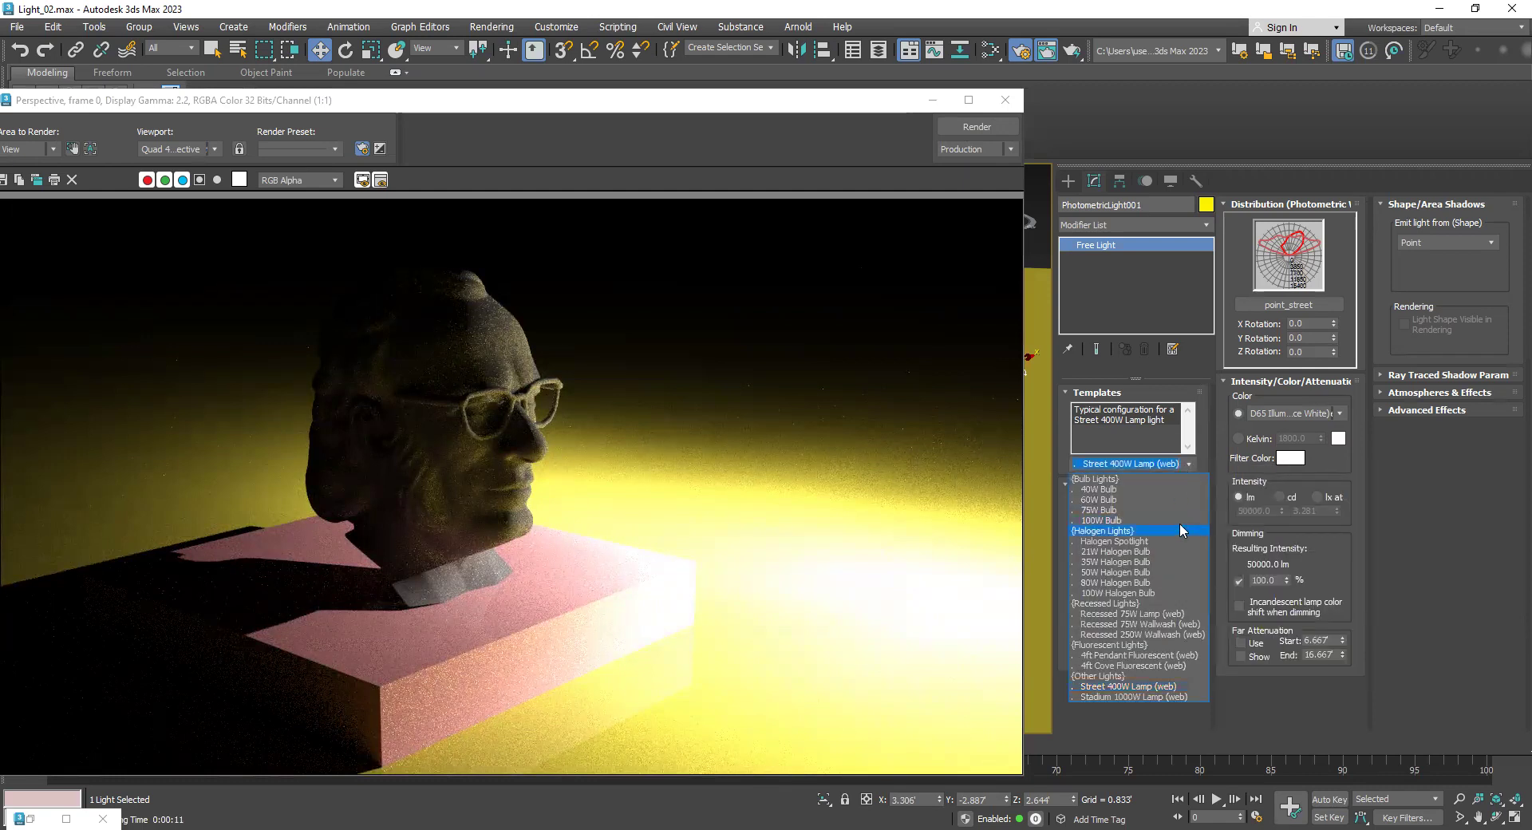
pyautogui.click(1177, 517)
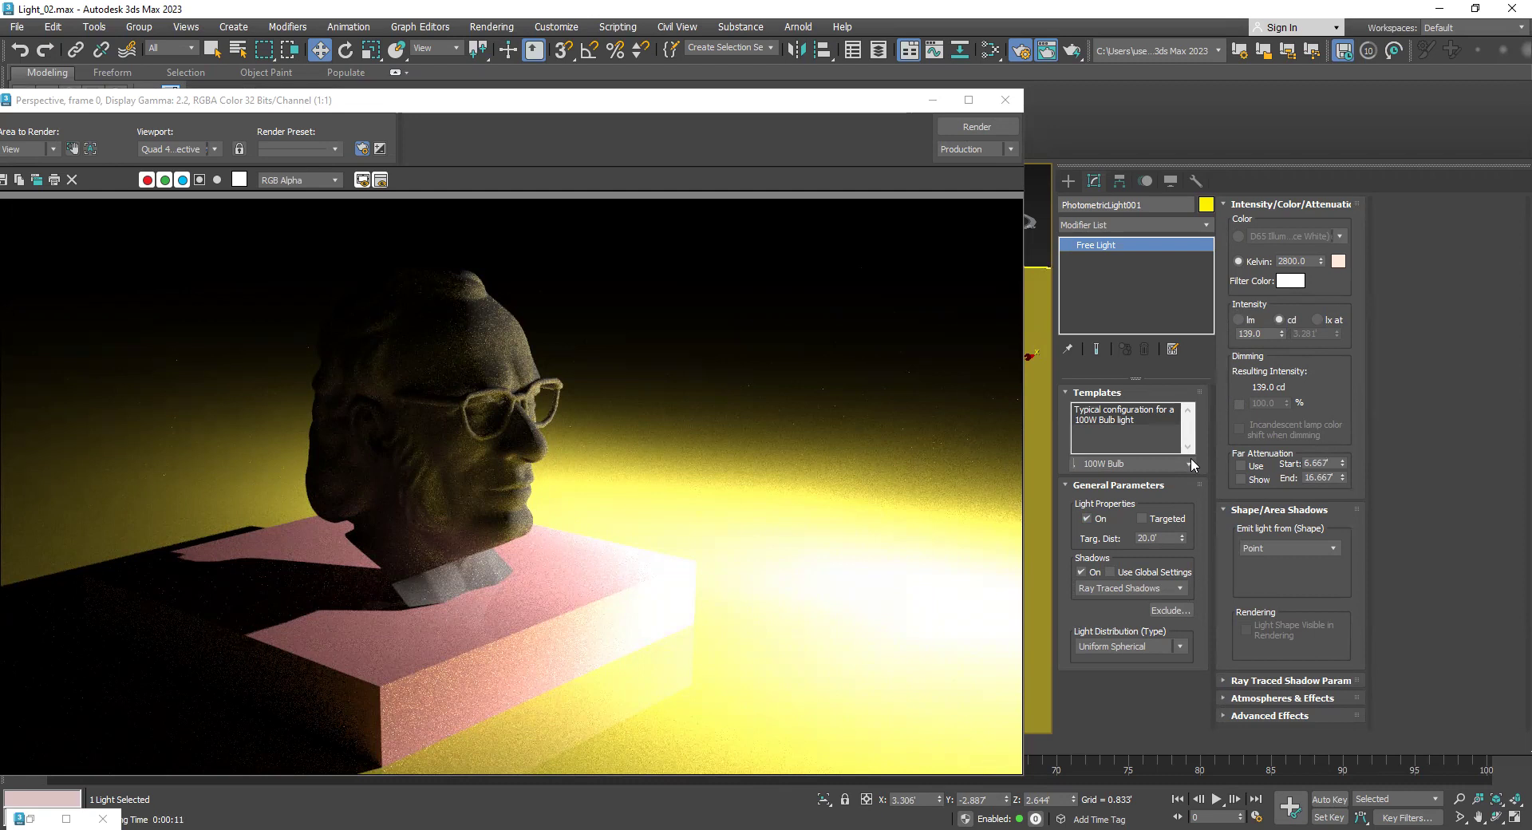
pyautogui.click(1190, 462)
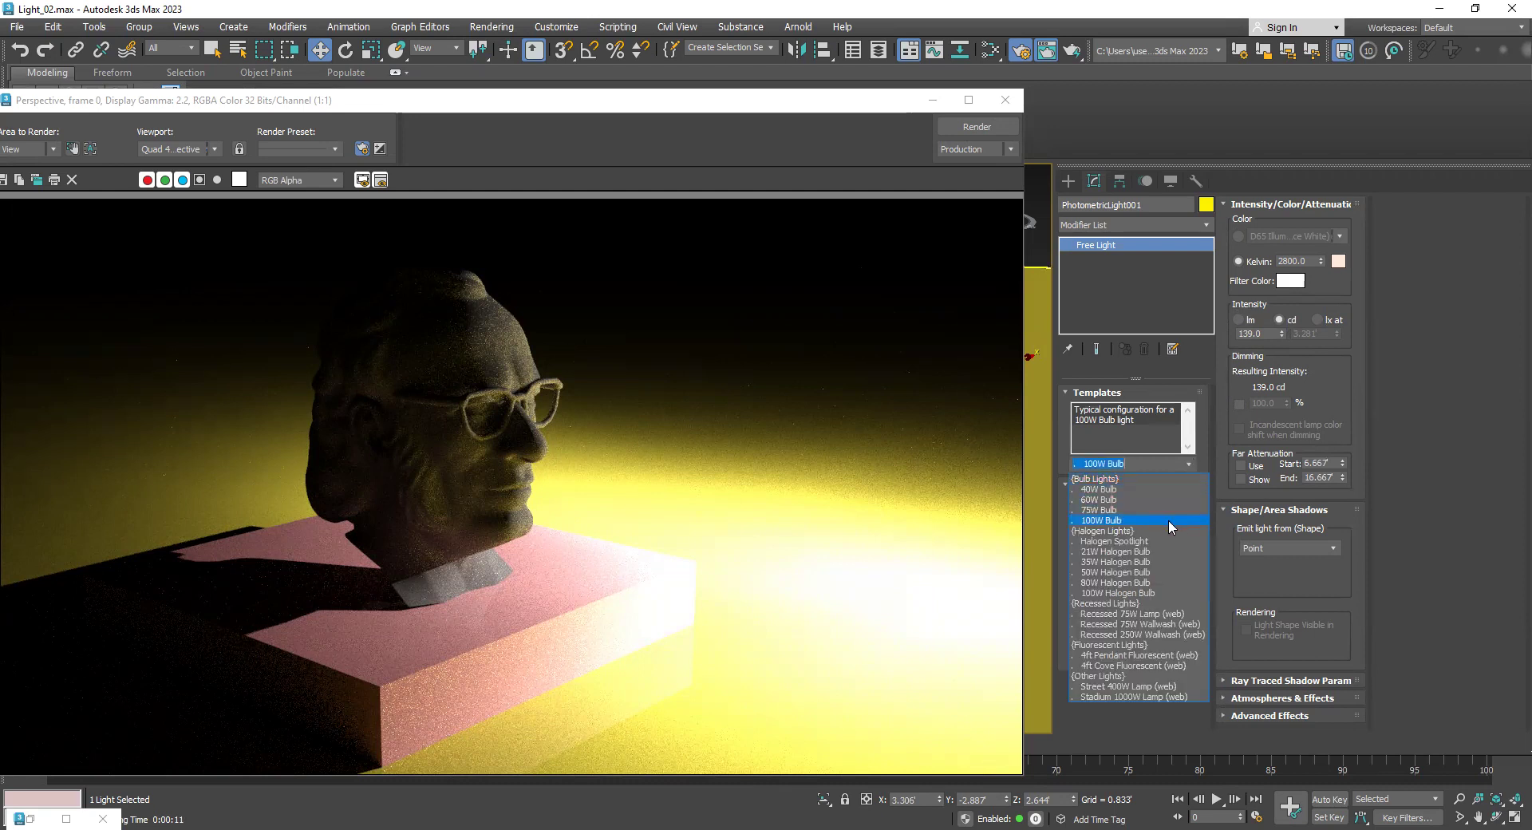
pyautogui.click(1168, 519)
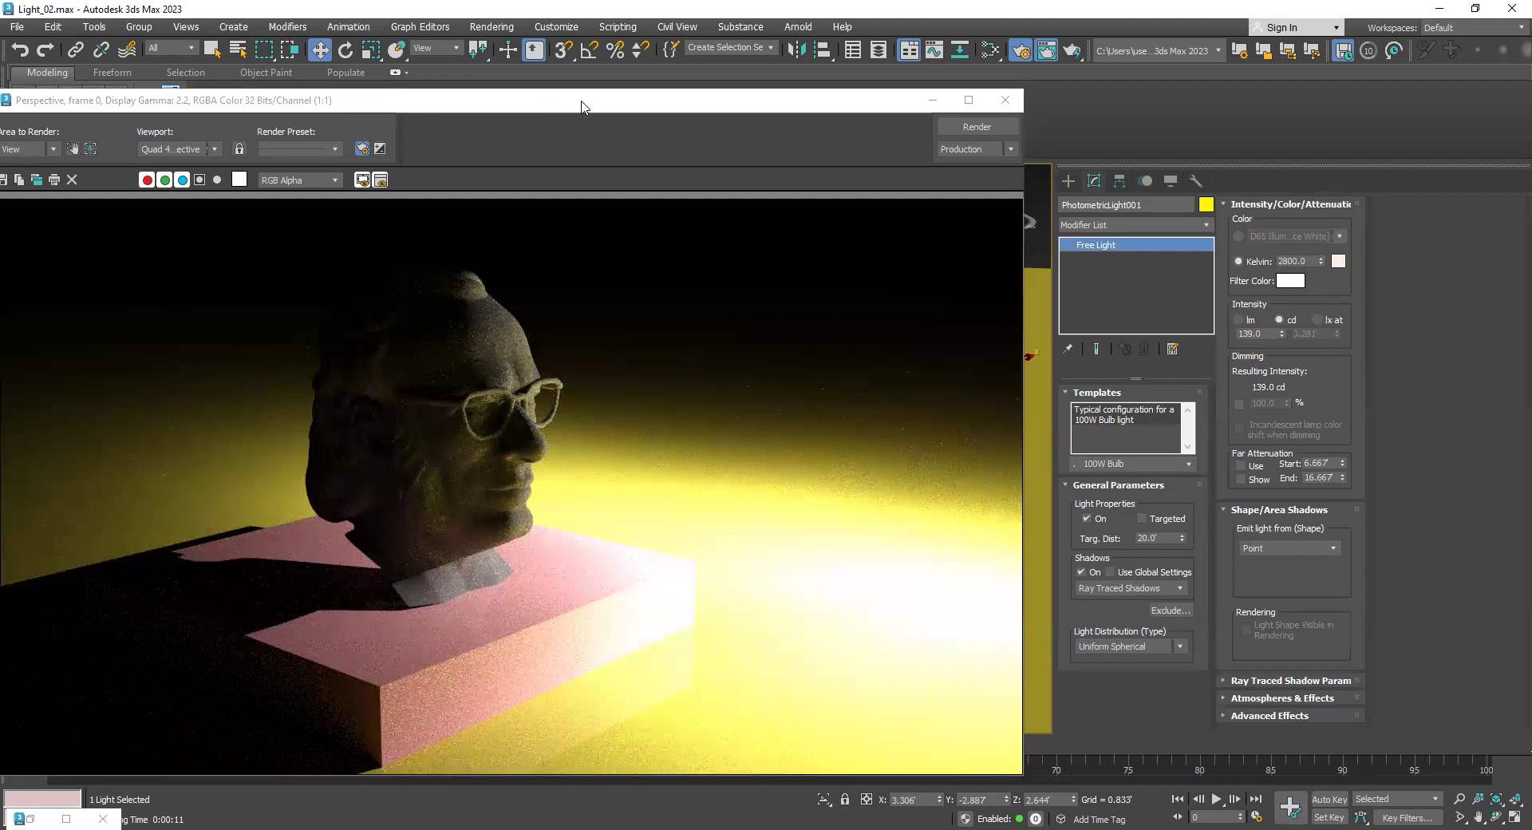
pyautogui.moveTo(582, 106); pyautogui.dragTo(611, 107)
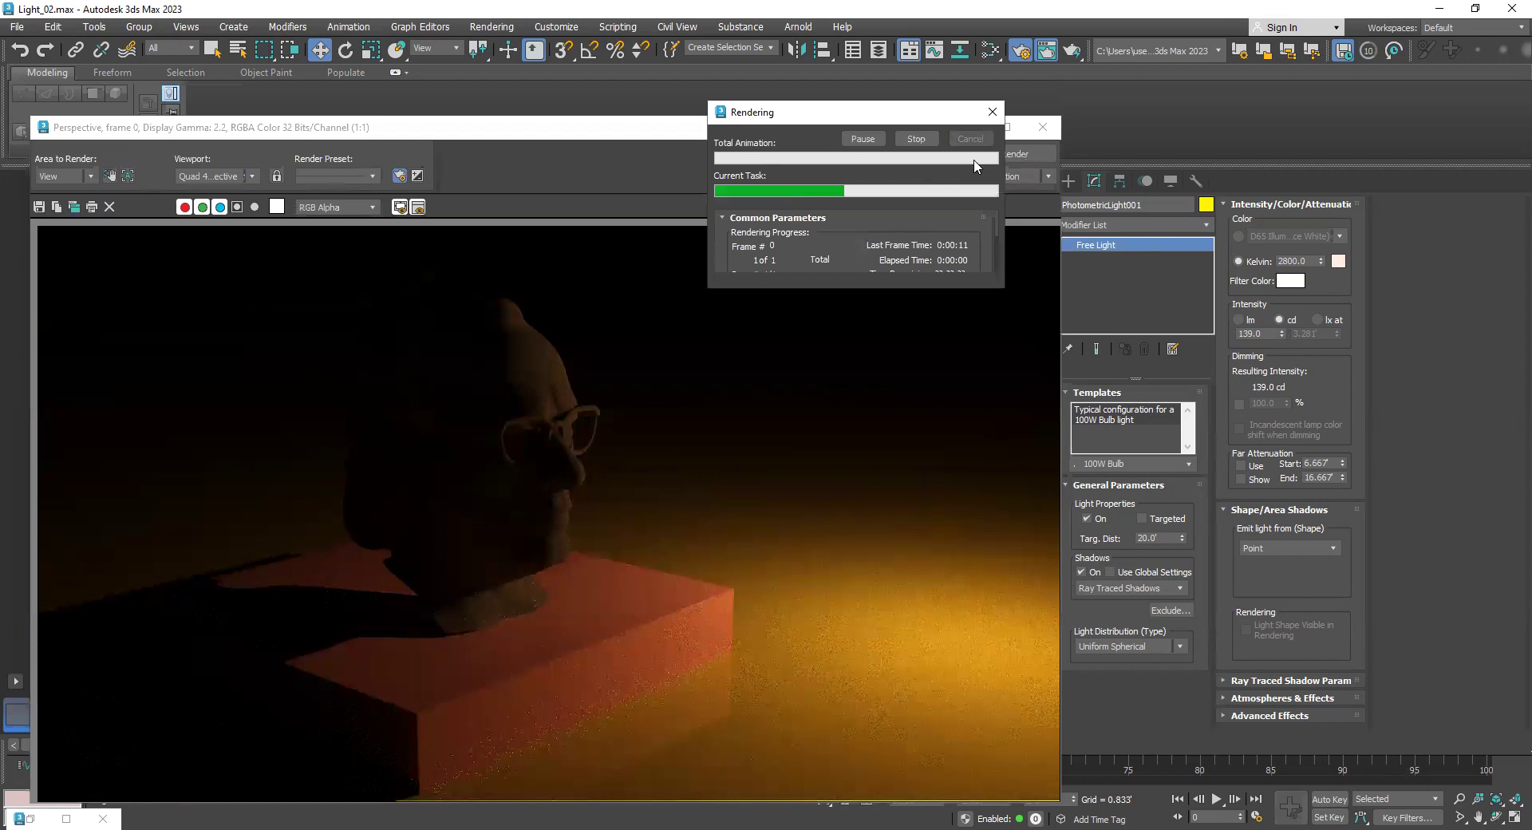
pyautogui.click(971, 128)
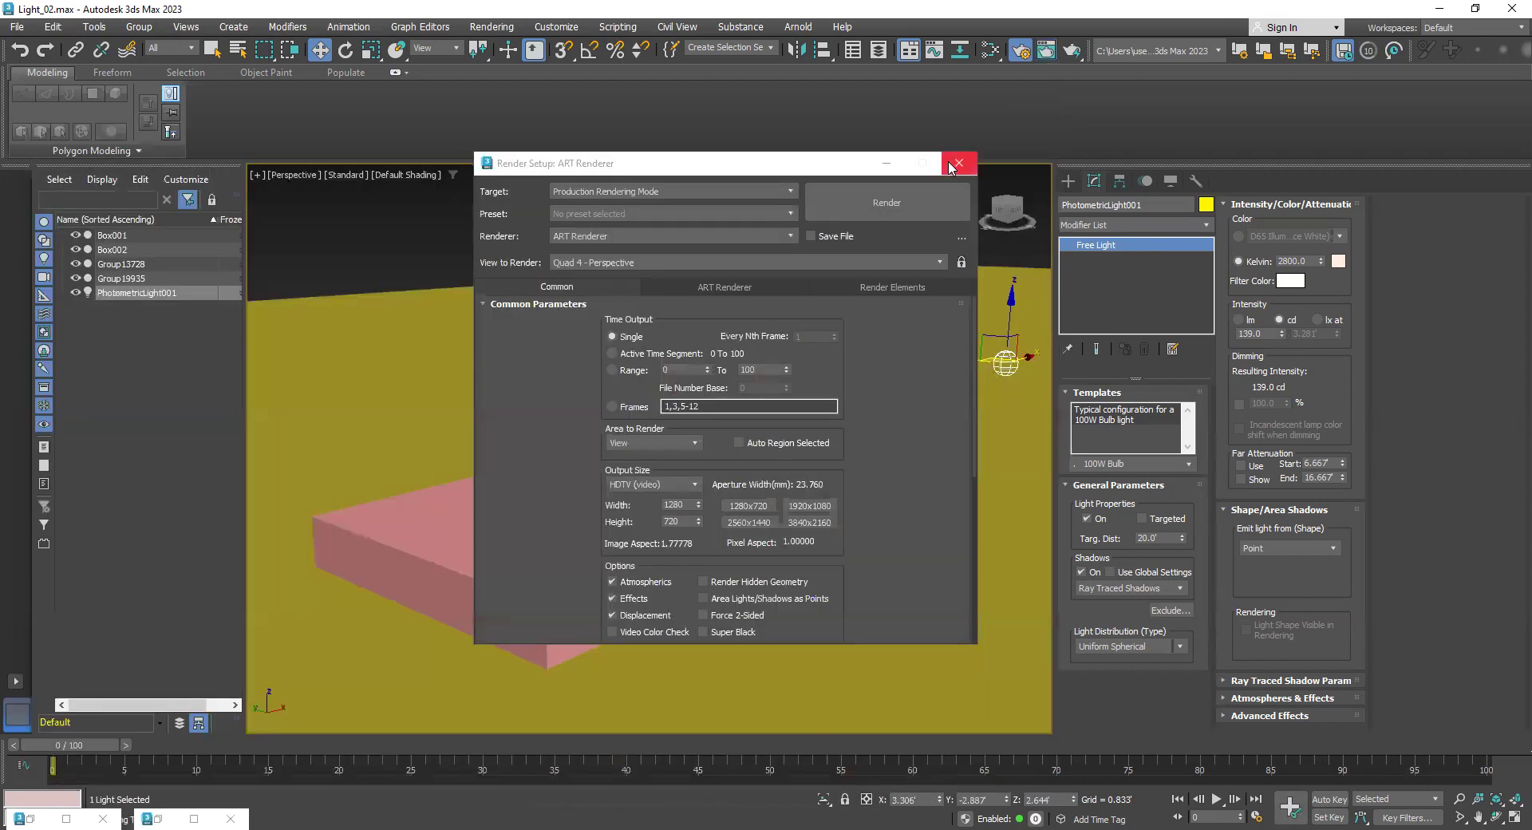
pyautogui.click(951, 165)
# Clone the free light in the top view to the other side of the head, at about X -3.4', Y -1.2'
pyautogui.press('t')
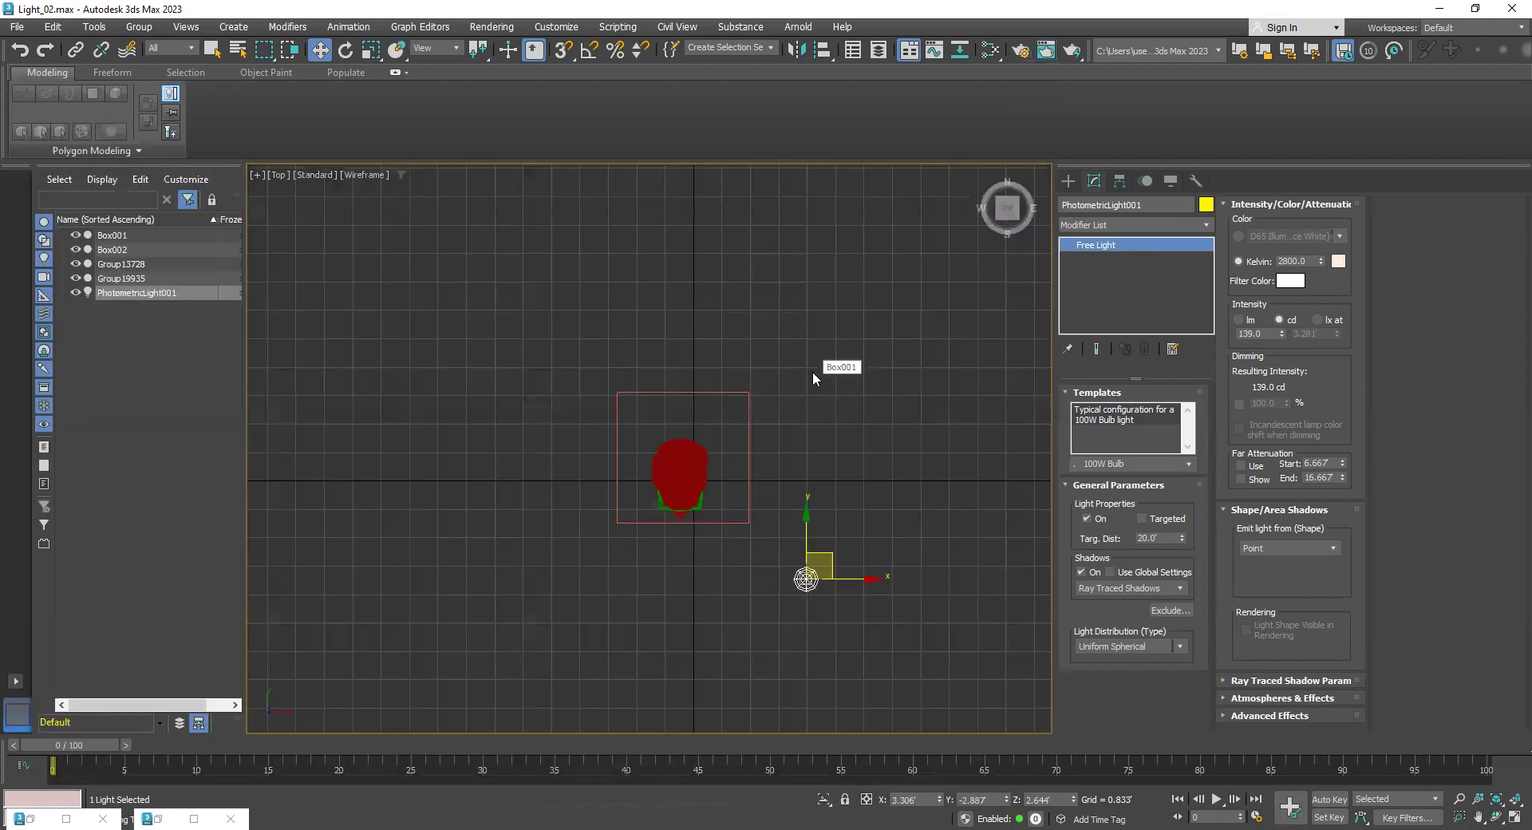
pyautogui.keyDown('shift'); pyautogui.moveTo(826, 553); pyautogui.dragTo(597, 497); pyautogui.keyUp('shift')
pyautogui.click(767, 490)
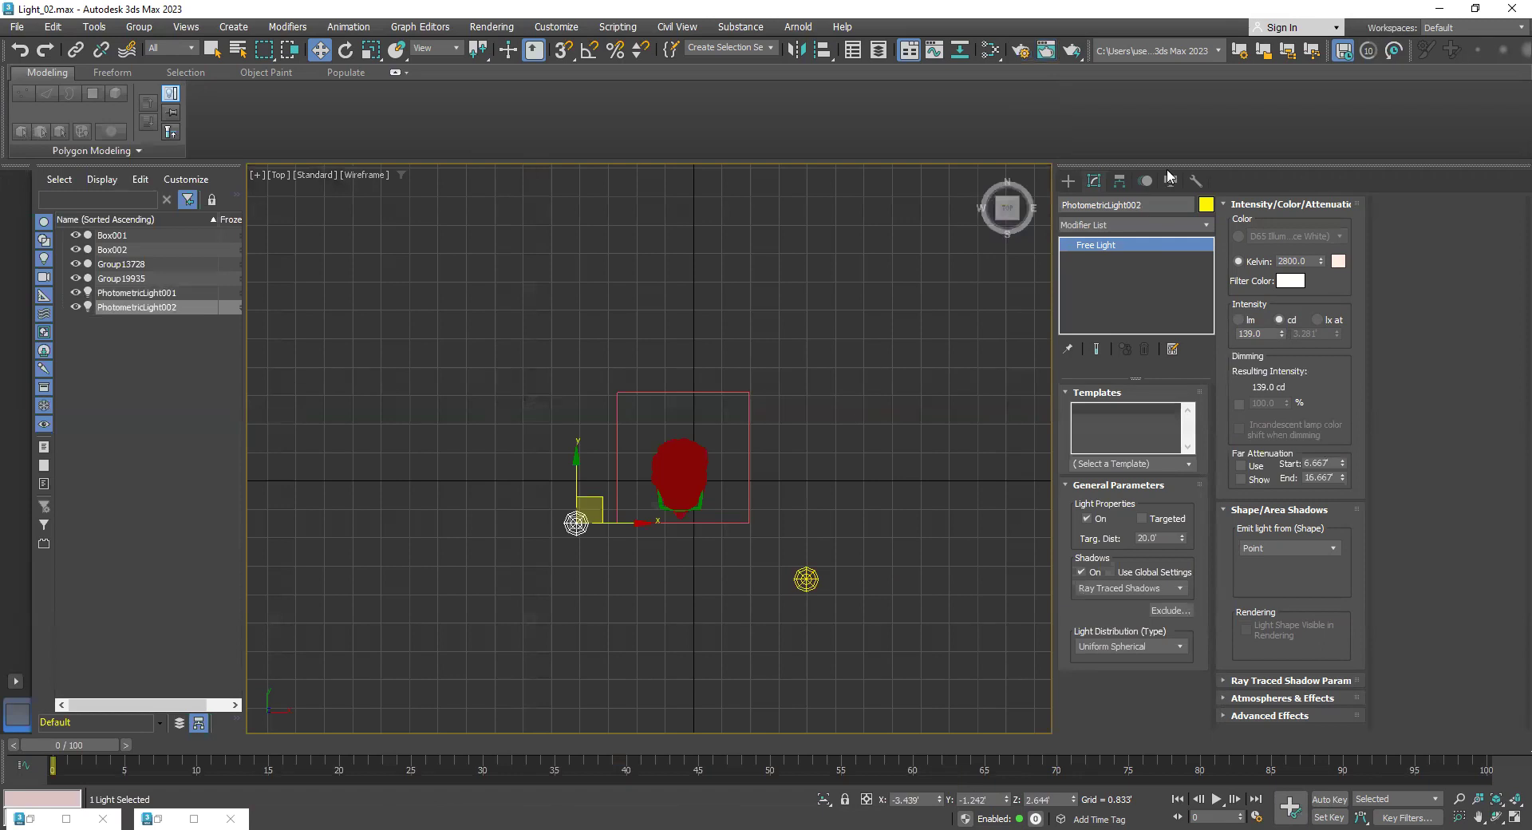
# Create a photometric target light in the left view, above and behind the head, aimed at it with a target distance of about 5.8'
pyautogui.click(1068, 181)
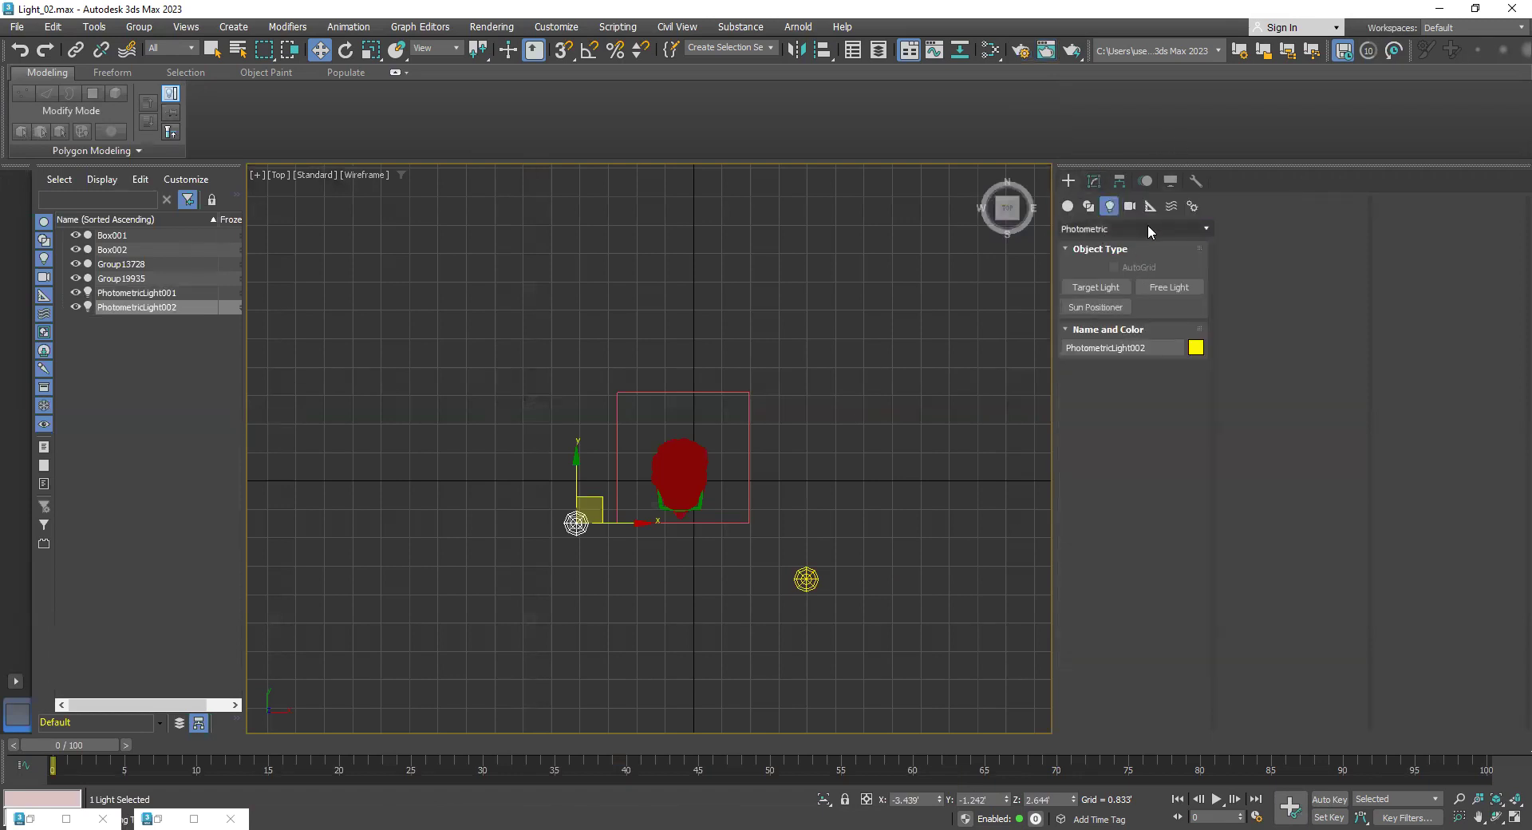
pyautogui.click(1115, 289)
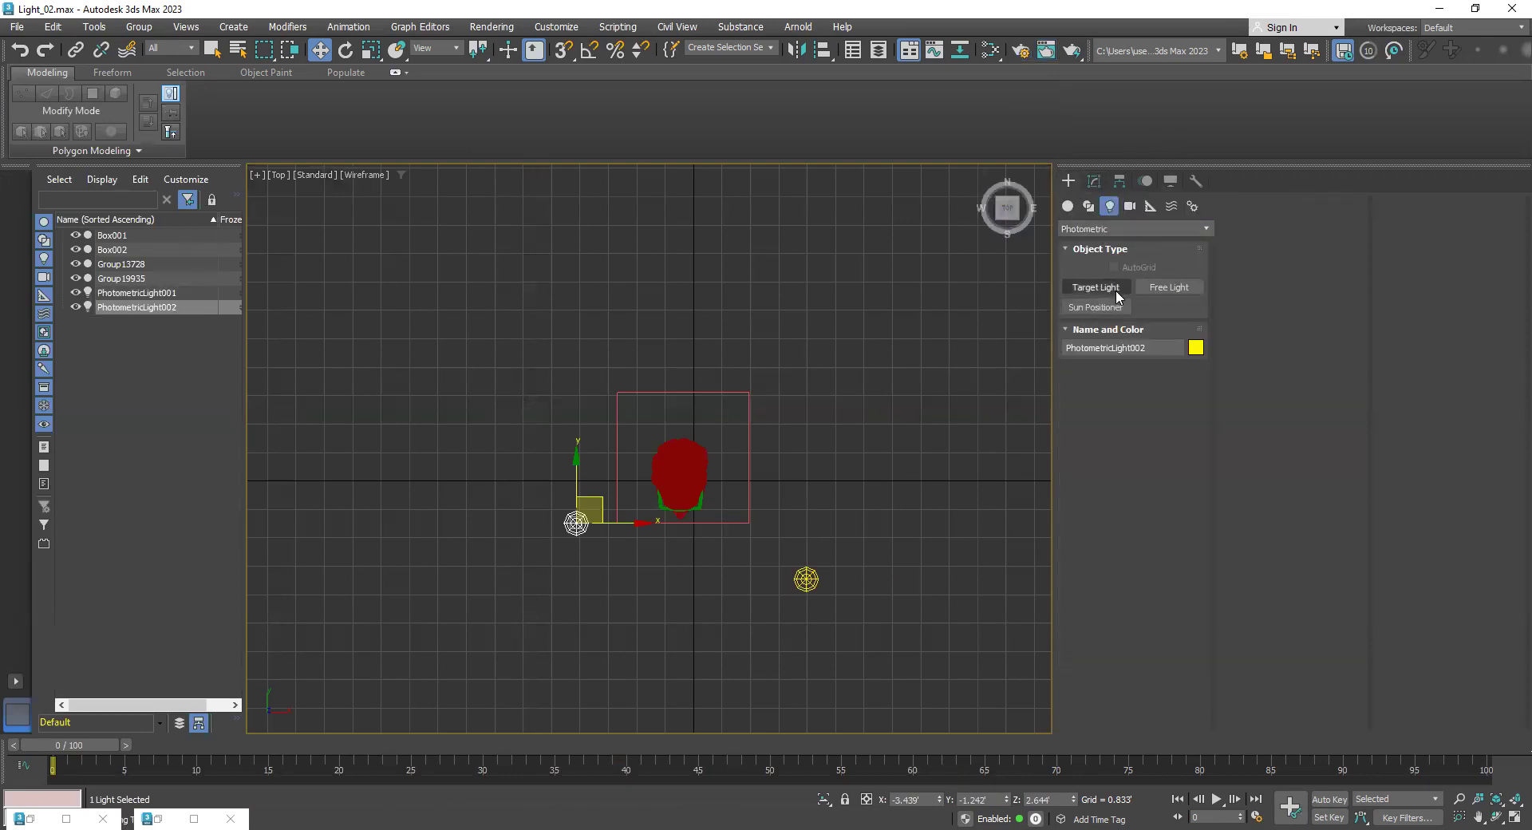
pyautogui.click(1112, 289)
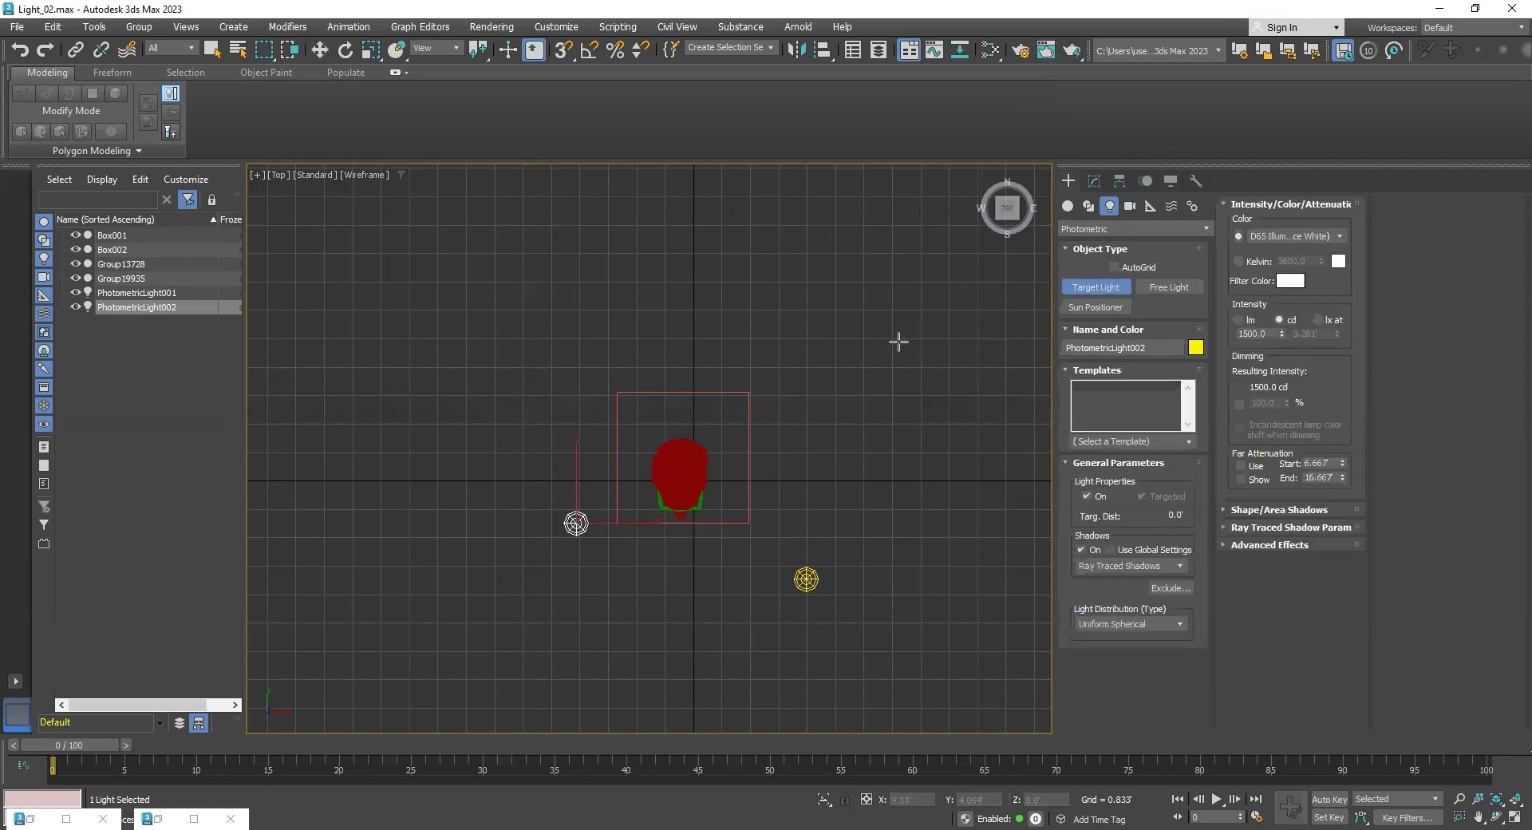
pyautogui.press('l')
pyautogui.scroll(-6, 862, 457)
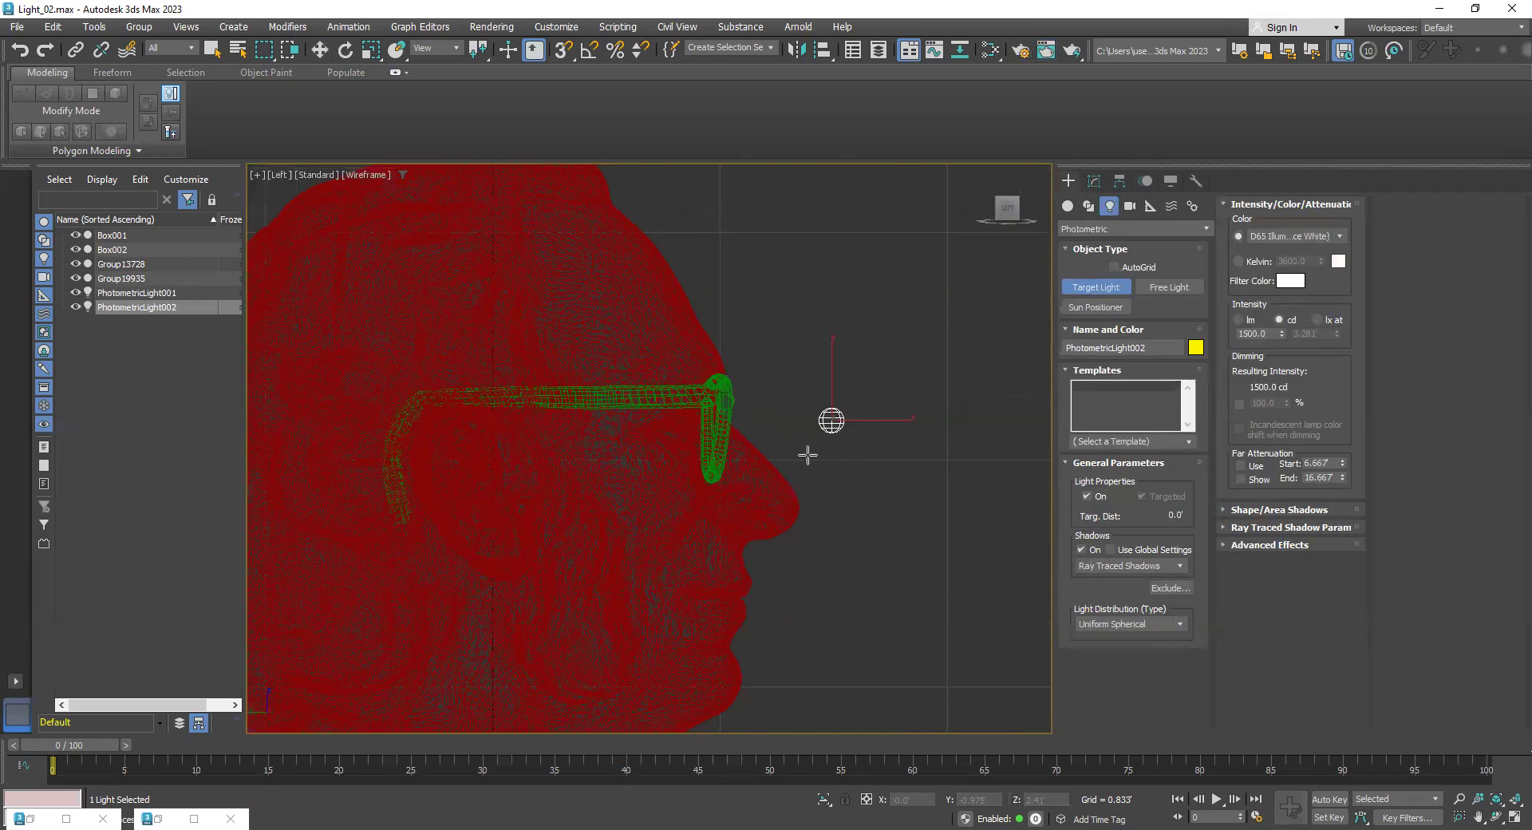
pyautogui.moveTo(360, 231); pyautogui.dragTo(689, 449)
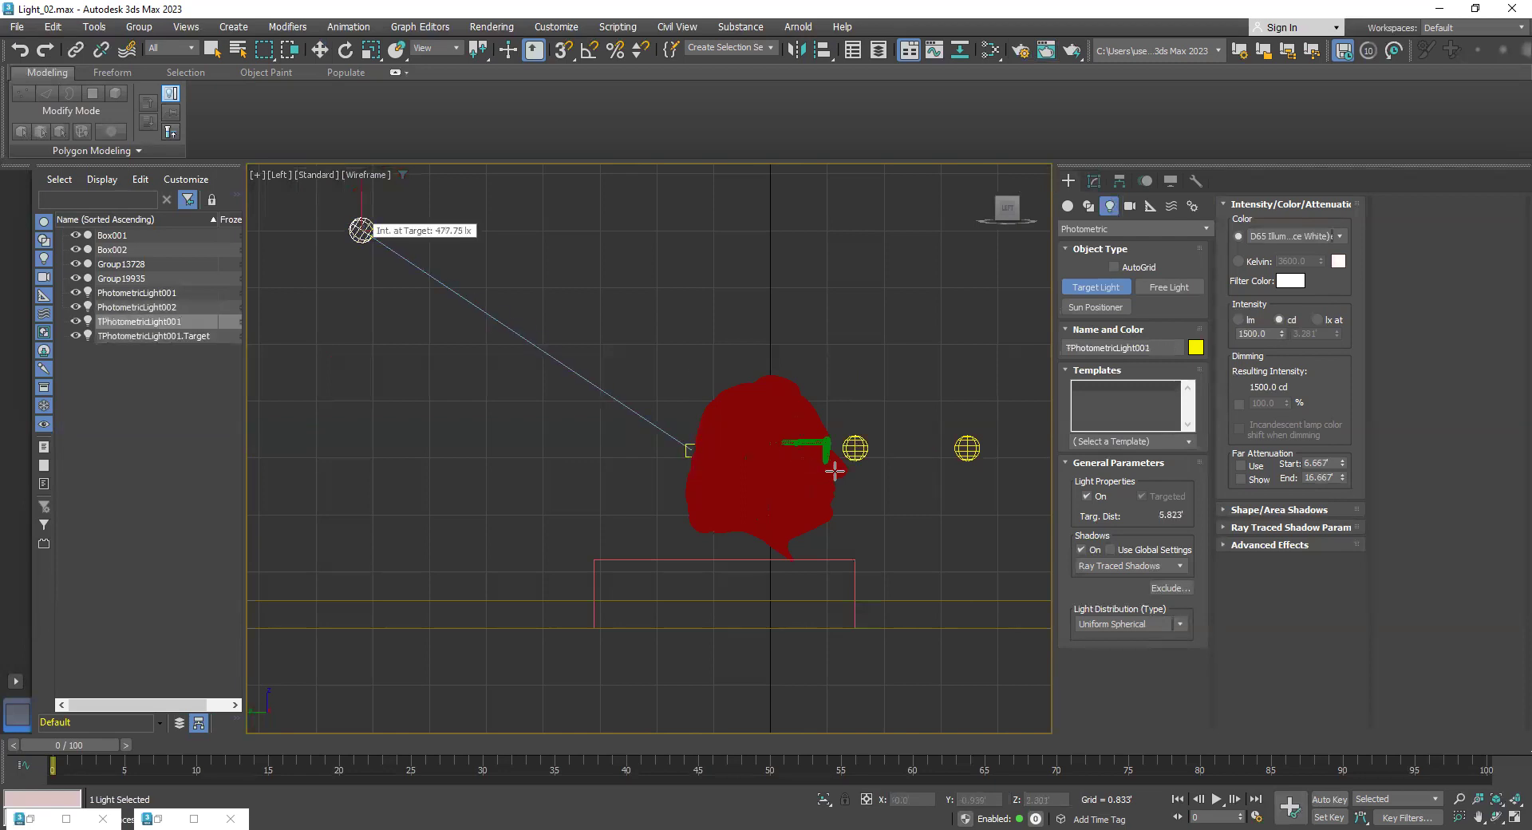
# Move the target light sideways in the top view, behind the head, to about X -3.3', Y 6.2'
pyautogui.press('p')
pyautogui.press('t')
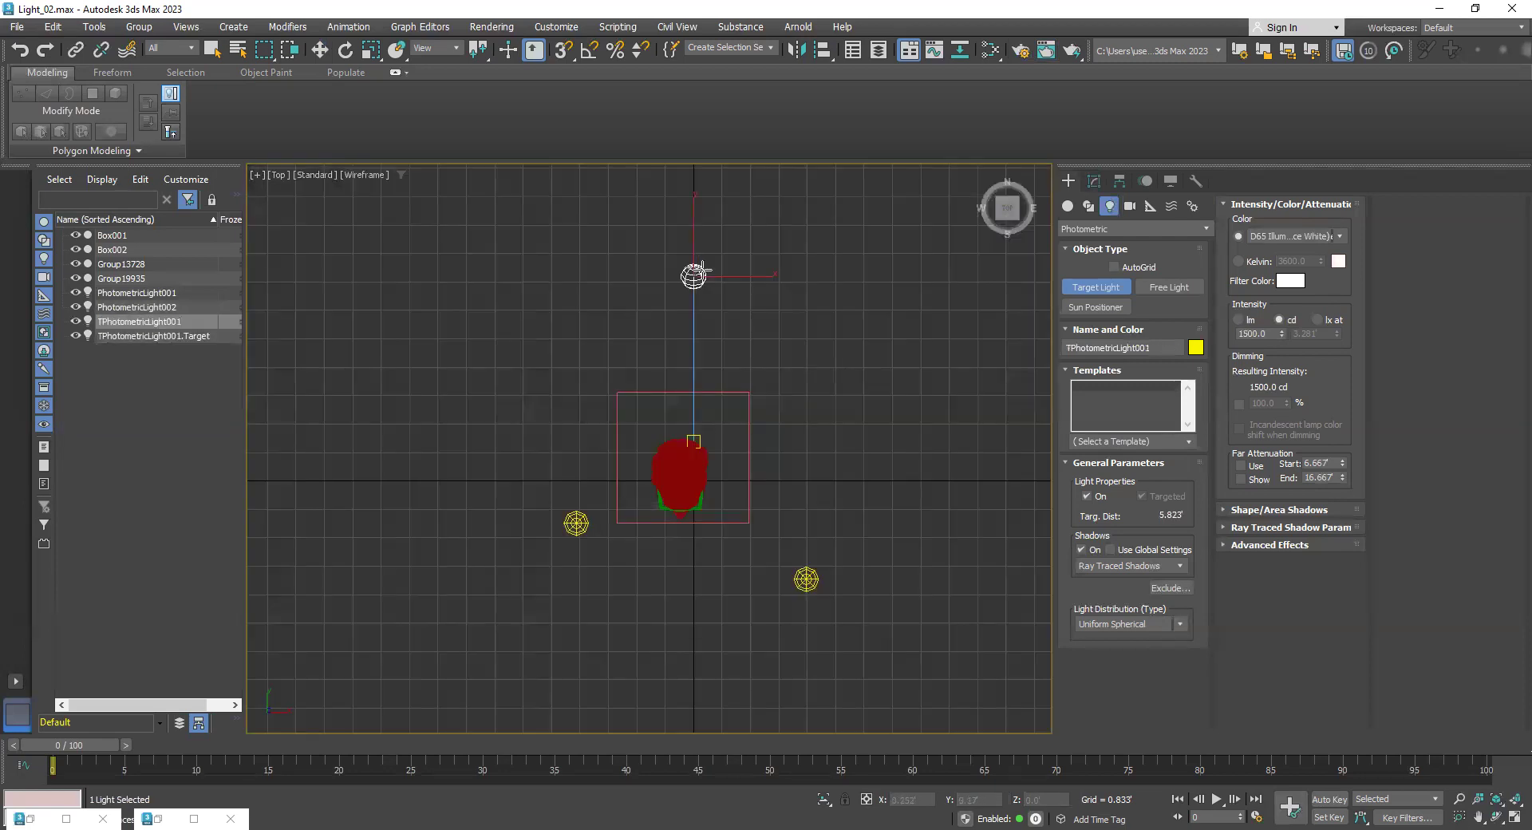
pyautogui.press('w')
pyautogui.moveTo(718, 254); pyautogui.dragTo(604, 249)
# Set the target light's color to Fluorescent (Daylight) in its intensity and color parameters
pyautogui.press('p')
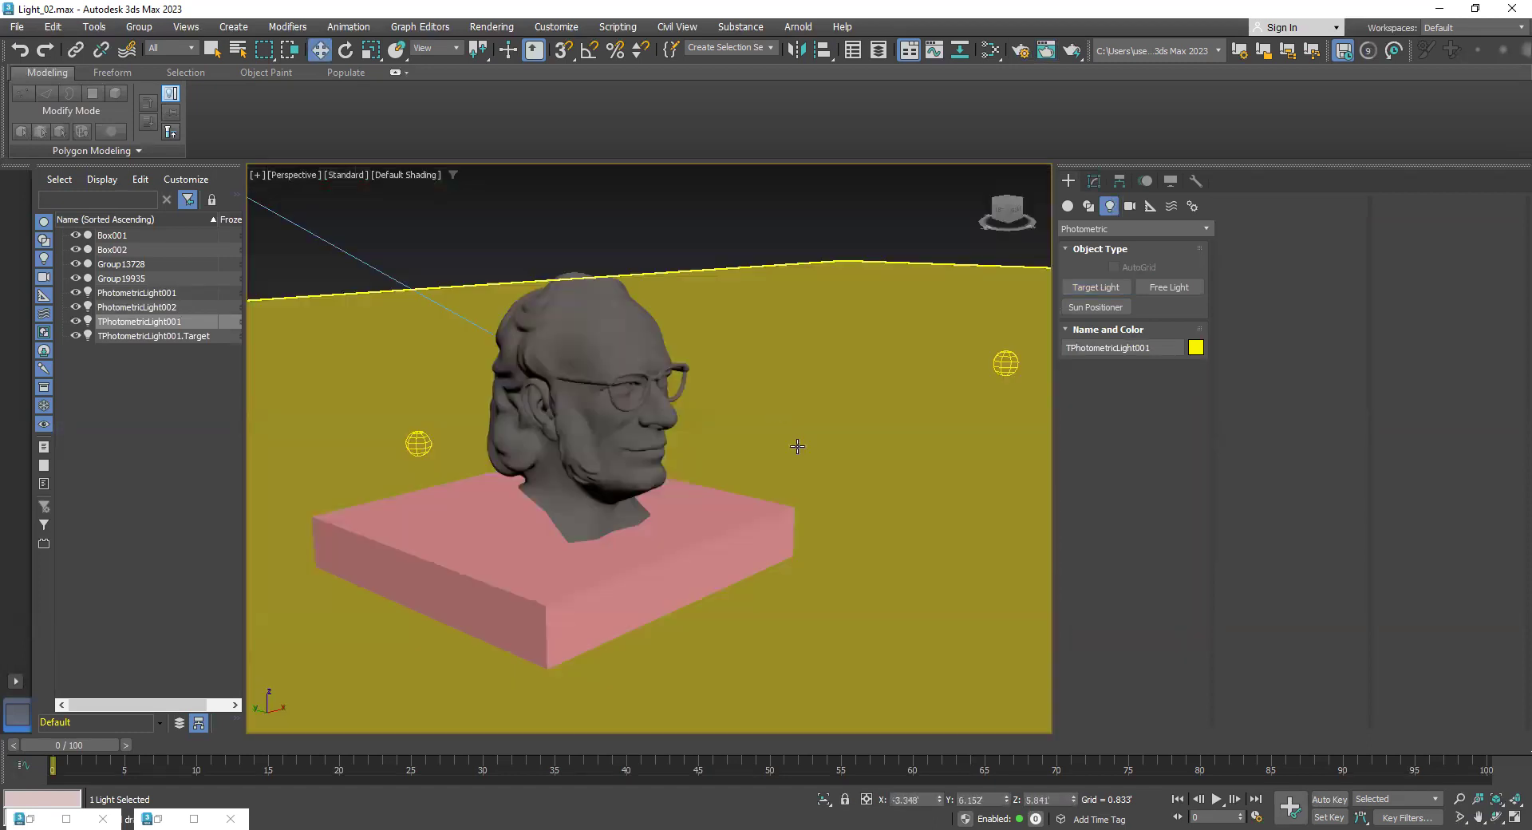
pyautogui.scroll(-5, 802, 418)
pyautogui.click(1093, 183)
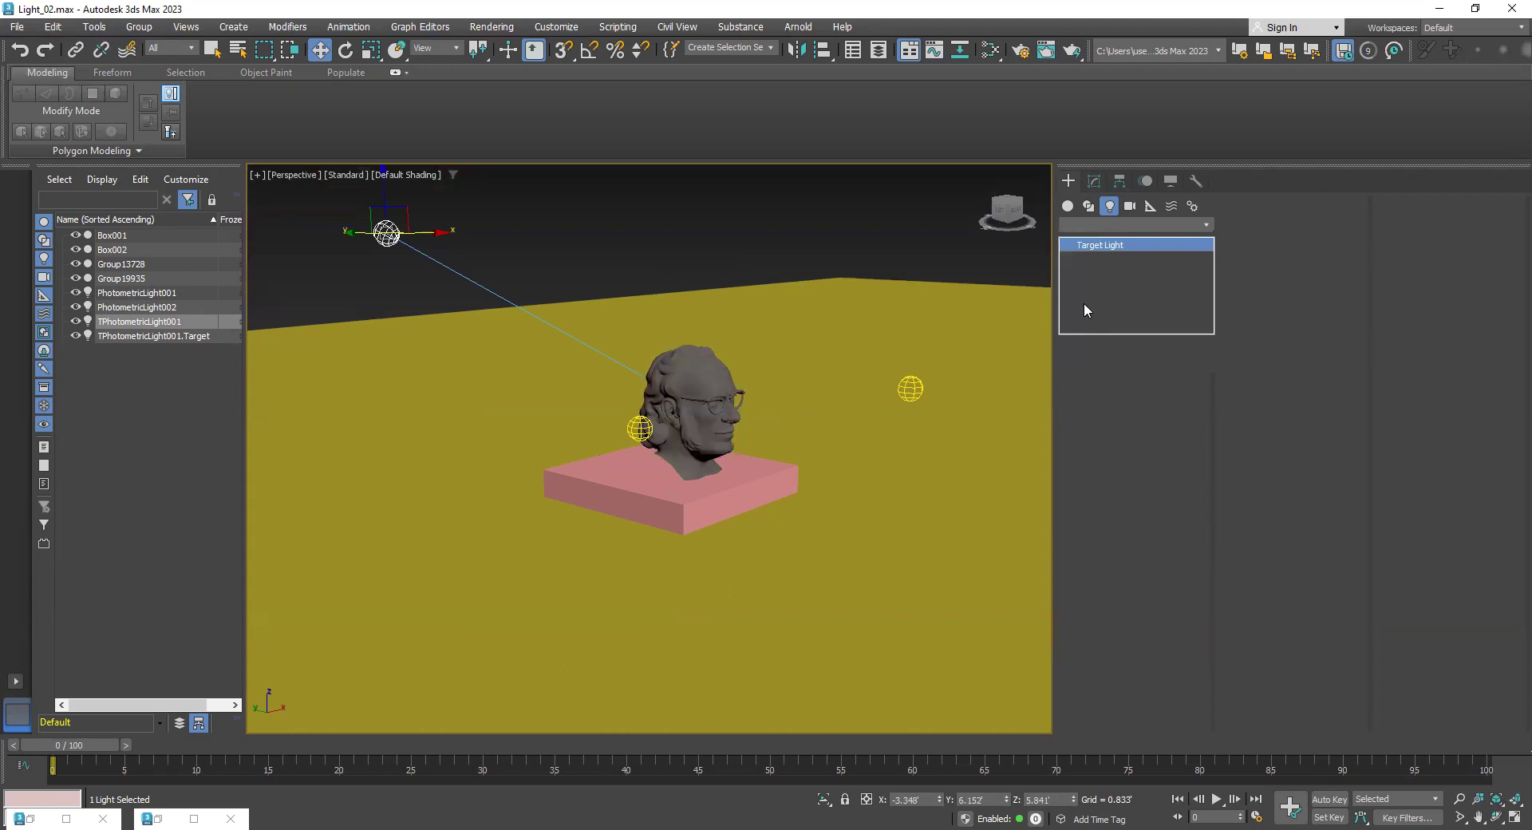
pyautogui.keyDown('alt'); pyautogui.moveTo(465, 331); pyautogui.dragTo(435, 335, button='middle'); pyautogui.keyUp('alt')
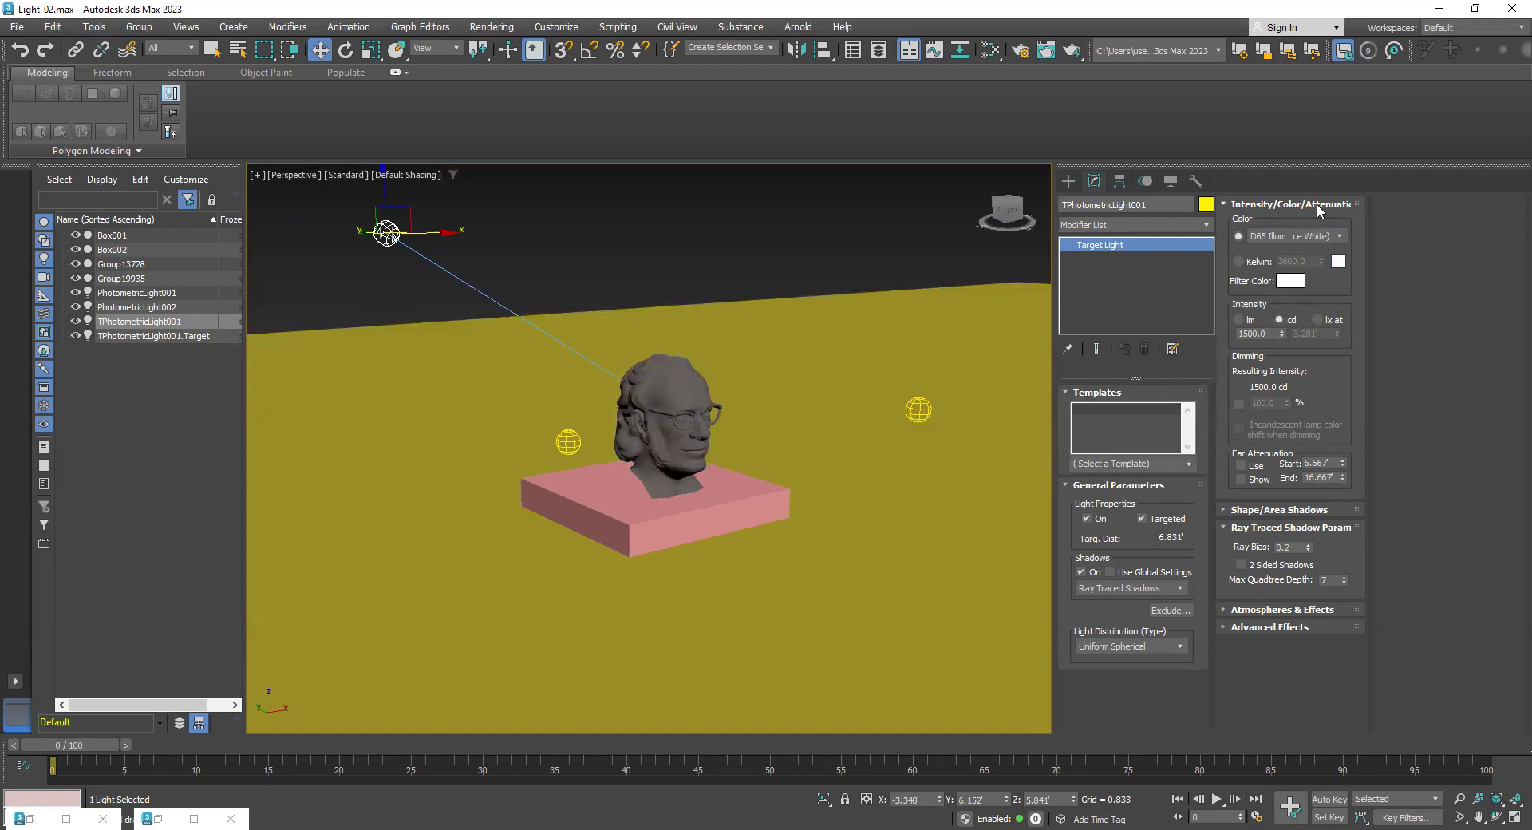
pyautogui.click(1338, 239)
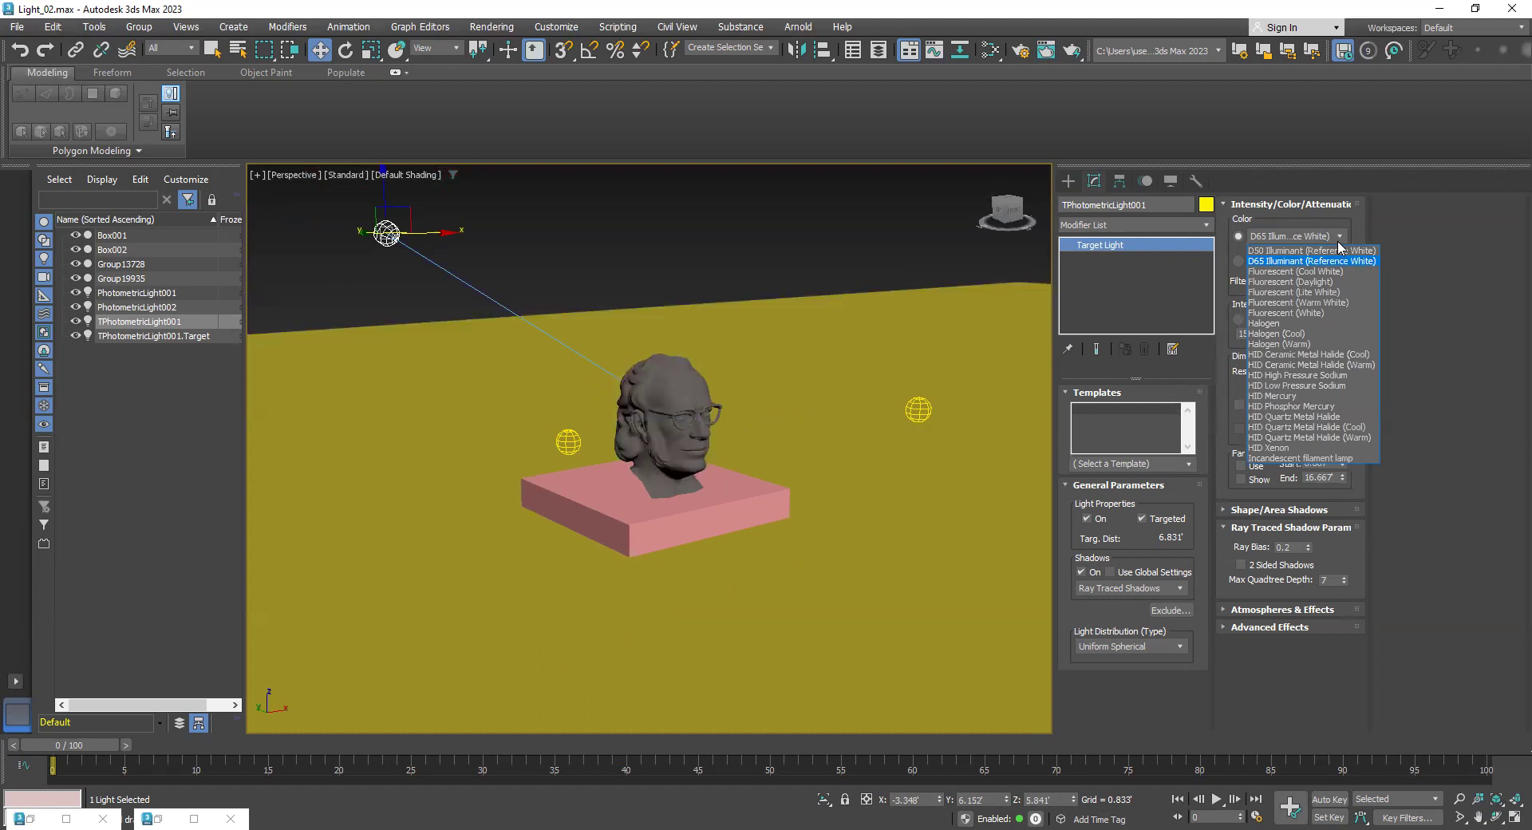
pyautogui.click(1349, 281)
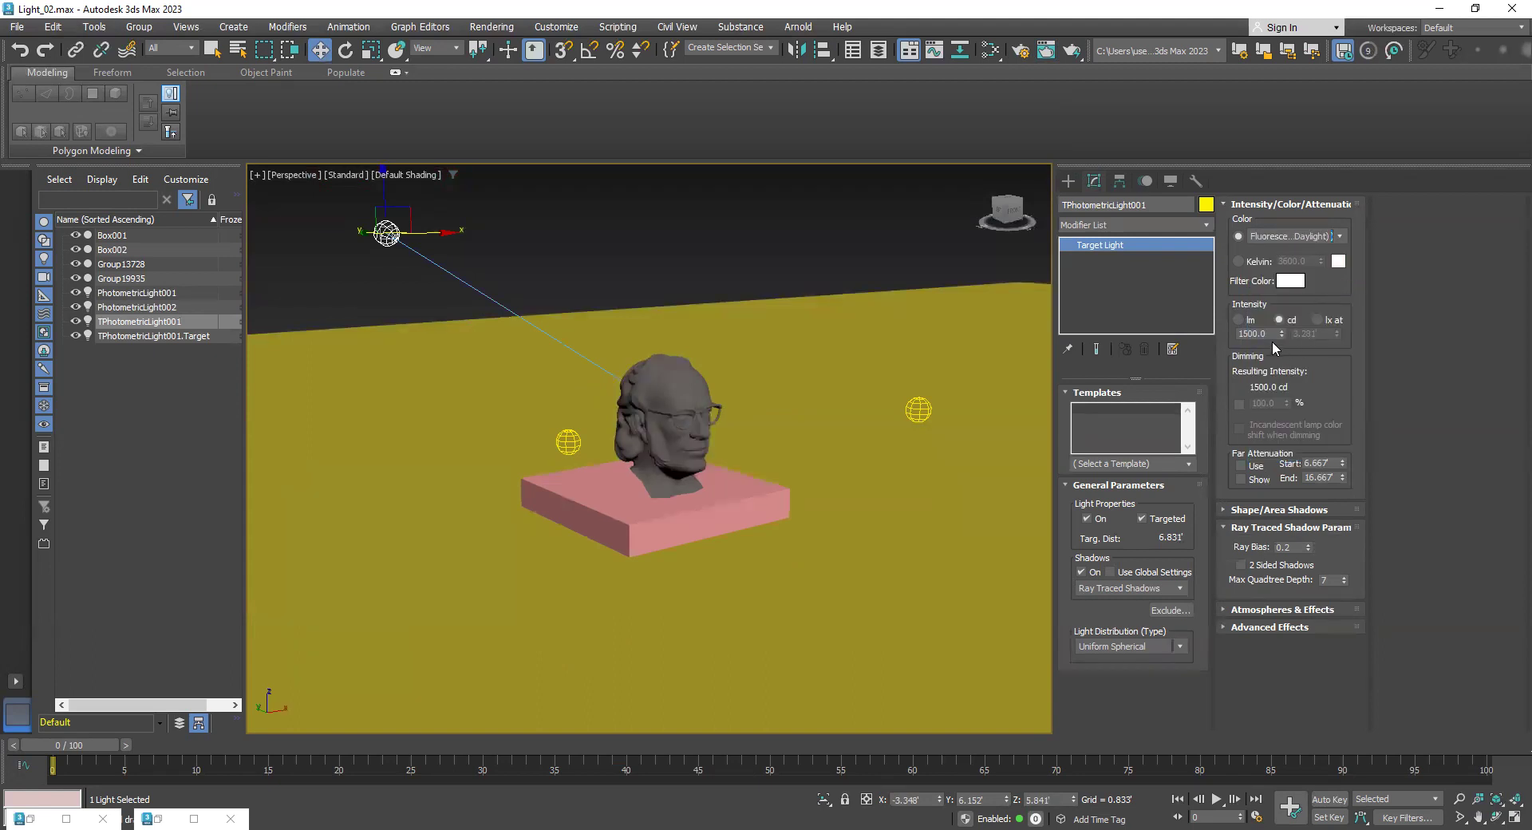
# Set the target light's filter color to about RGB 162, 163, 146, then render the perspective view and close the rendered frame
pyautogui.click(1293, 280)
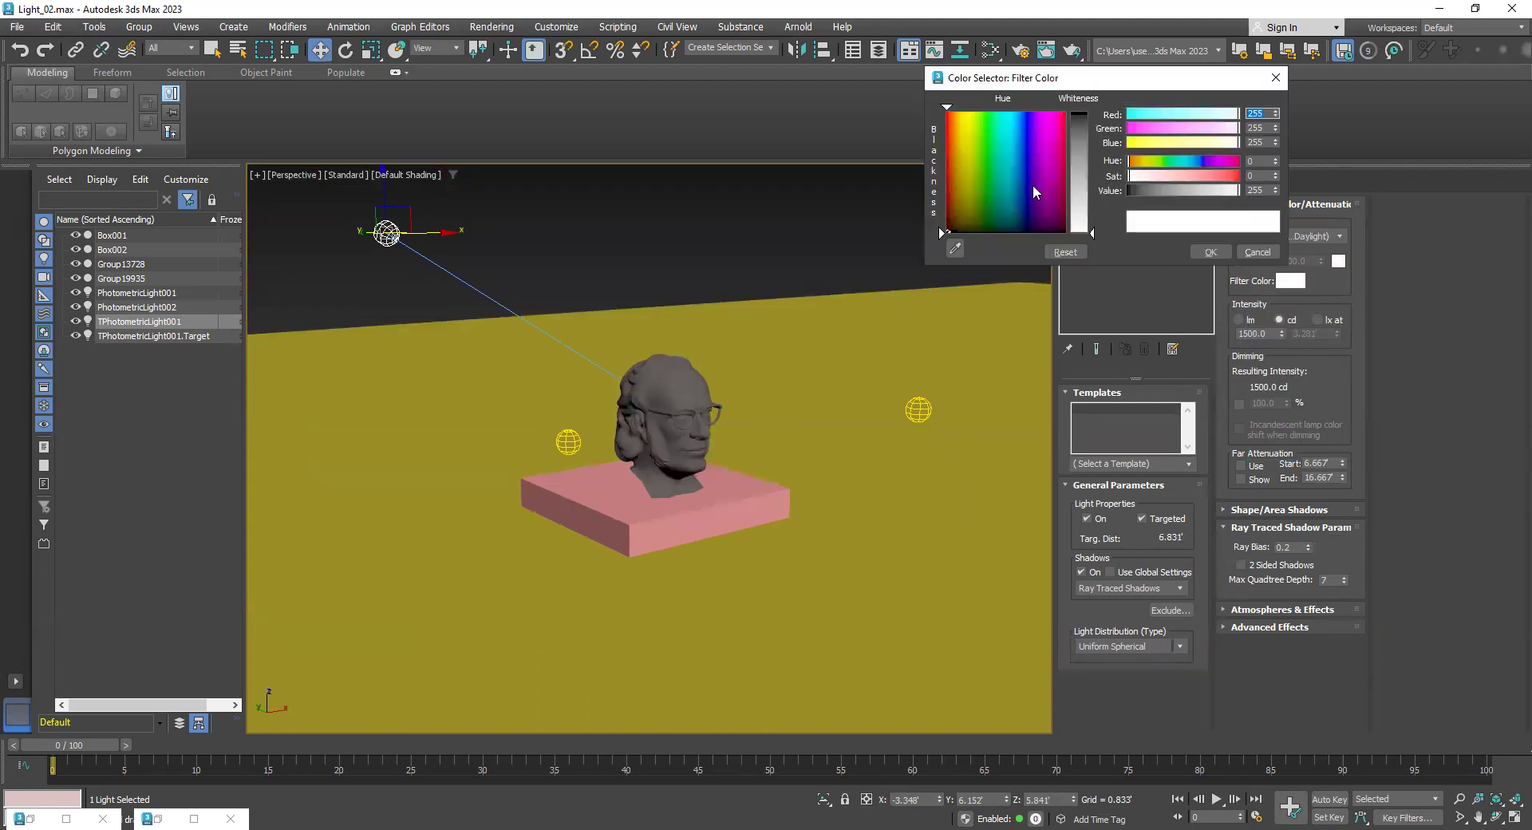
pyautogui.moveTo(983, 203); pyautogui.dragTo(967, 214)
pyautogui.moveTo(1080, 188)
pyautogui.mouseDown()
pyautogui.moveTo(1078, 152)
pyautogui.moveTo(1093, 181)
pyautogui.mouseUp()
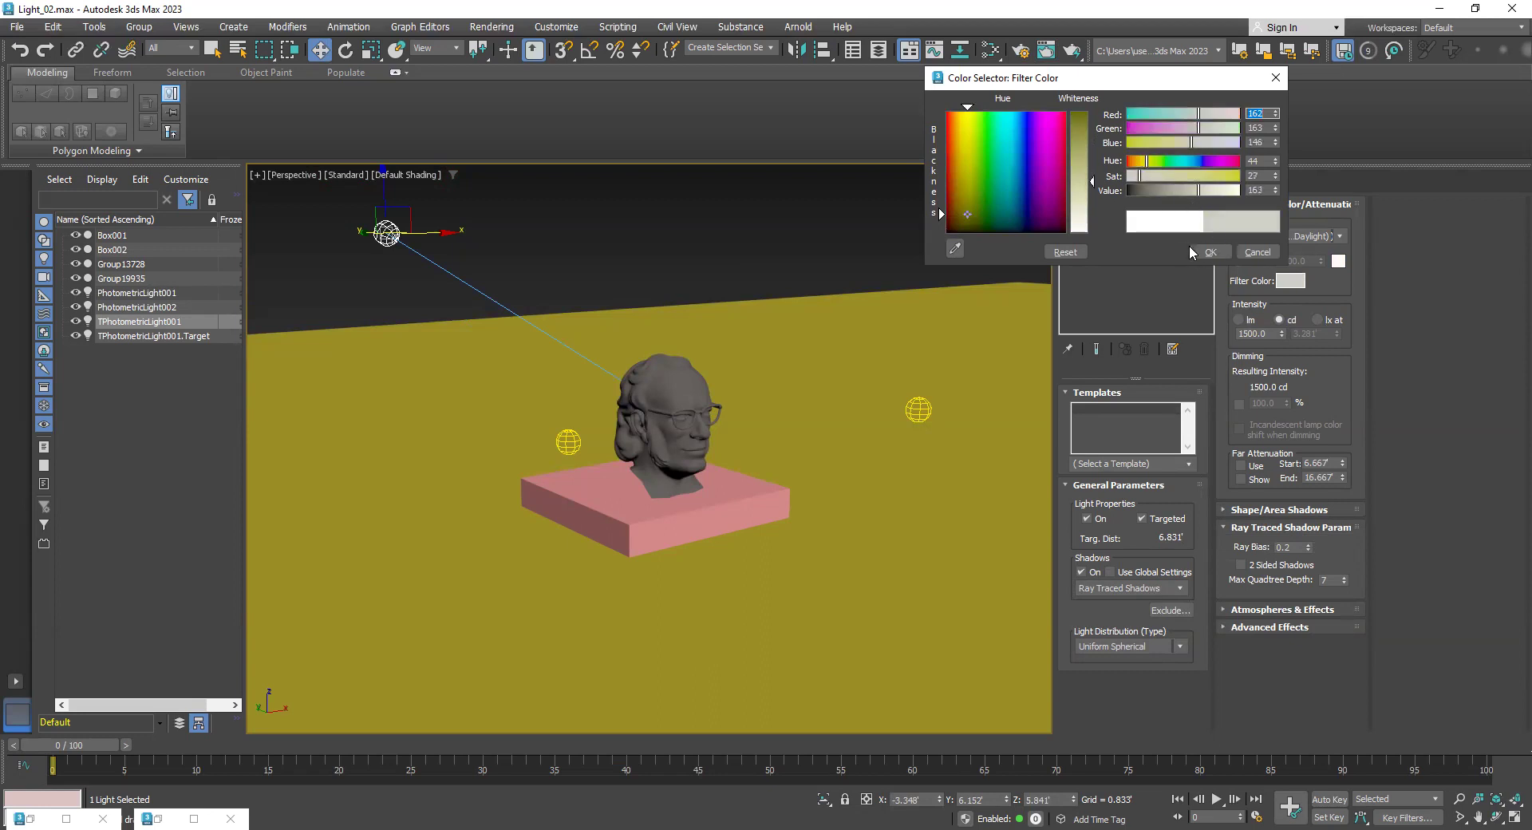
pyautogui.click(1208, 252)
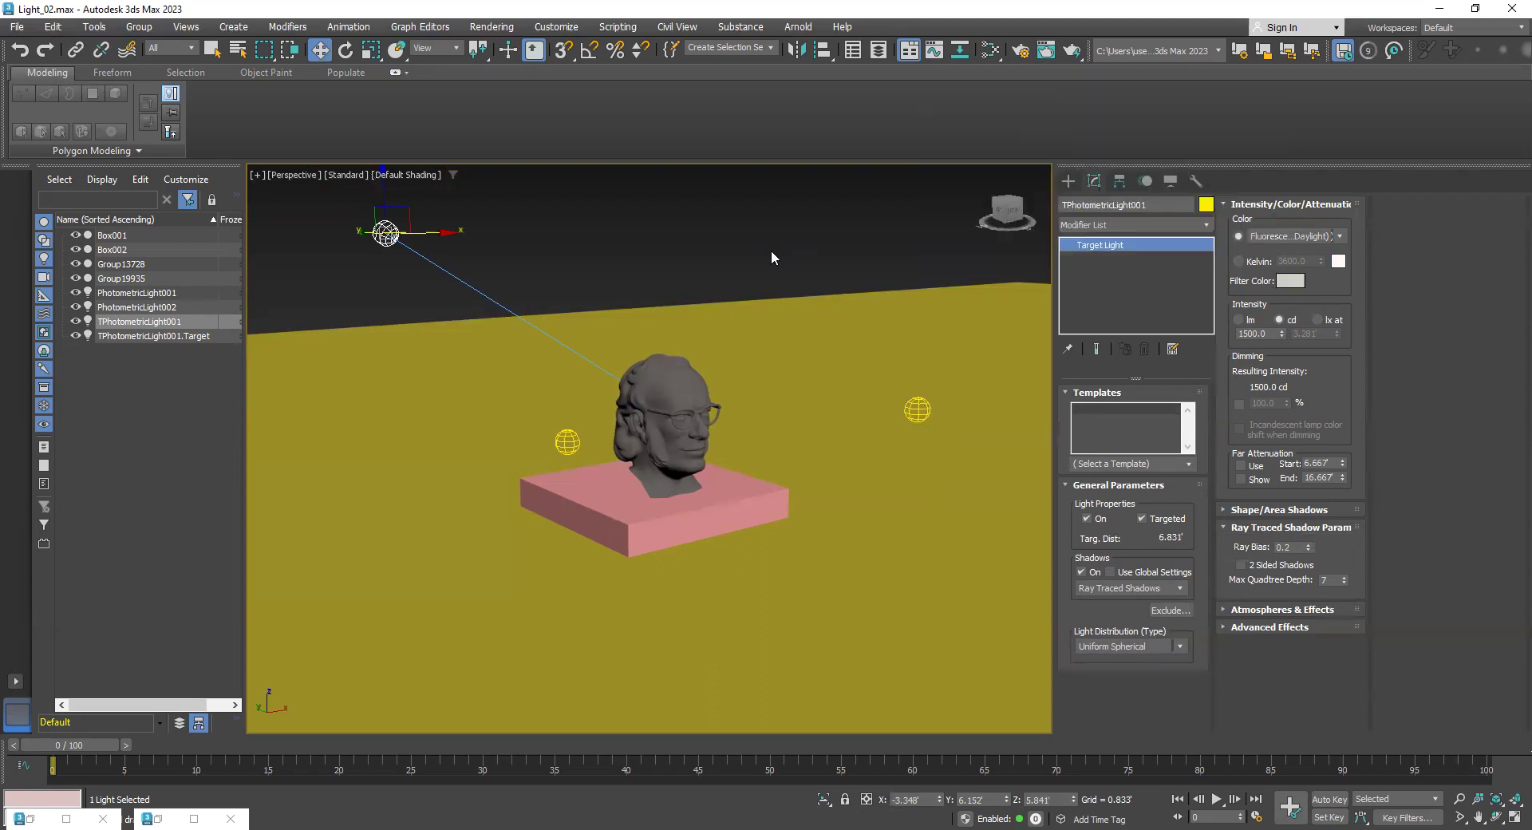
pyautogui.hotkey('shift', 'q')
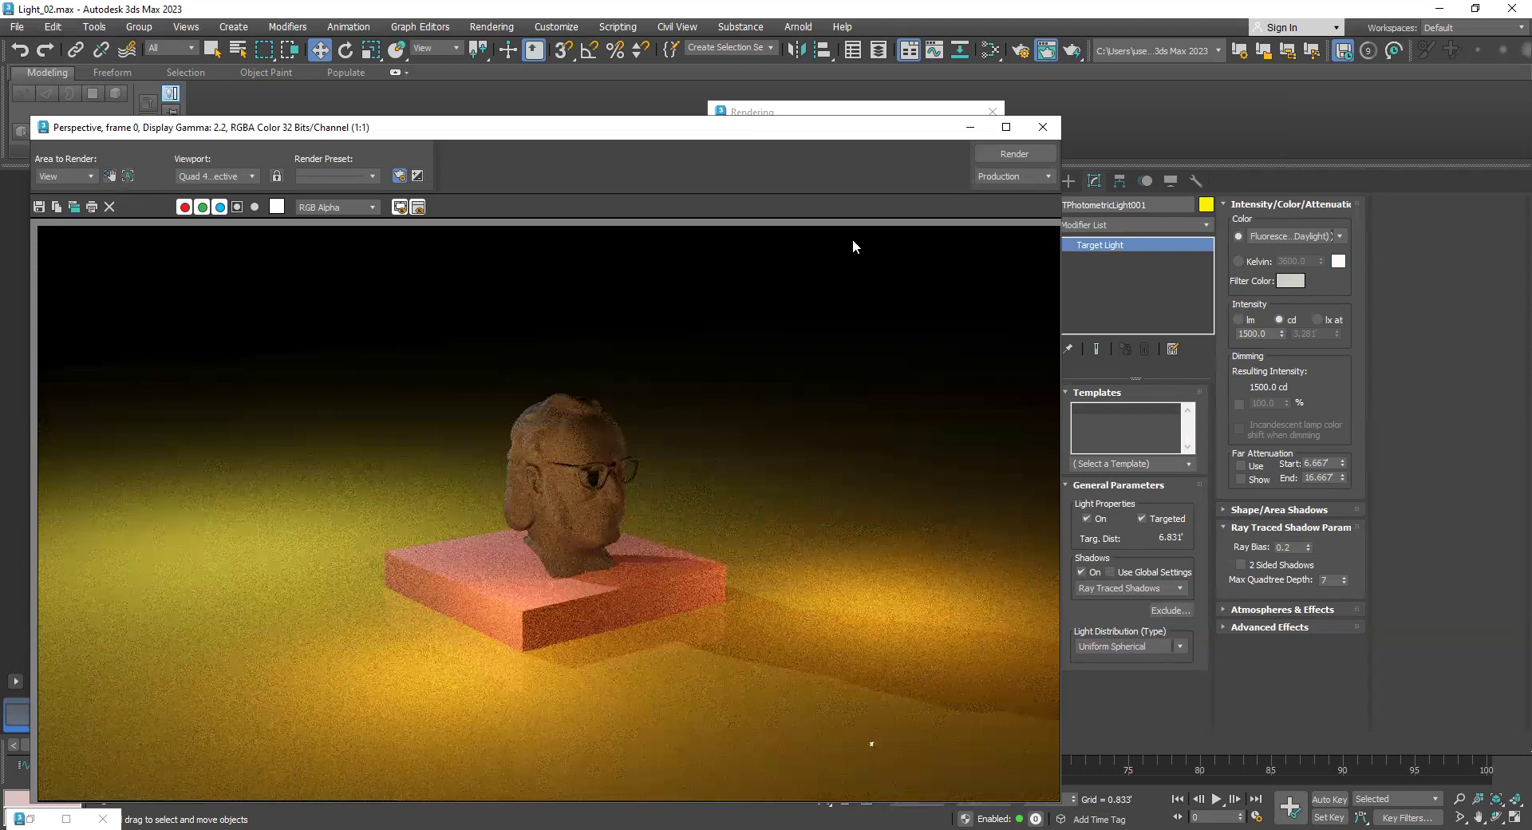
pyautogui.click(1043, 127)
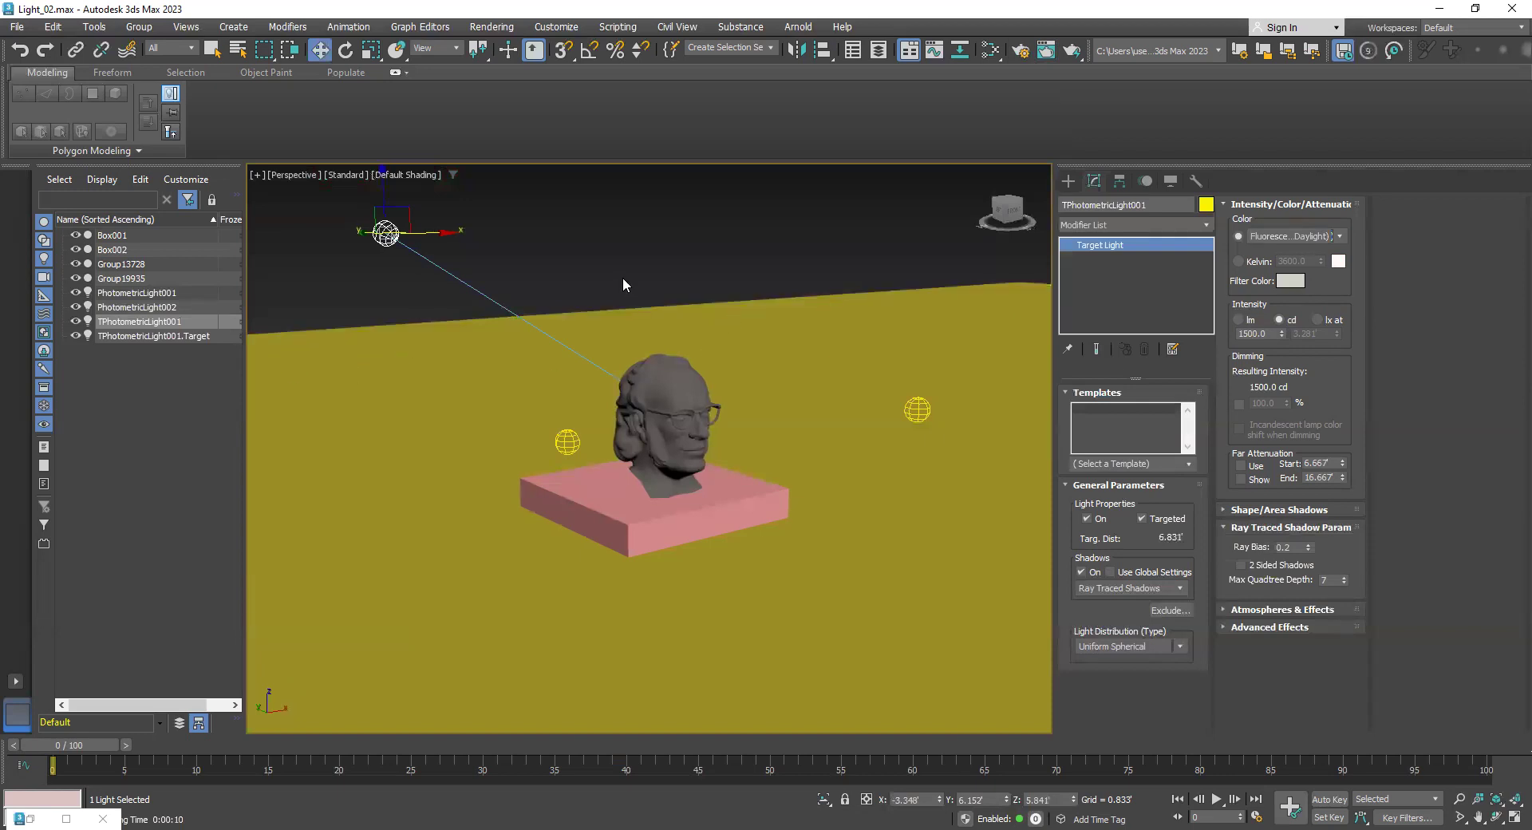
# Create a standard target camera in the top view, in front of and beside the head, aimed at it with a target distance of about 6.7'
pyautogui.click(1048, 185)
pyautogui.click(1067, 180)
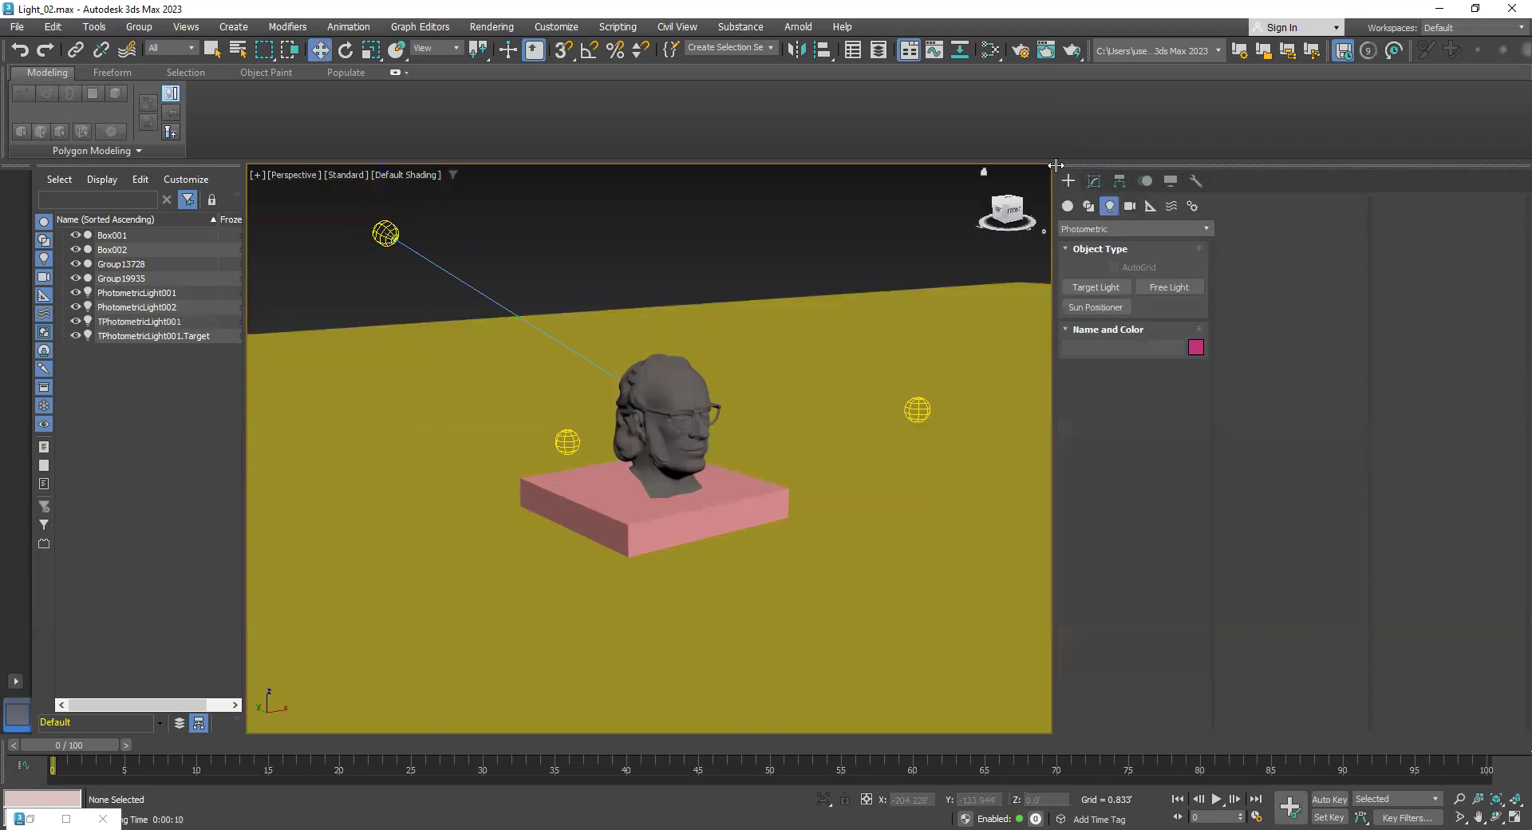
pyautogui.click(1129, 206)
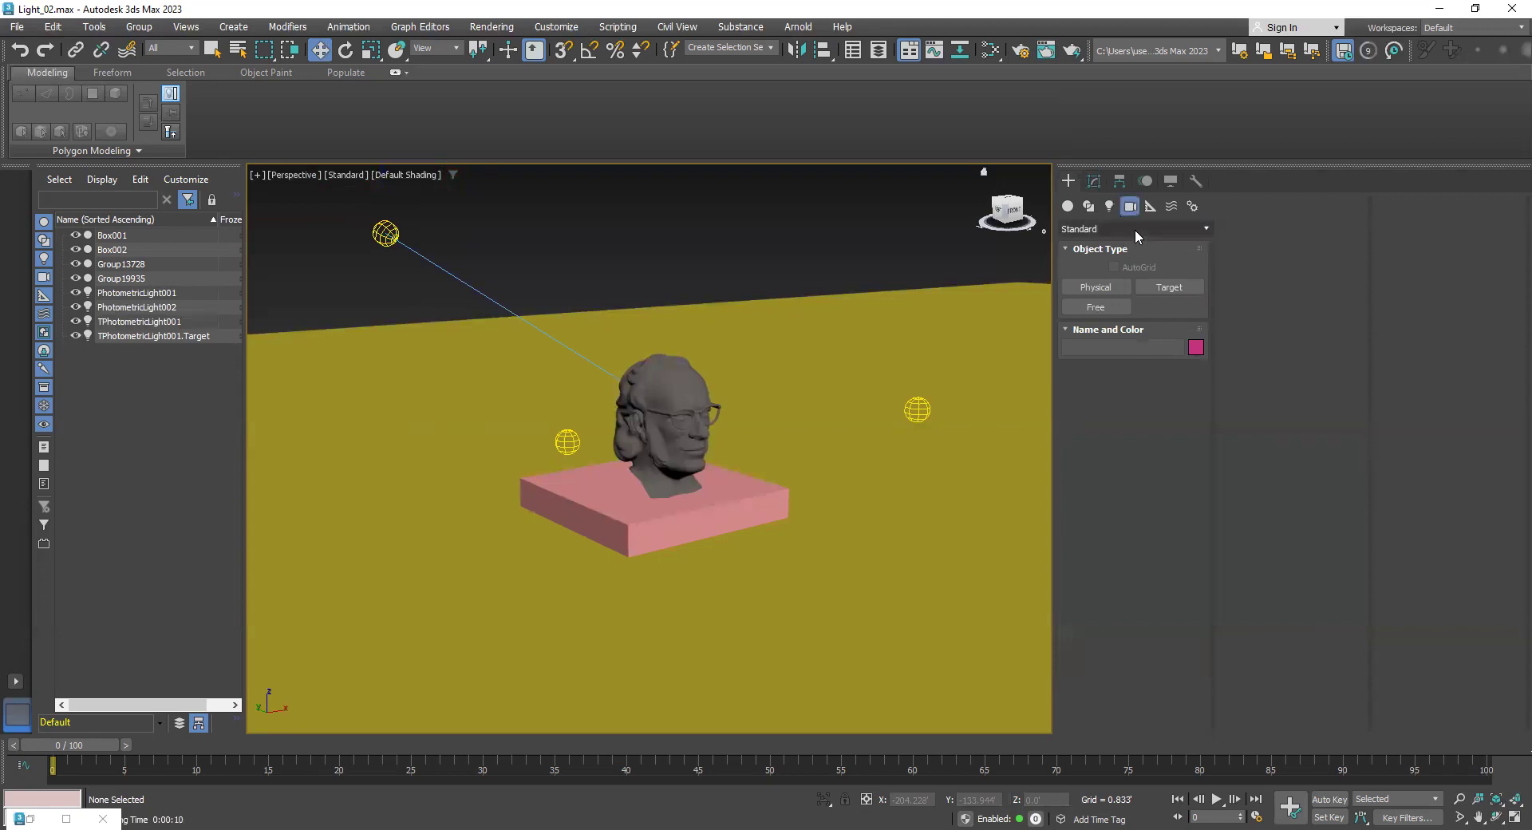
pyautogui.click(1136, 229)
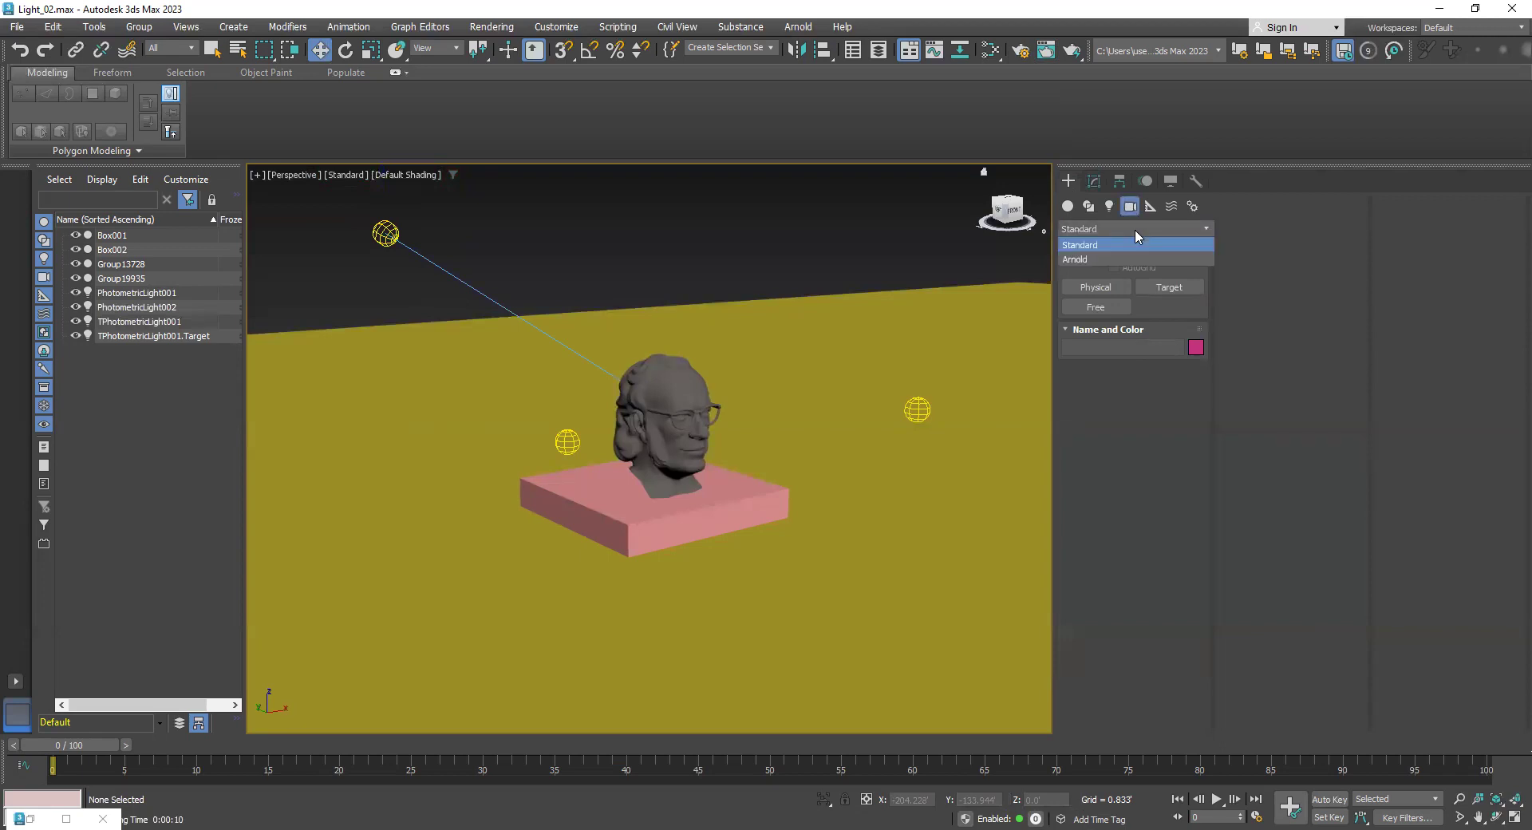
pyautogui.click(1139, 242)
pyautogui.click(1178, 285)
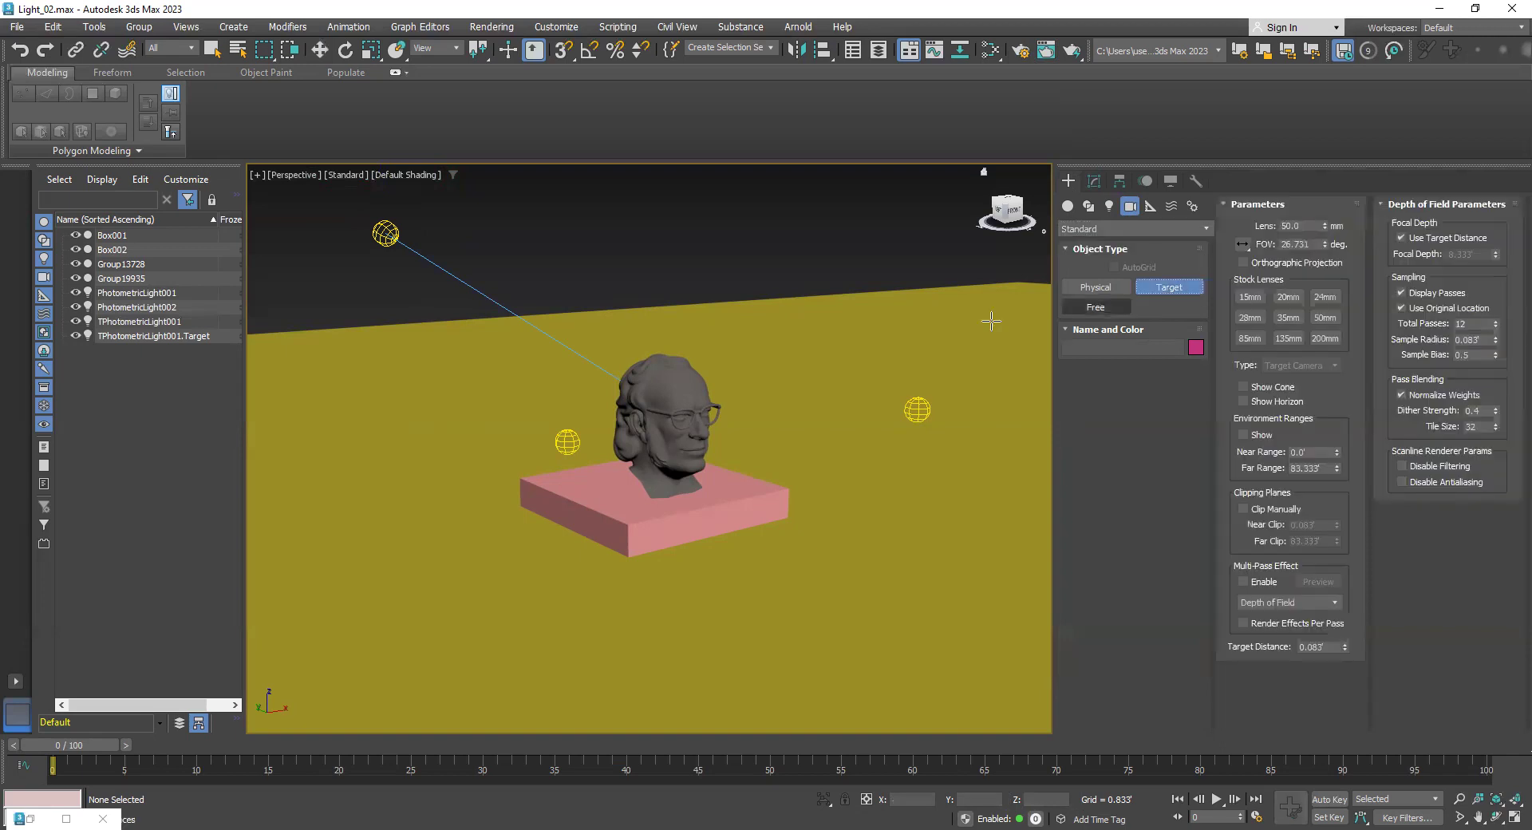
pyautogui.moveTo(681, 312); pyautogui.dragTo(718, 307, button='middle')
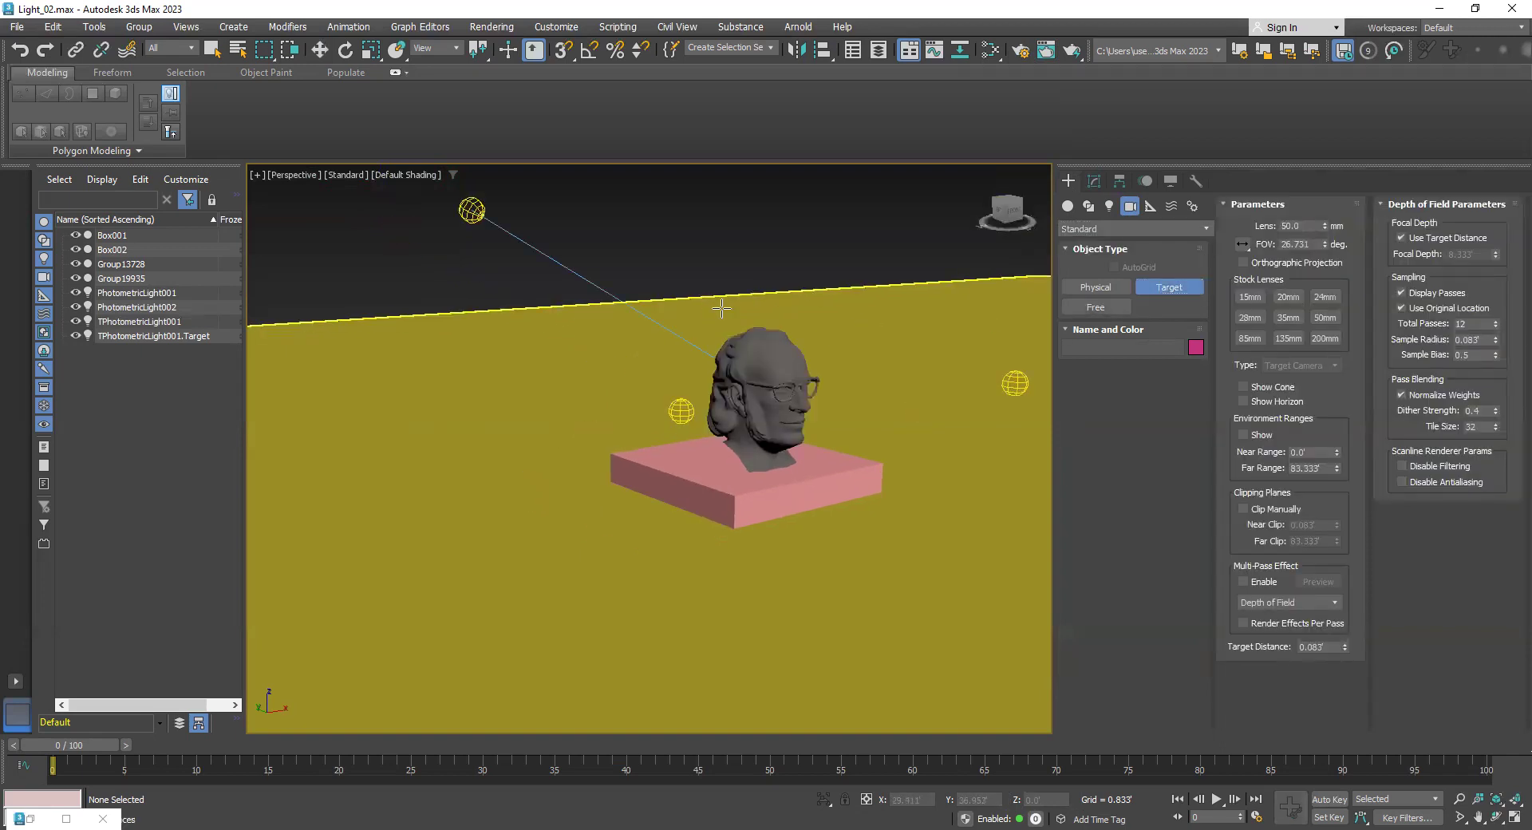
pyautogui.press('t')
pyautogui.moveTo(474, 677); pyautogui.dragTo(656, 490)
pyautogui.rightClick(656, 490)
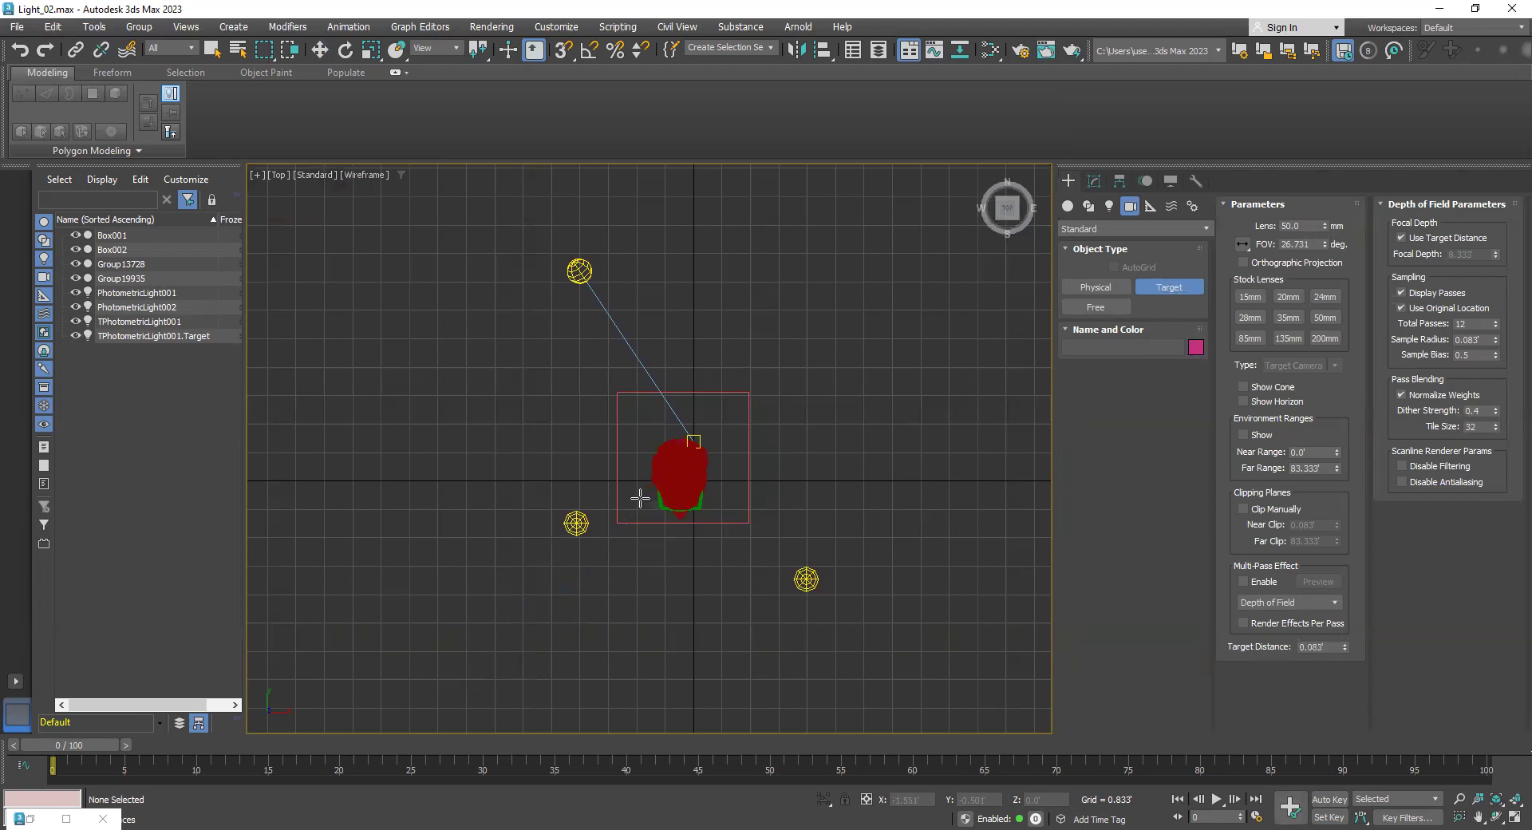
pyautogui.moveTo(496, 652); pyautogui.dragTo(656, 489)
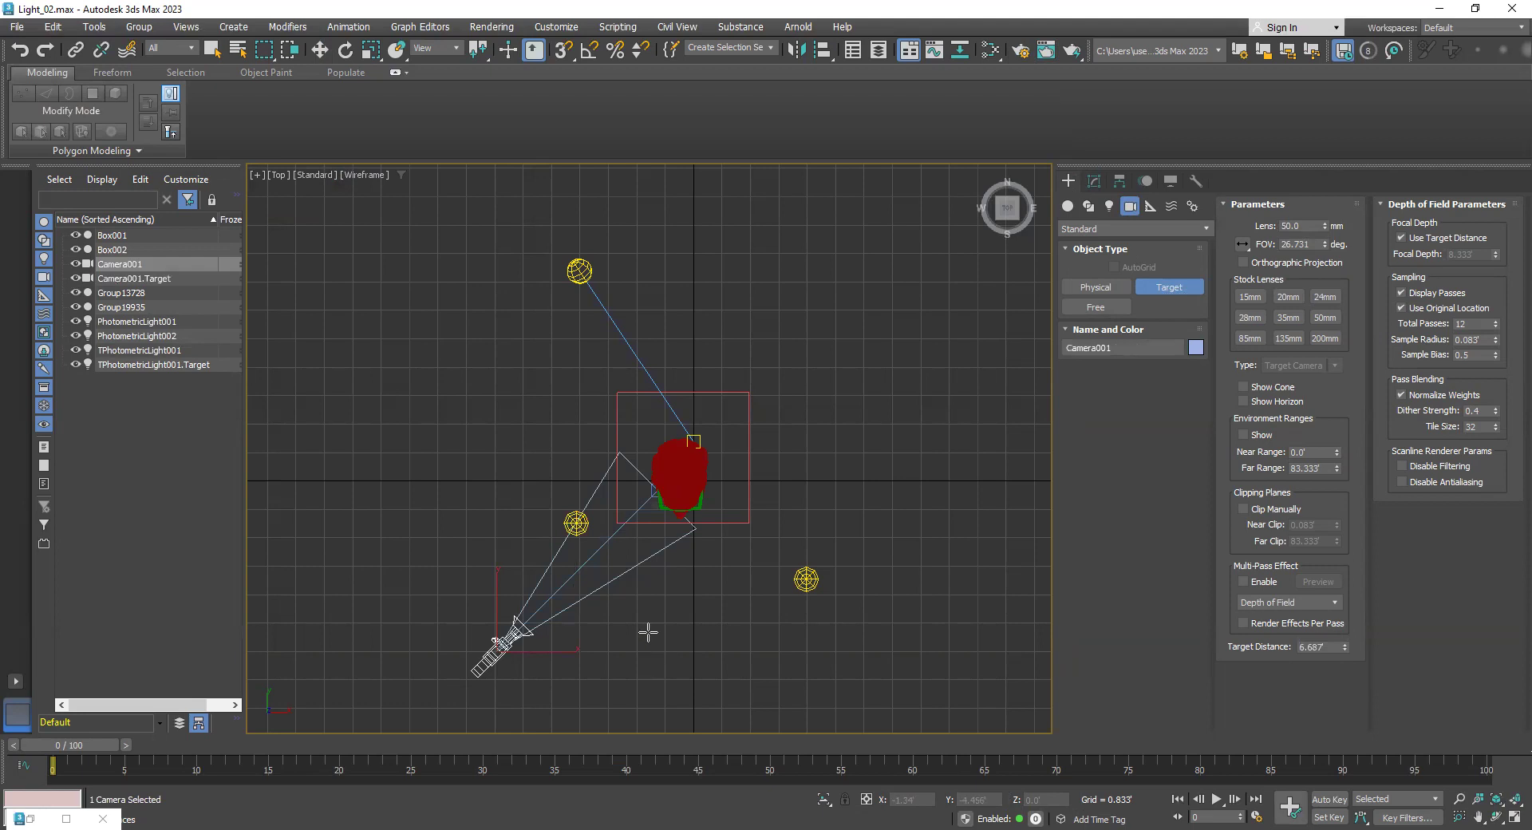
# Raise the camera above the floor in the perspective view to about Z 1.8'
pyautogui.press('p')
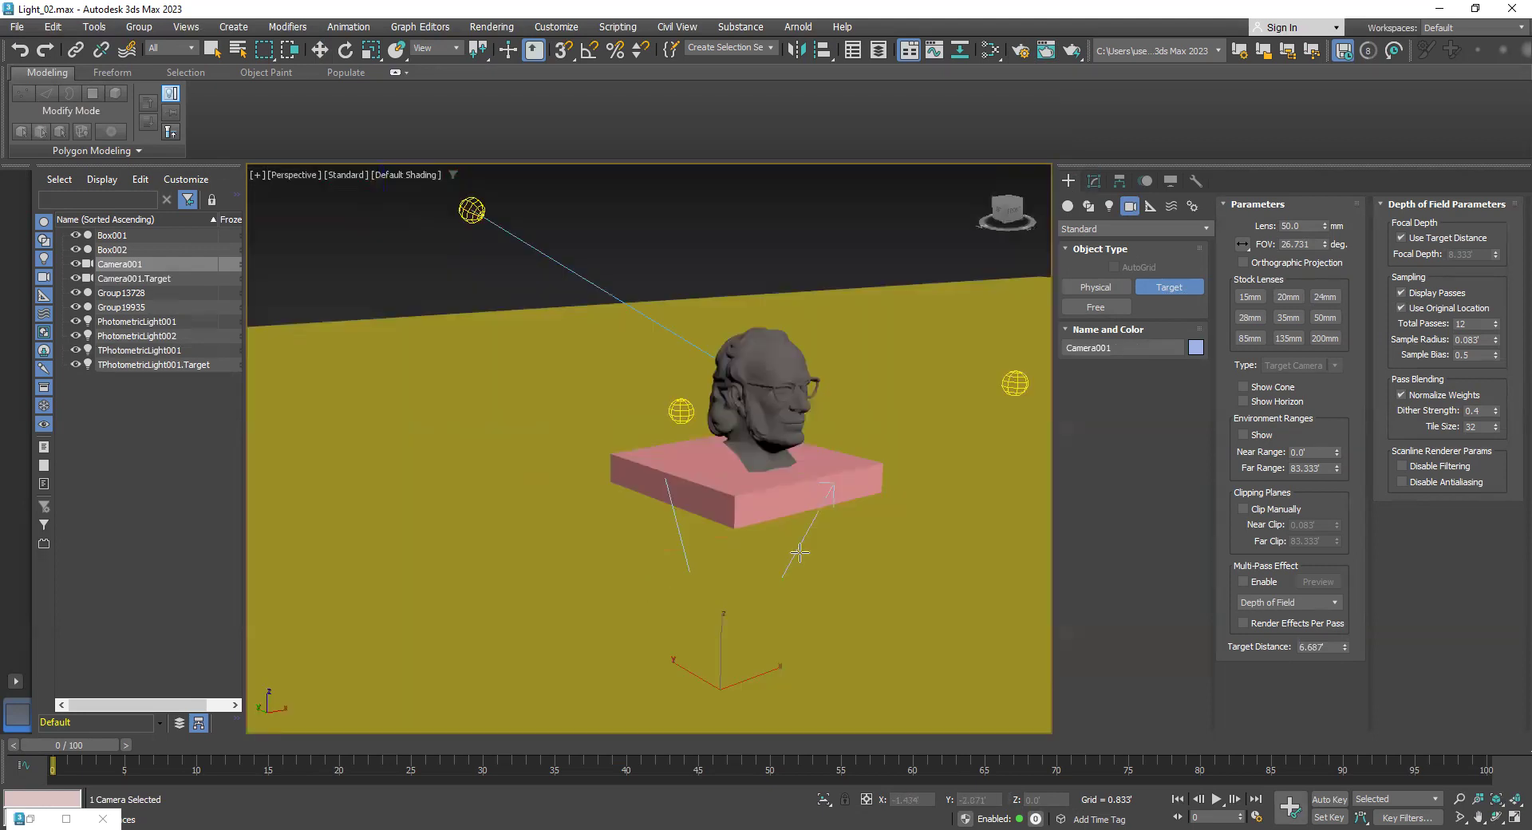
pyautogui.keyDown('alt'); pyautogui.moveTo(818, 573); pyautogui.dragTo(730, 551, button='middle'); pyautogui.keyUp('alt')
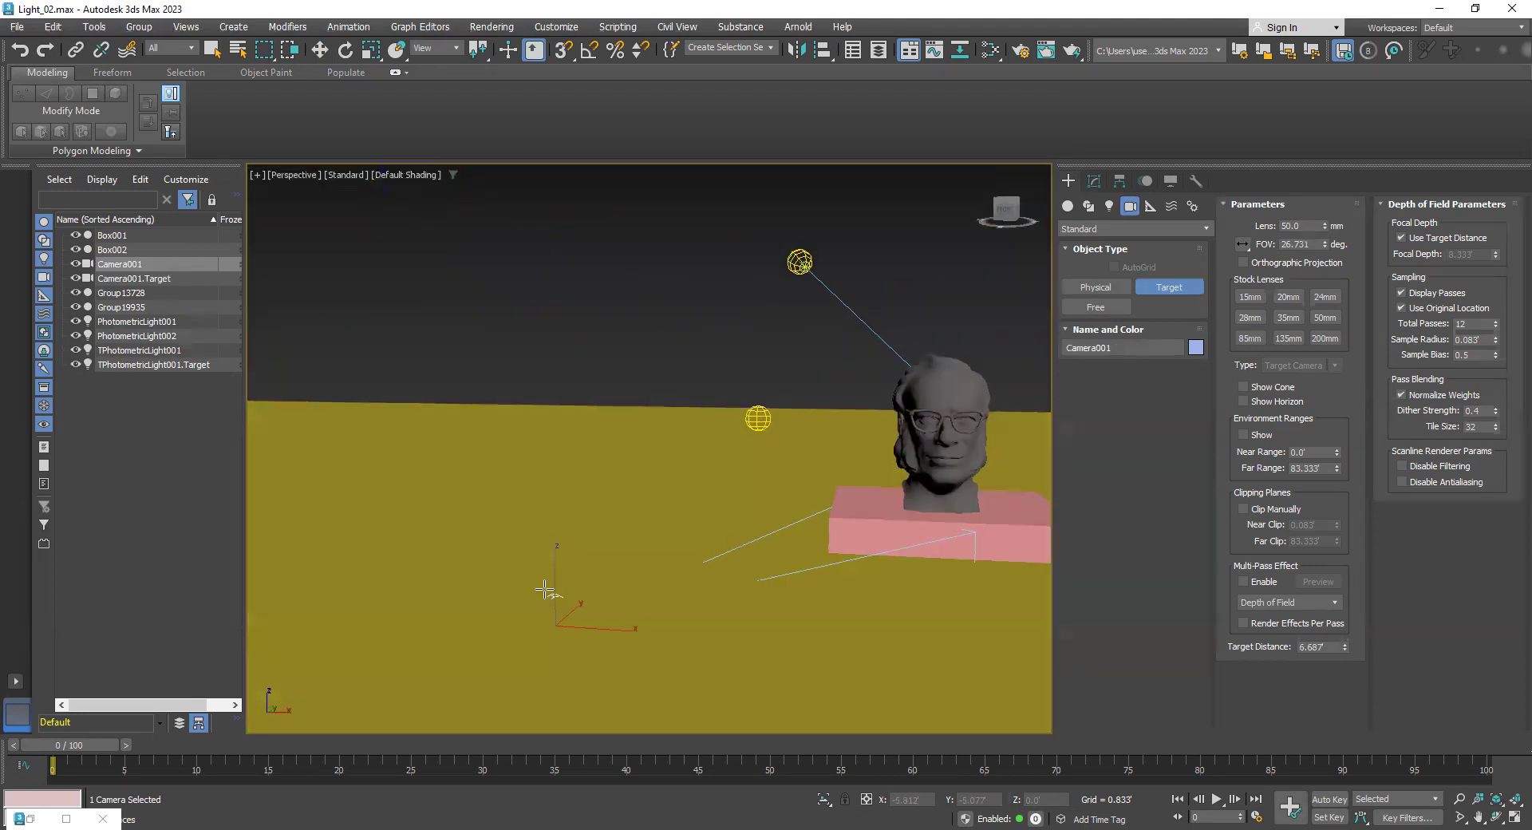
pyautogui.press('w')
pyautogui.moveTo(554, 562); pyautogui.dragTo(562, 434)
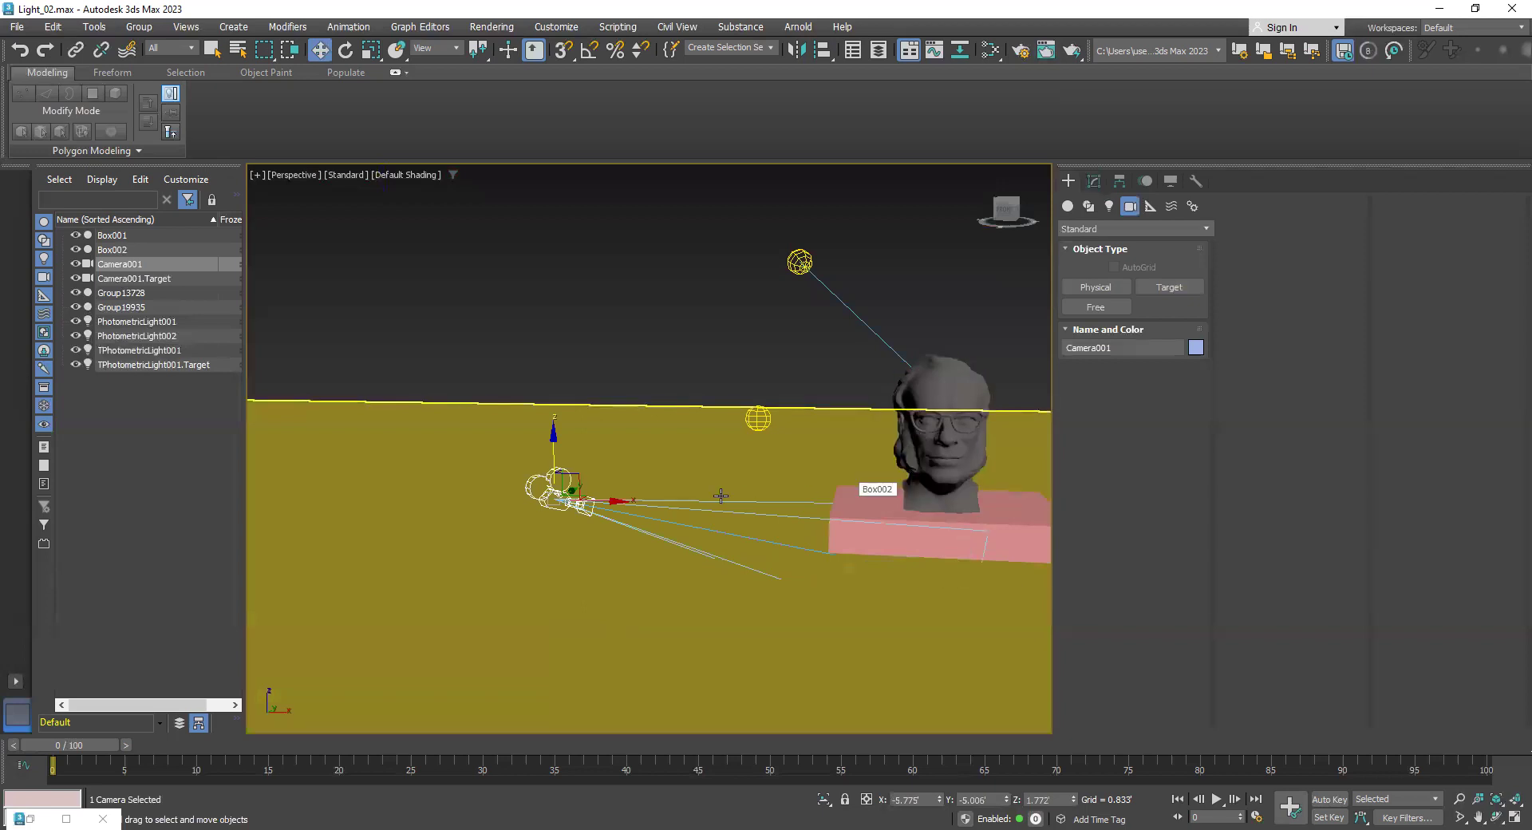
# Check the framing through the new camera and return to the perspective view
pyautogui.press('c')
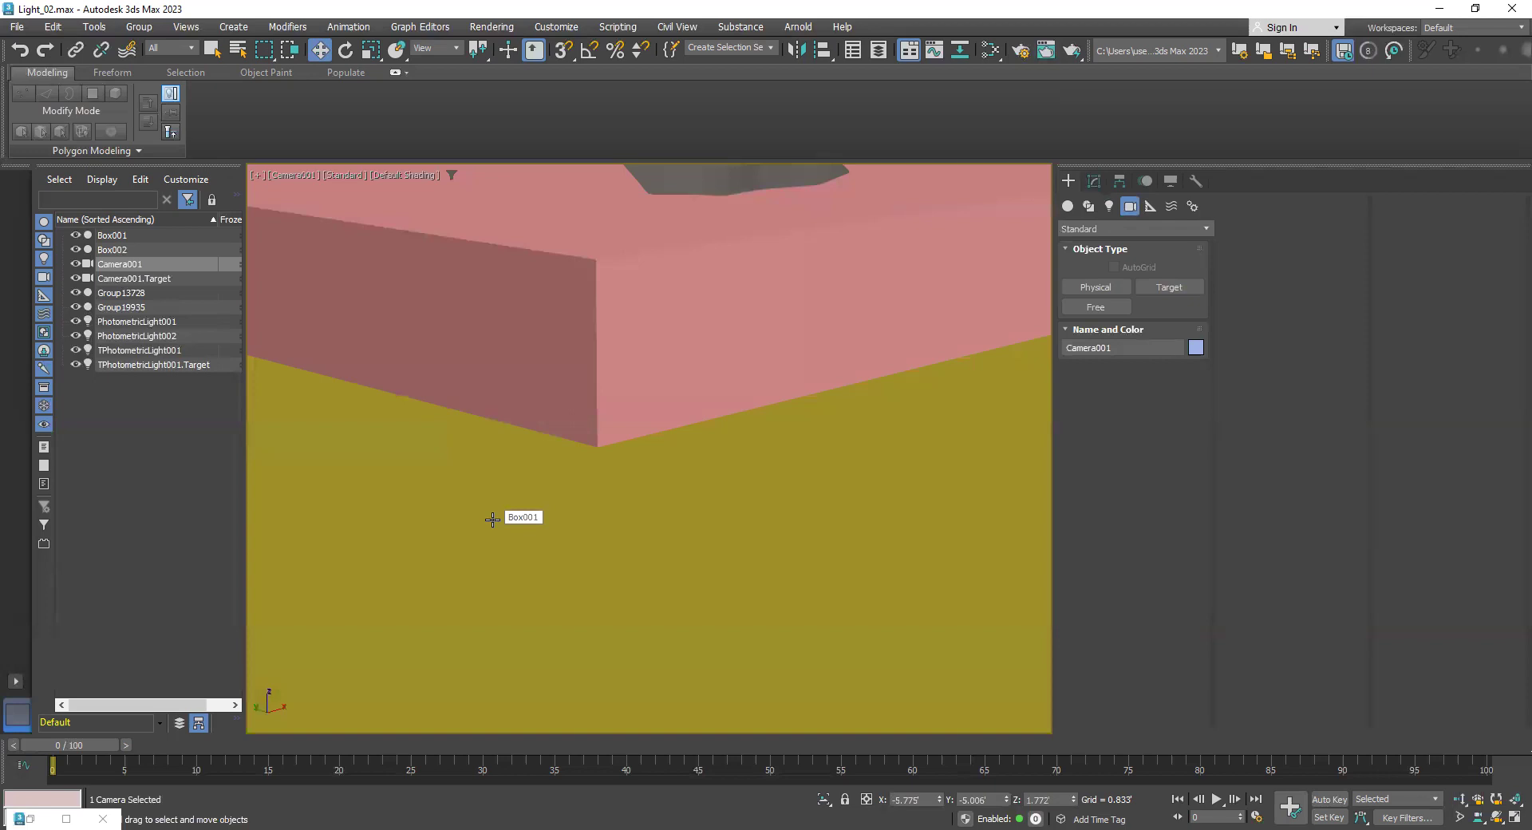
pyautogui.press('p')
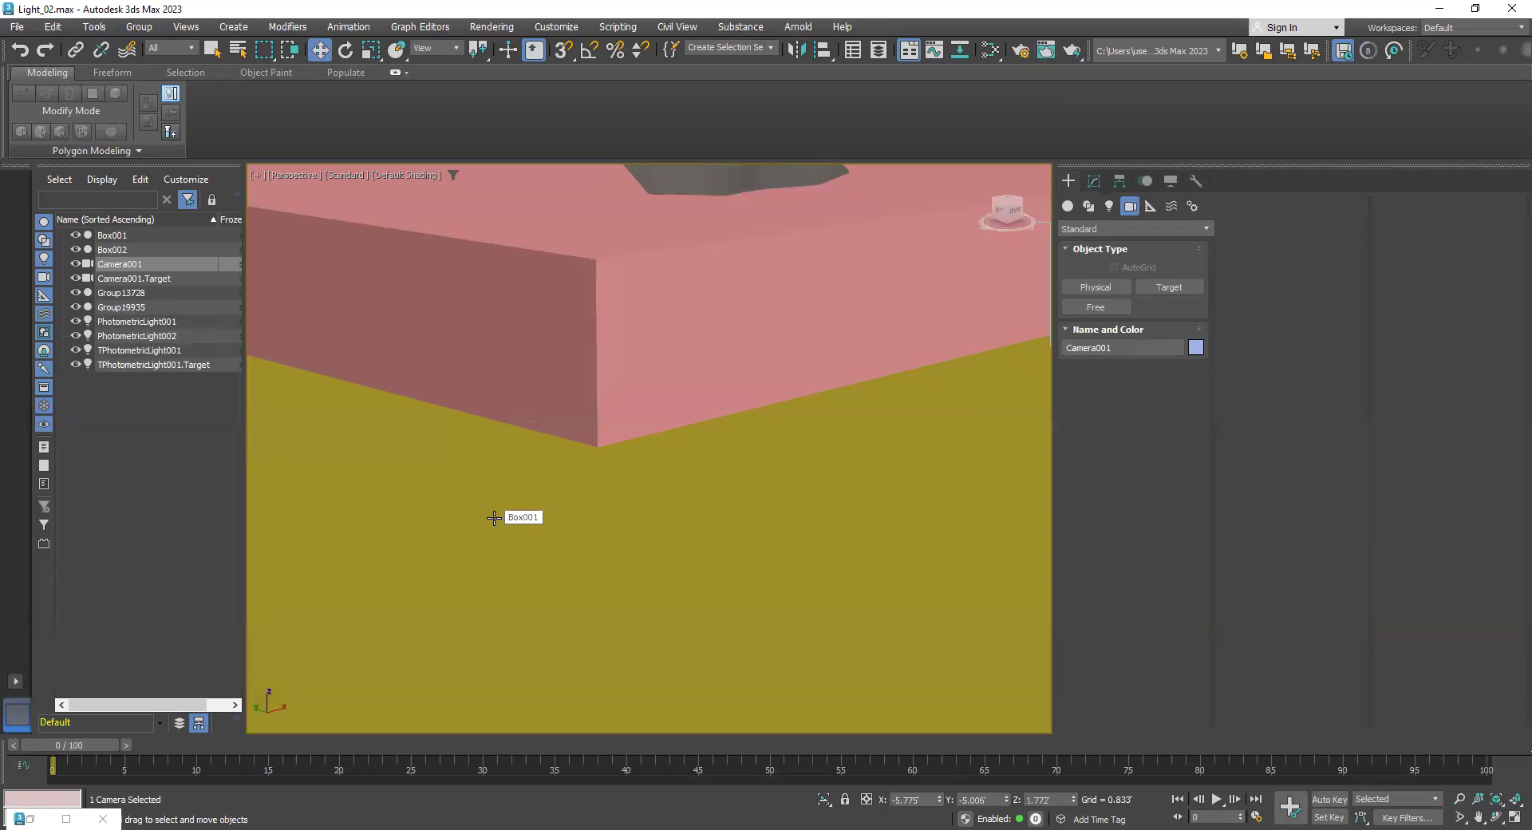
pyautogui.scroll(-6, 677, 436)
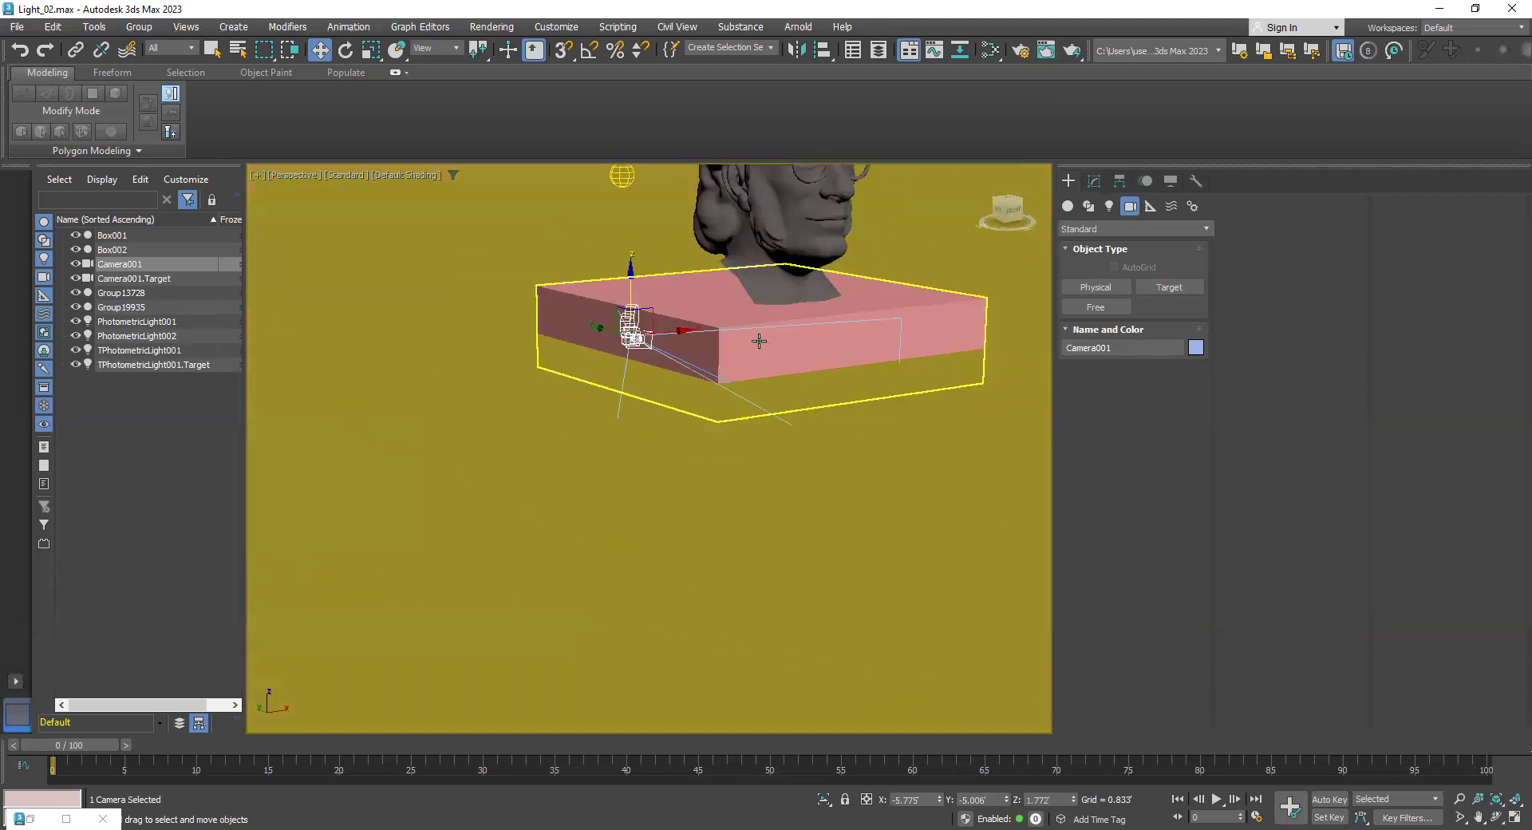
pyautogui.keyDown('alt'); pyautogui.moveTo(717, 489); pyautogui.dragTo(717, 487, button='middle'); pyautogui.keyUp('alt')
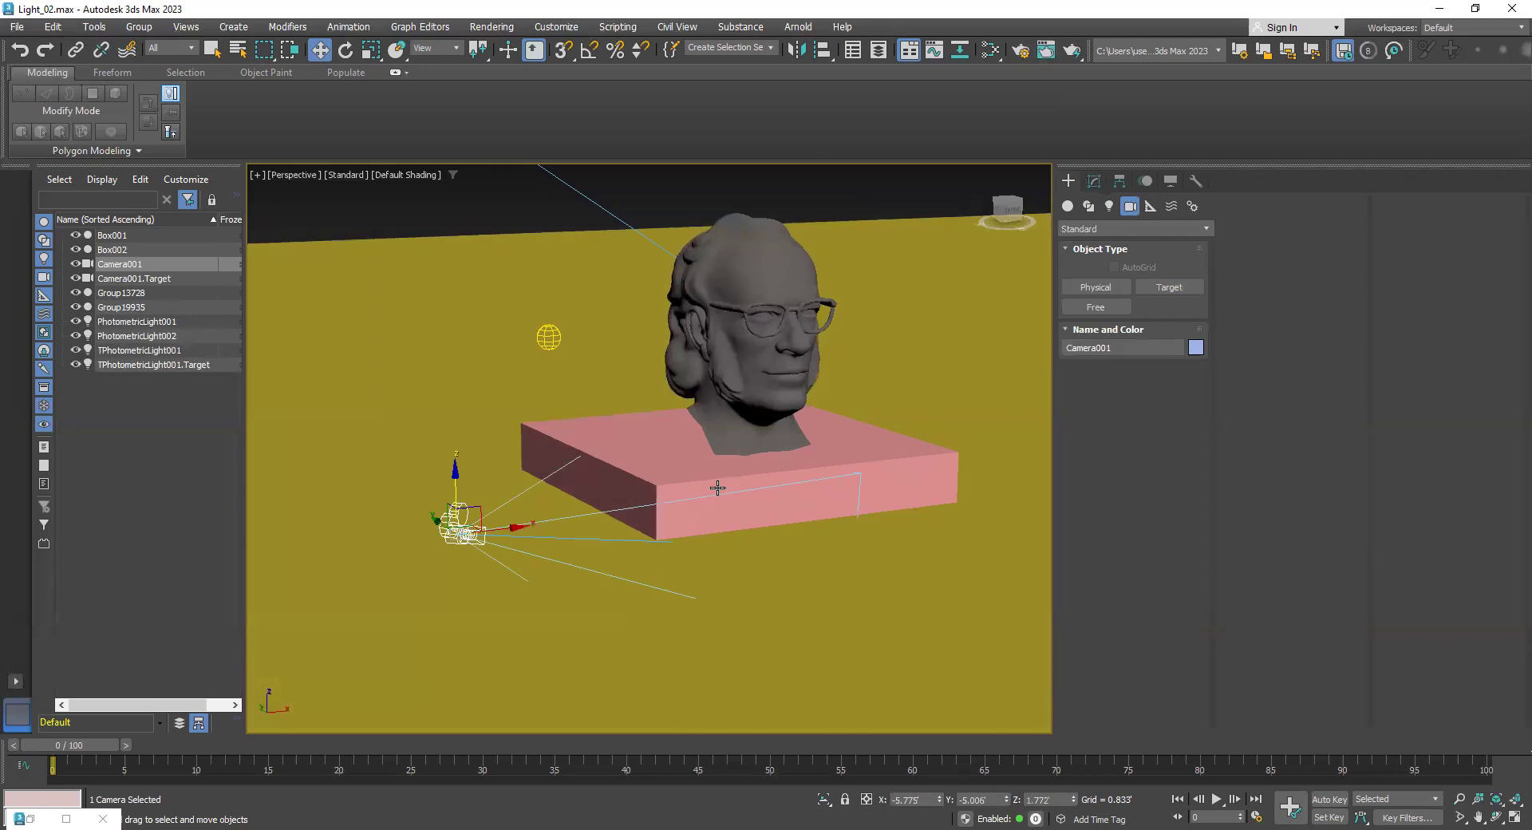
pyautogui.press('c')
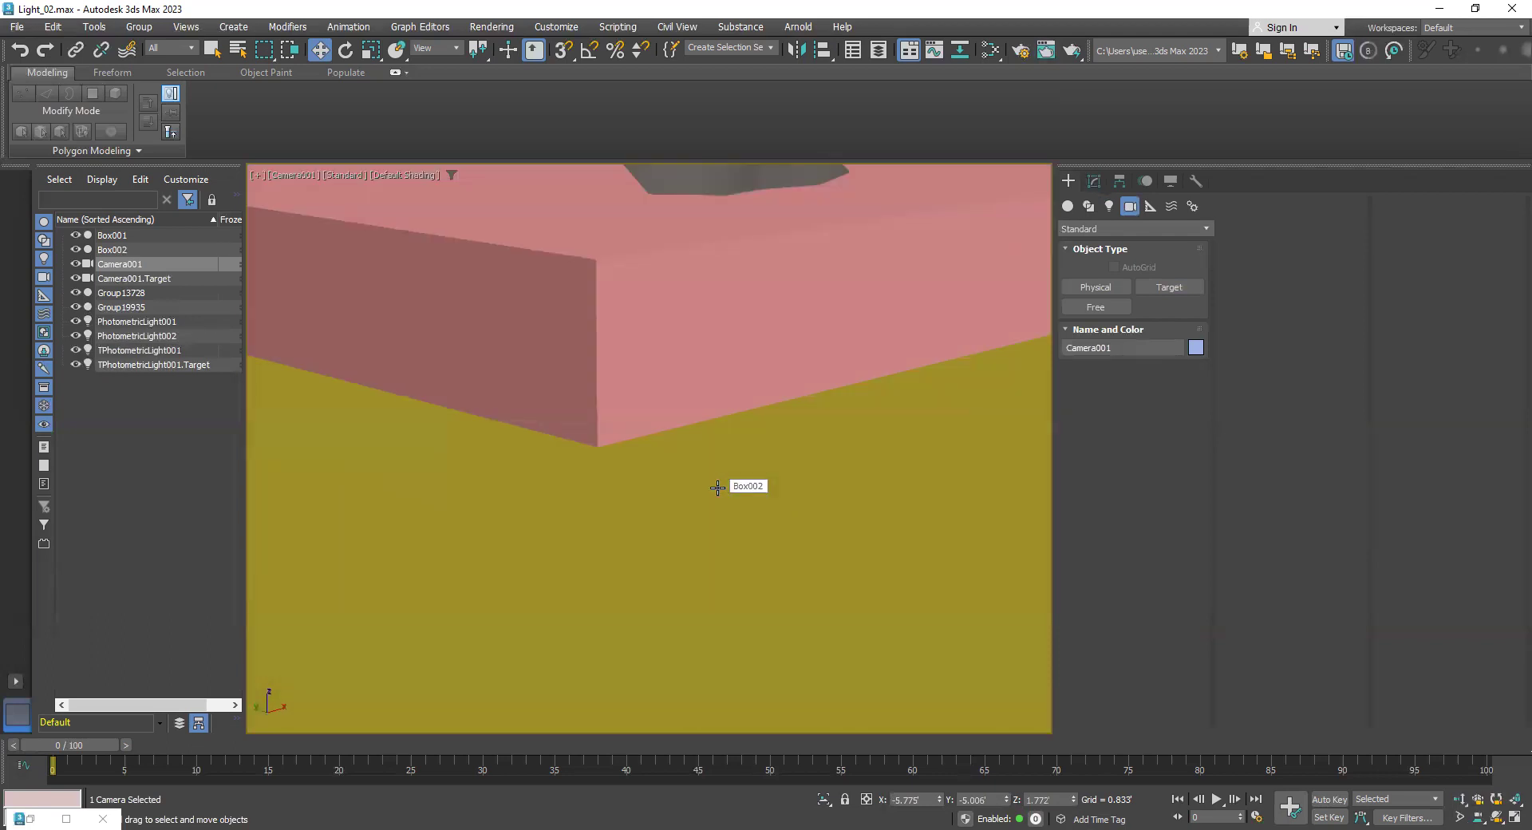
pyautogui.press('p')
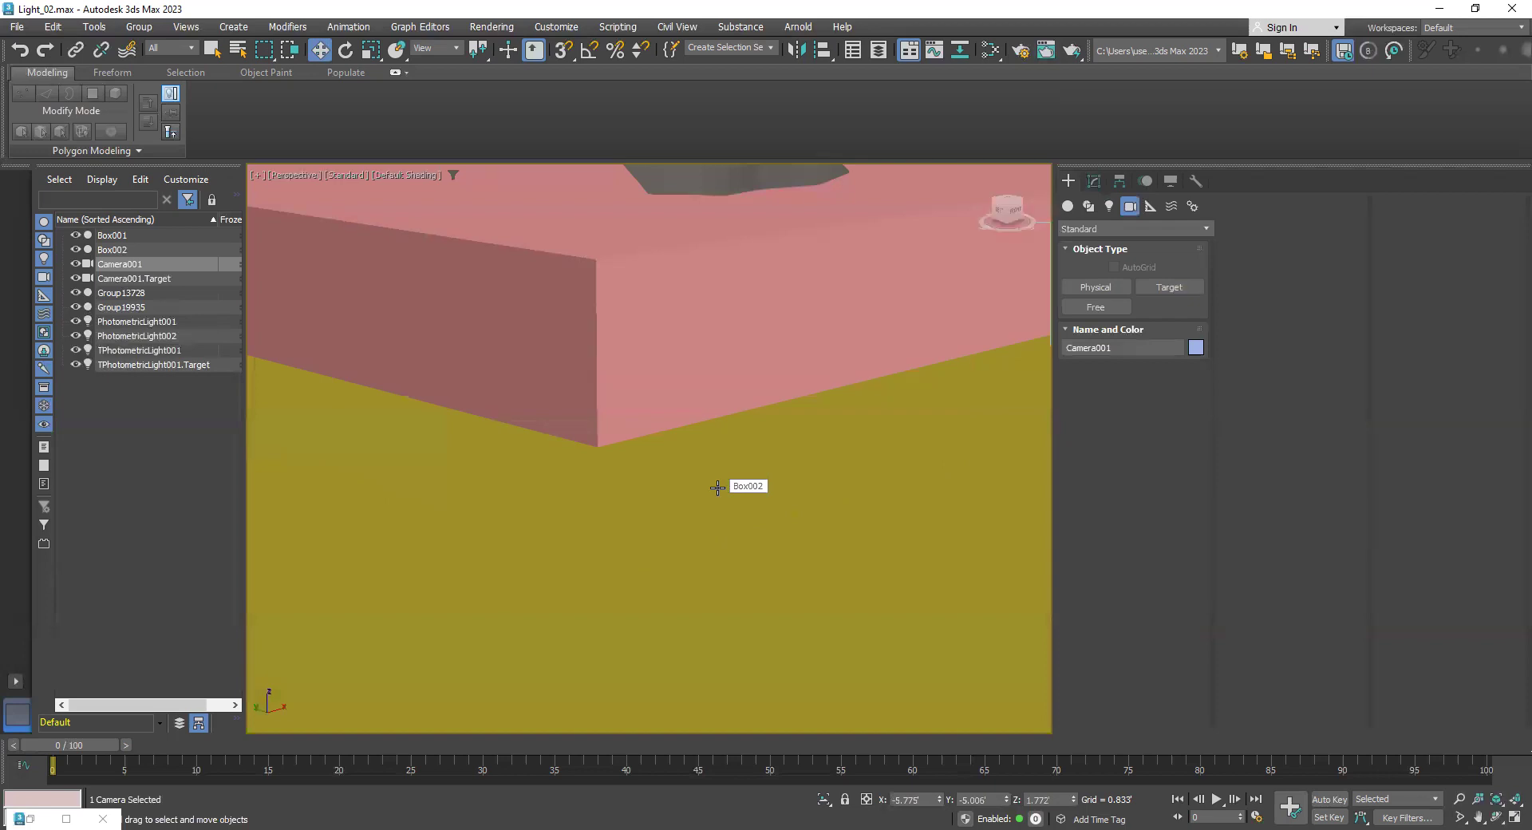
# Raise the camera's target to head height, about Z 2.3'
pyautogui.scroll(-10, 774, 387)
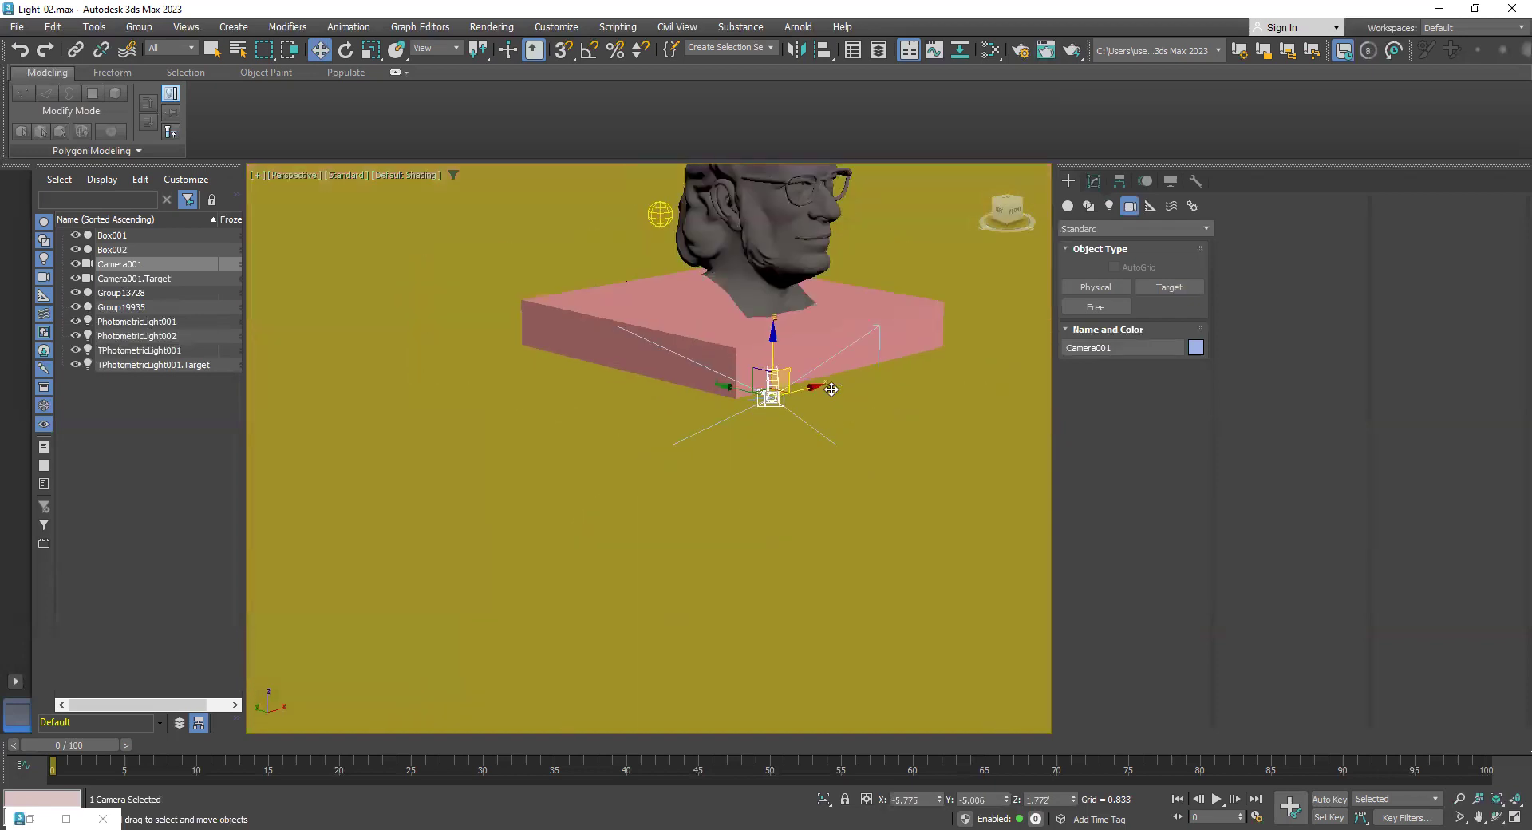
pyautogui.keyDown('alt'); pyautogui.moveTo(764, 375); pyautogui.dragTo(810, 371, button='middle'); pyautogui.keyUp('alt')
pyautogui.moveTo(698, 378); pyautogui.dragTo(534, 386, button='middle')
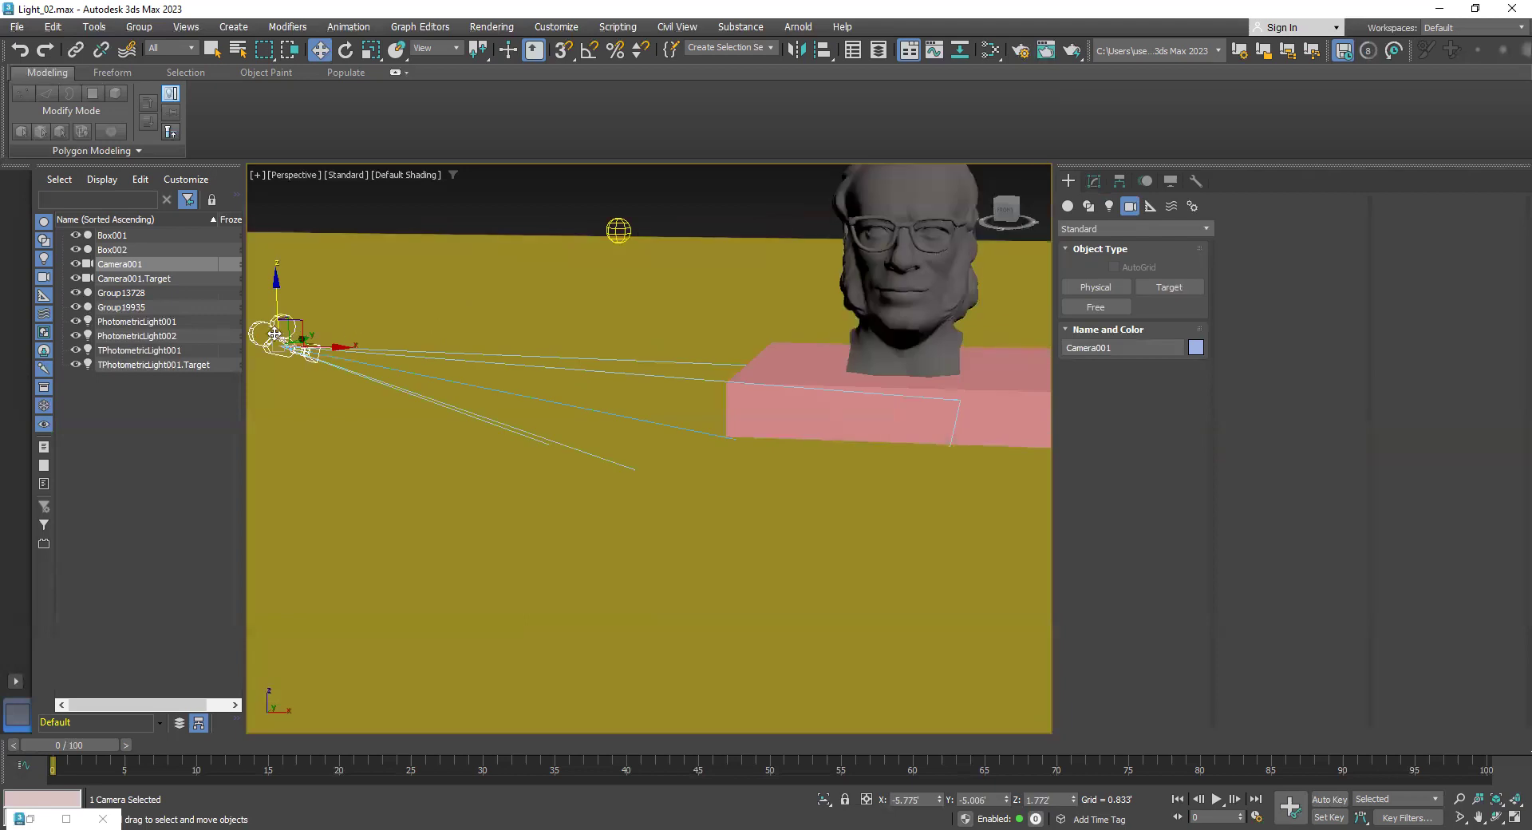
pyautogui.click(130, 278)
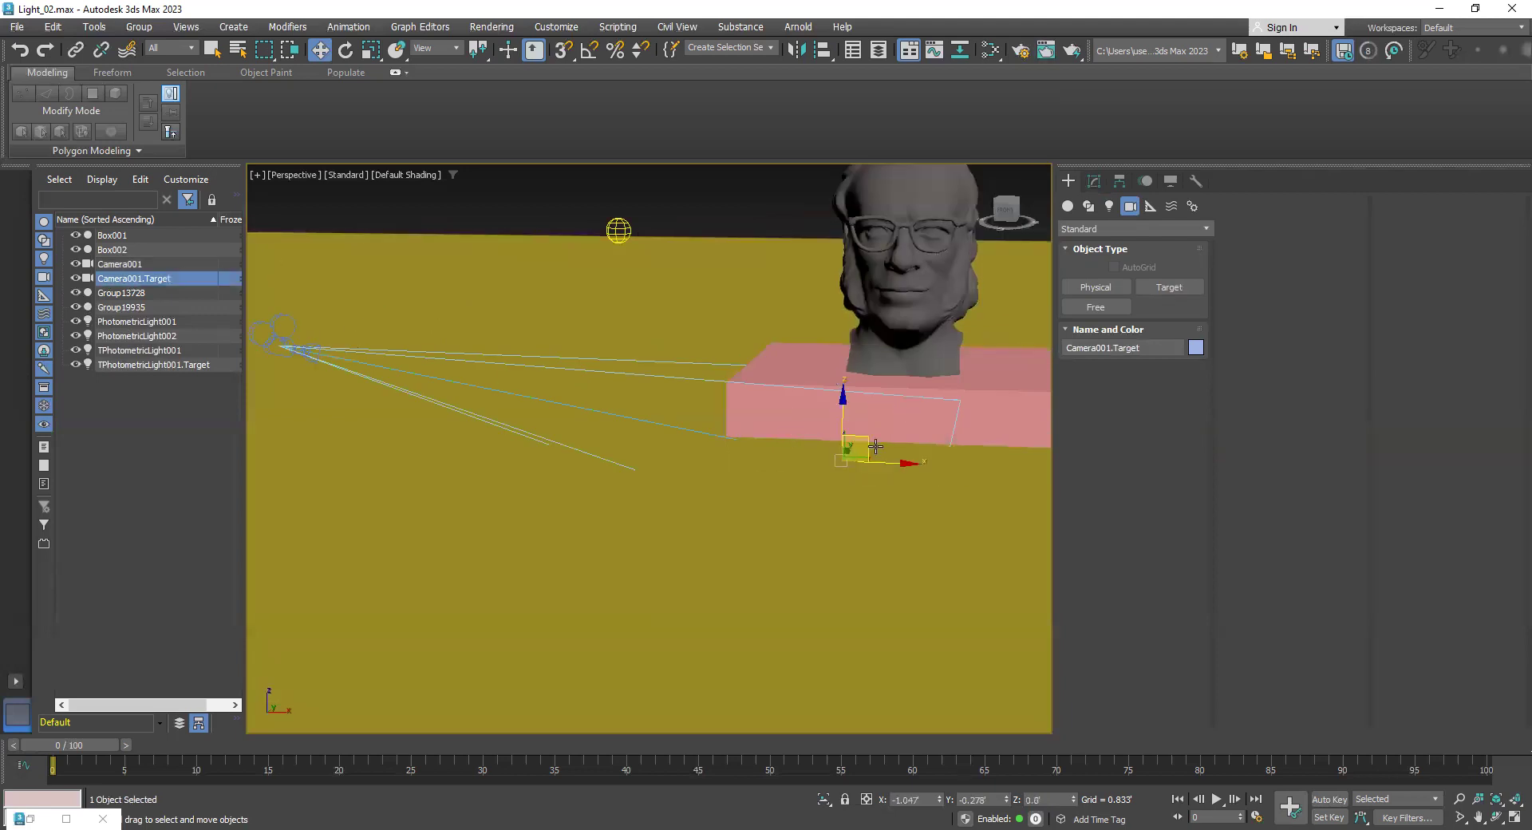
pyautogui.moveTo(844, 394); pyautogui.dragTo(846, 203)
pyautogui.scroll(-2, 846, 239)
pyautogui.keyDown('alt'); pyautogui.moveTo(709, 398); pyautogui.dragTo(800, 389, button='middle'); pyautogui.keyUp('alt')
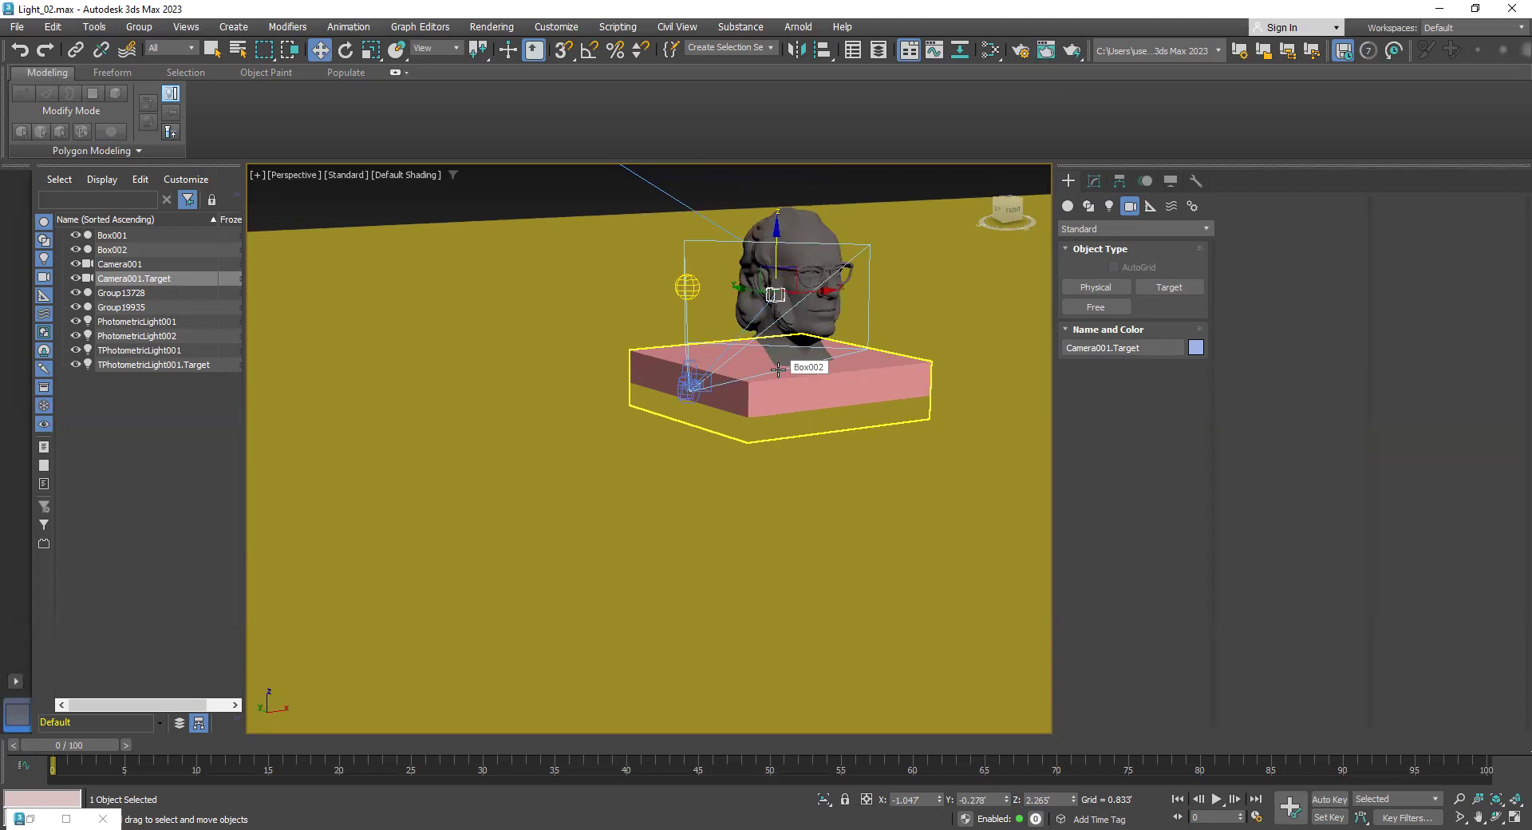
# Switch to a layout of two side-by-side viewports, one showing the camera view and the other a perspective view
pyautogui.click(16, 682)
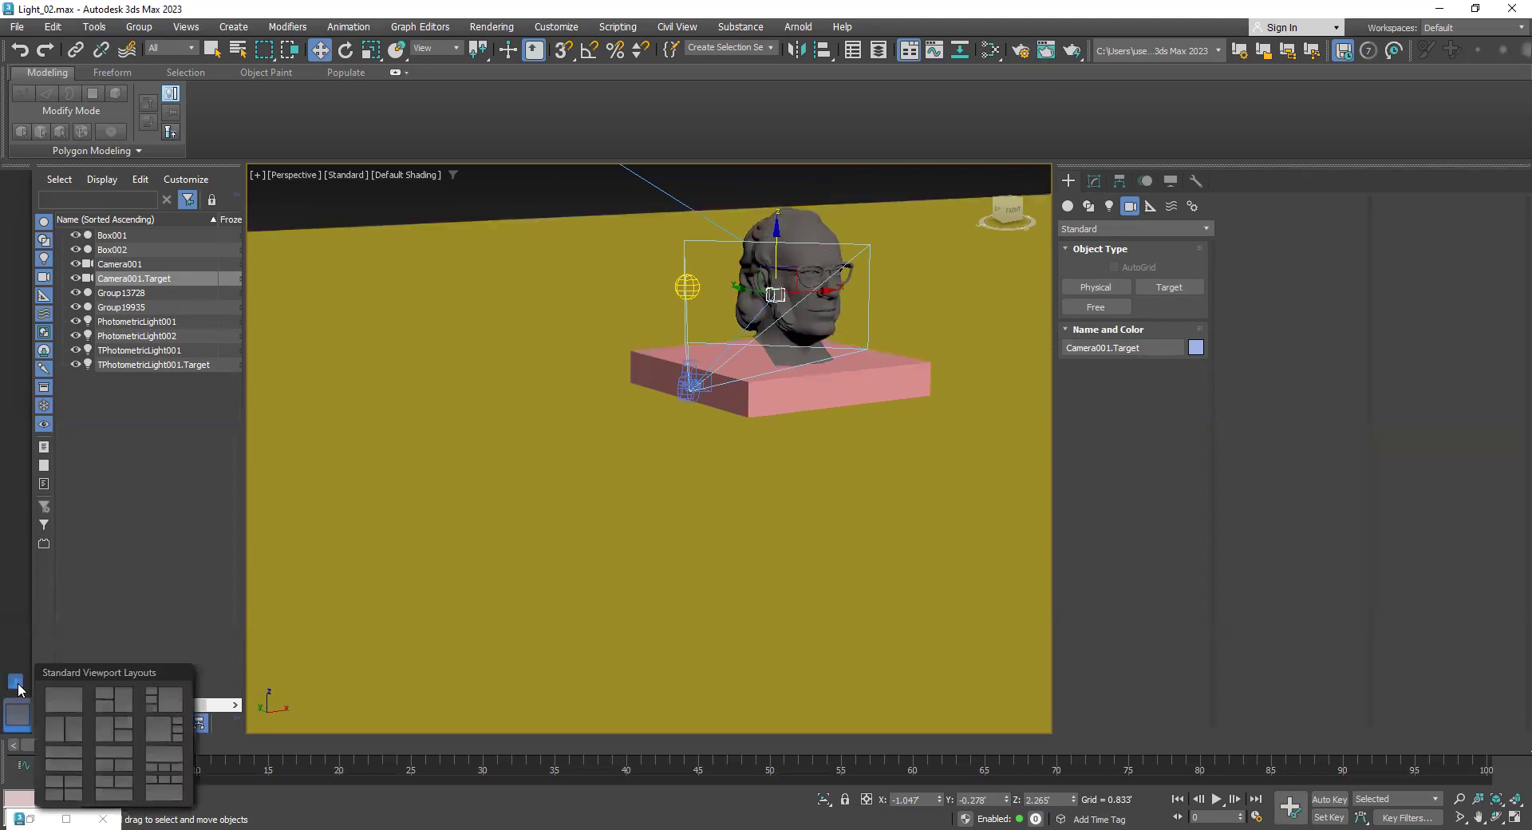
pyautogui.click(77, 729)
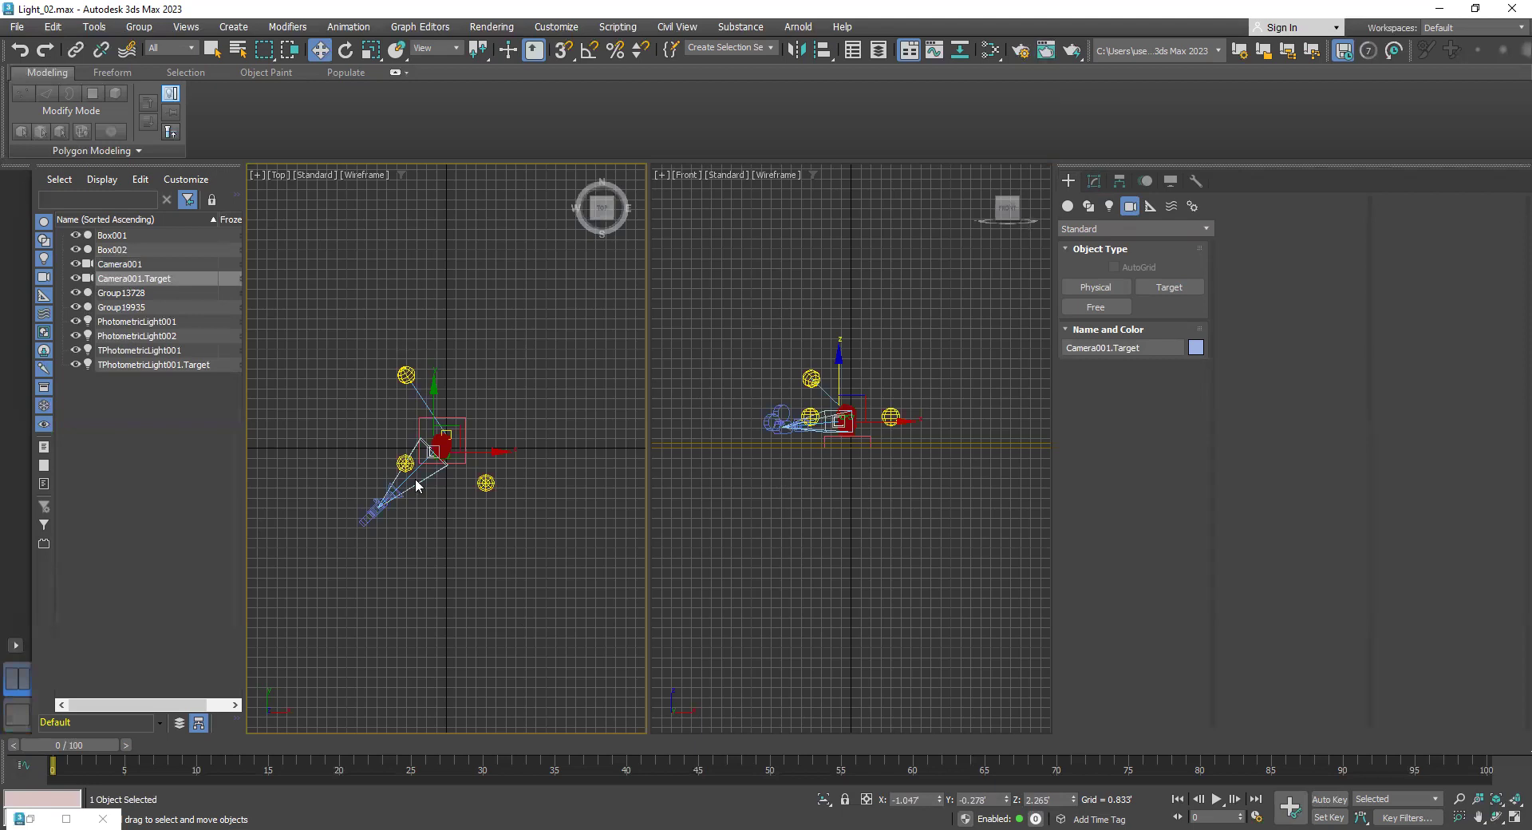
pyautogui.press('c')
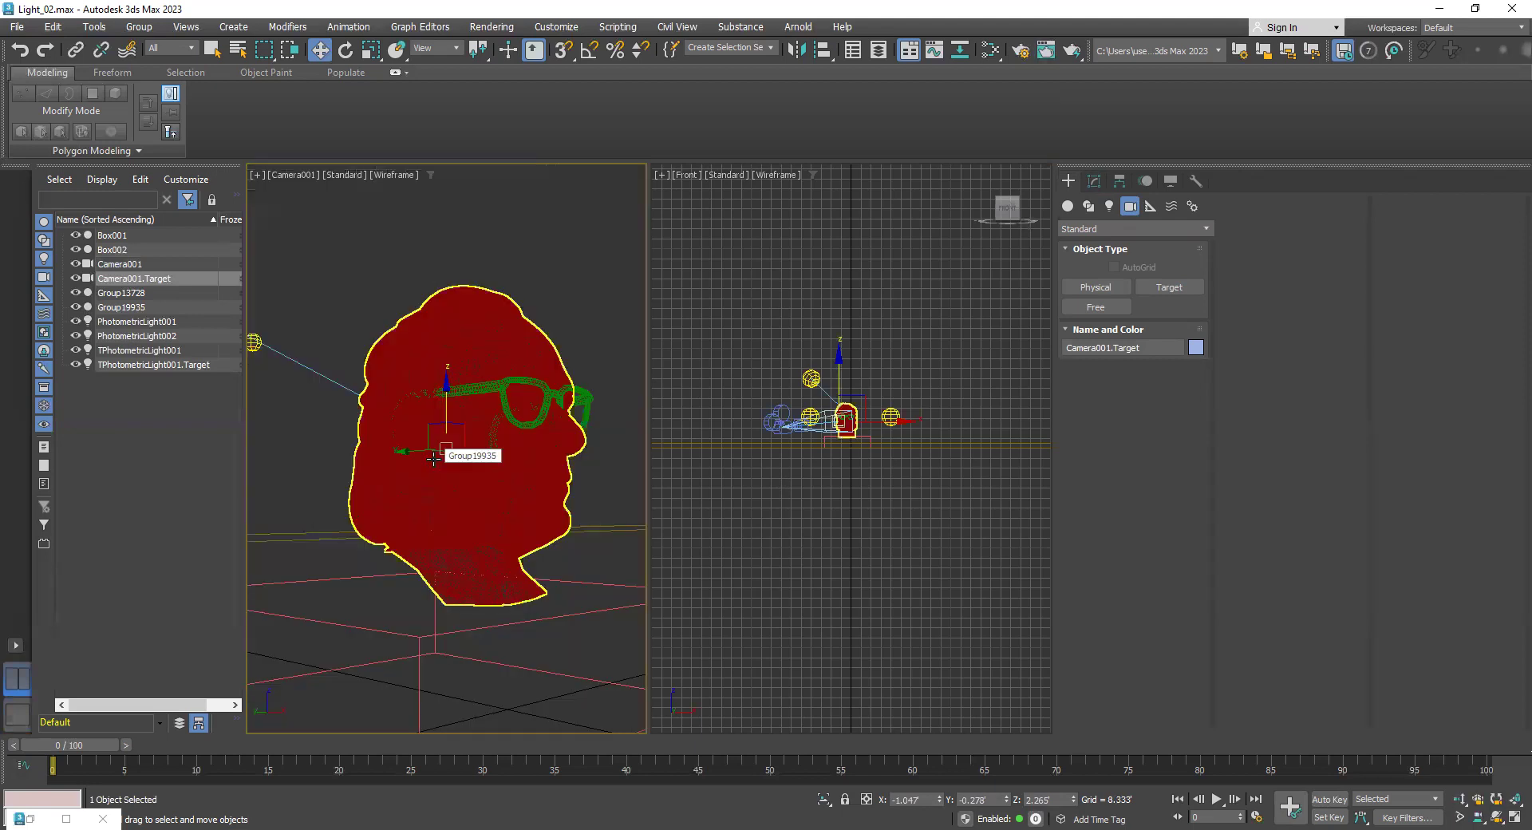
pyautogui.press('p')
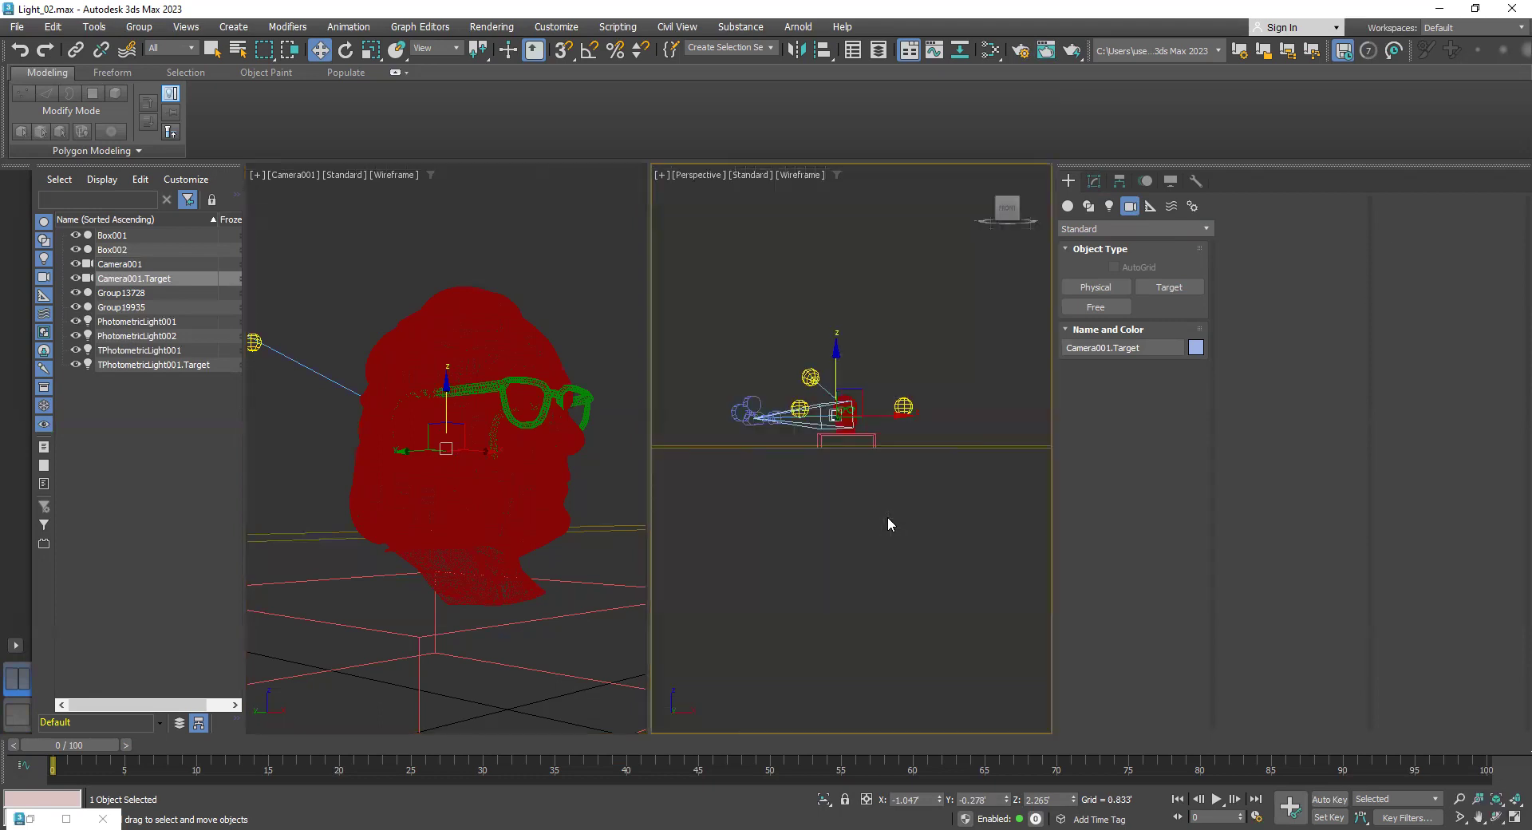
# Switch both the camera and perspective viewports from wireframe to Default Shading and frame the whole scene in the perspective view
pyautogui.click(398, 174)
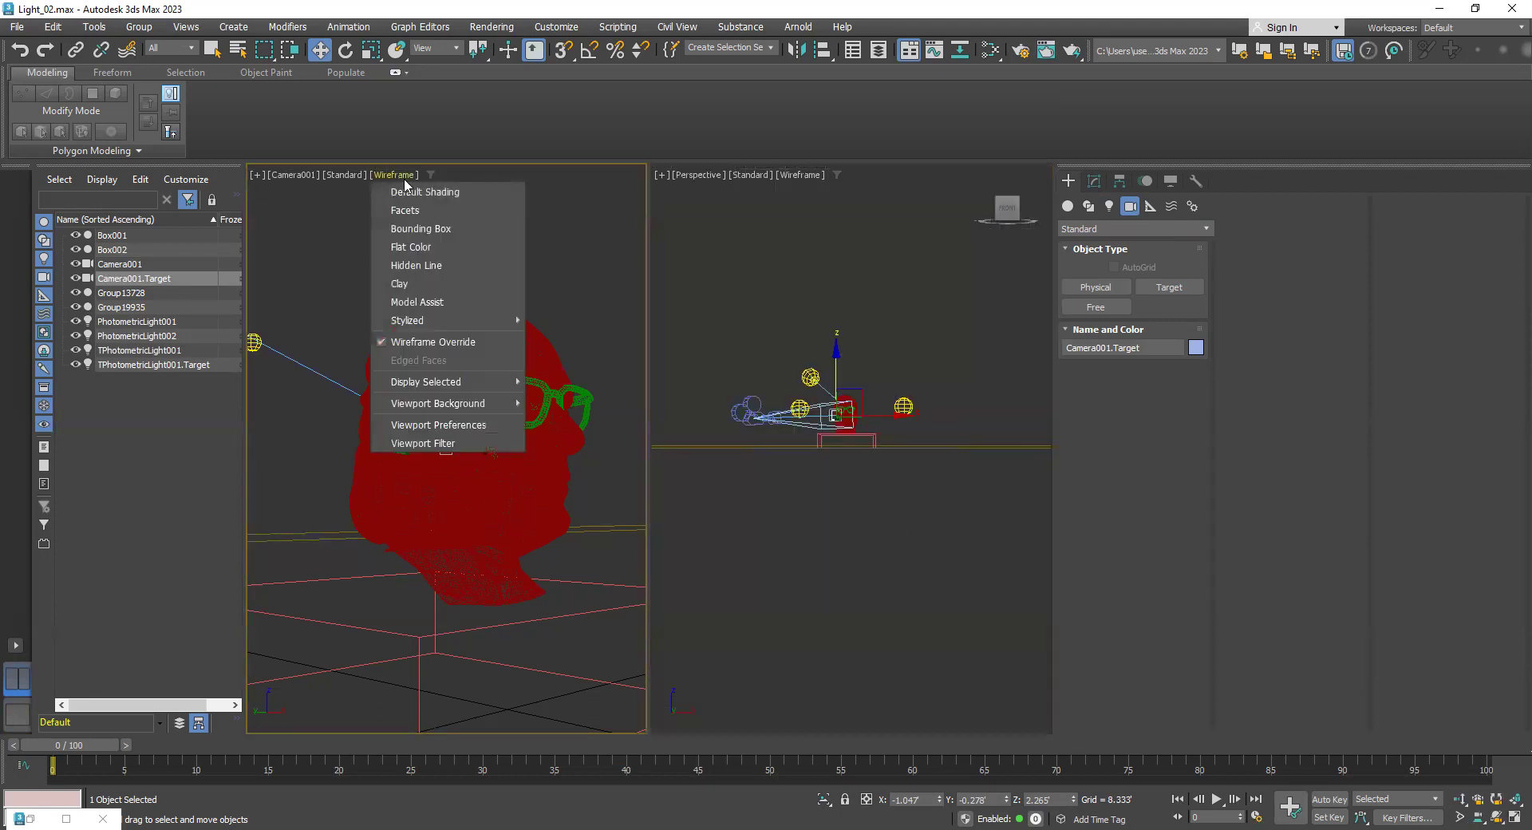
pyautogui.click(432, 193)
pyautogui.click(806, 175)
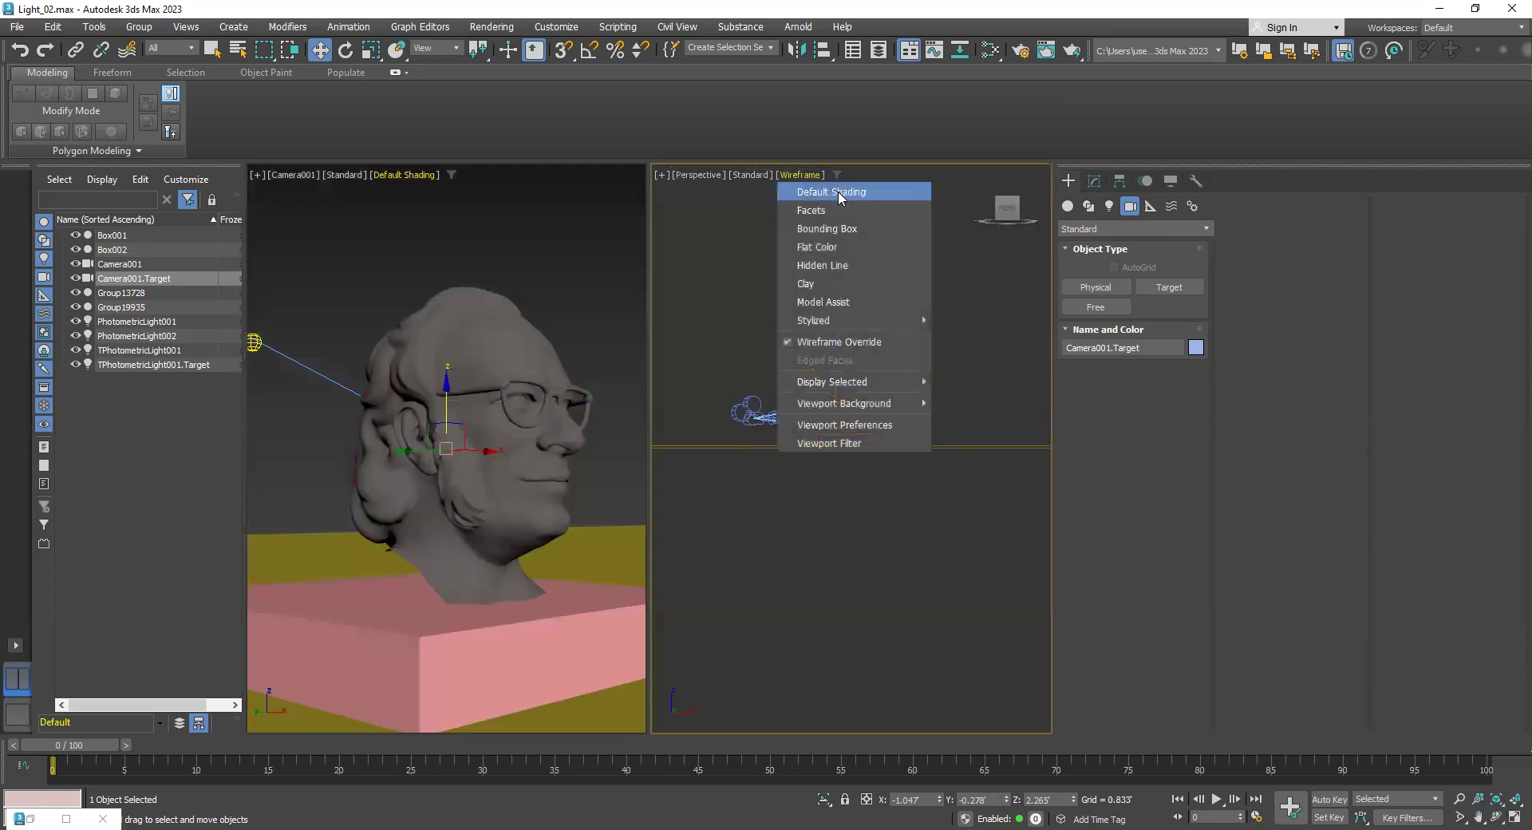
pyautogui.click(839, 197)
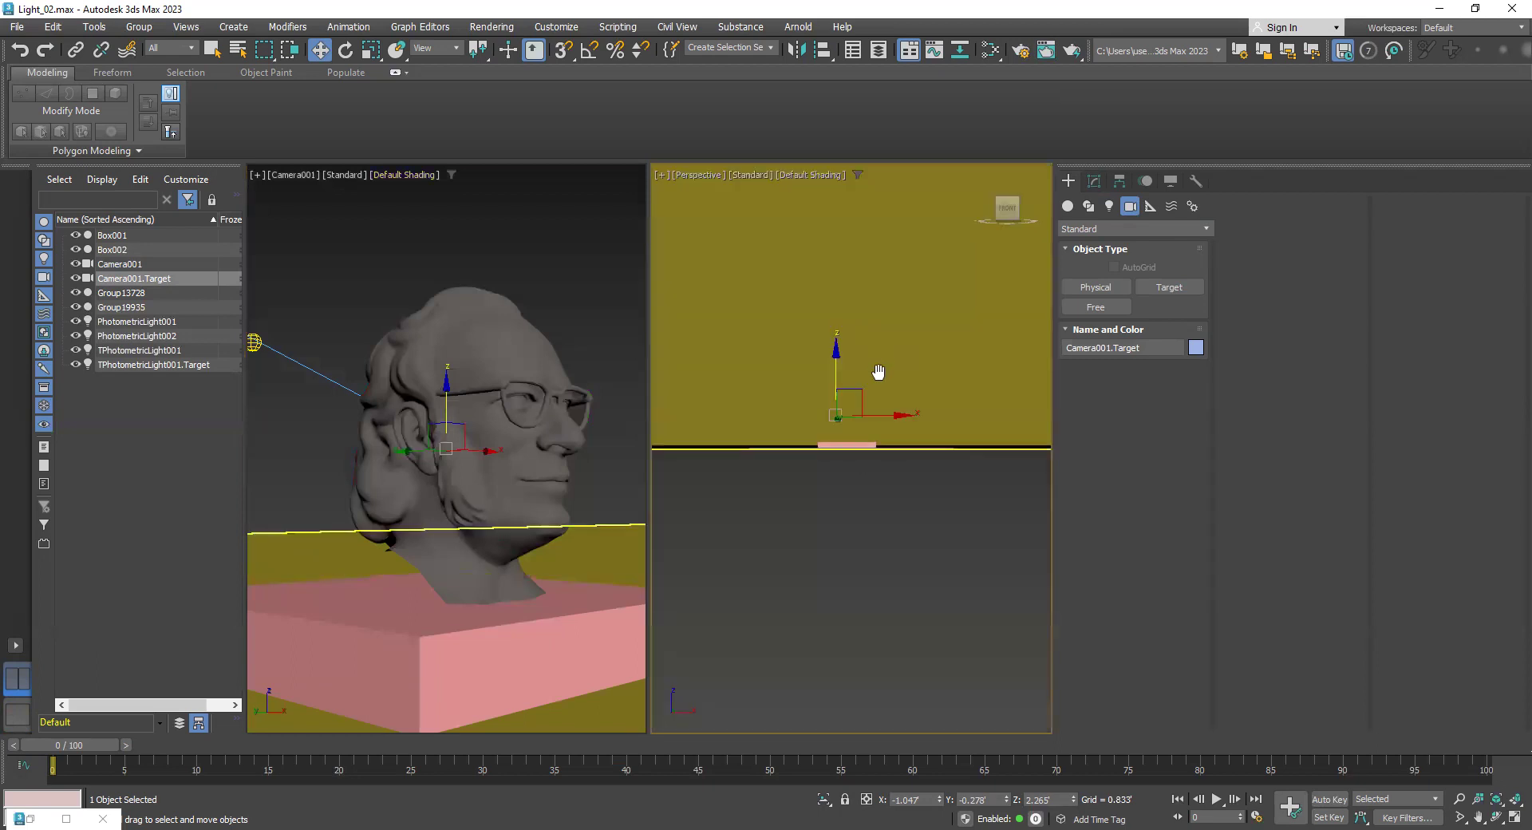
pyautogui.keyDown('alt'); pyautogui.moveTo(832, 357); pyautogui.dragTo(867, 416, button='middle'); pyautogui.keyUp('alt')
pyautogui.scroll(3, 867, 416)
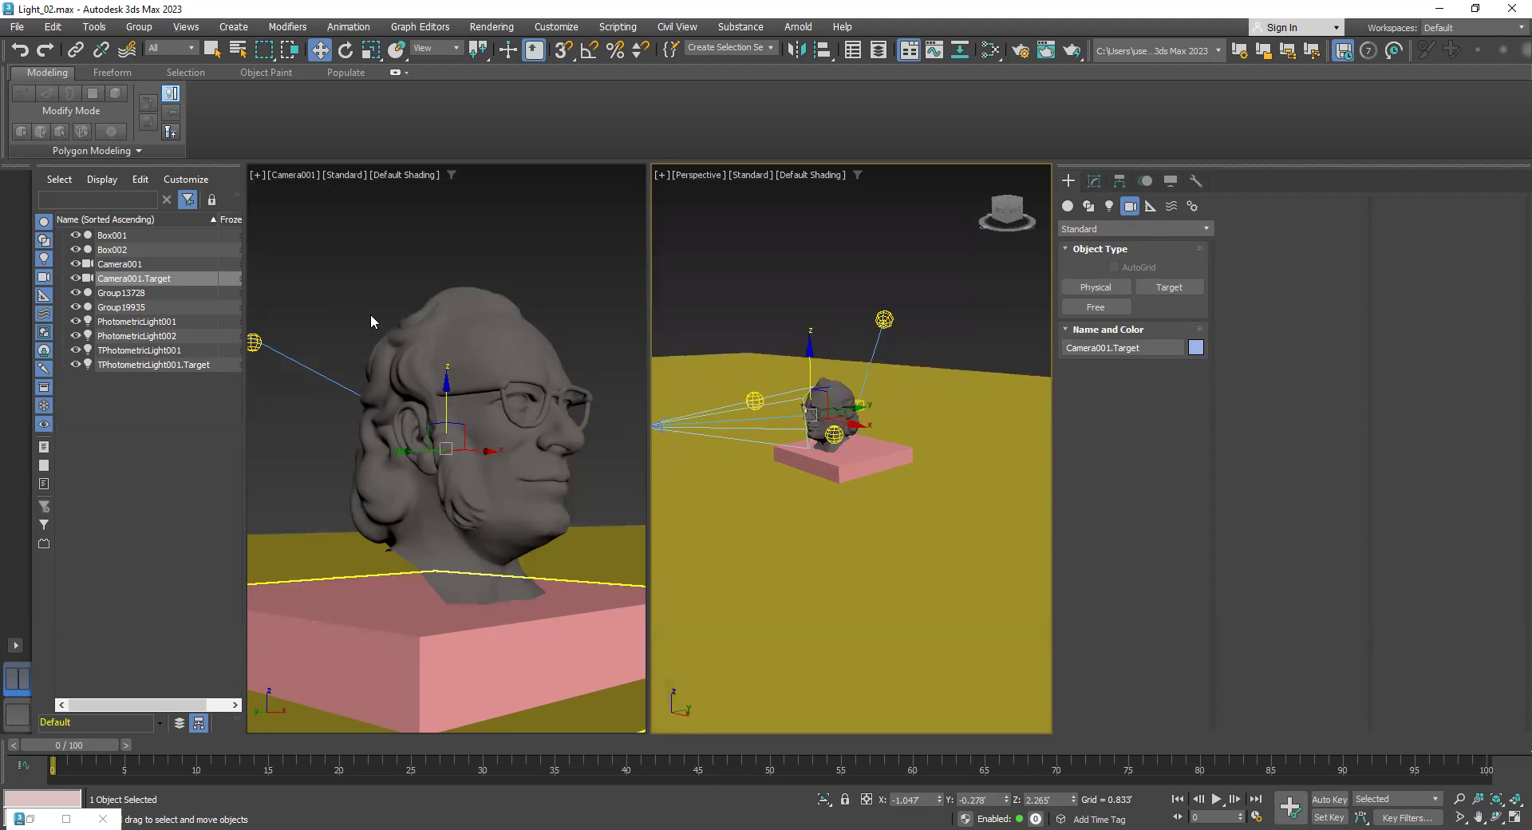
# Run a test render with the camera viewport active, rerun it for Camera001, and close the rendered image
pyautogui.rightClick(568, 303)
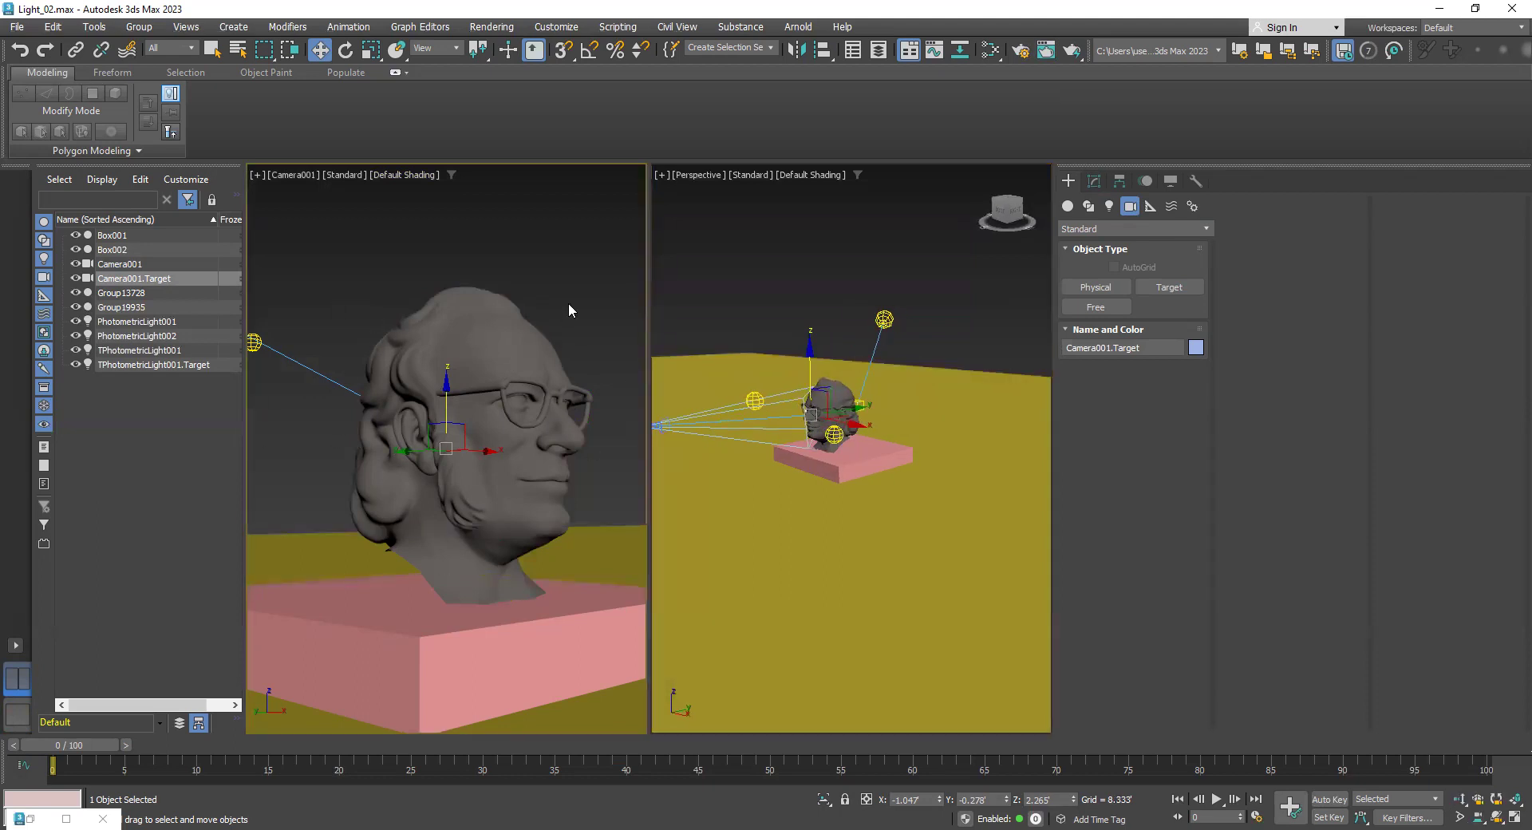
pyautogui.press('F9')
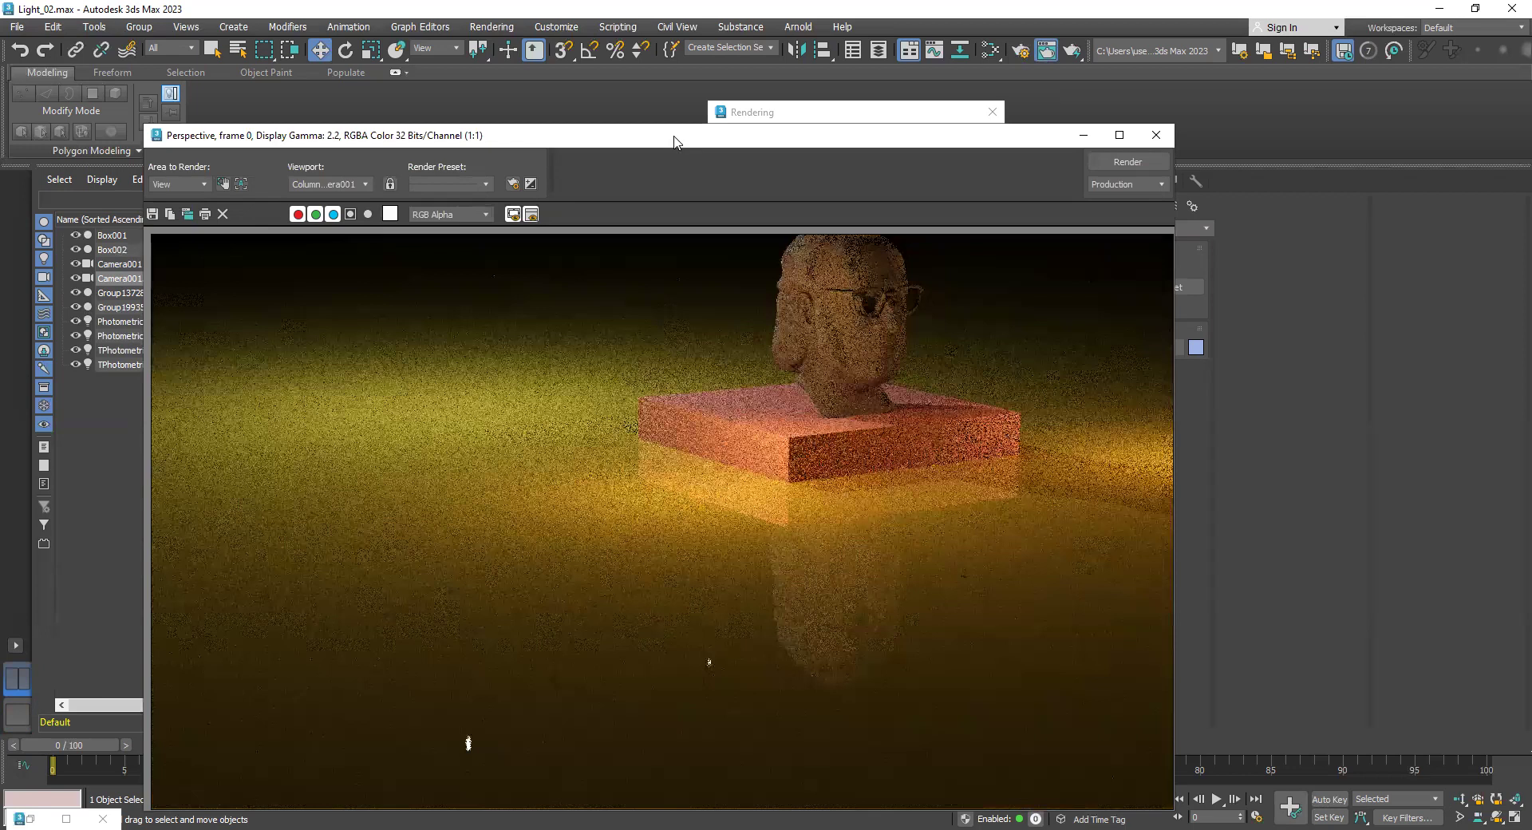
pyautogui.moveTo(673, 141); pyautogui.dragTo(655, 106)
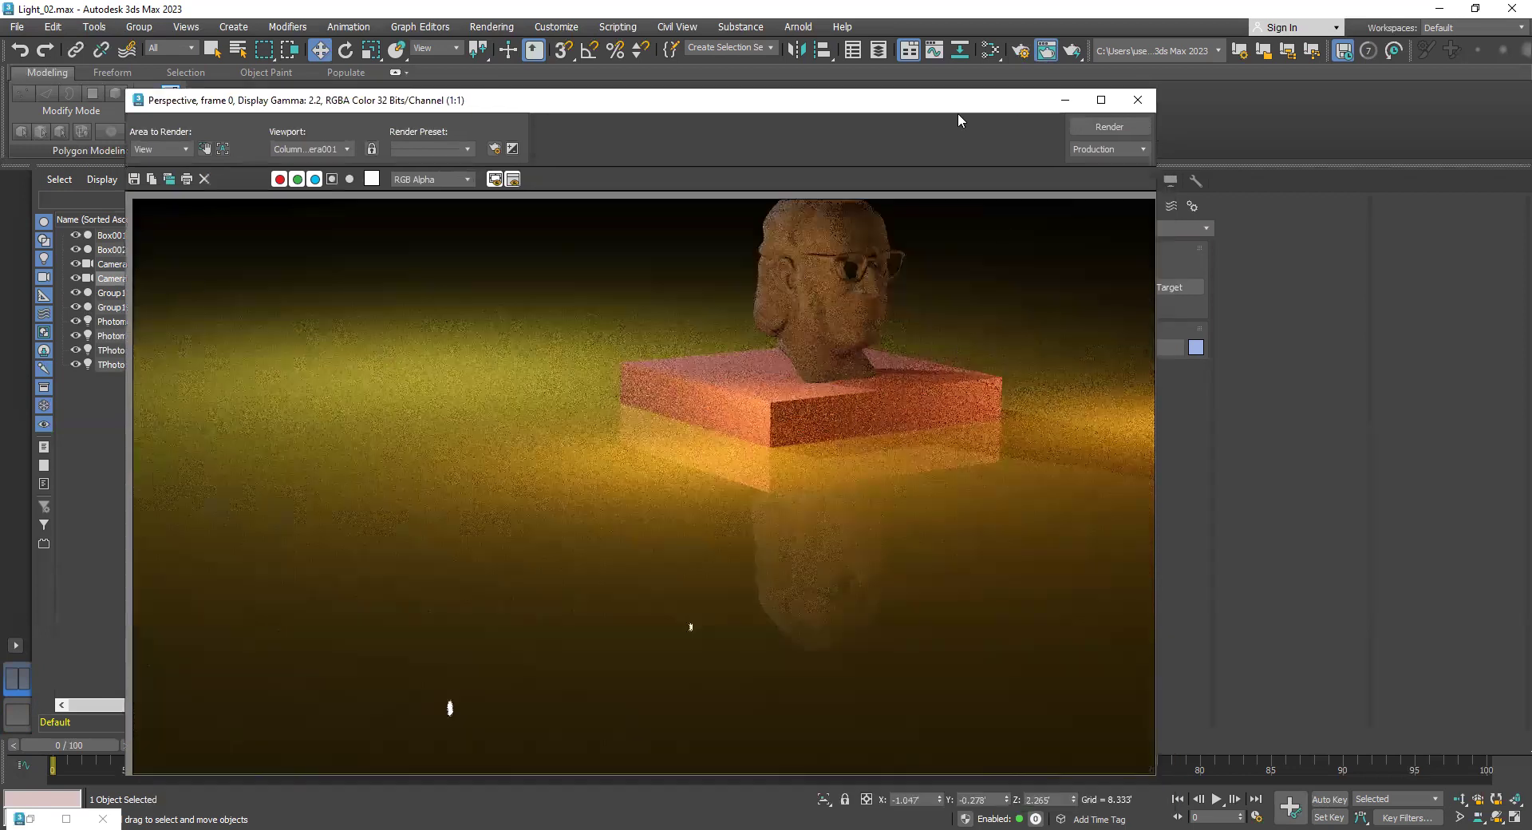
pyautogui.click(1109, 126)
pyautogui.click(1117, 178)
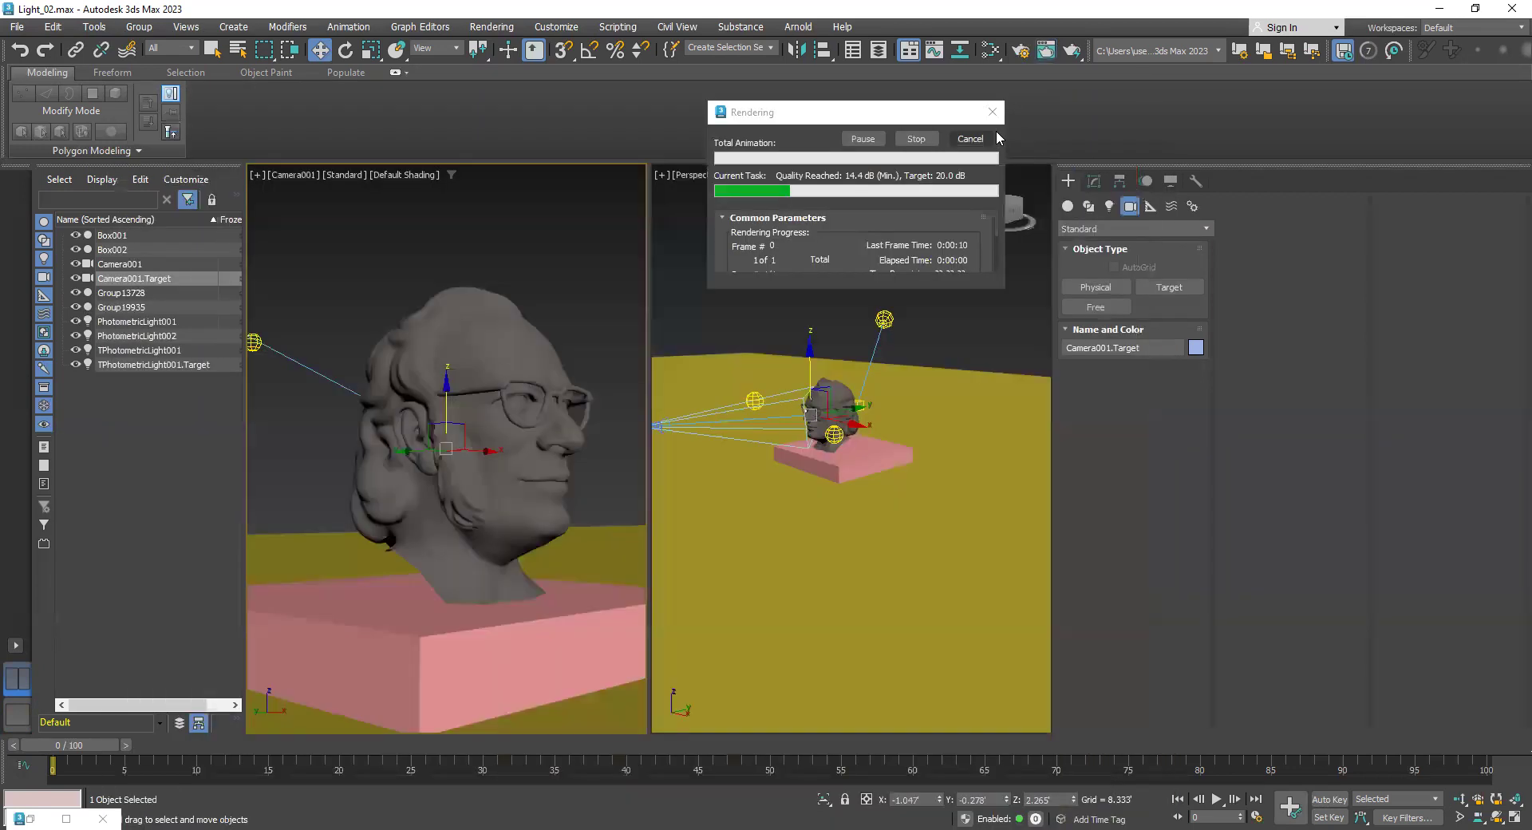
# Show safe frames in the camera view and slightly widen its viewport
pyautogui.click(291, 174)
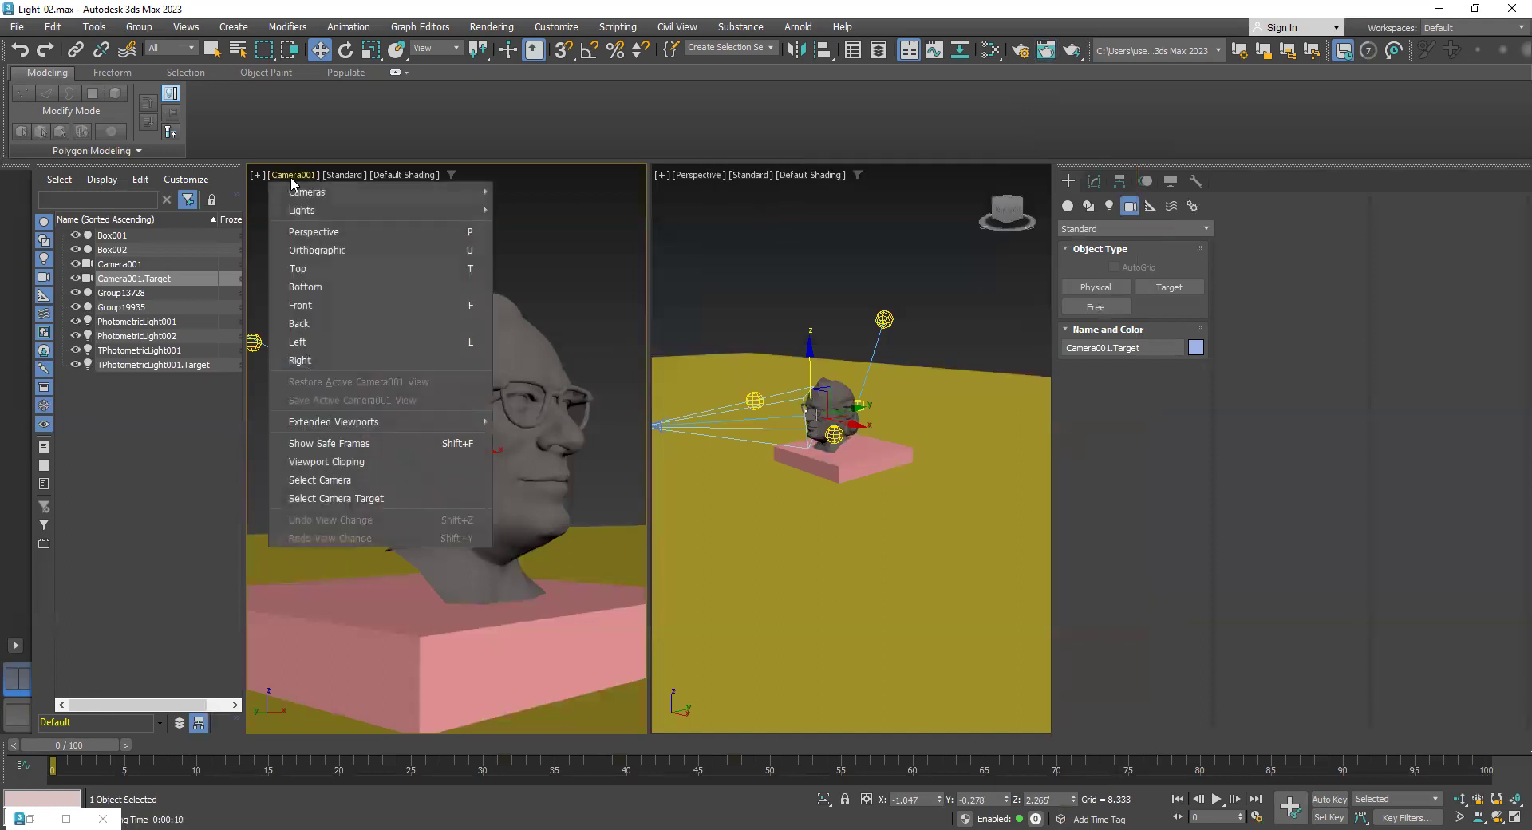
pyautogui.click(399, 442)
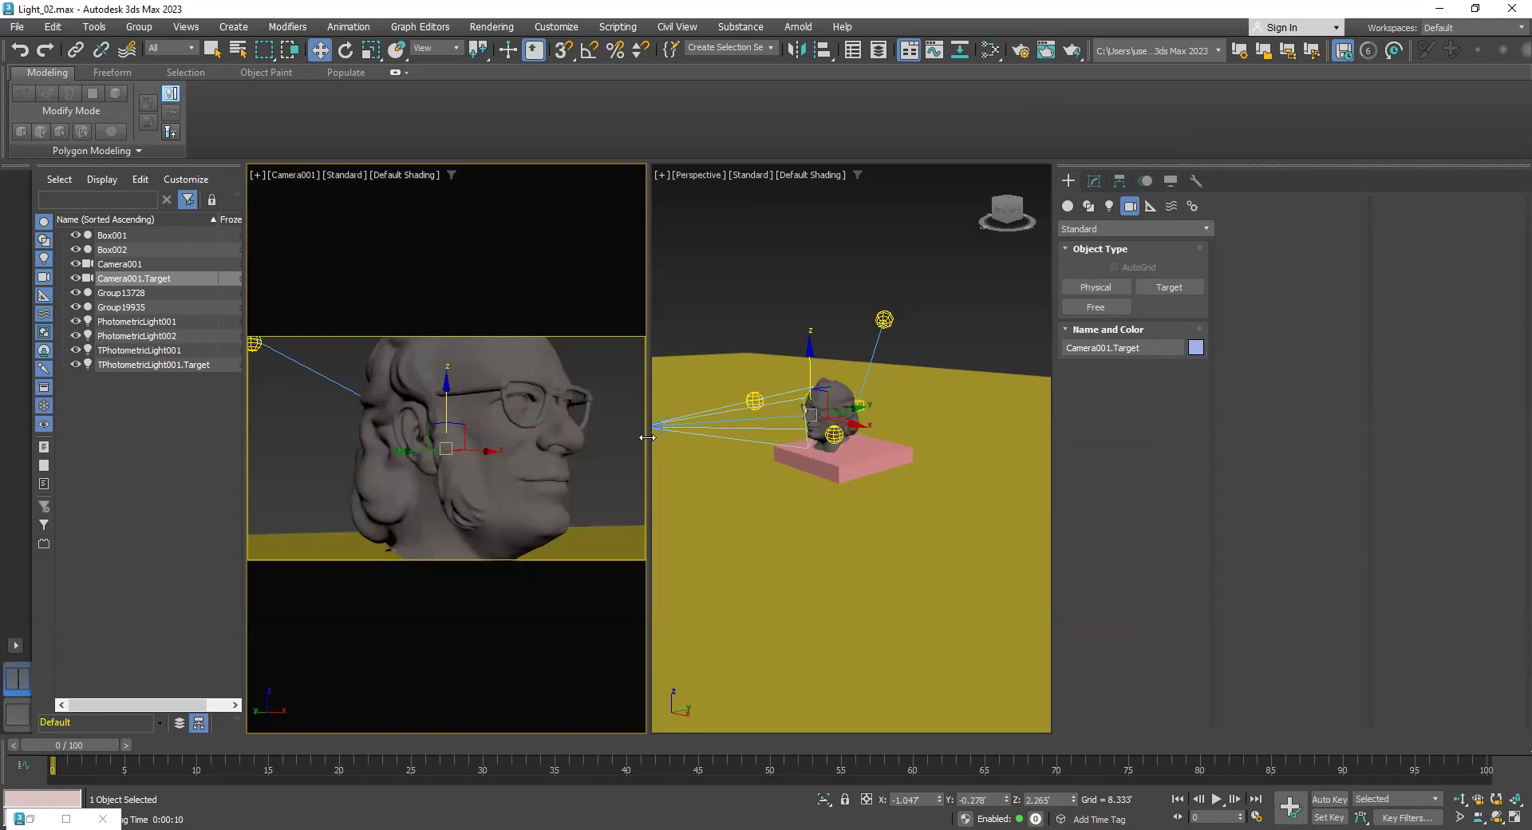
pyautogui.moveTo(660, 435); pyautogui.dragTo(661, 436)
# Try moving the camera diagonally away from the head in the top view, and undo the move
pyautogui.keyDown('alt'); pyautogui.moveTo(866, 343); pyautogui.dragTo(880, 387, button='middle'); pyautogui.keyUp('alt')
pyautogui.press('t')
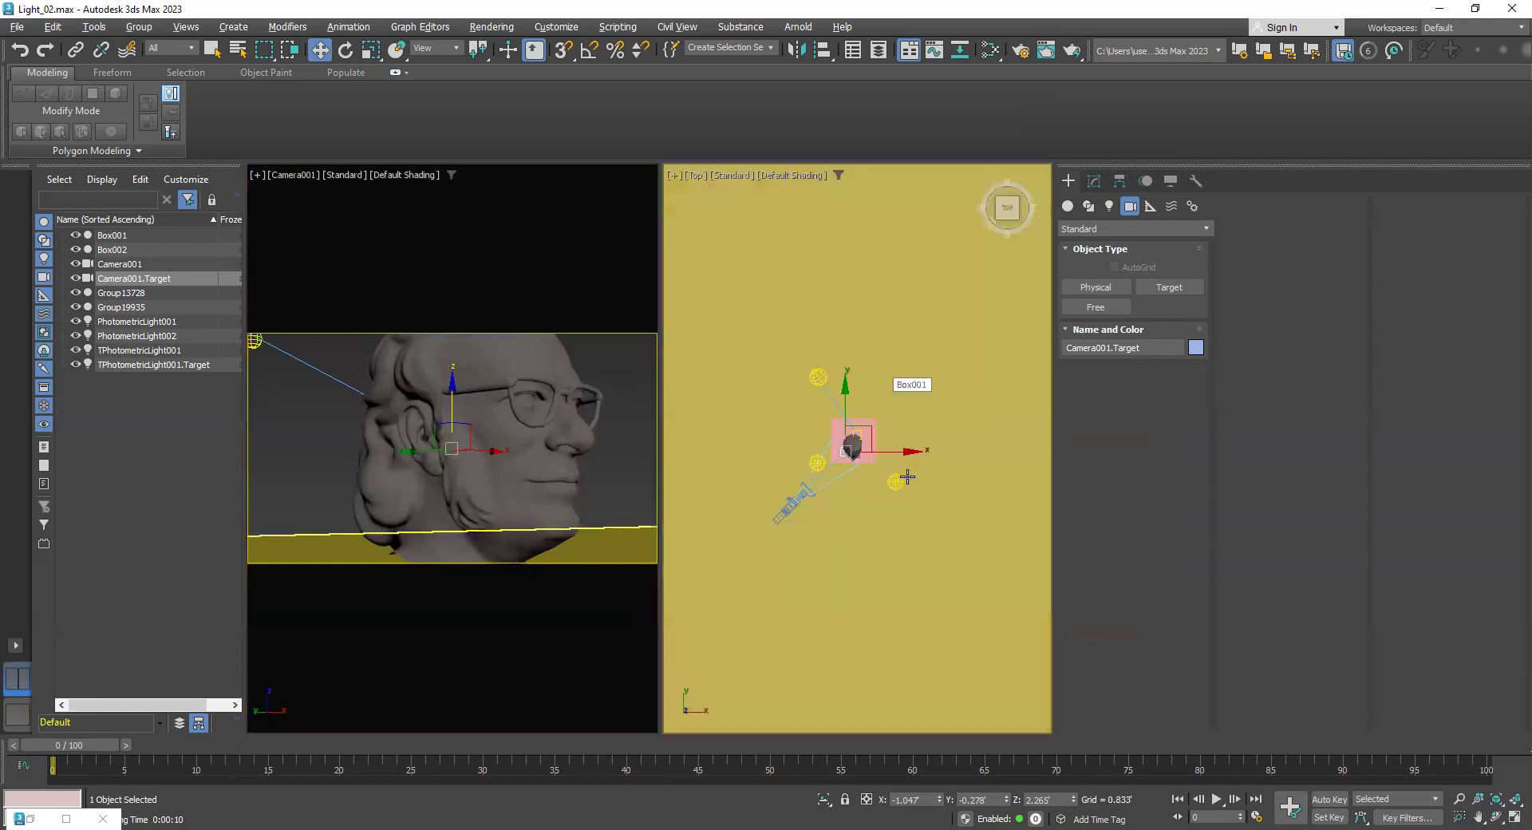
pyautogui.moveTo(877, 419); pyautogui.dragTo(741, 538)
pyautogui.click(821, 484)
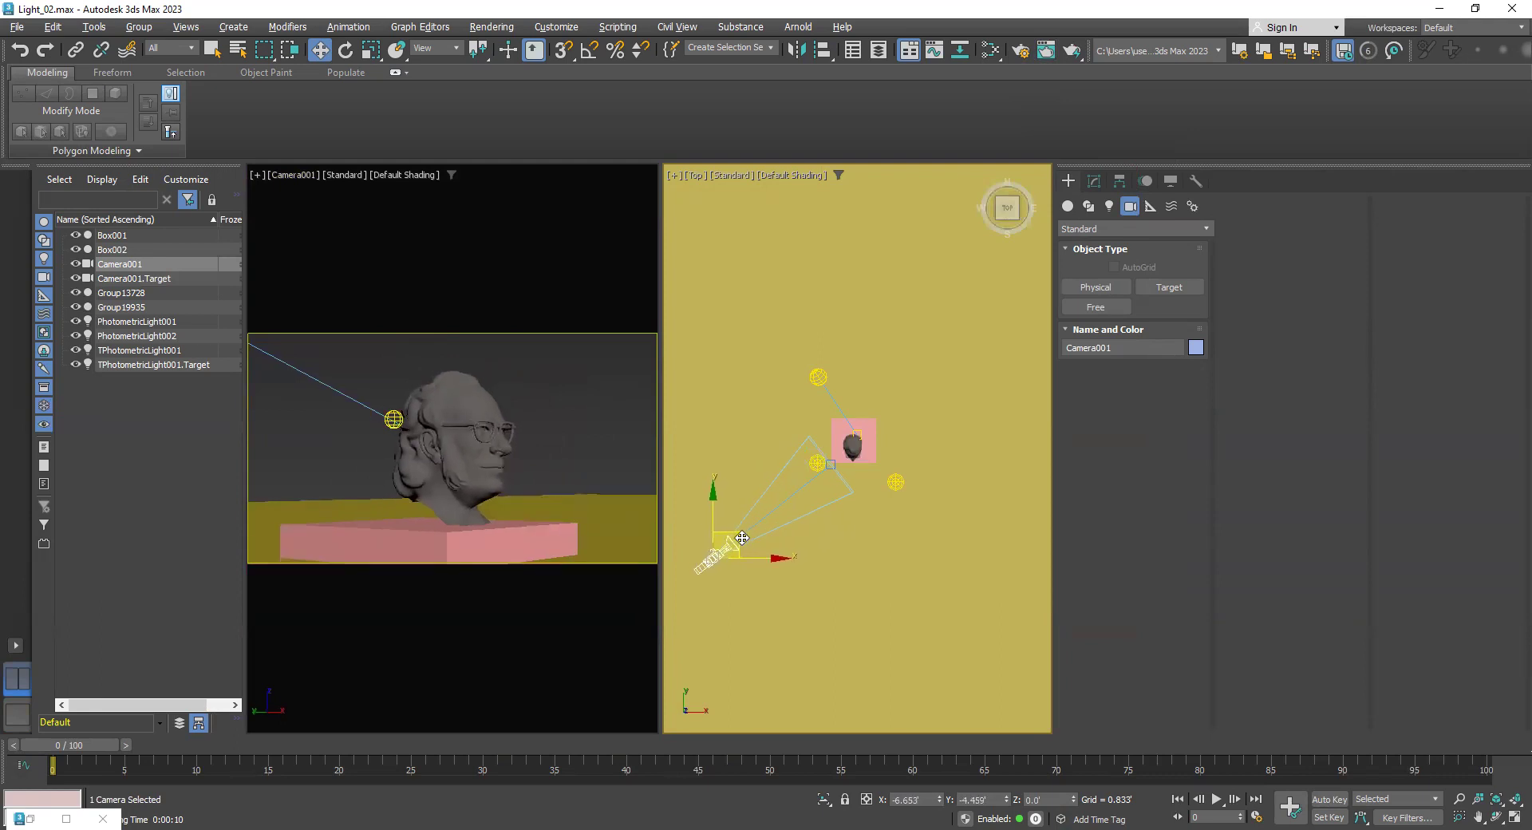
pyautogui.hotkey('ctrl', 'z')
# Move the camera and its target together away from the head in the top view, placing the camera near X -8.6', Y -8.9', and check in perspective
pyautogui.moveTo(813, 495); pyautogui.dragTo(784, 523)
pyautogui.rightClick(733, 528)
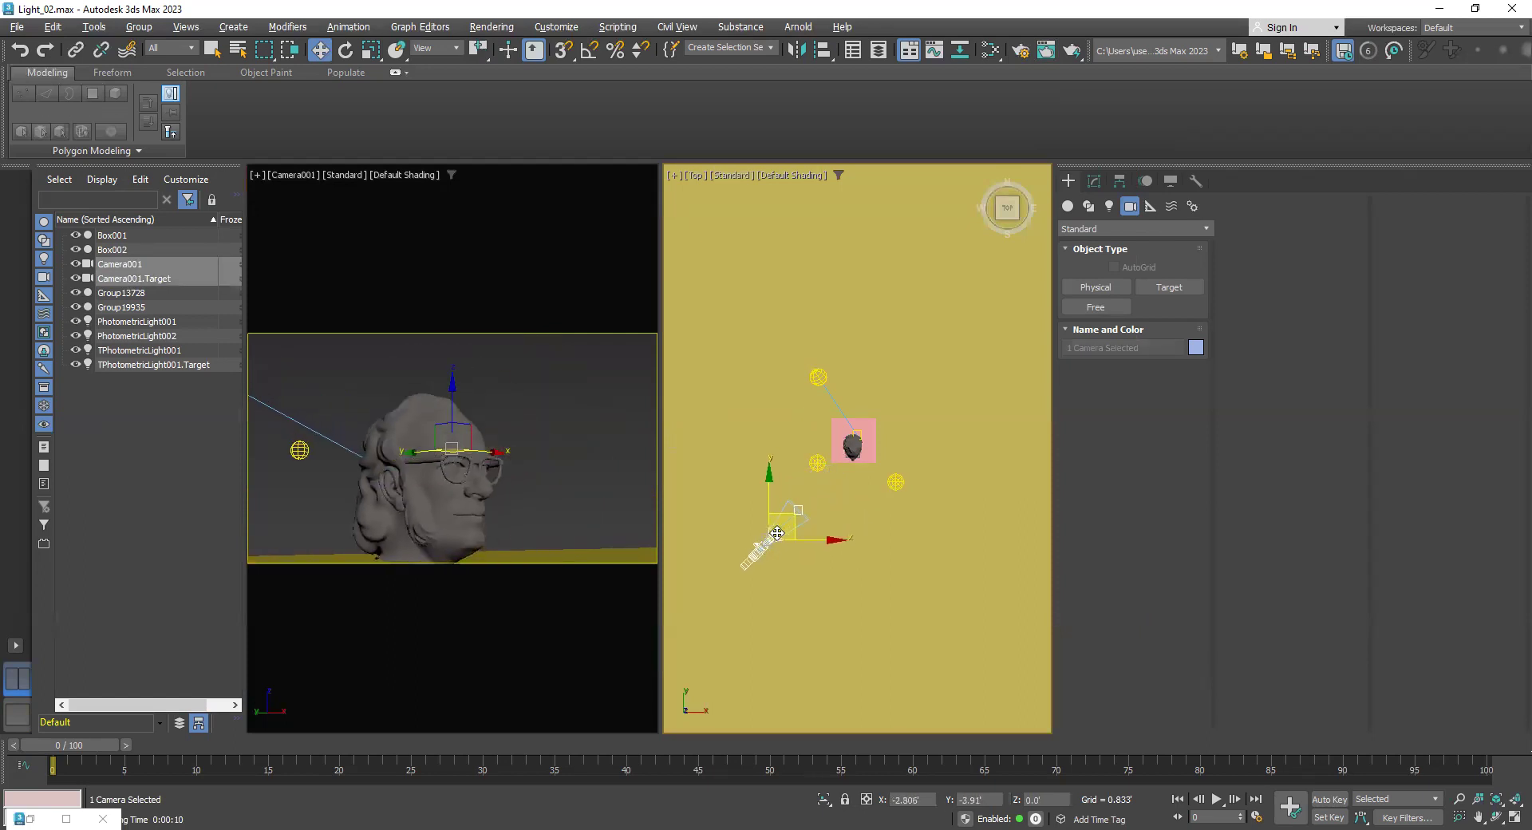
pyautogui.press('p')
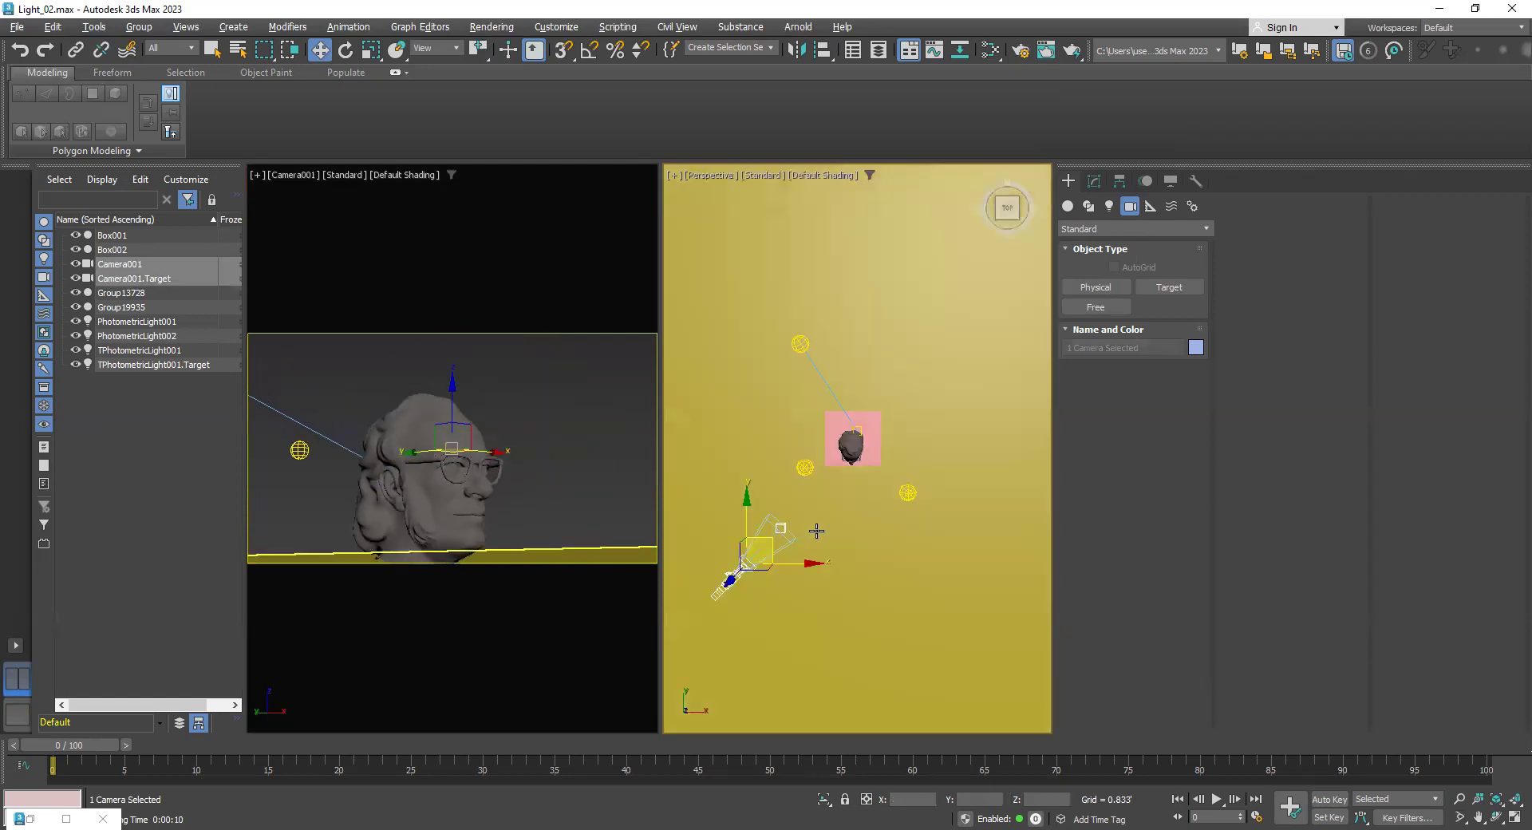
pyautogui.keyDown('alt'); pyautogui.moveTo(862, 542); pyautogui.dragTo(744, 501, button='middle'); pyautogui.keyUp('alt')
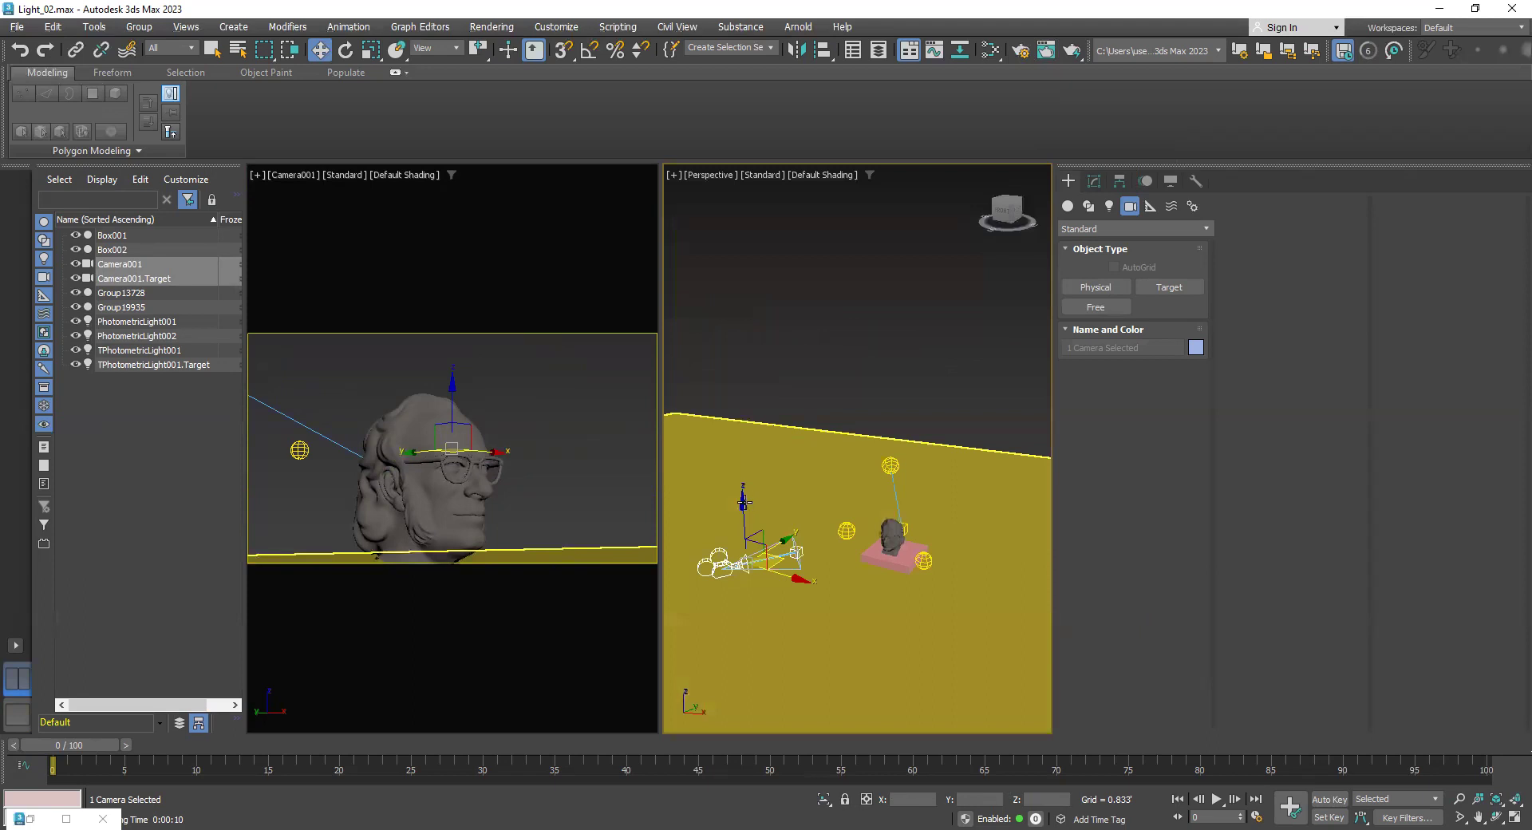
pyautogui.moveTo(743, 502)
pyautogui.mouseDown()
pyautogui.moveTo(744, 483)
pyautogui.moveTo(750, 510)
pyautogui.mouseUp()
pyautogui.keyDown('alt'); pyautogui.moveTo(745, 510); pyautogui.dragTo(741, 508, button='middle'); pyautogui.keyUp('alt')
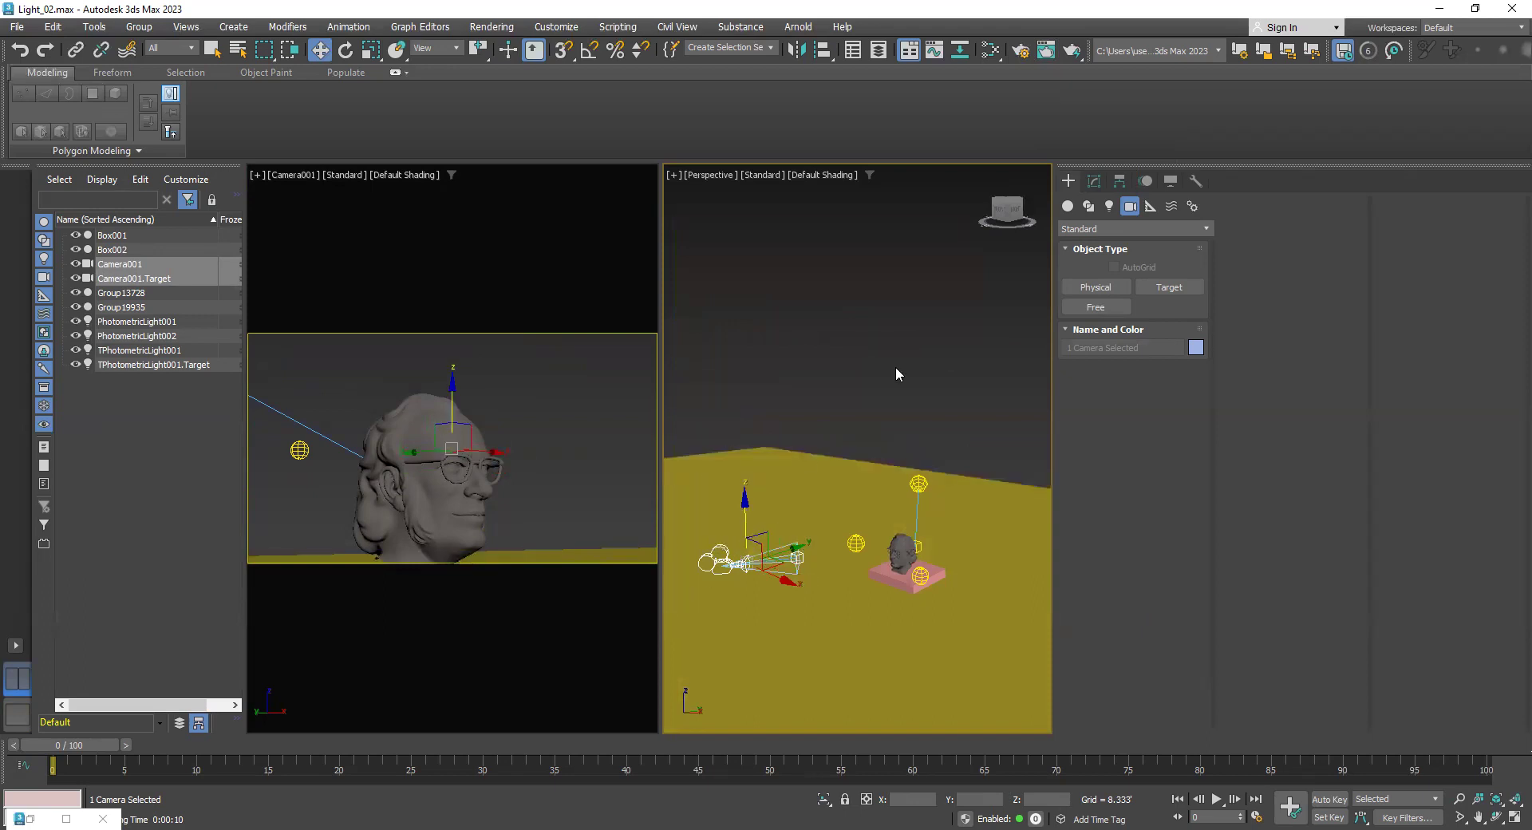
# Compare Camera001's stock lenses from 15 mm through 35 mm in the camera view and finish on the 50 mm lens
pyautogui.click(1095, 182)
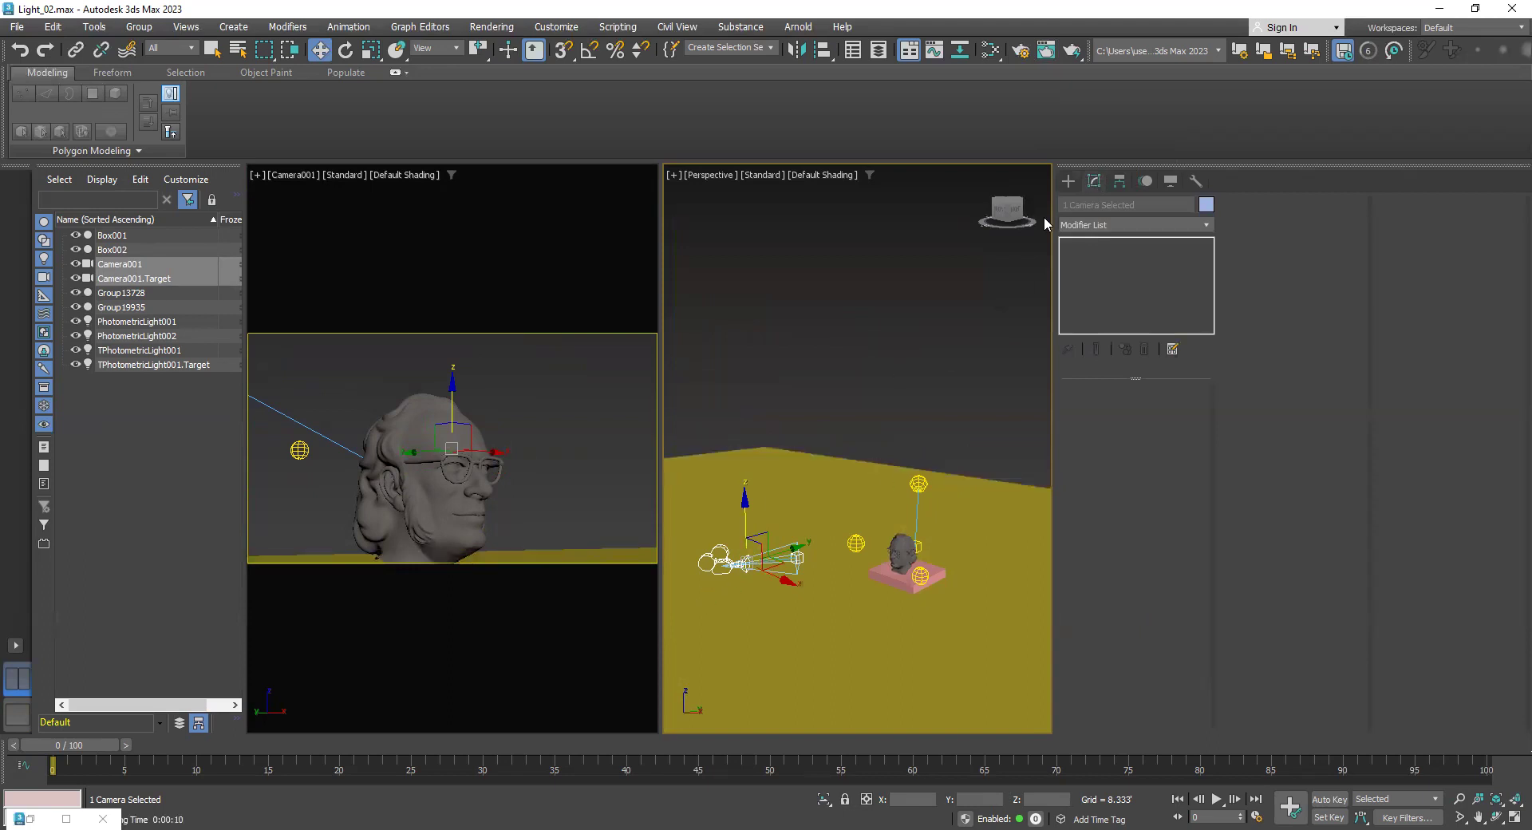
pyautogui.click(160, 426)
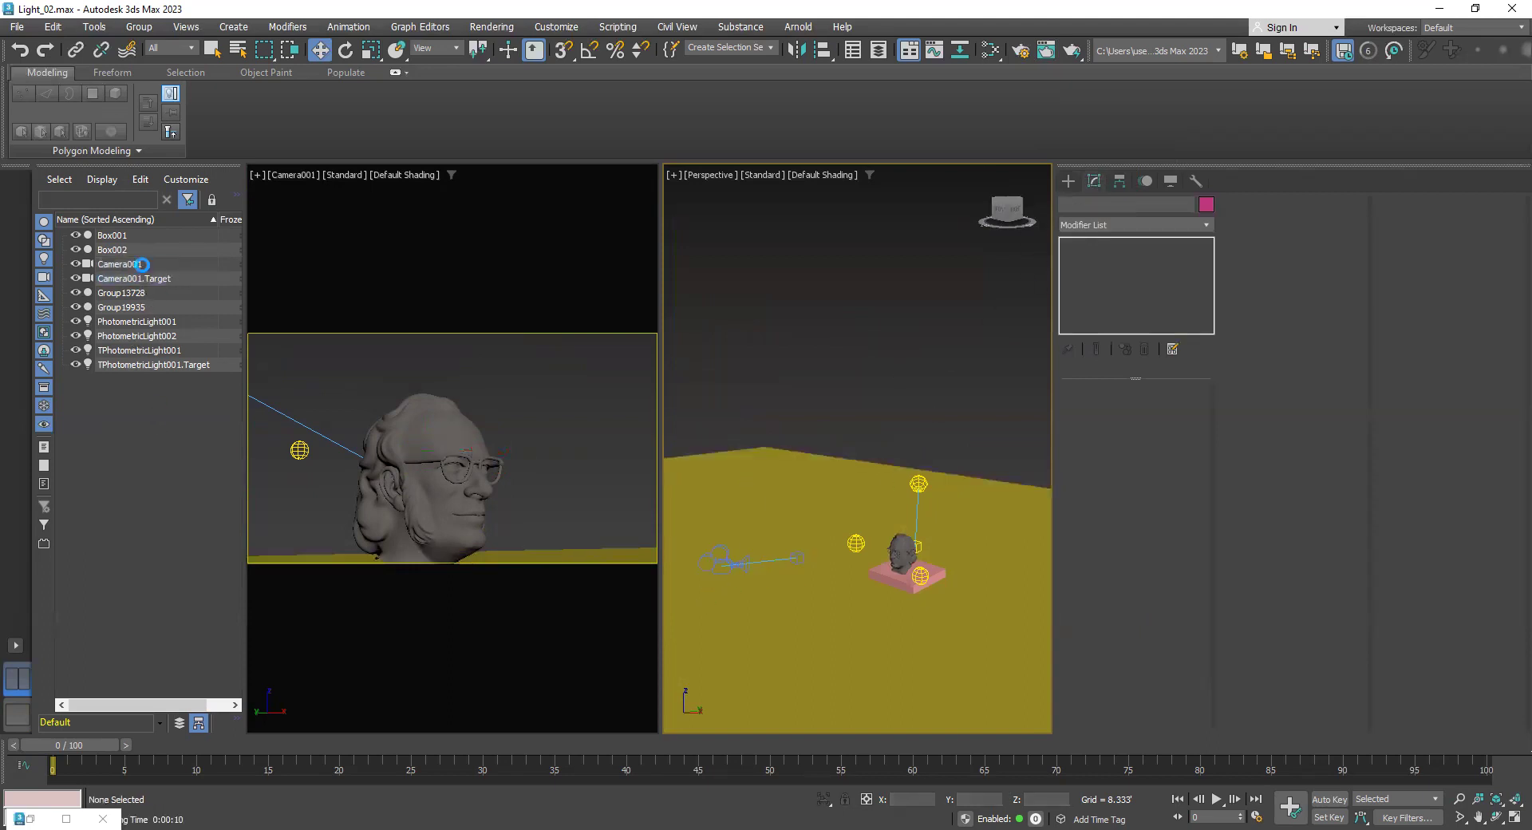
pyautogui.click(144, 264)
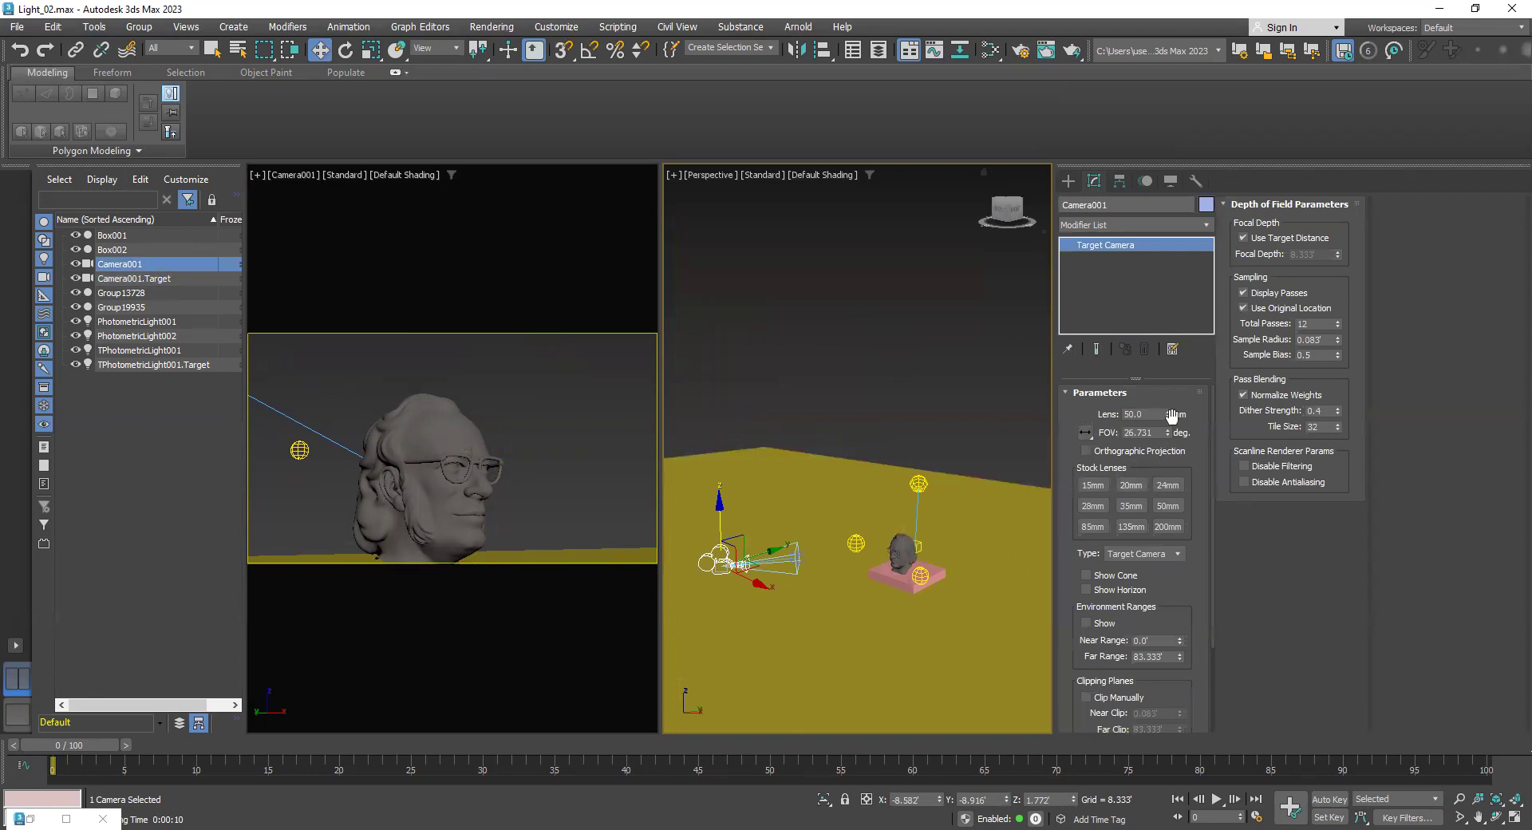
pyautogui.click(1100, 488)
pyautogui.click(1131, 485)
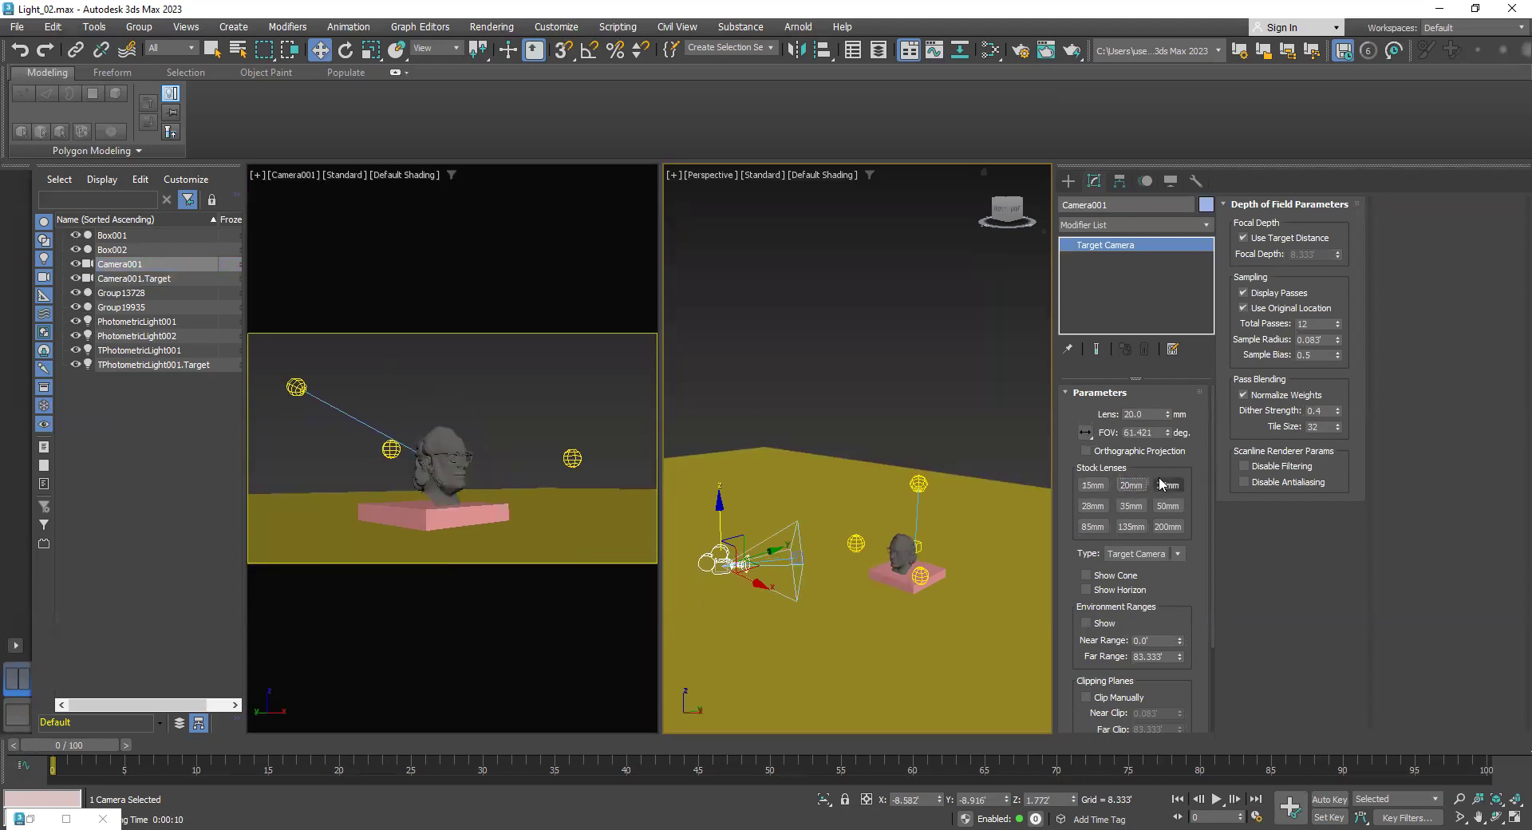
pyautogui.click(1164, 488)
pyautogui.click(1092, 506)
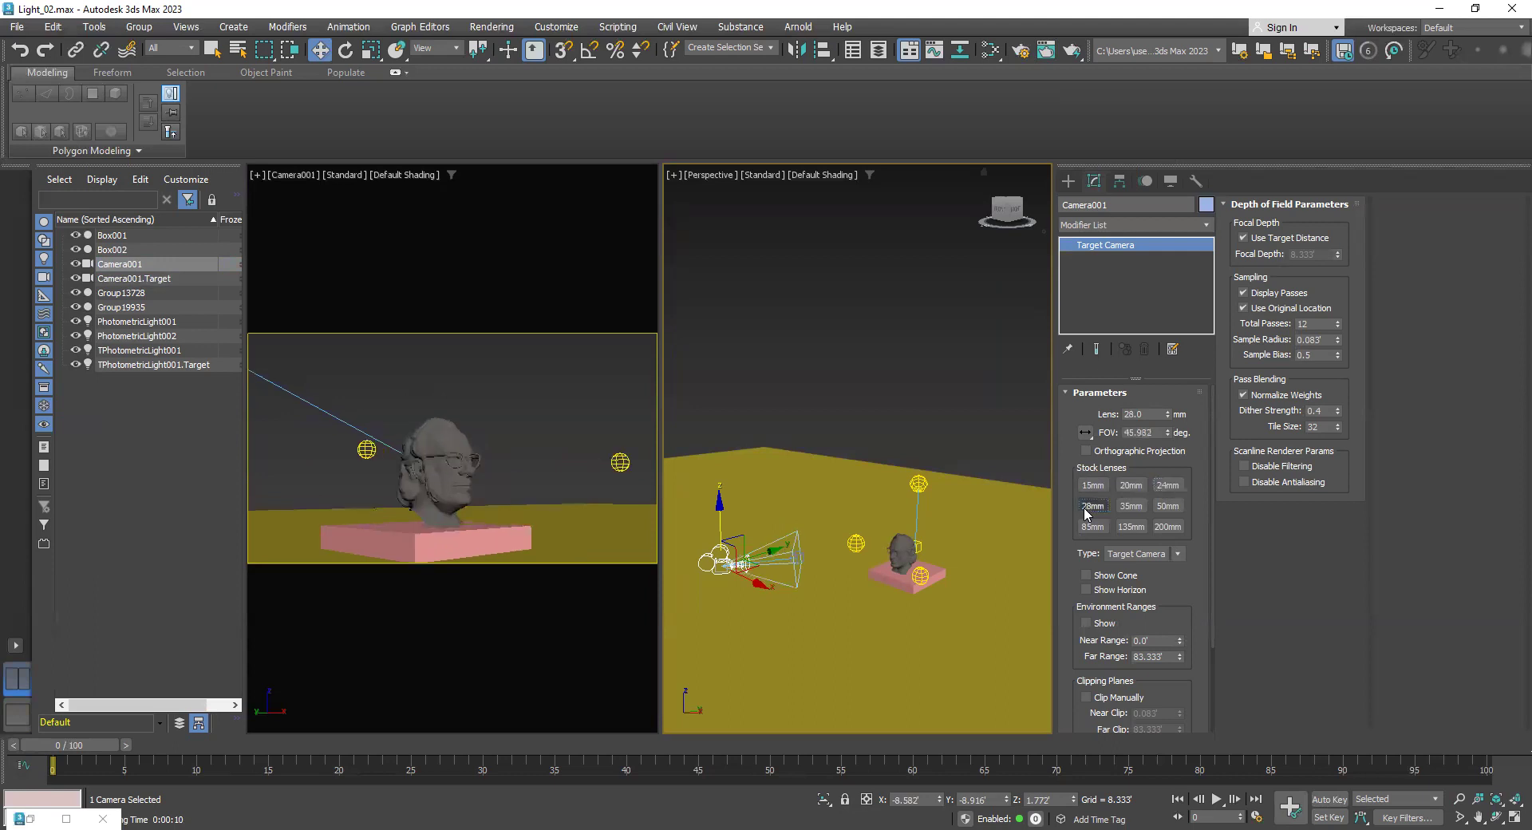
pyautogui.click(1129, 507)
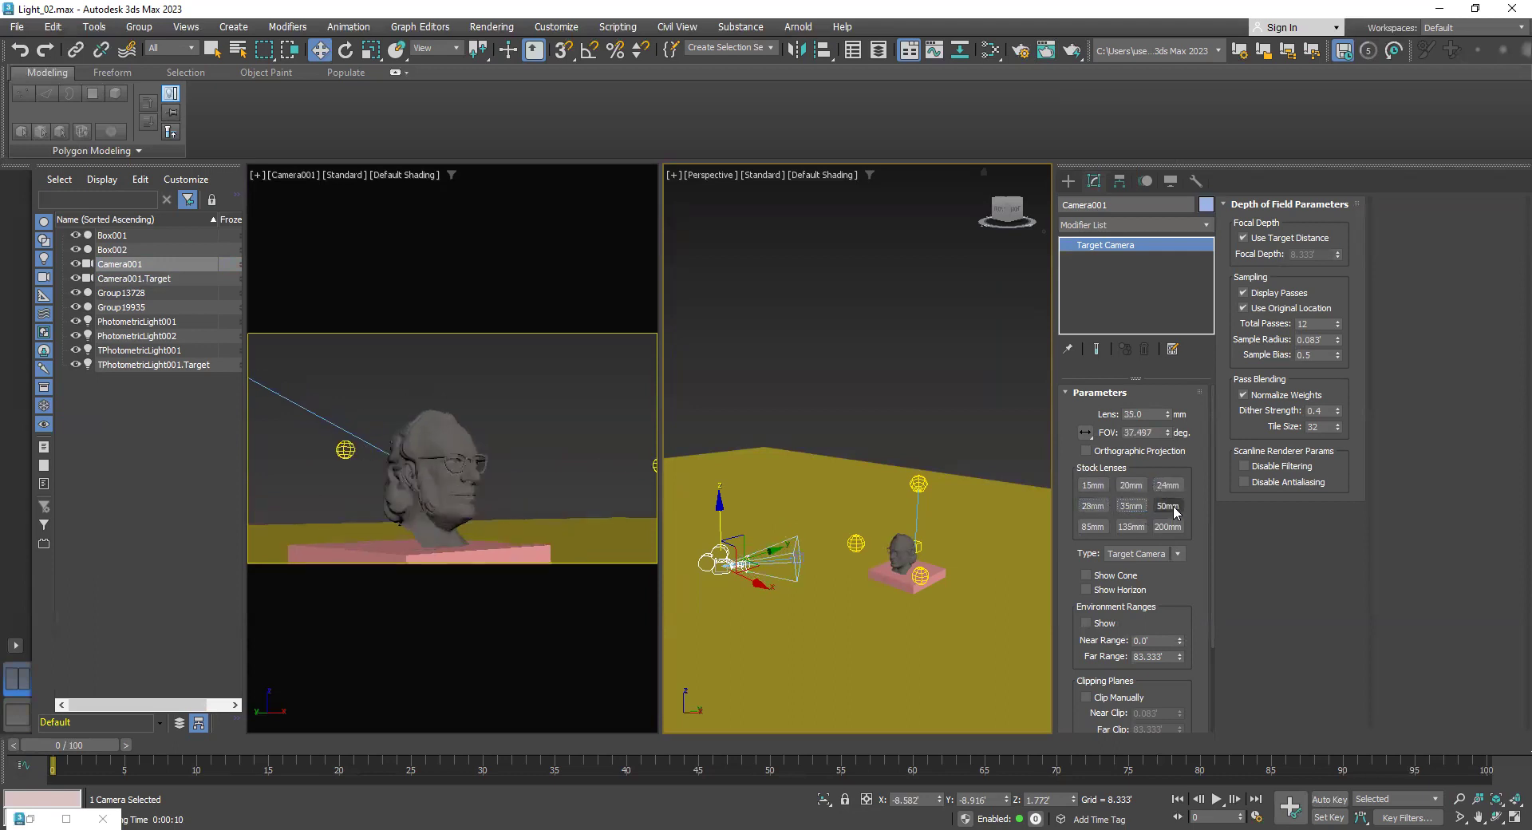
pyautogui.click(1171, 508)
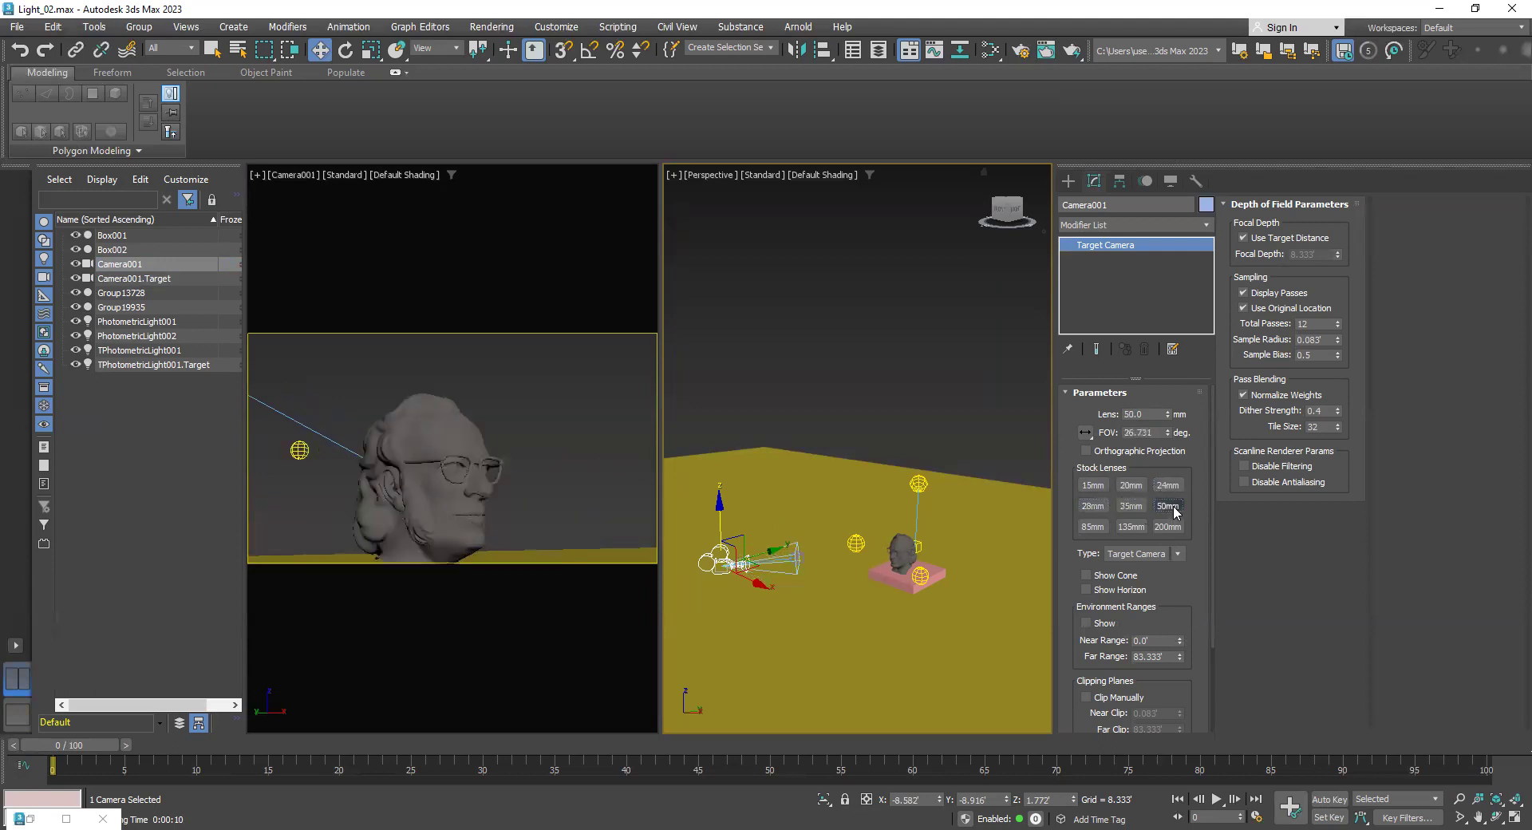
# Reposition the target of Camera001 in the perspective and top views to recentre the head in the camera view
pyautogui.click(156, 281)
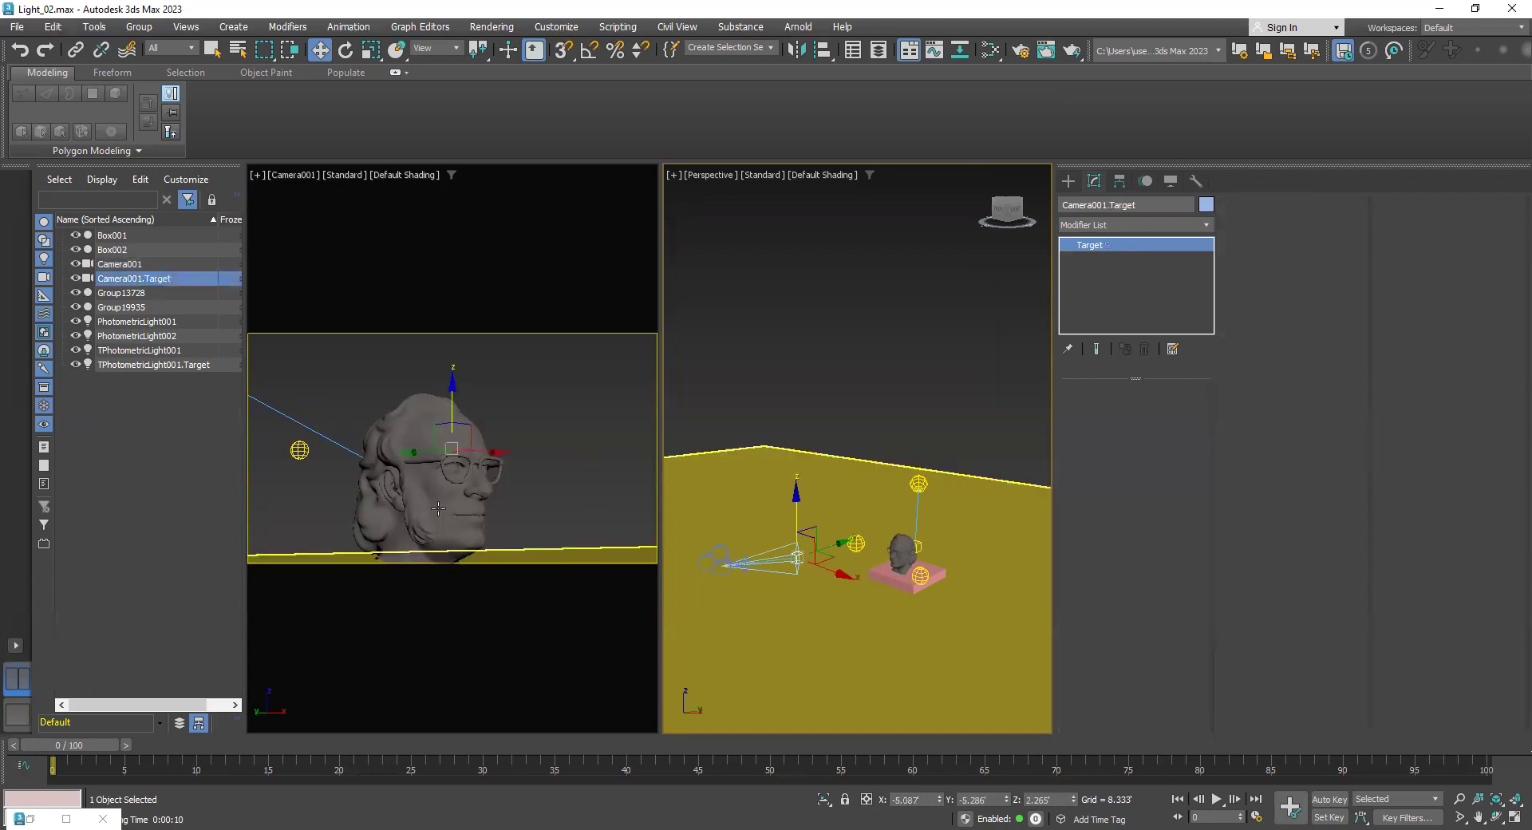
pyautogui.moveTo(842, 550); pyautogui.dragTo(870, 577)
pyautogui.moveTo(821, 500); pyautogui.dragTo(861, 549)
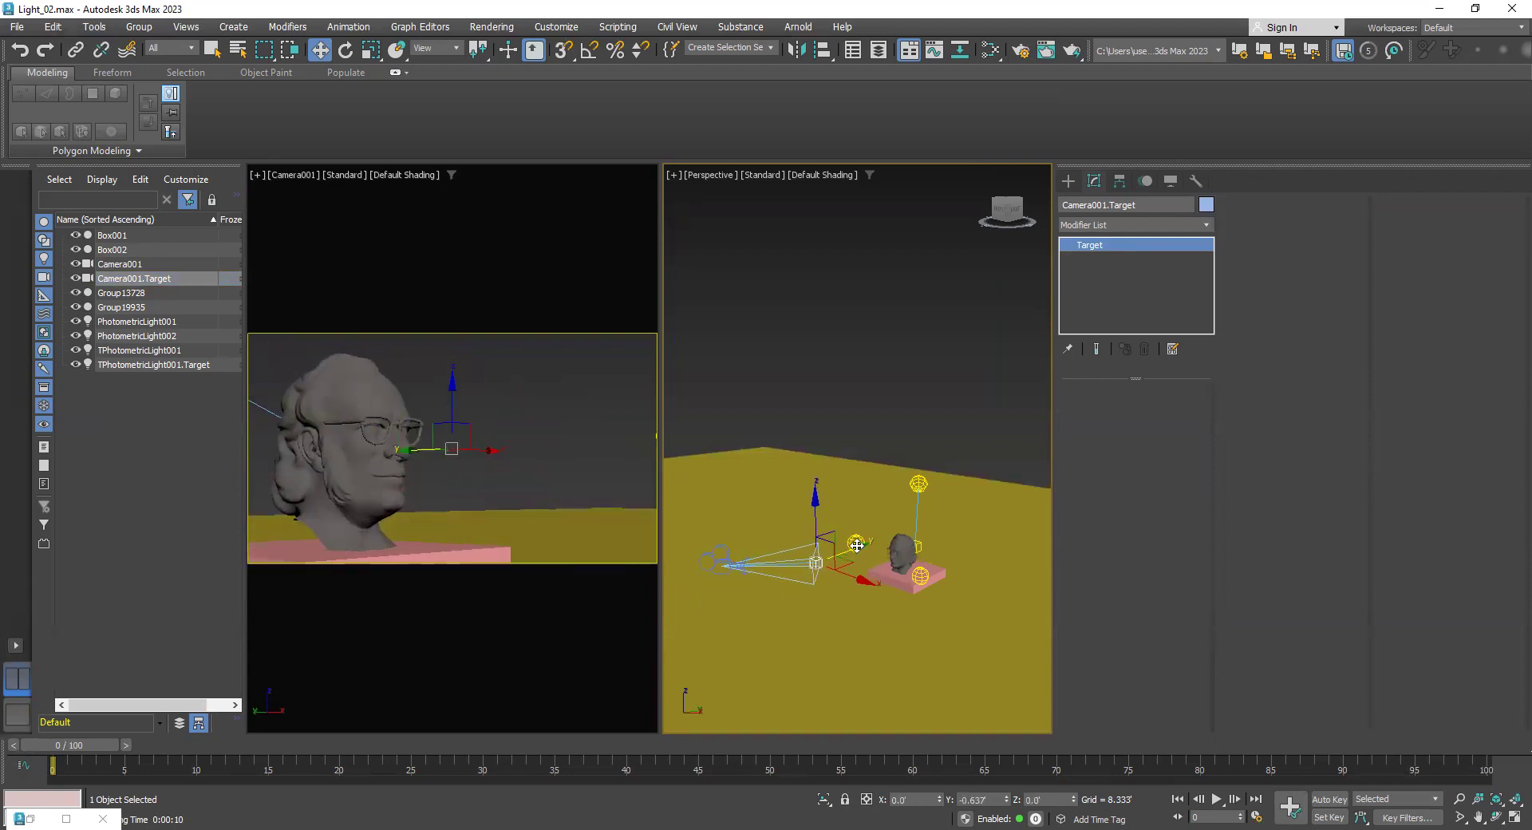
pyautogui.press('t')
pyautogui.moveTo(842, 485); pyautogui.dragTo(818, 496)
# Move Camera001 farther from the head in the top view to about X -10.8', Y -11.7', and make the camera viewport active
pyautogui.click(778, 547)
pyautogui.moveTo(779, 547); pyautogui.dragTo(791, 582)
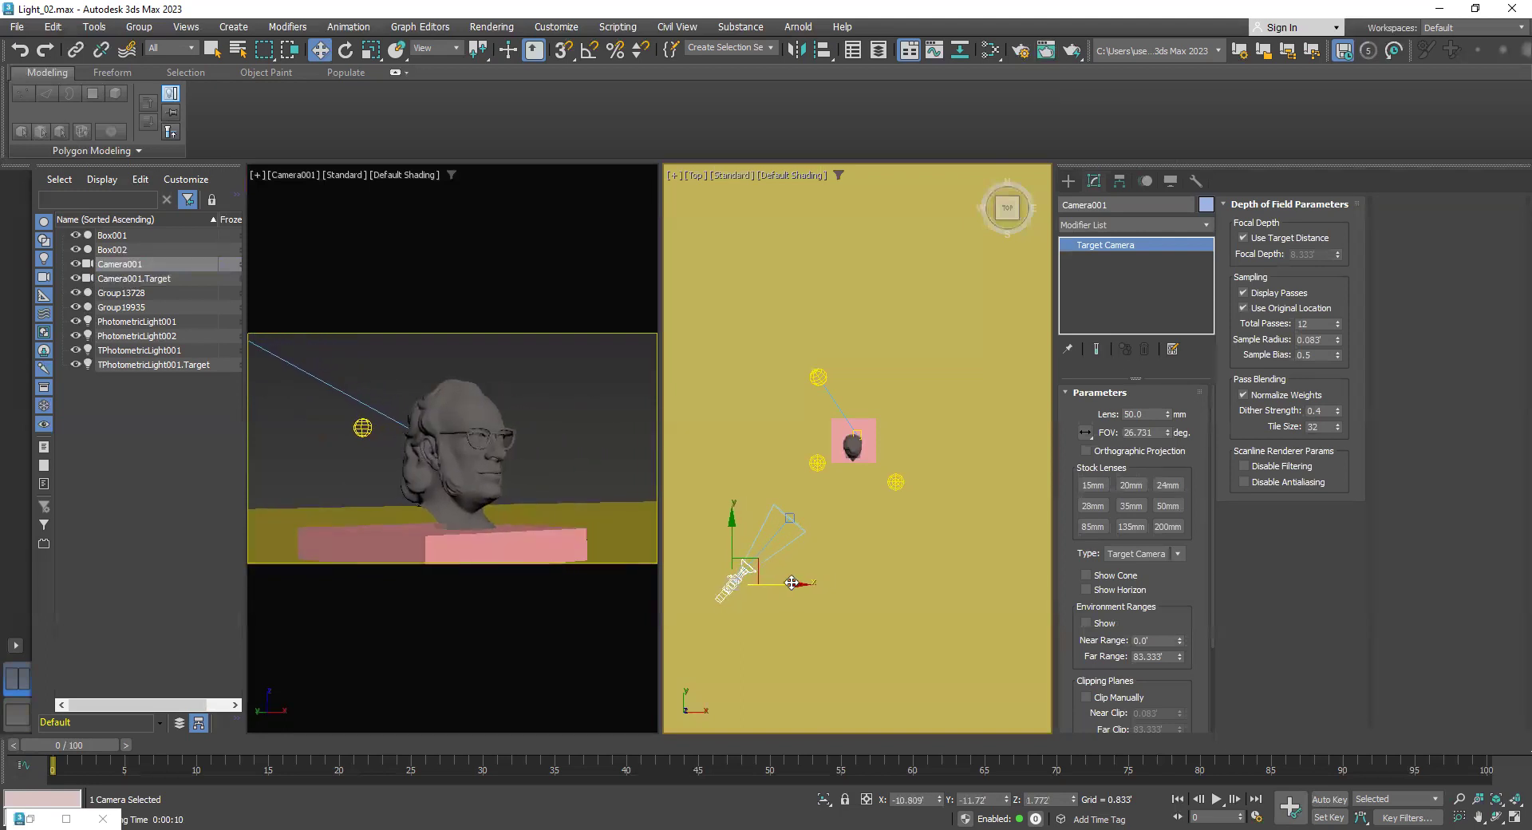
pyautogui.click(580, 423)
# Set the view to render to Column 1, Column 1 - Camera001, render it with ART Renderer, and close the image
pyautogui.press('F10')
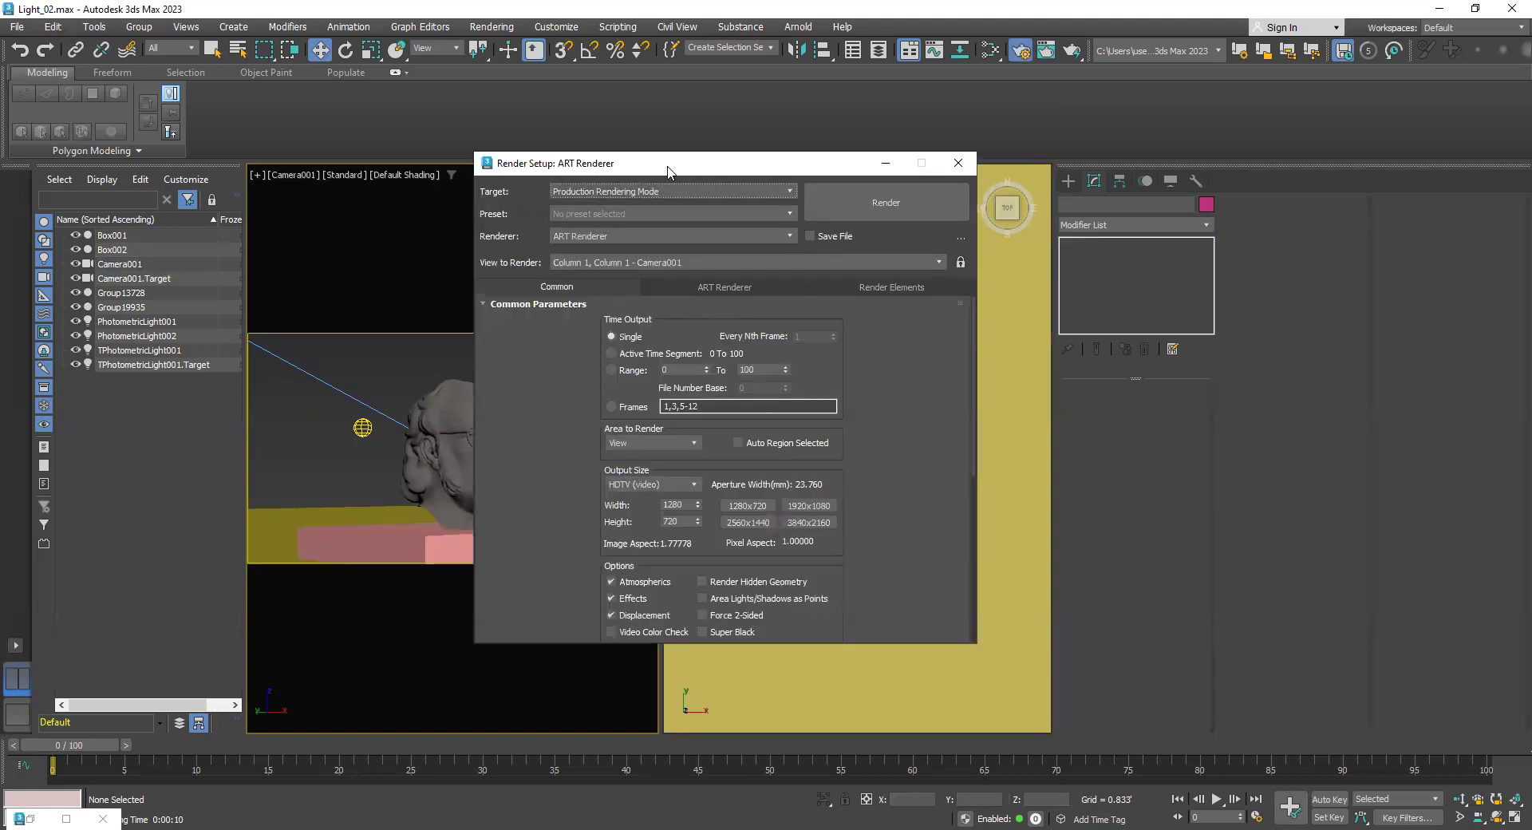
pyautogui.moveTo(782, 173); pyautogui.dragTo(899, 183)
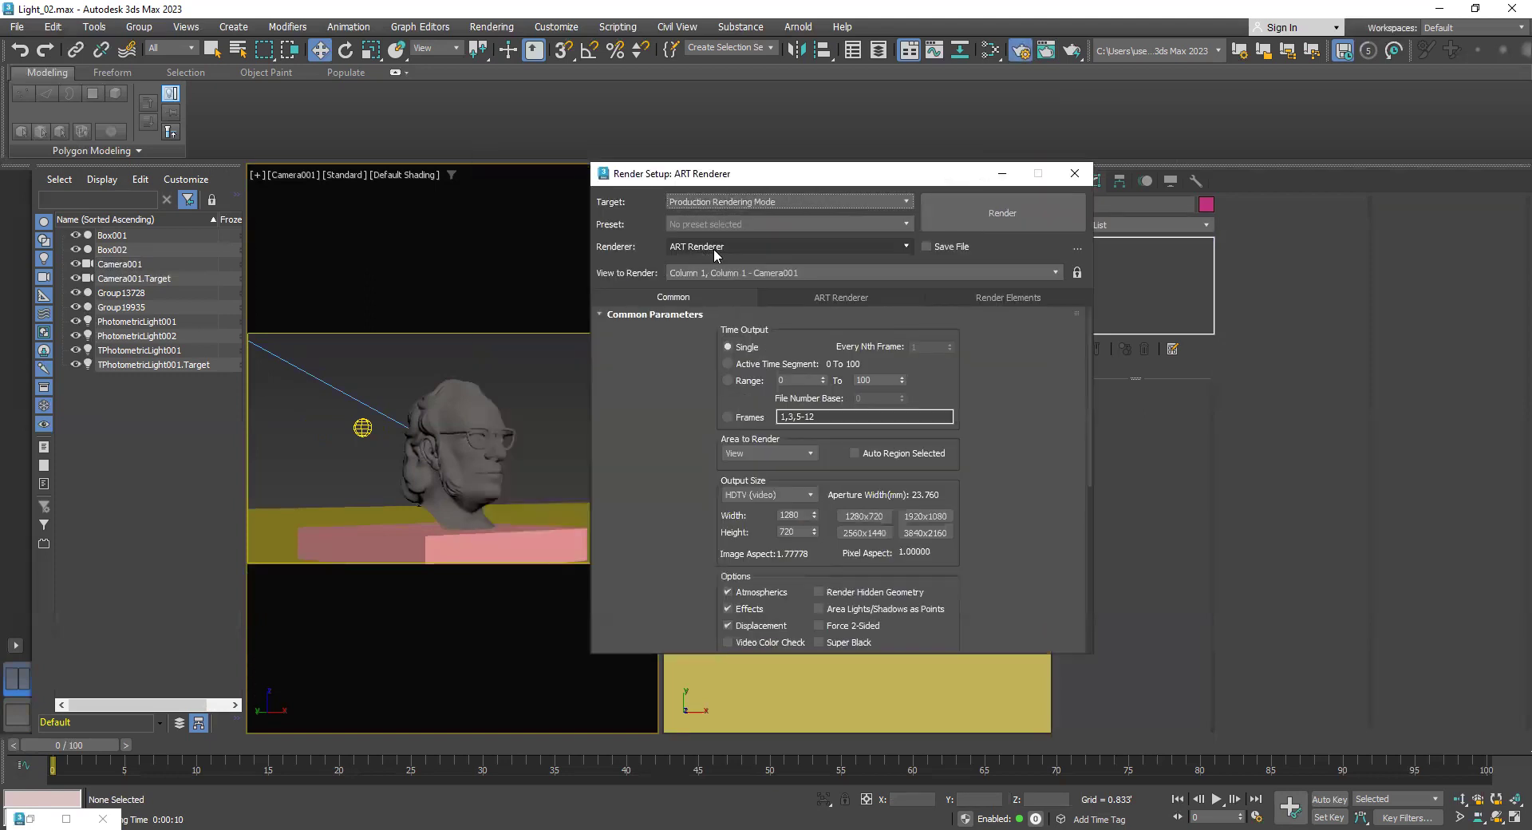
pyautogui.click(843, 269)
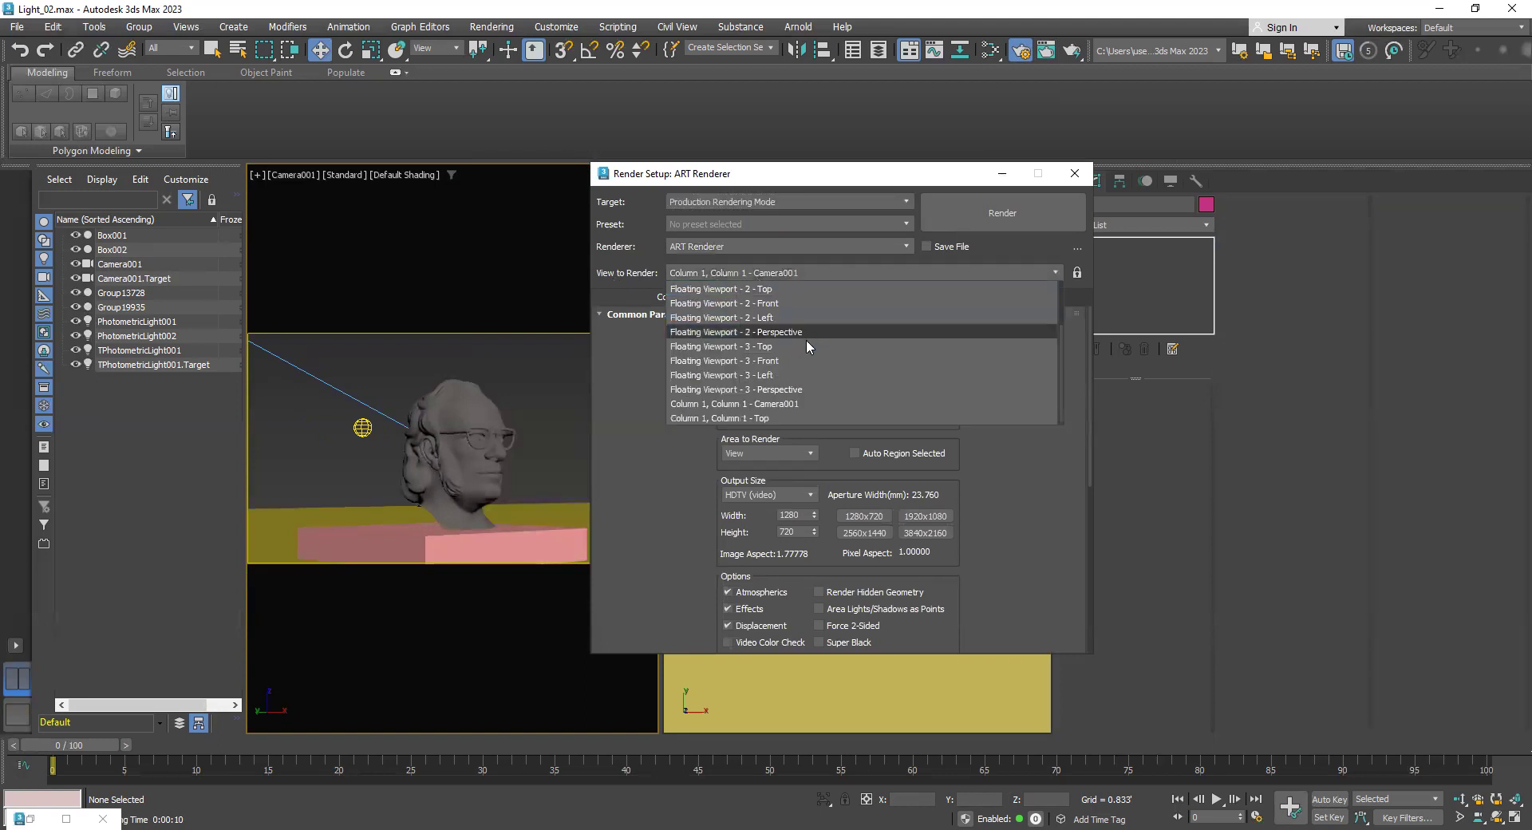
pyautogui.click(844, 404)
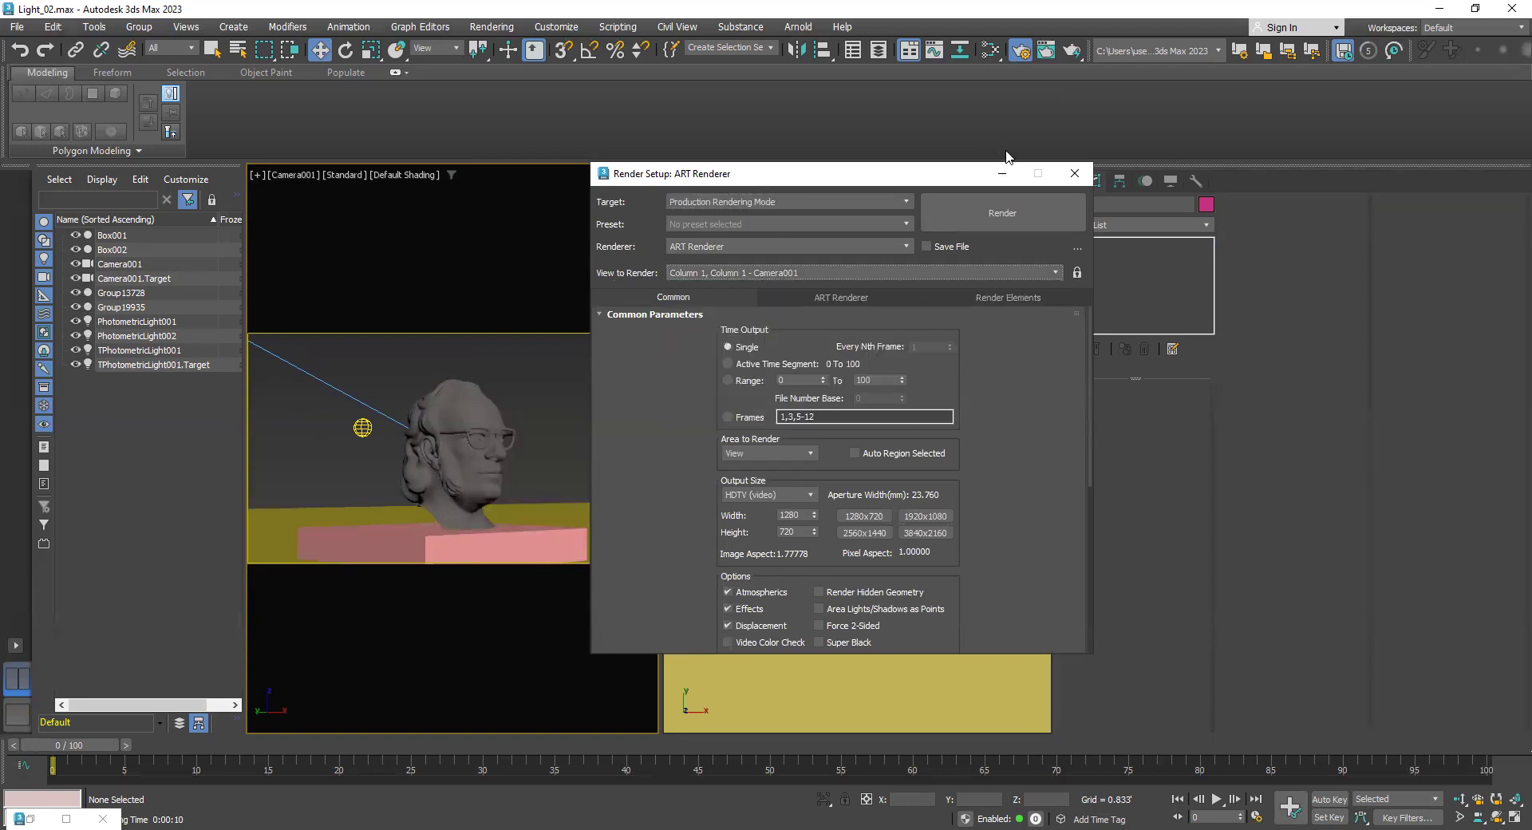
pyautogui.click(1004, 213)
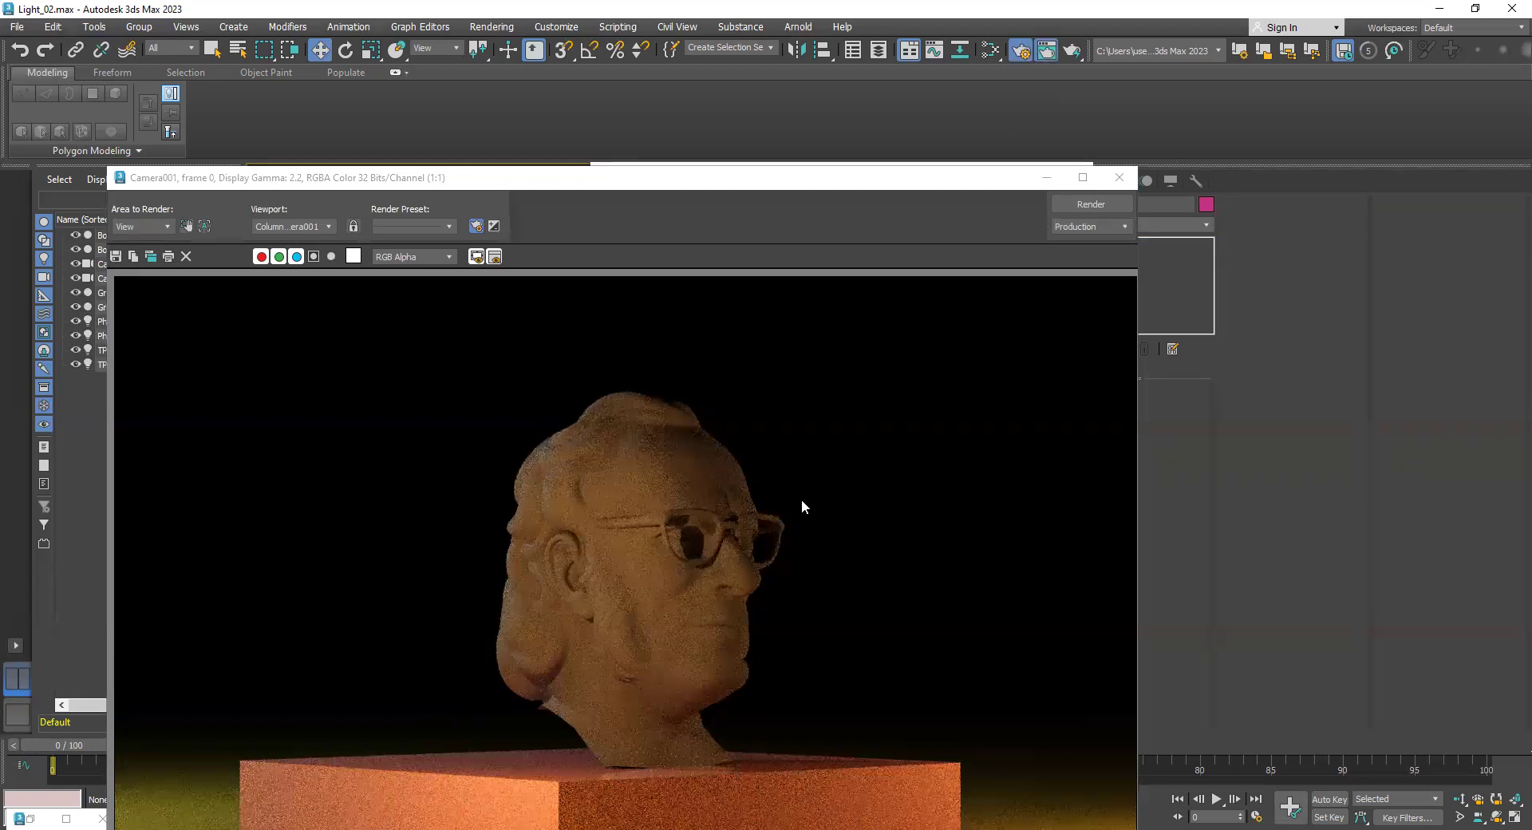
pyautogui.click(1127, 183)
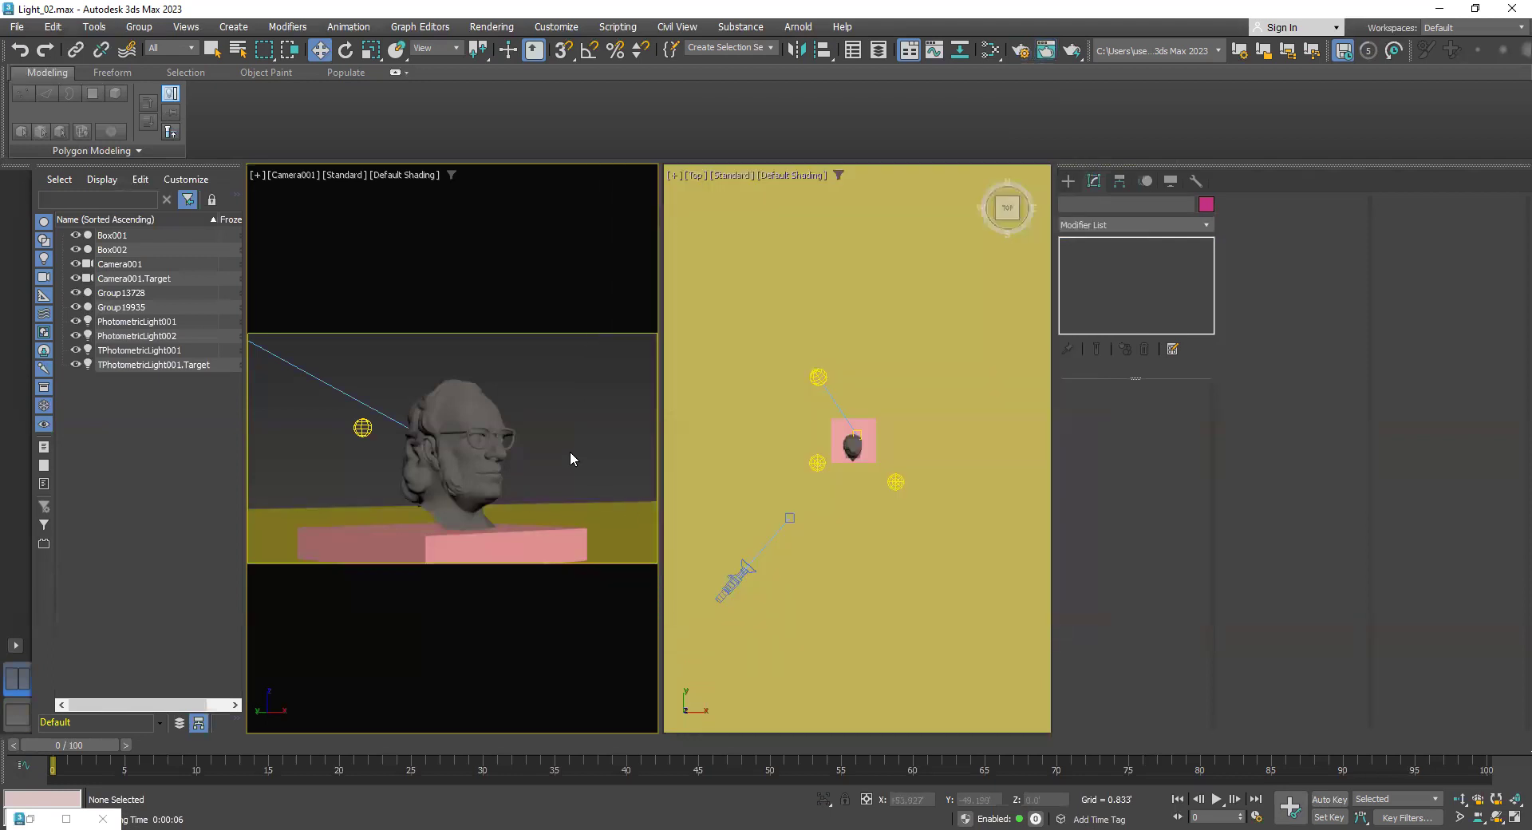
# Switch the camera viewport to perspective and back to the Camera001 view
pyautogui.click(298, 184)
pyautogui.press('p')
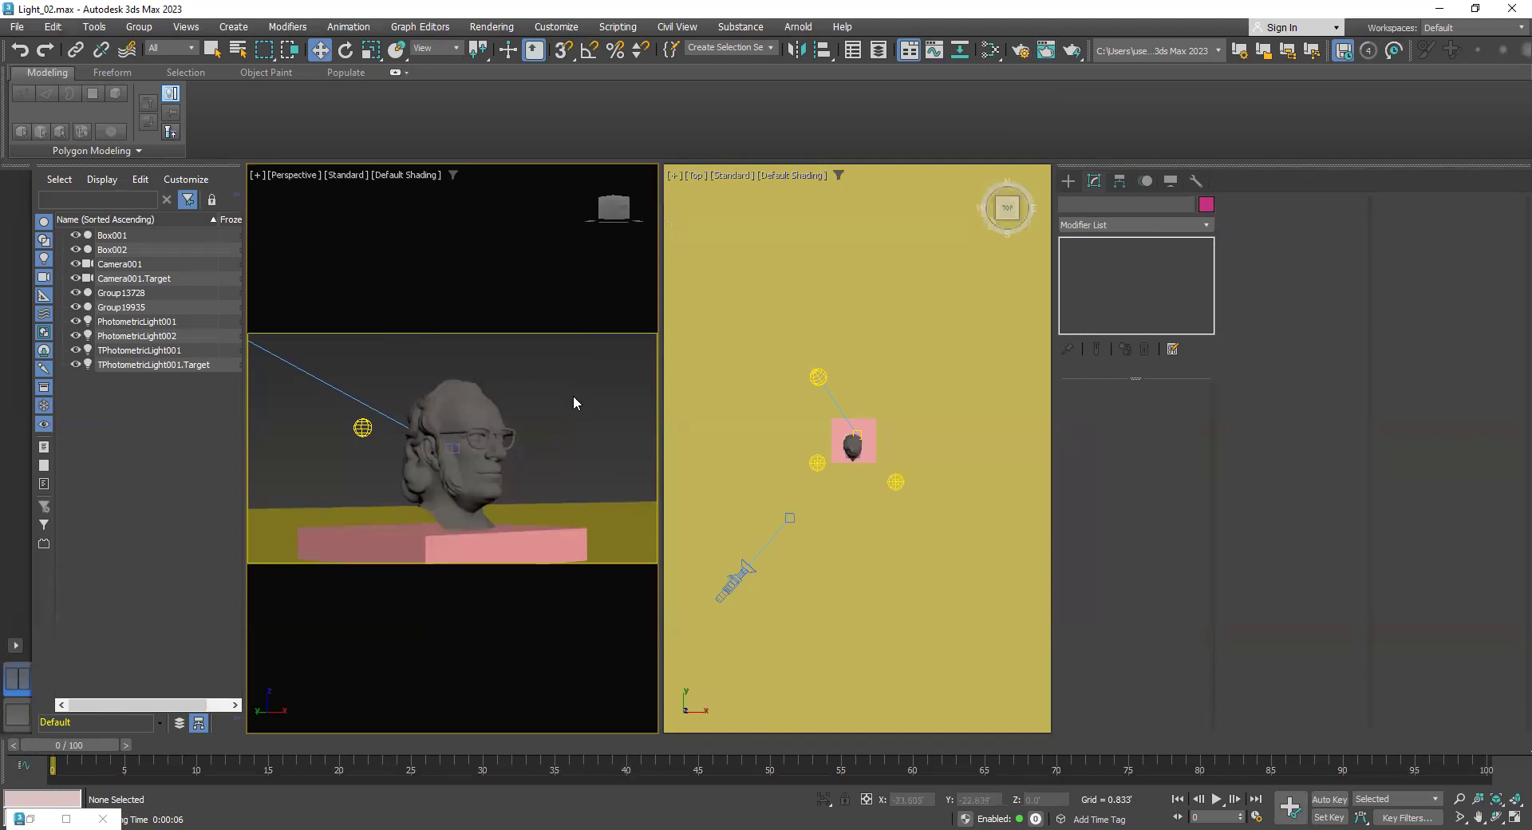
pyautogui.press('c')
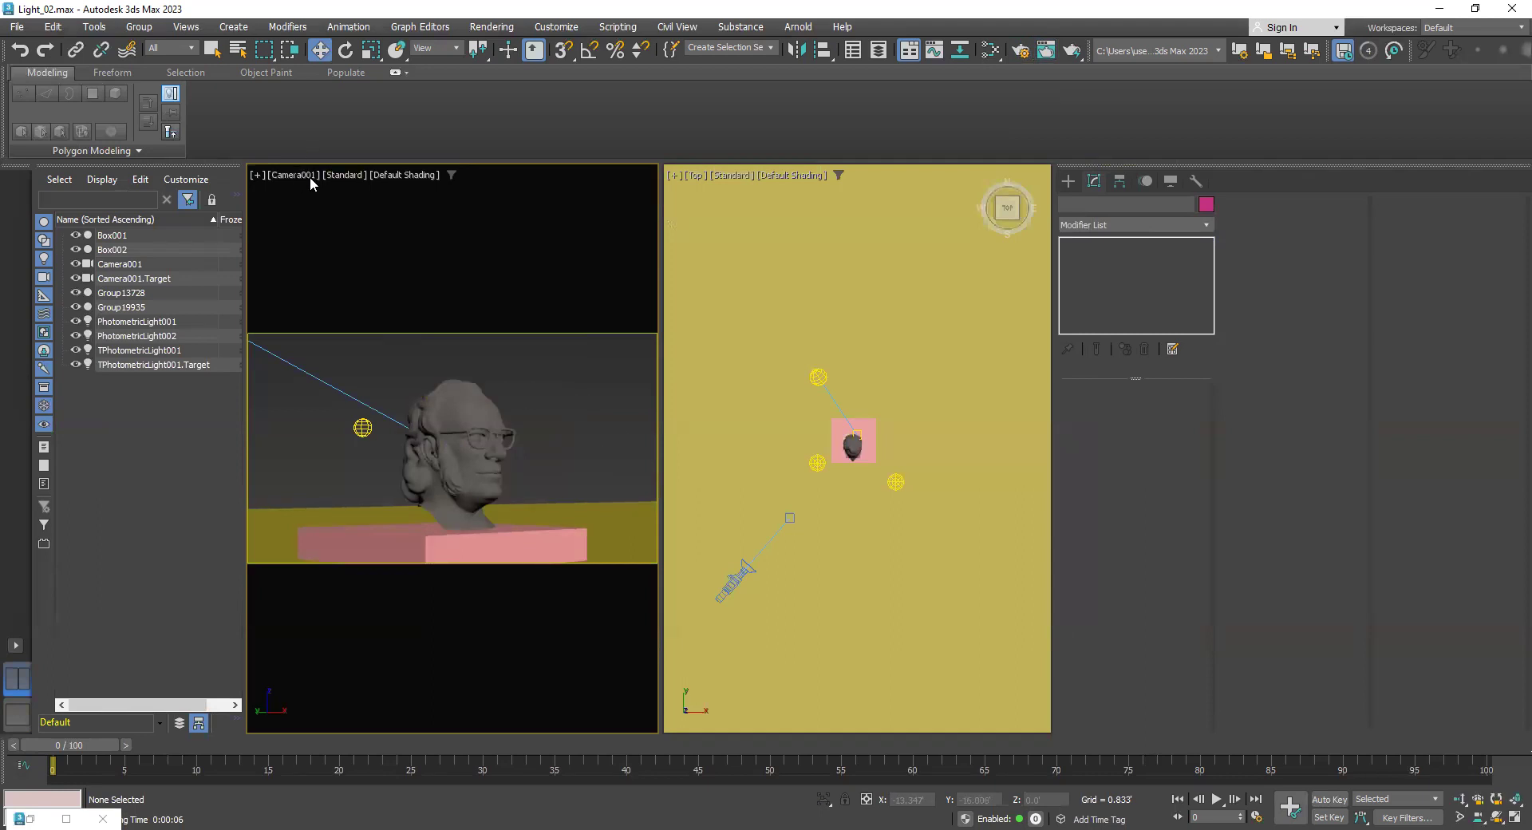
# Create a second target camera in the top view at about X 10.0', Y -10.0', aimed toward the head, and activate the Move tool
pyautogui.click(1076, 183)
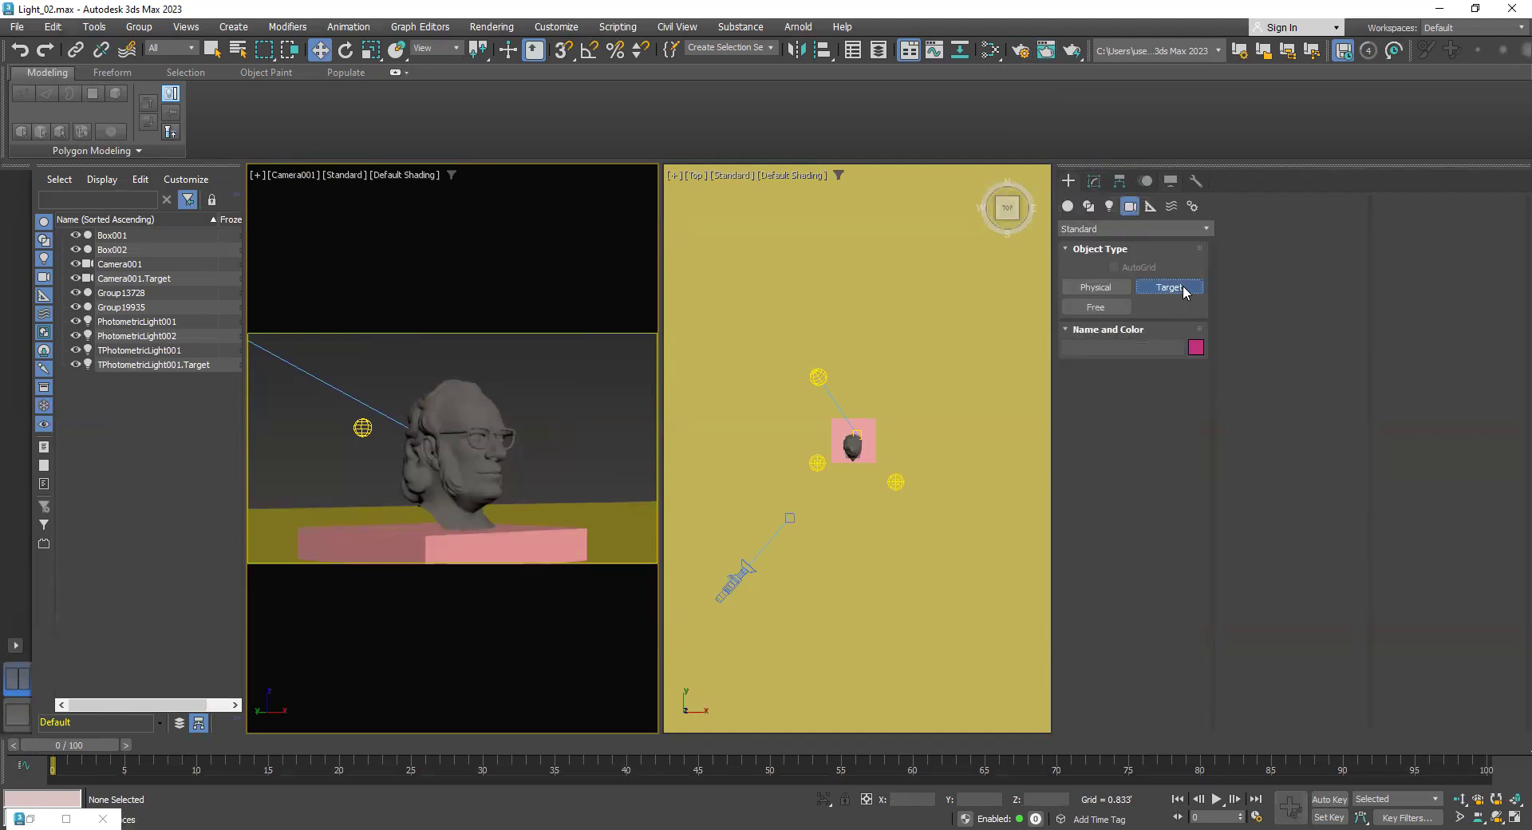
pyautogui.click(1170, 287)
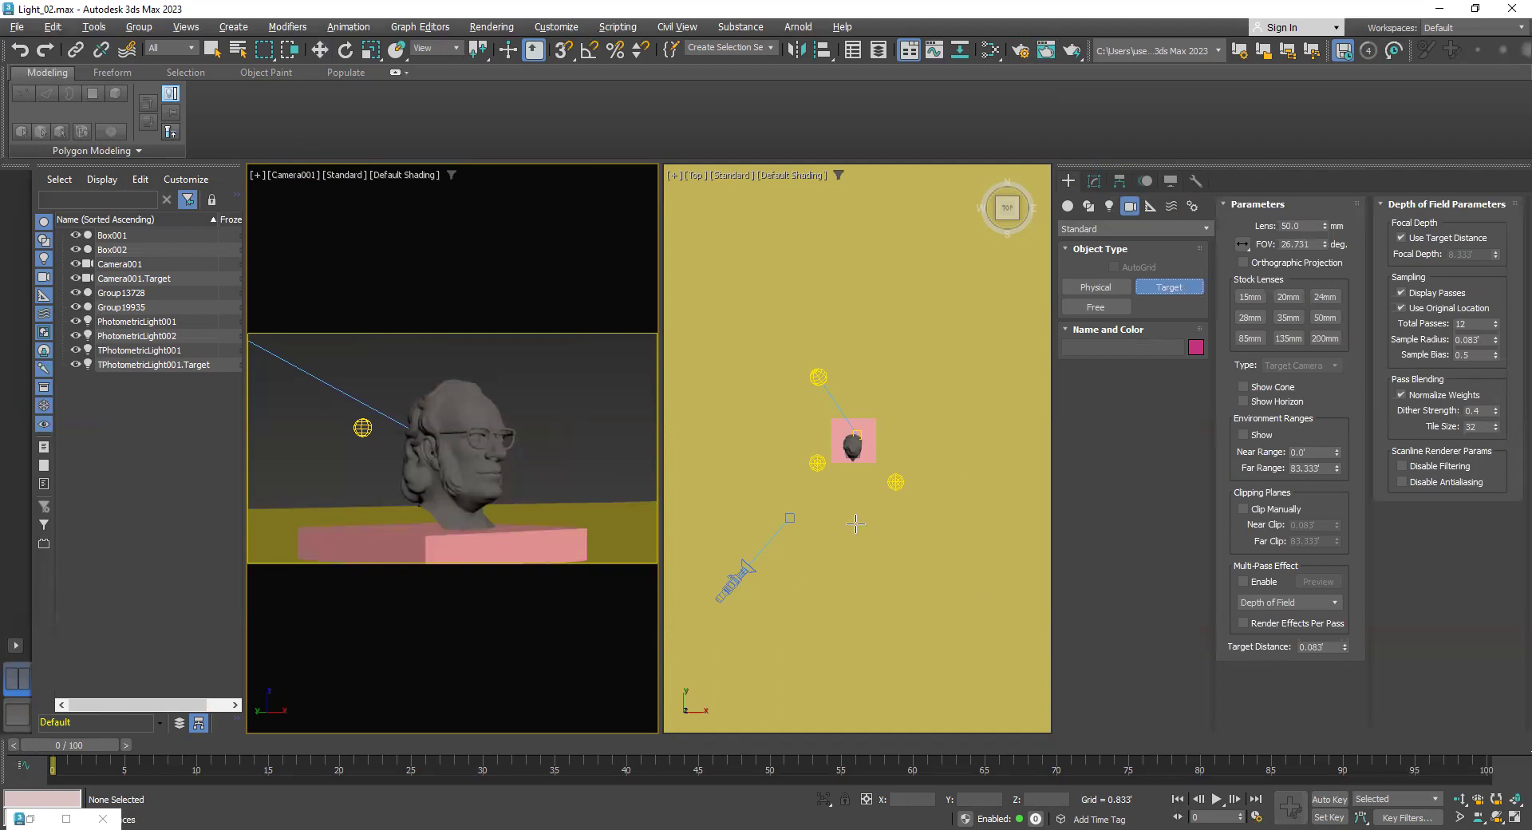
pyautogui.hotkey('alt', 'w')
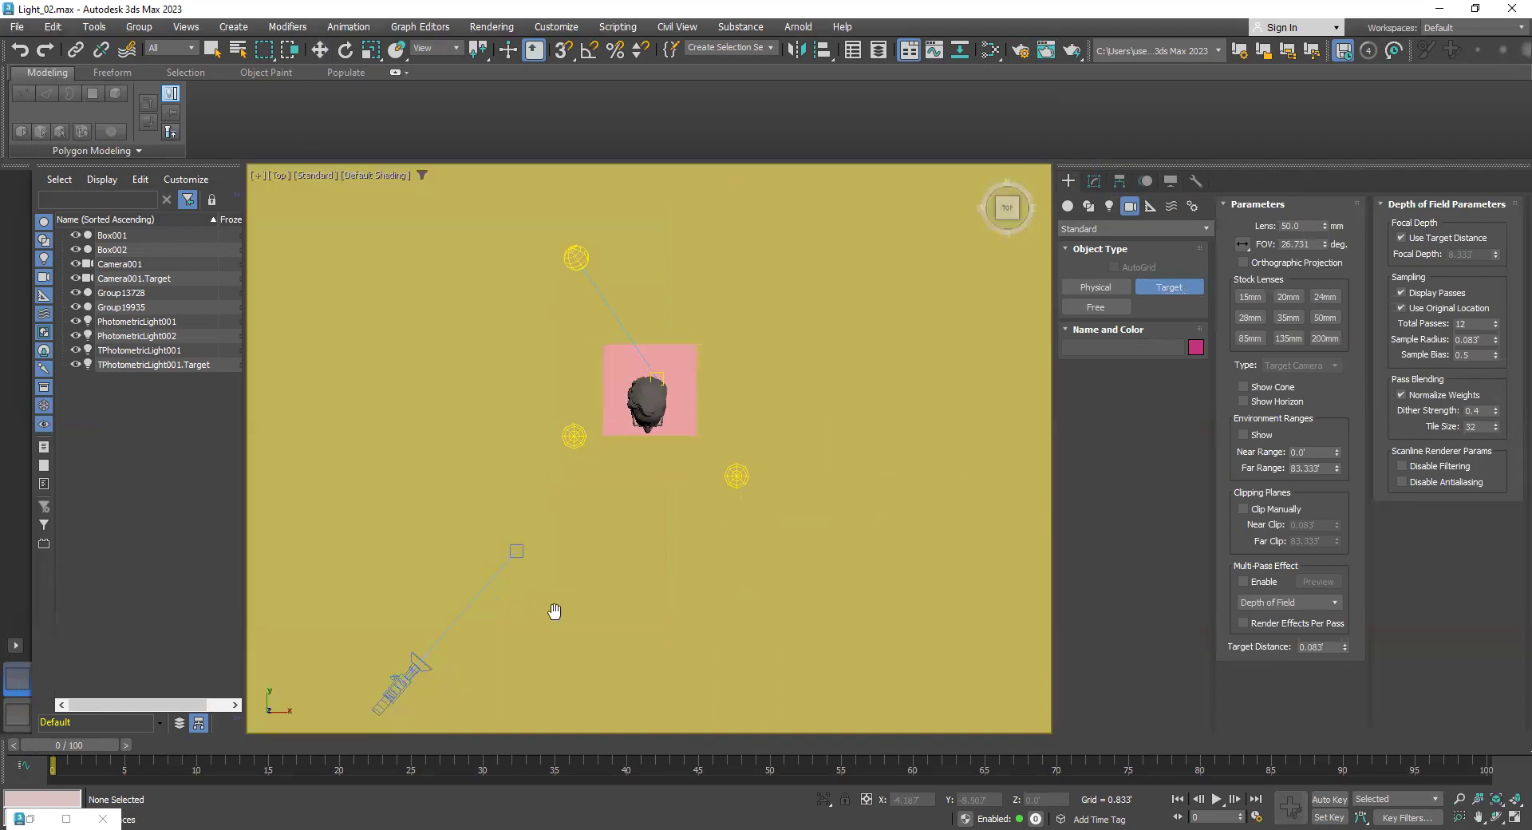
pyautogui.hotkey('alt', 'w')
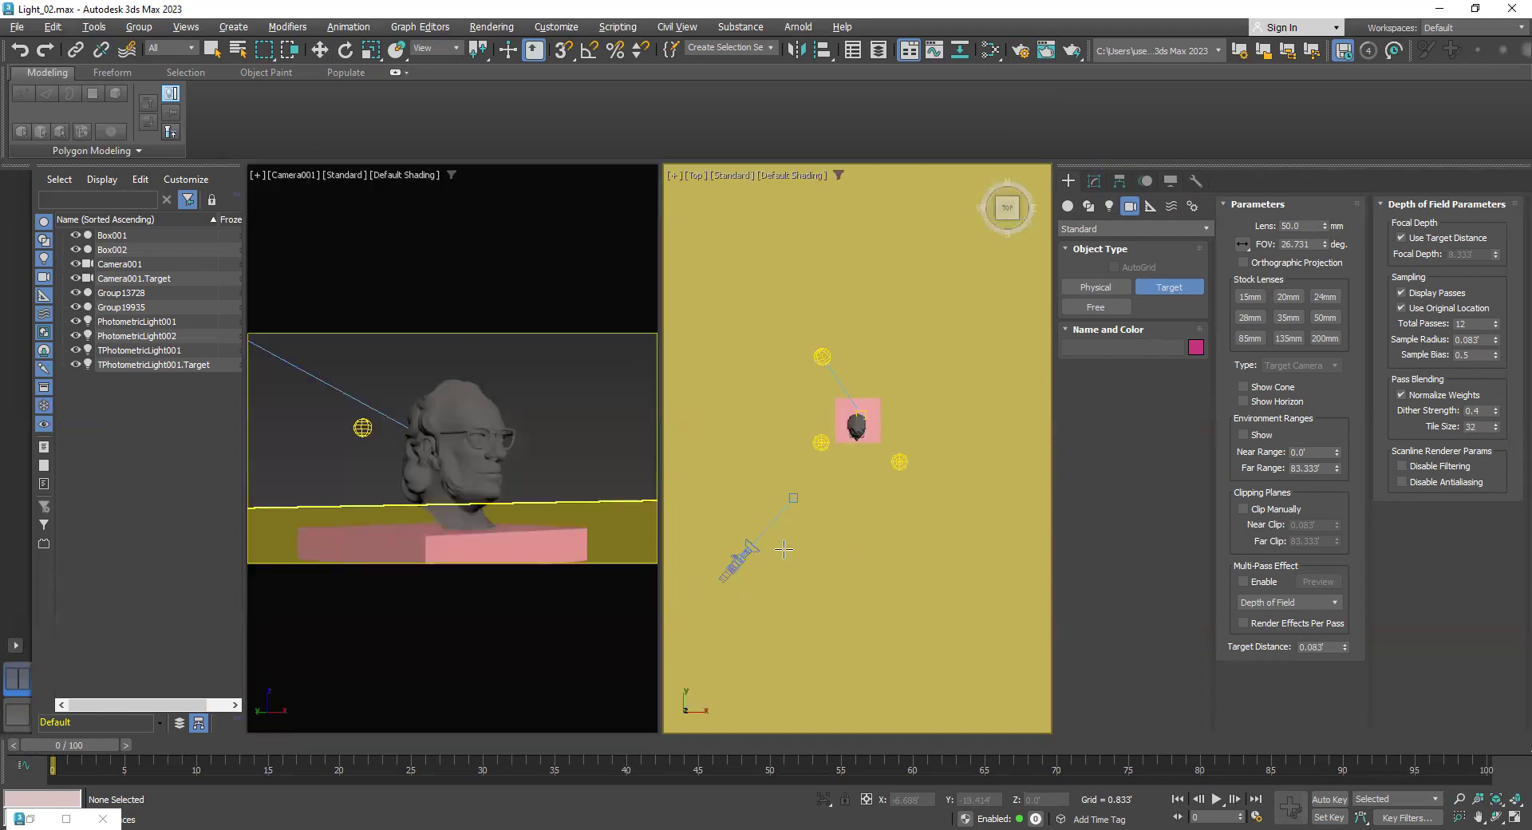
pyautogui.hotkey('alt', 'w')
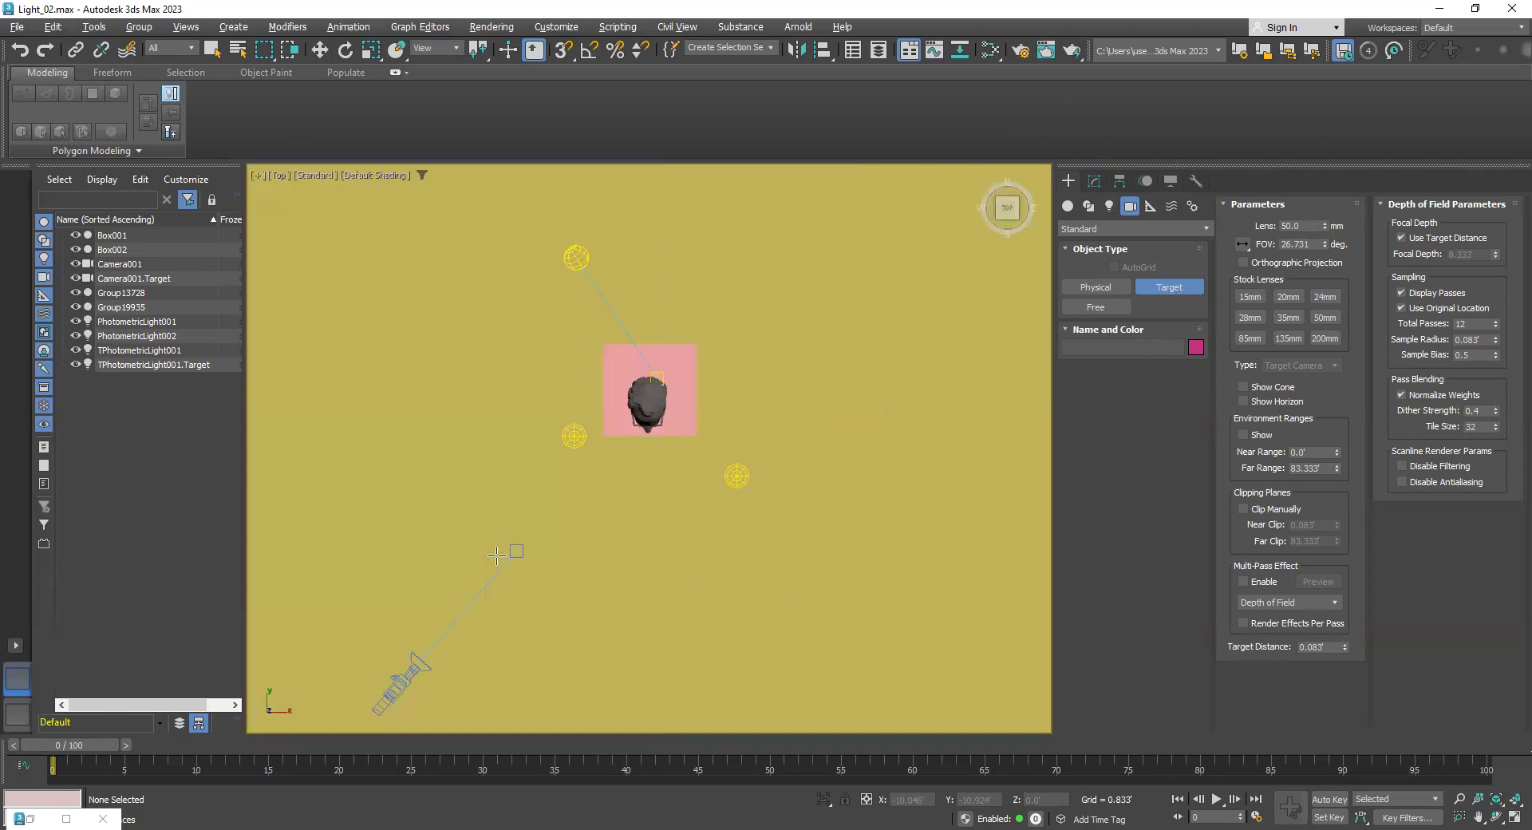
pyautogui.moveTo(899, 646); pyautogui.dragTo(737, 477)
pyautogui.press('w')
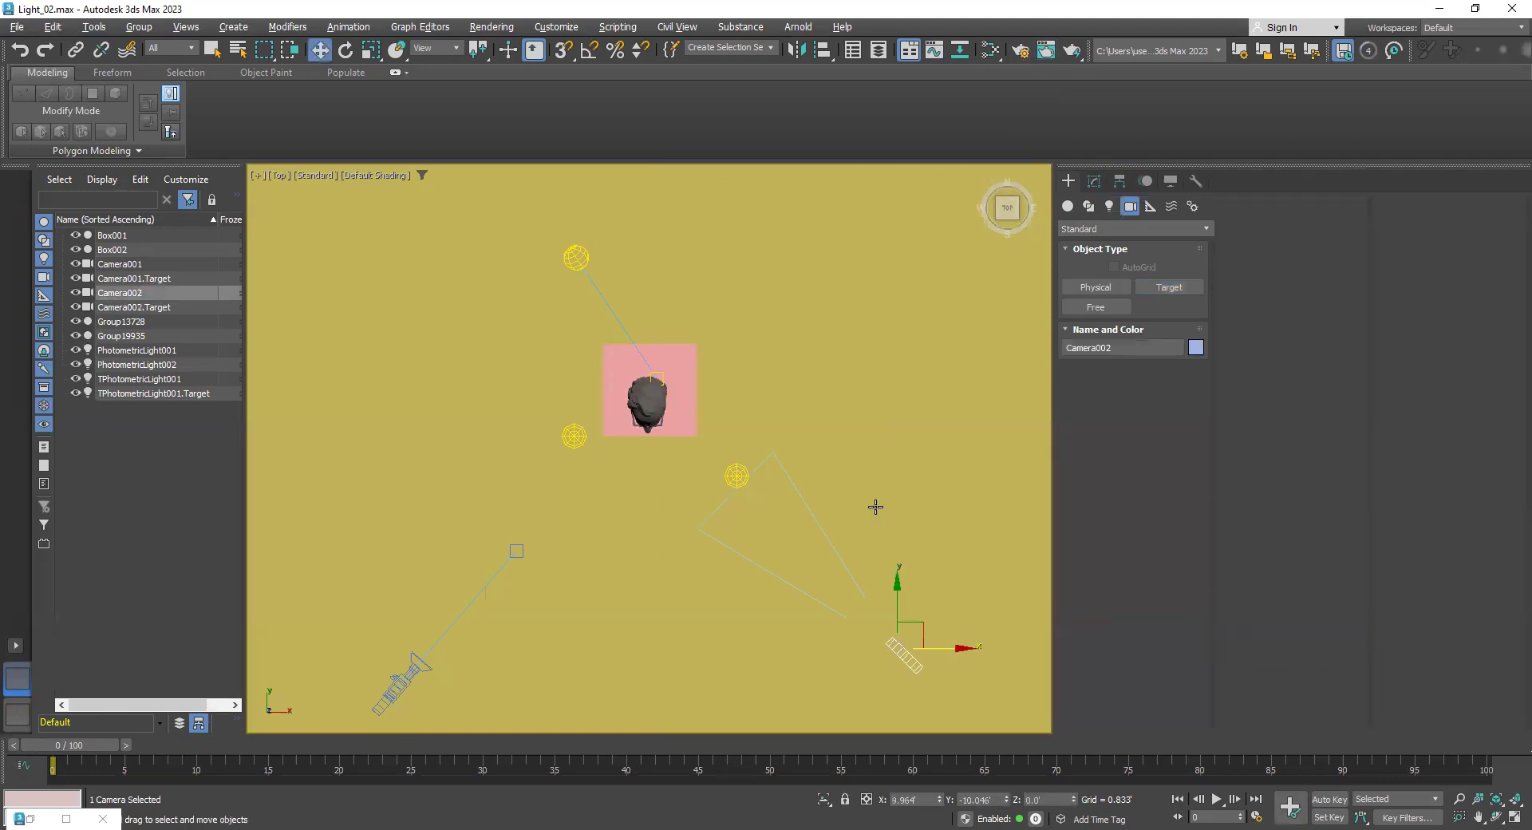
# Change the top view to perspective and display the Camera002 view in the other viewport
pyautogui.press('p')
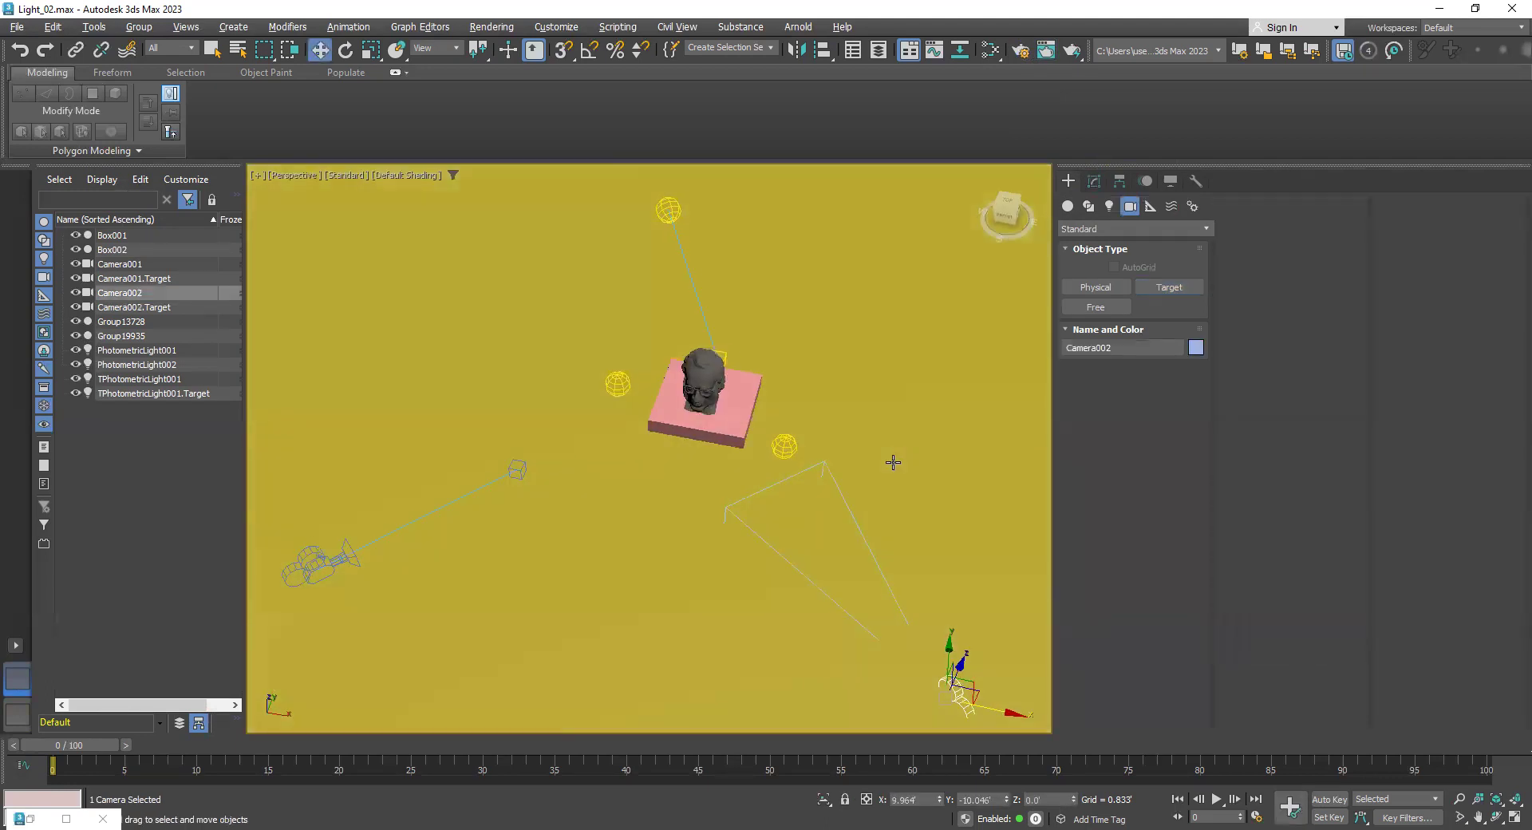
pyautogui.hotkey('alt', 'w')
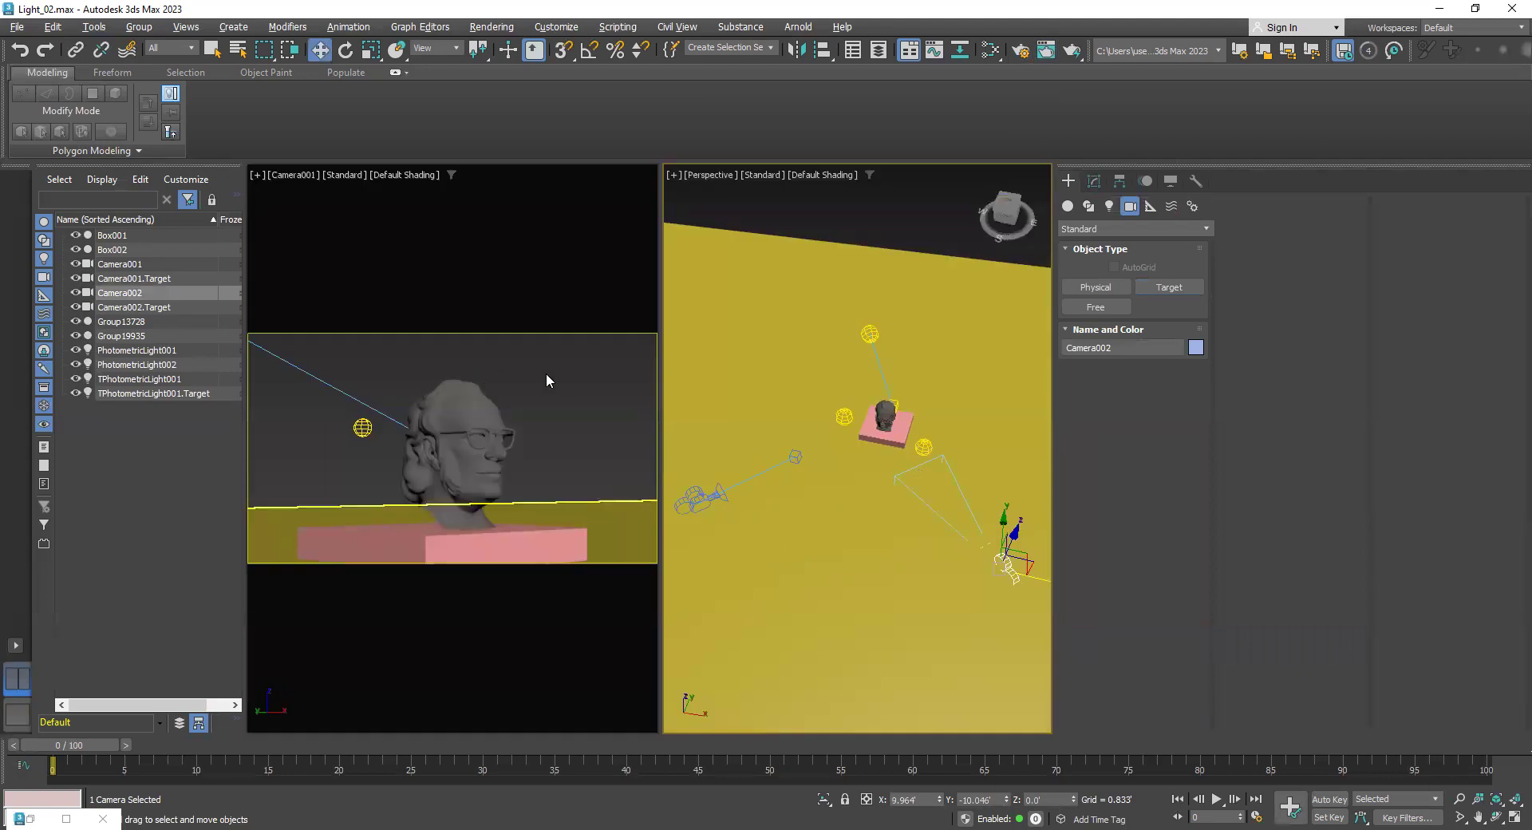
pyautogui.press('c')
pyautogui.click(510, 435)
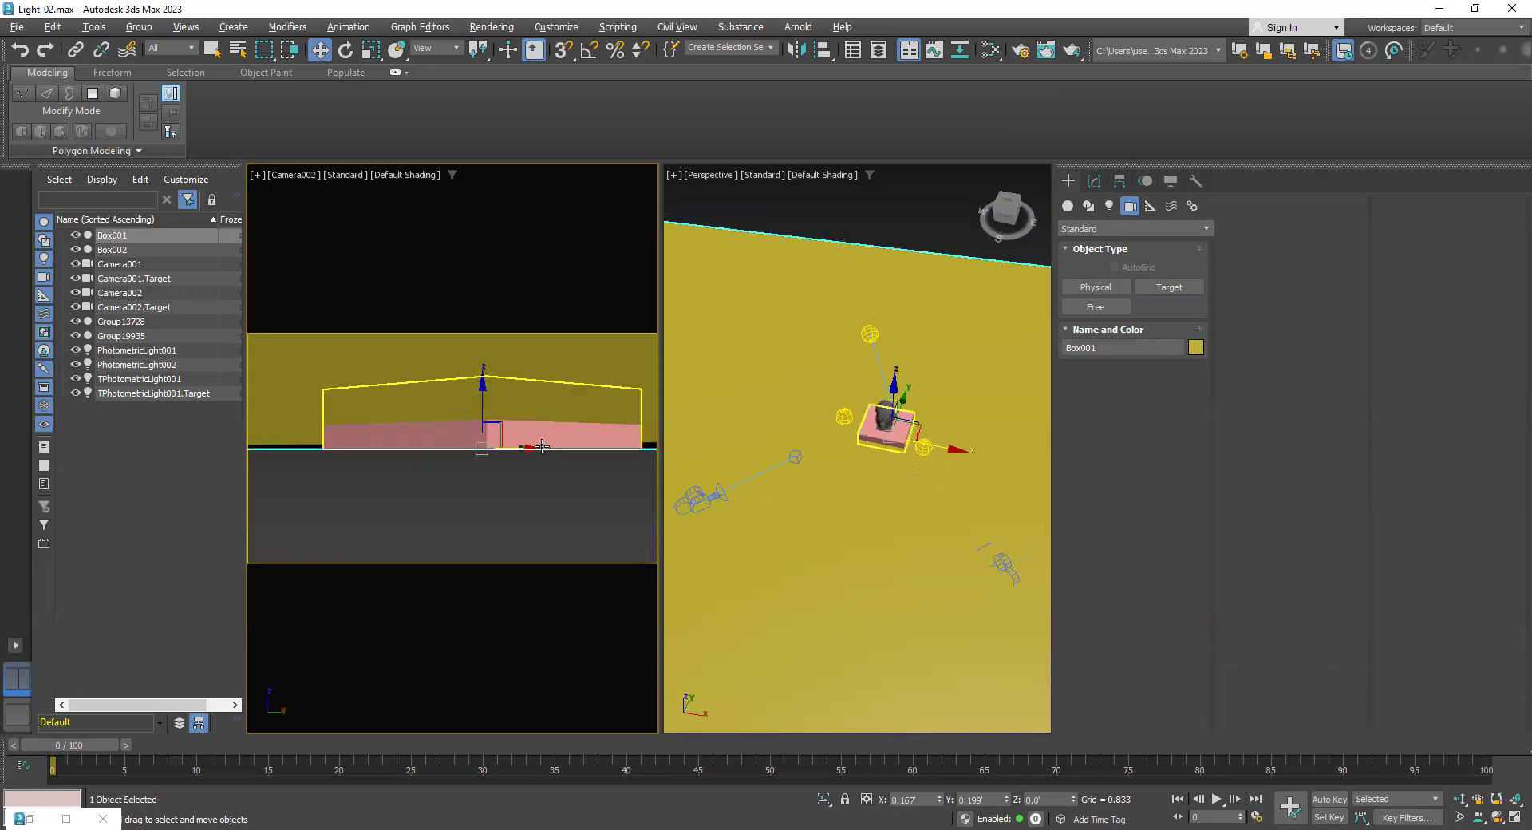
# Return the camera viewport to the Camera001 view and clear the box selection
pyautogui.press('c')
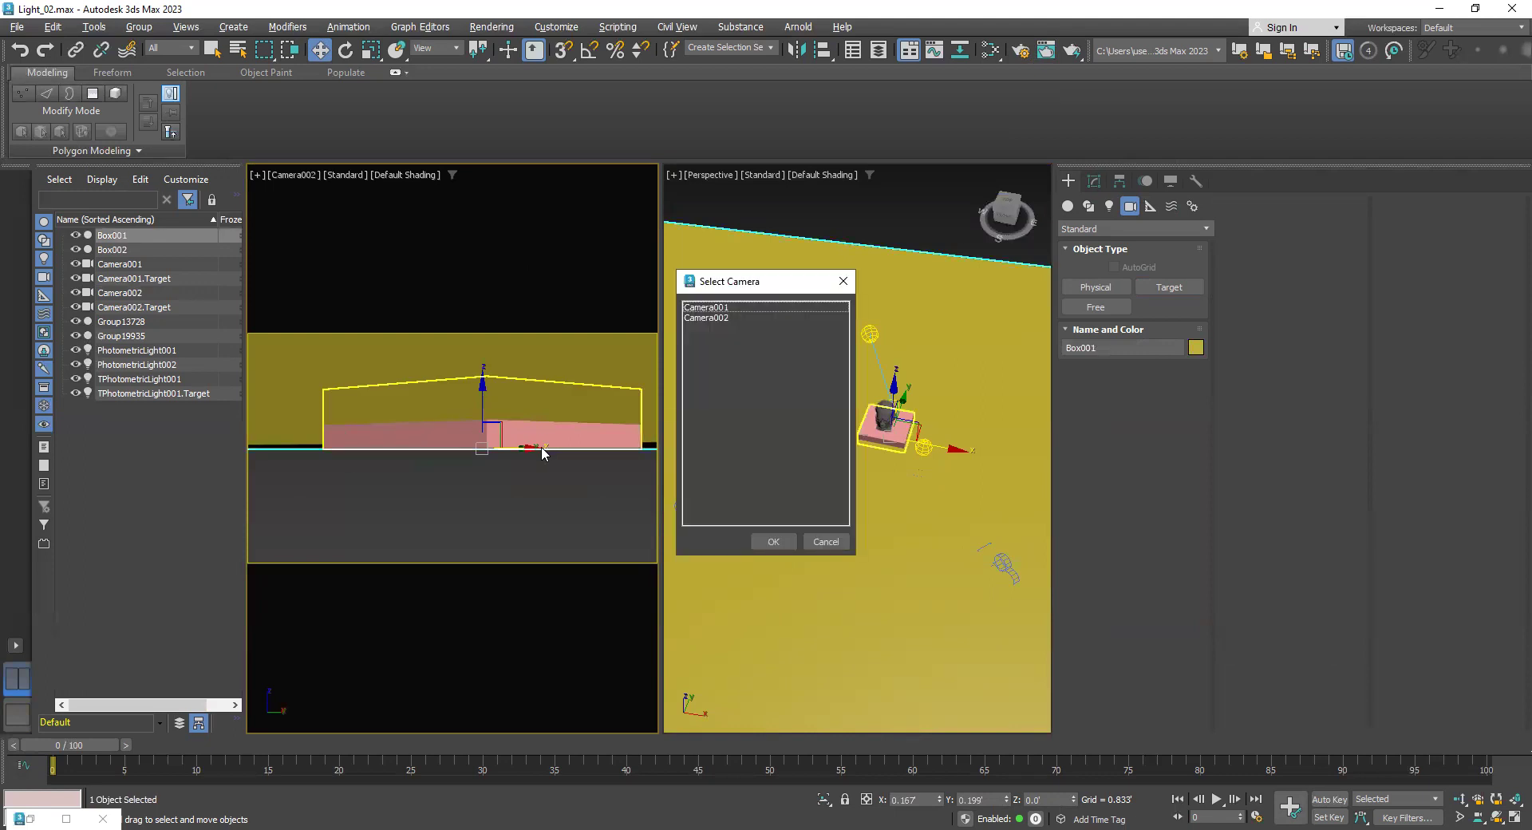
pyautogui.click(736, 307)
pyautogui.click(839, 282)
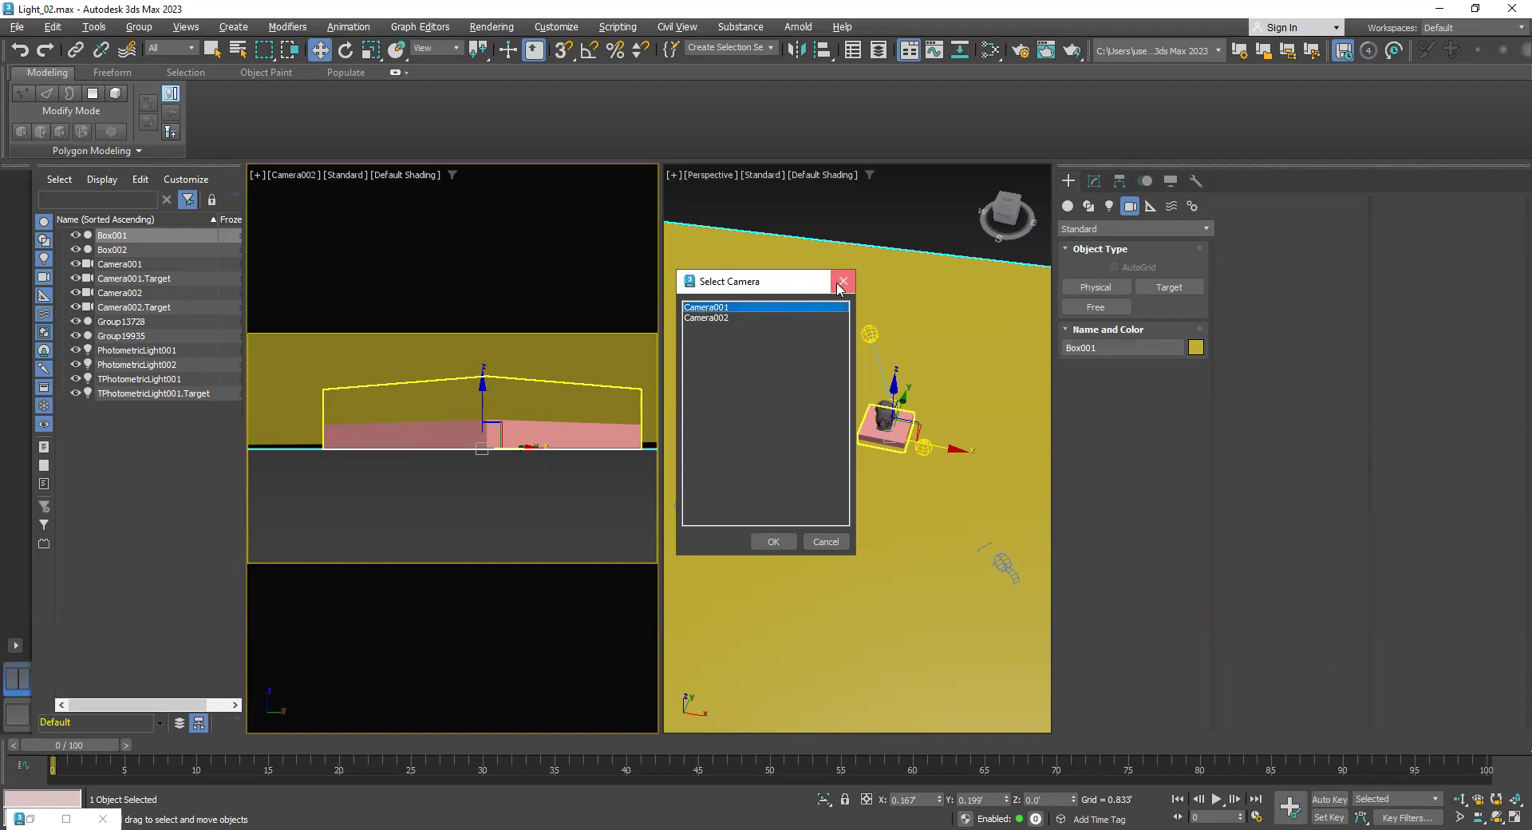
pyautogui.click(542, 420)
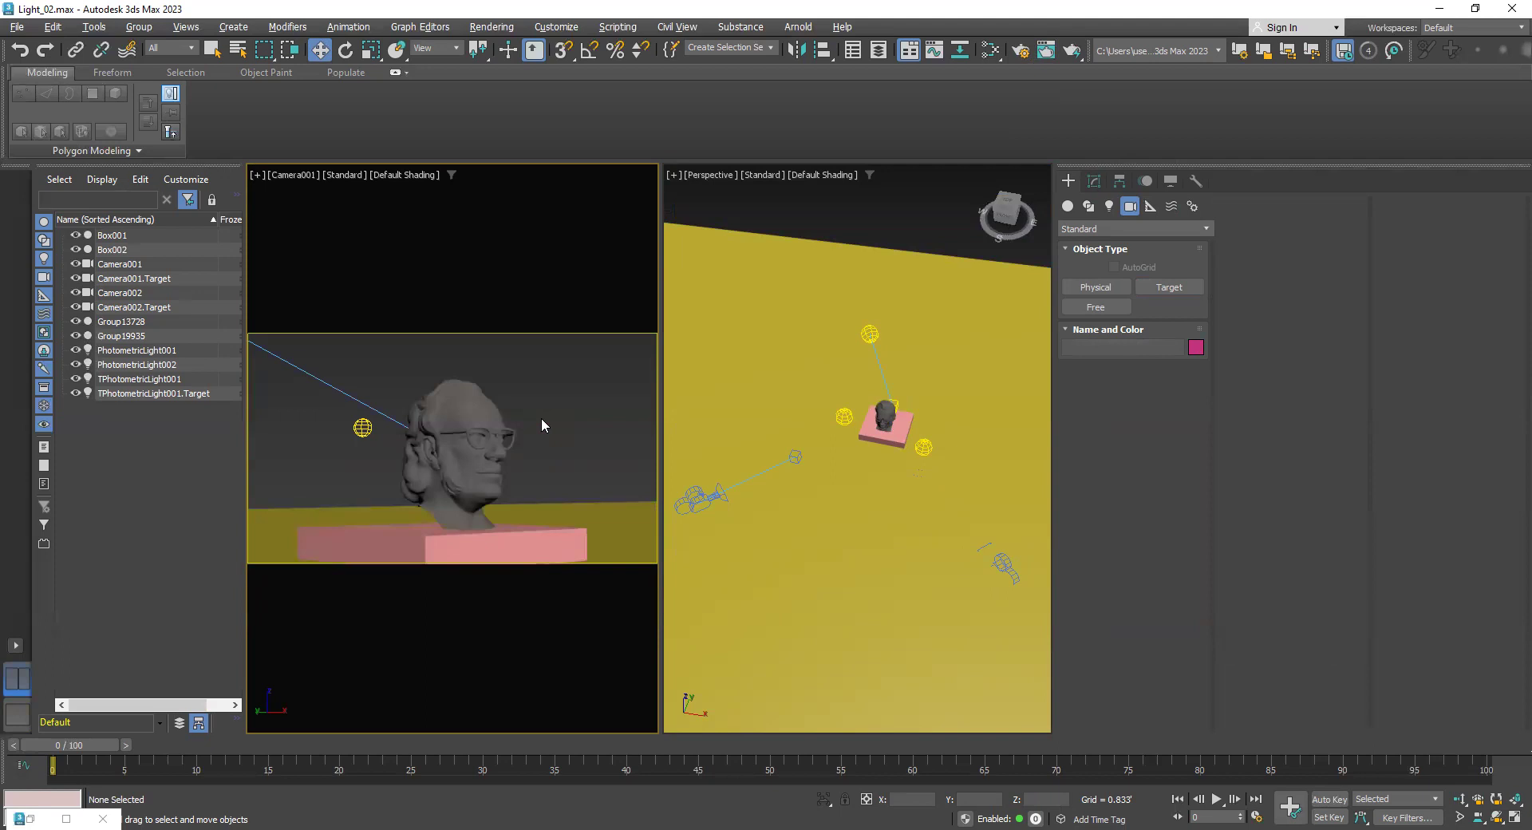
# Switch the camera viewport to Camera002 and back to Camera001 through the camera list
pyautogui.press('c')
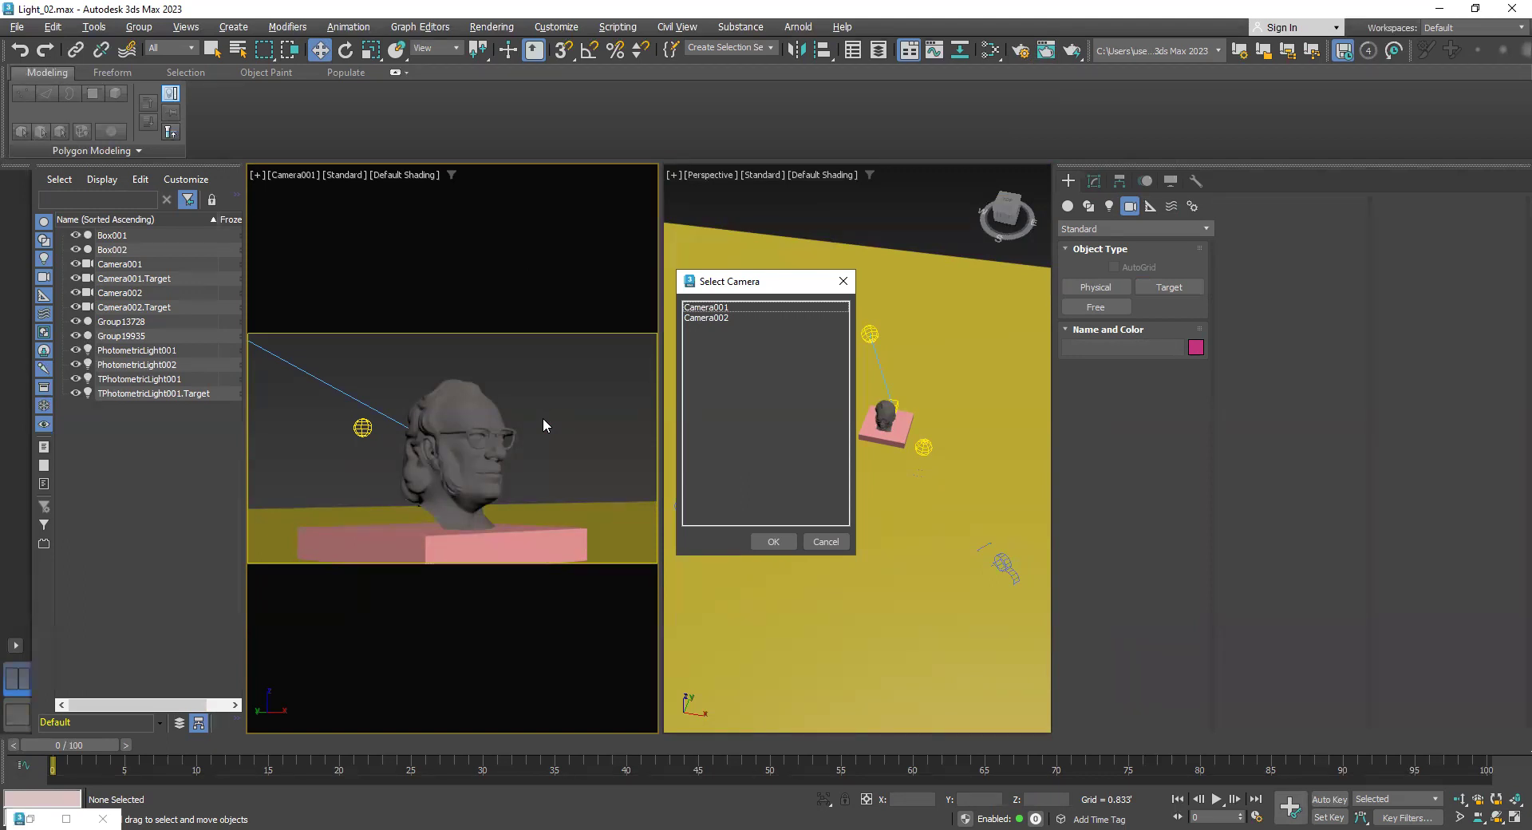
pyautogui.click(706, 318)
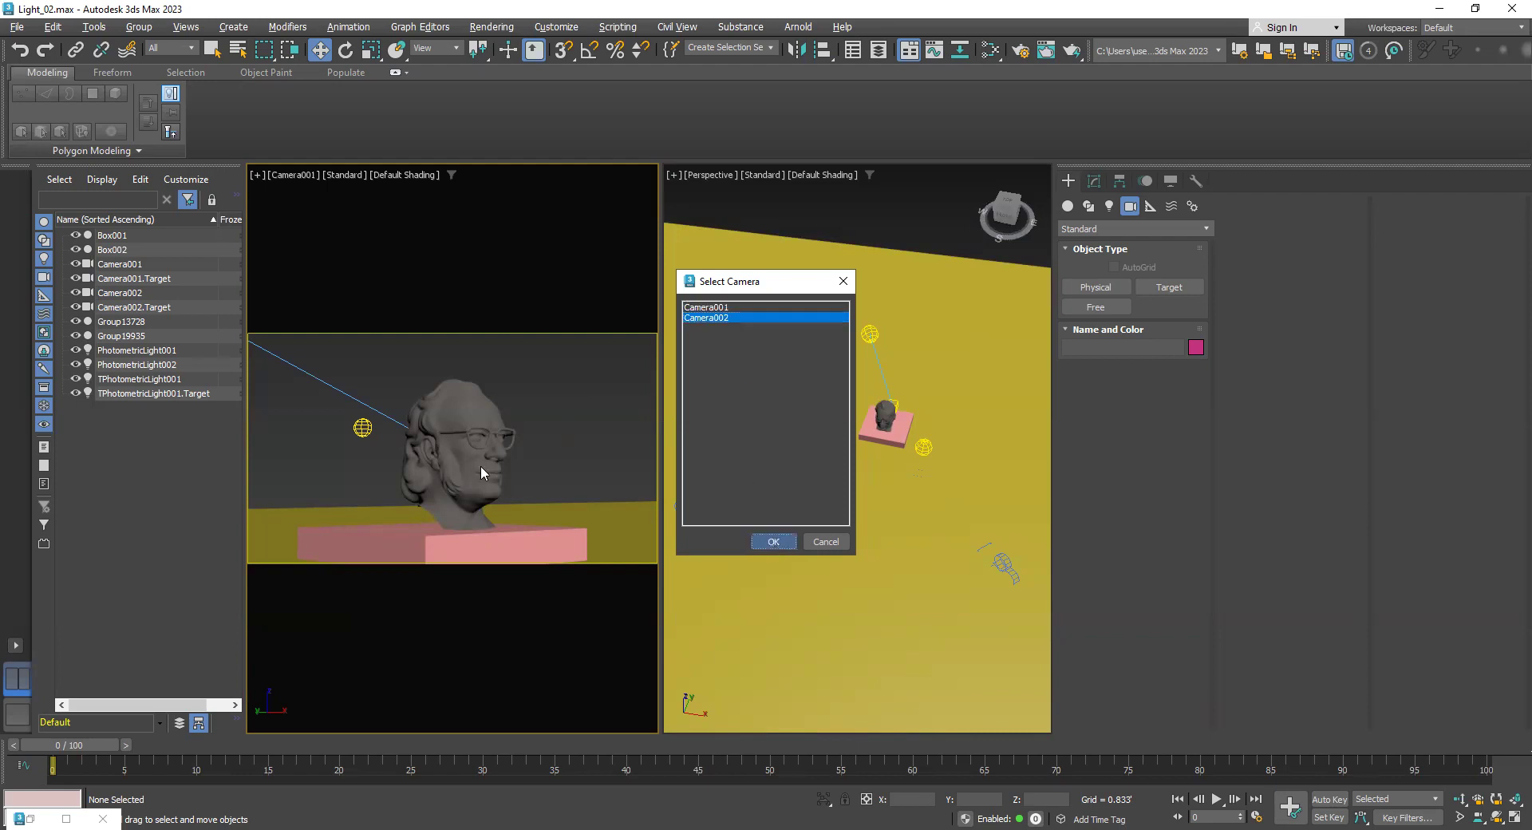
pyautogui.press('c')
pyautogui.click(706, 307)
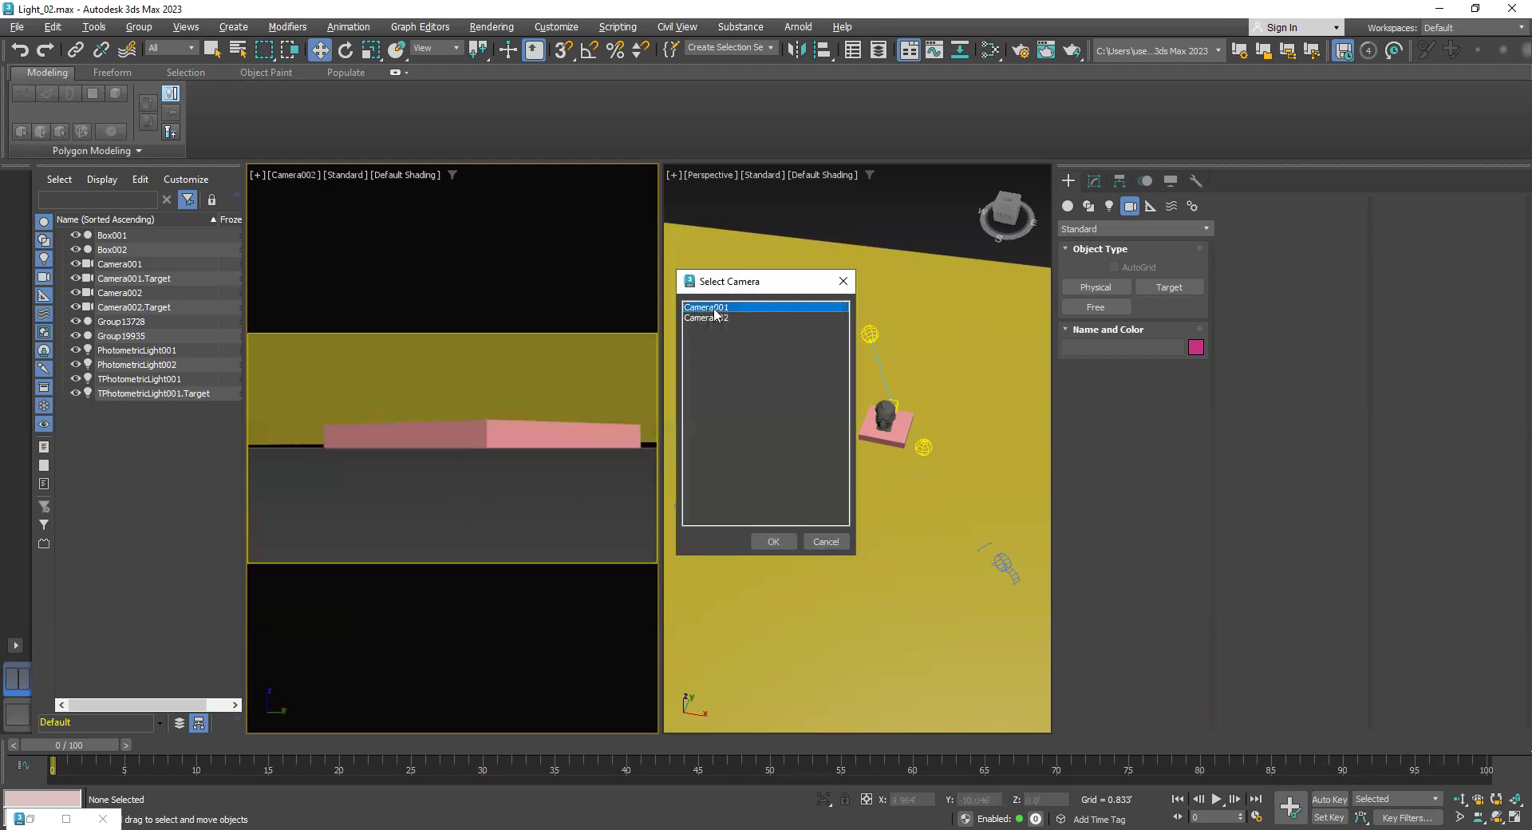
pyautogui.click(775, 541)
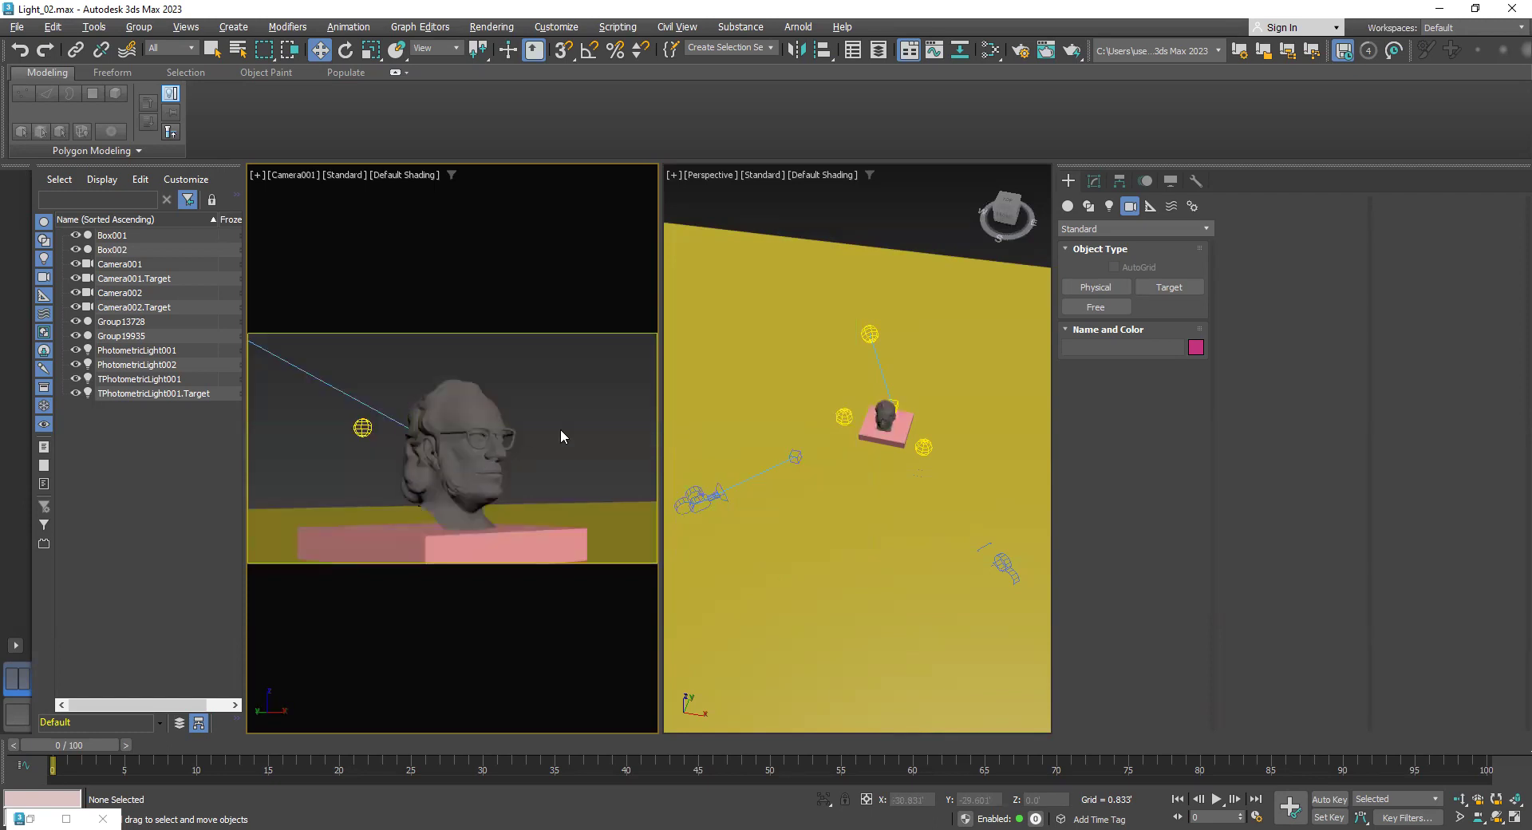
# Open Render Setup and review the view to render, the common output parameters and the ART Renderer quality settings
pyautogui.press('F10')
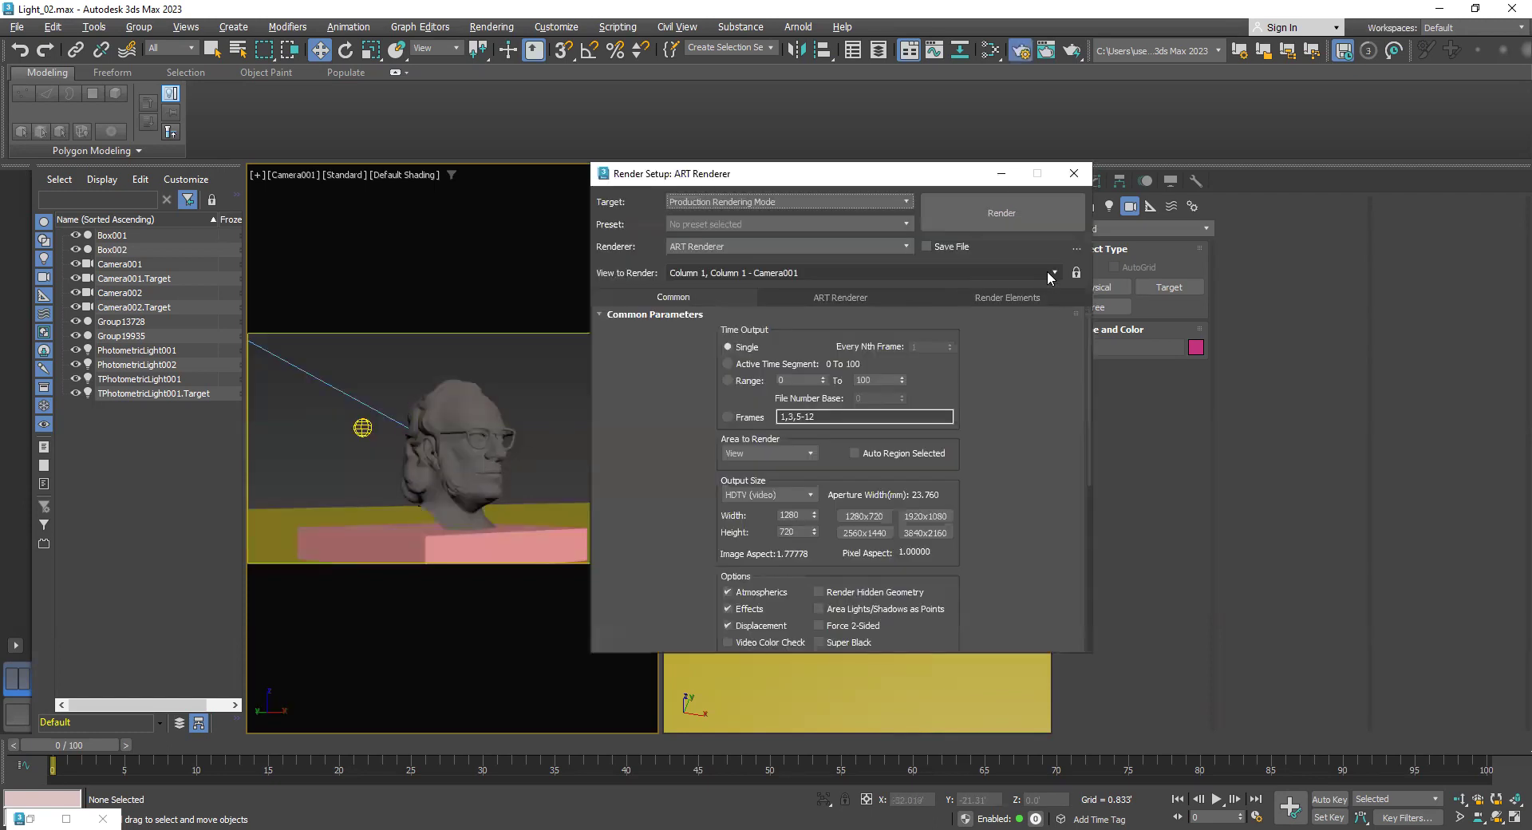
pyautogui.click(1049, 272)
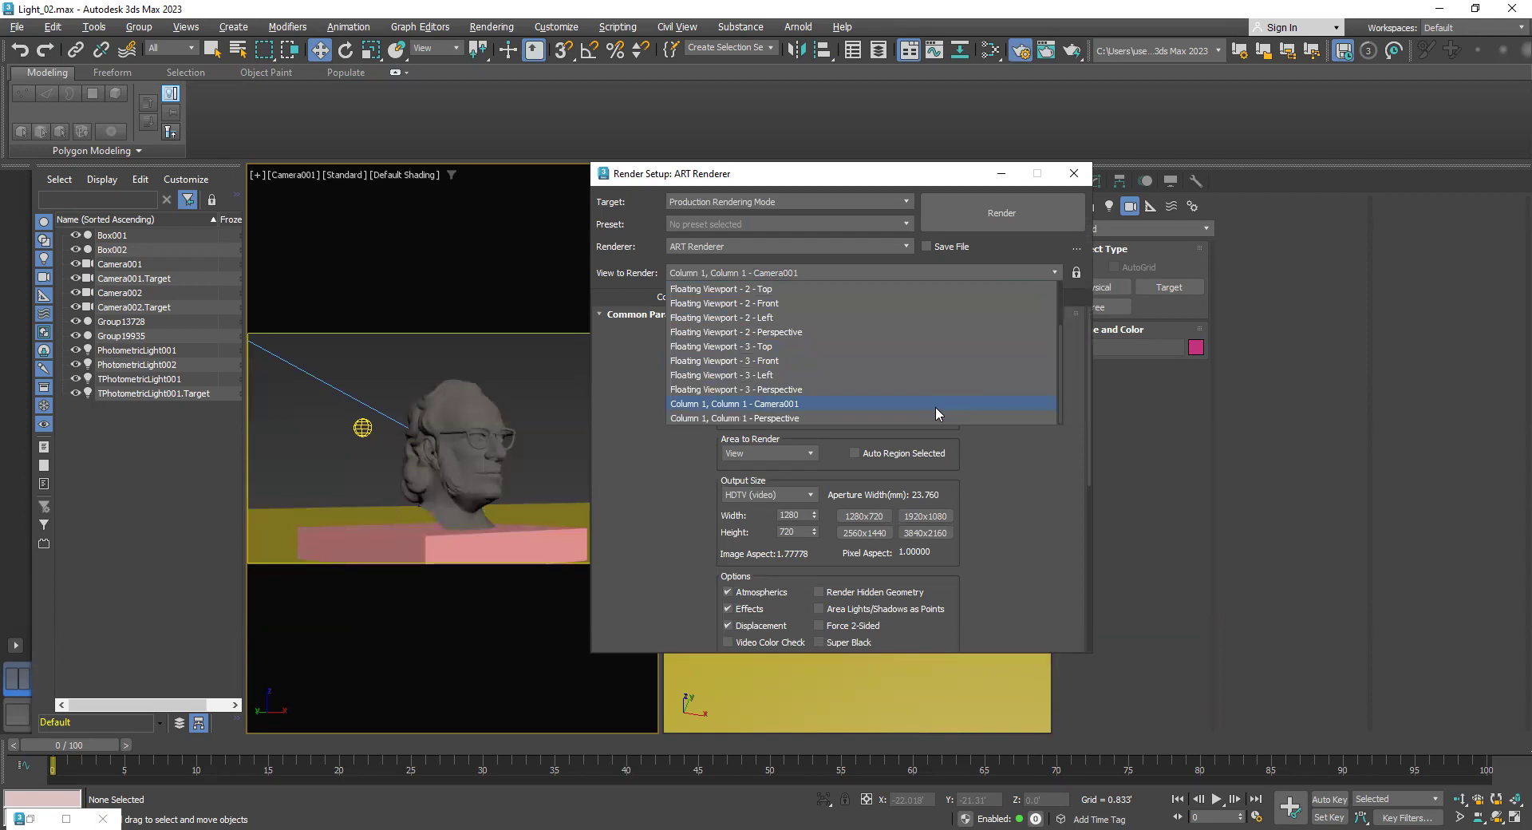
pyautogui.click(1020, 198)
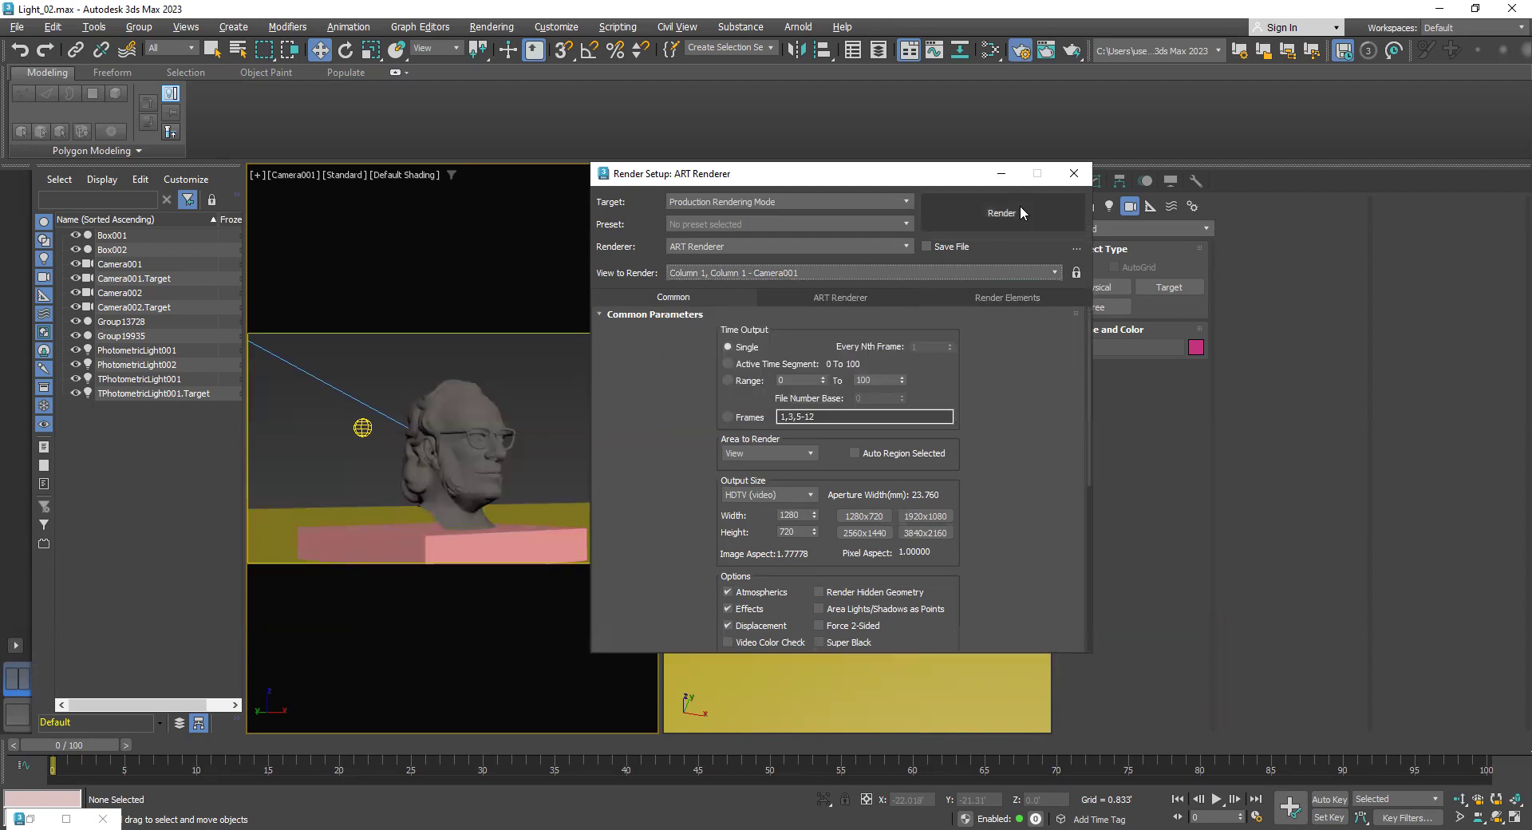
pyautogui.click(978, 214)
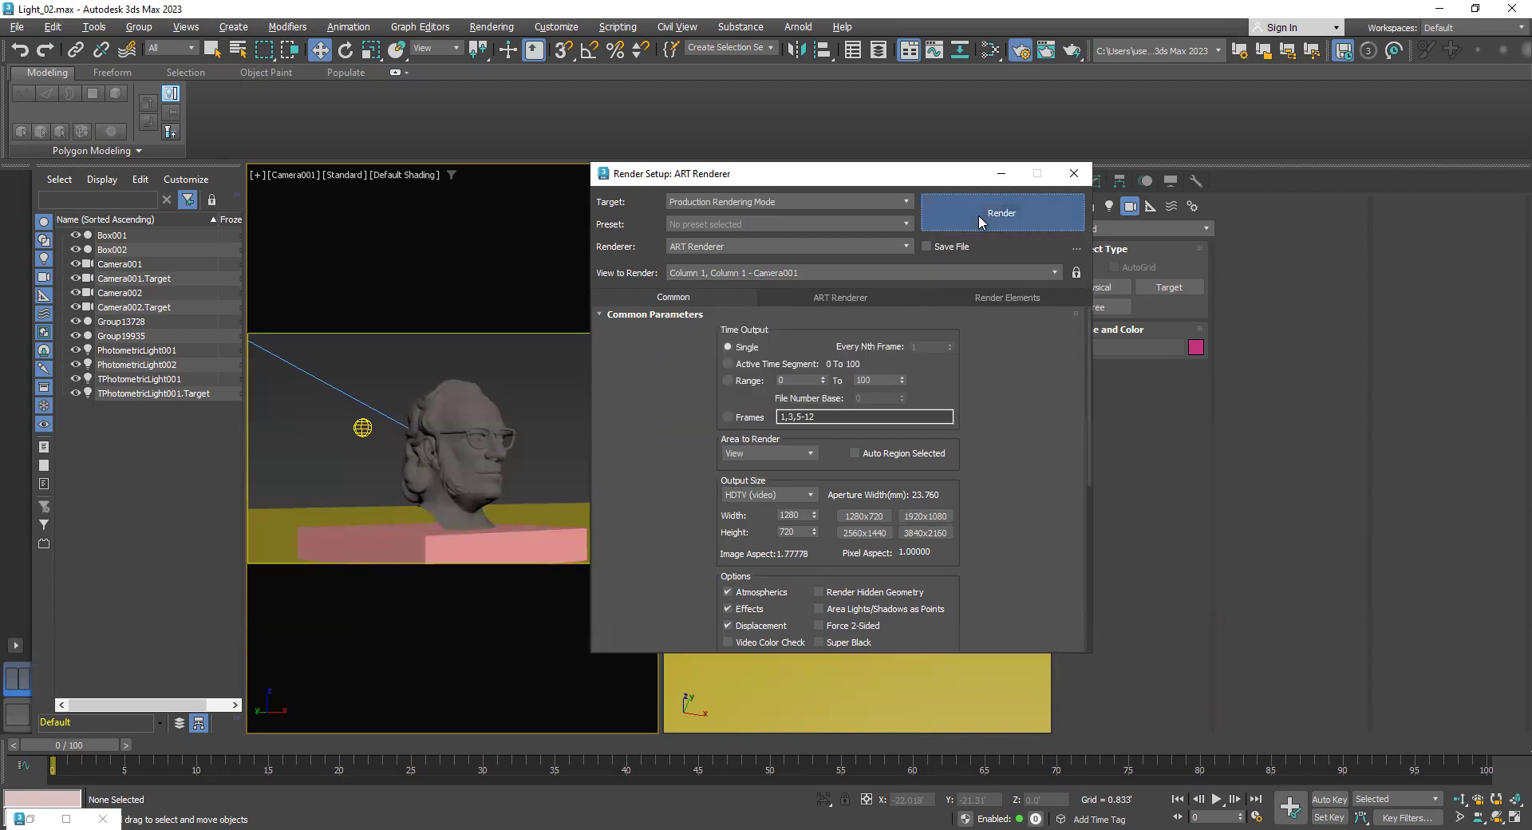
pyautogui.click(861, 296)
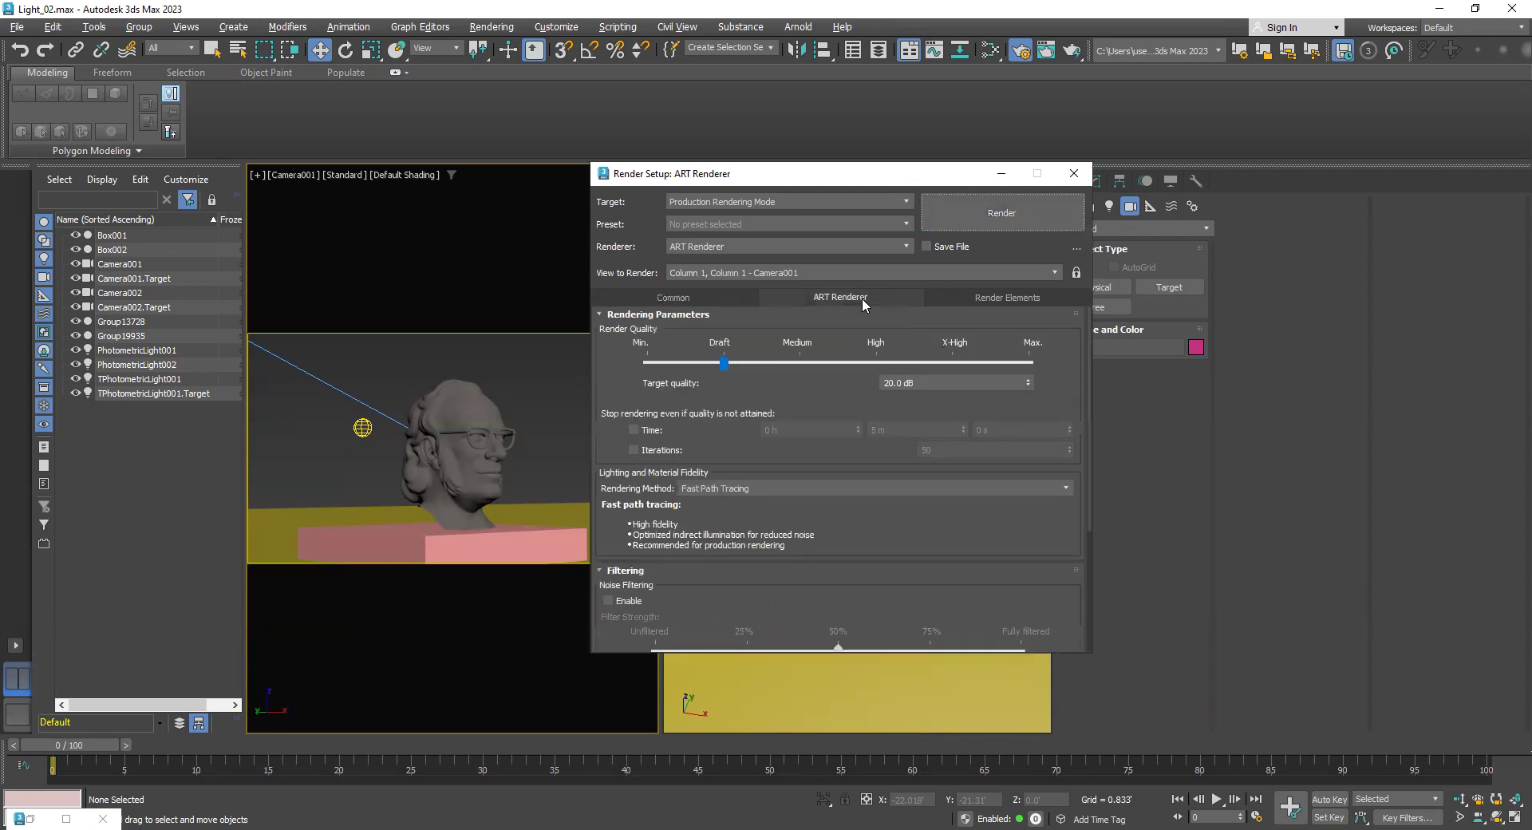
pyautogui.click(658, 301)
pyautogui.scroll(-2, 847, 511)
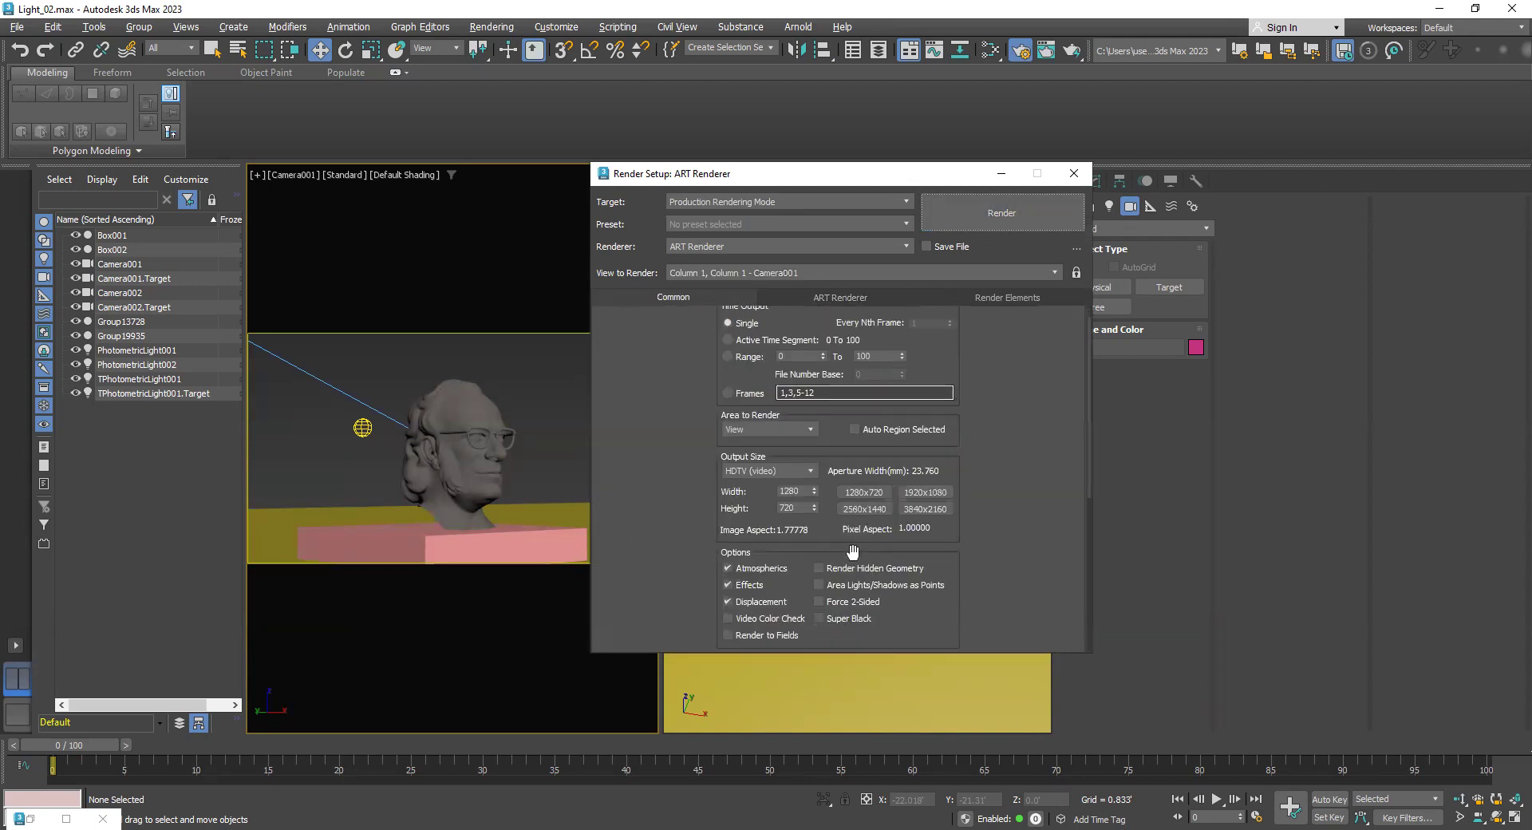
pyautogui.scroll(-2, 852, 552)
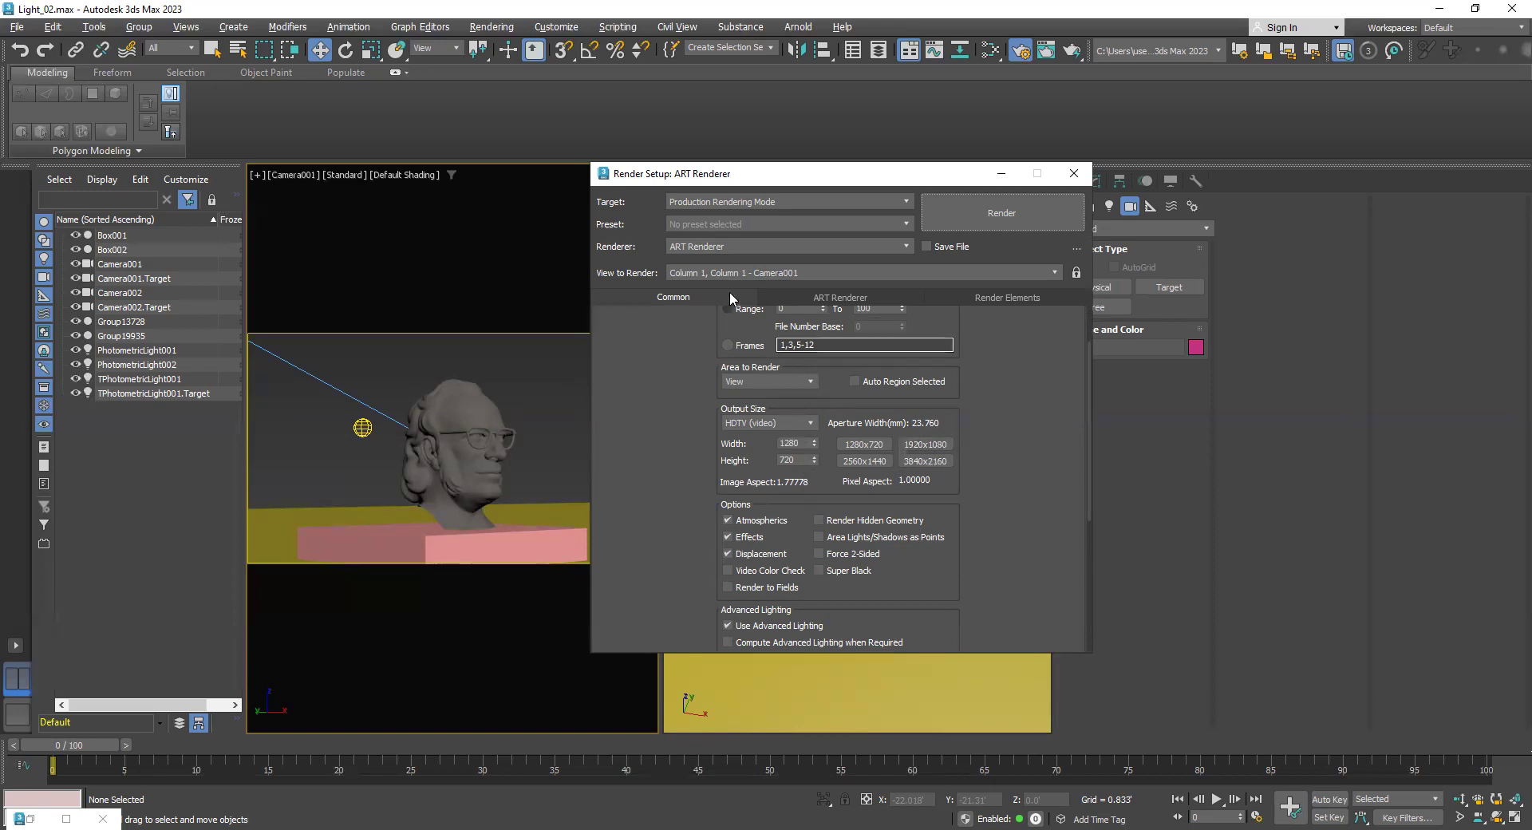
pyautogui.scroll(-1, 672, 432)
pyautogui.scroll(-1, 672, 432)
pyautogui.click(840, 297)
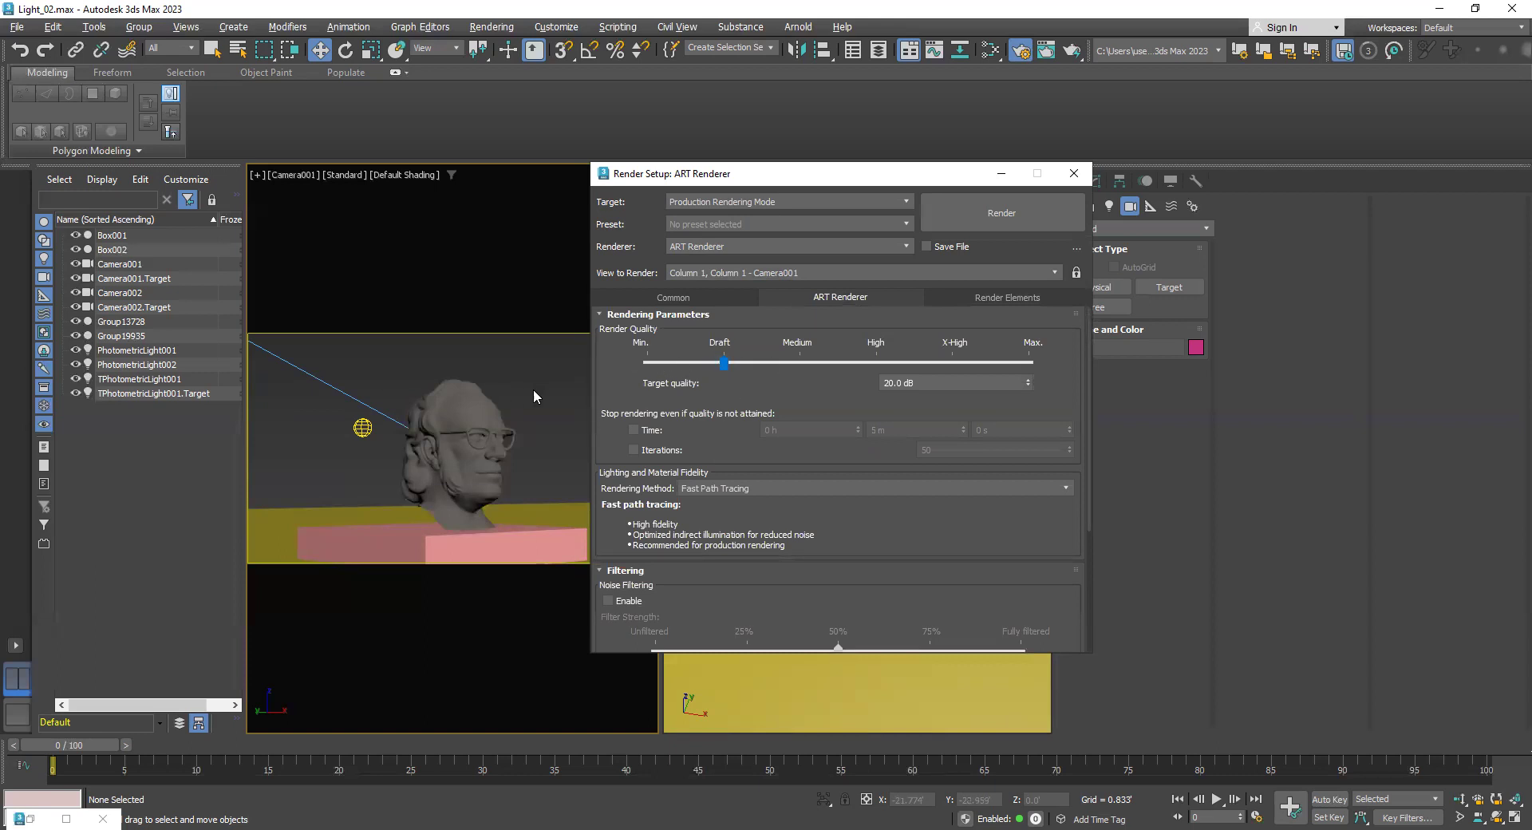
# Render the Camera001 view at Draft quality, 20.0 dB, examine the noise on the face up close, and close the image
pyautogui.click(963, 221)
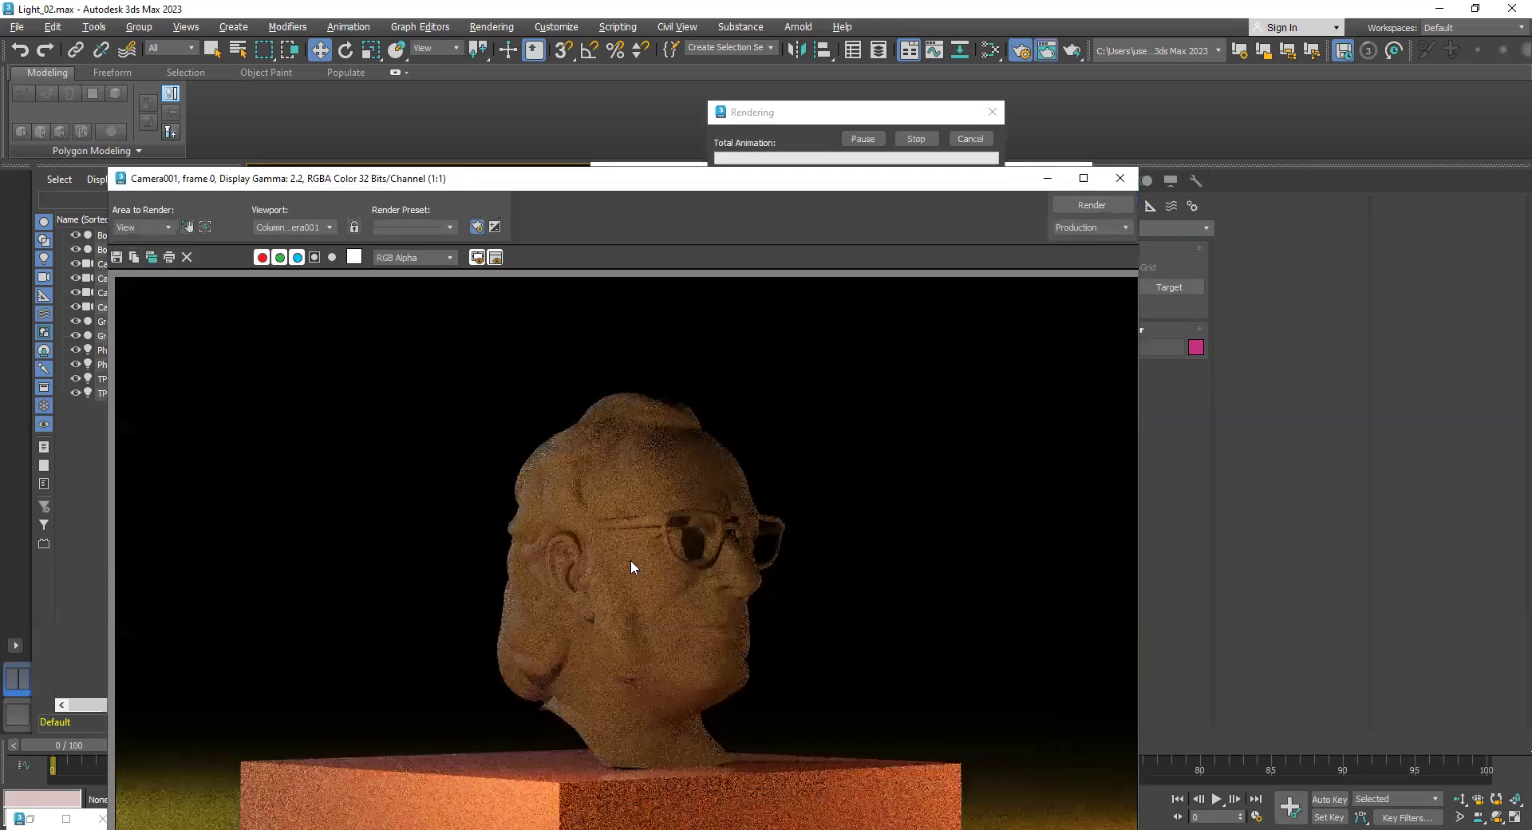
pyautogui.scroll(2, 621, 558)
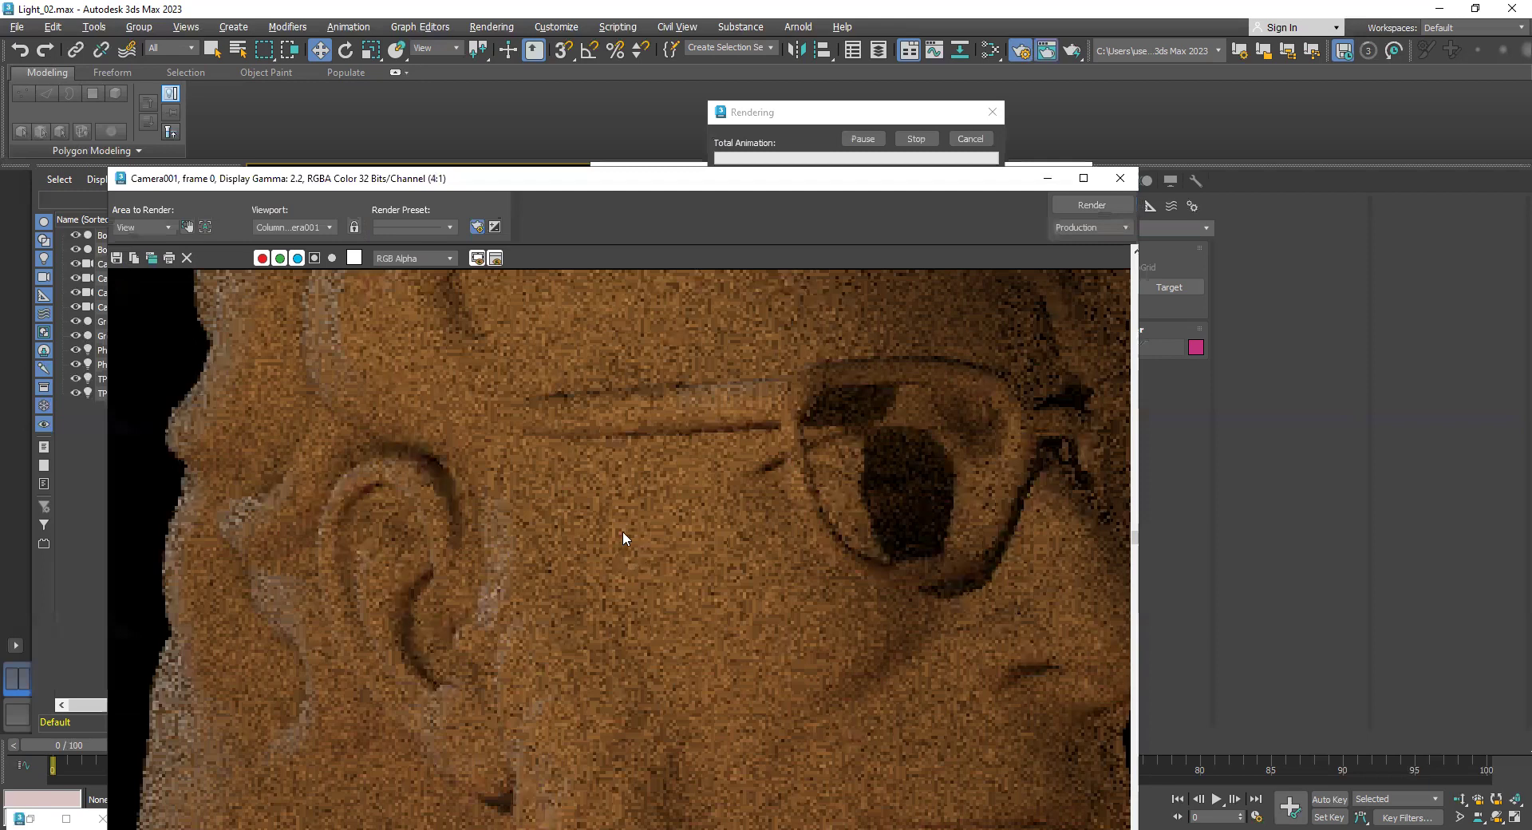
pyautogui.scroll(-1, 635, 463)
pyautogui.click(1120, 178)
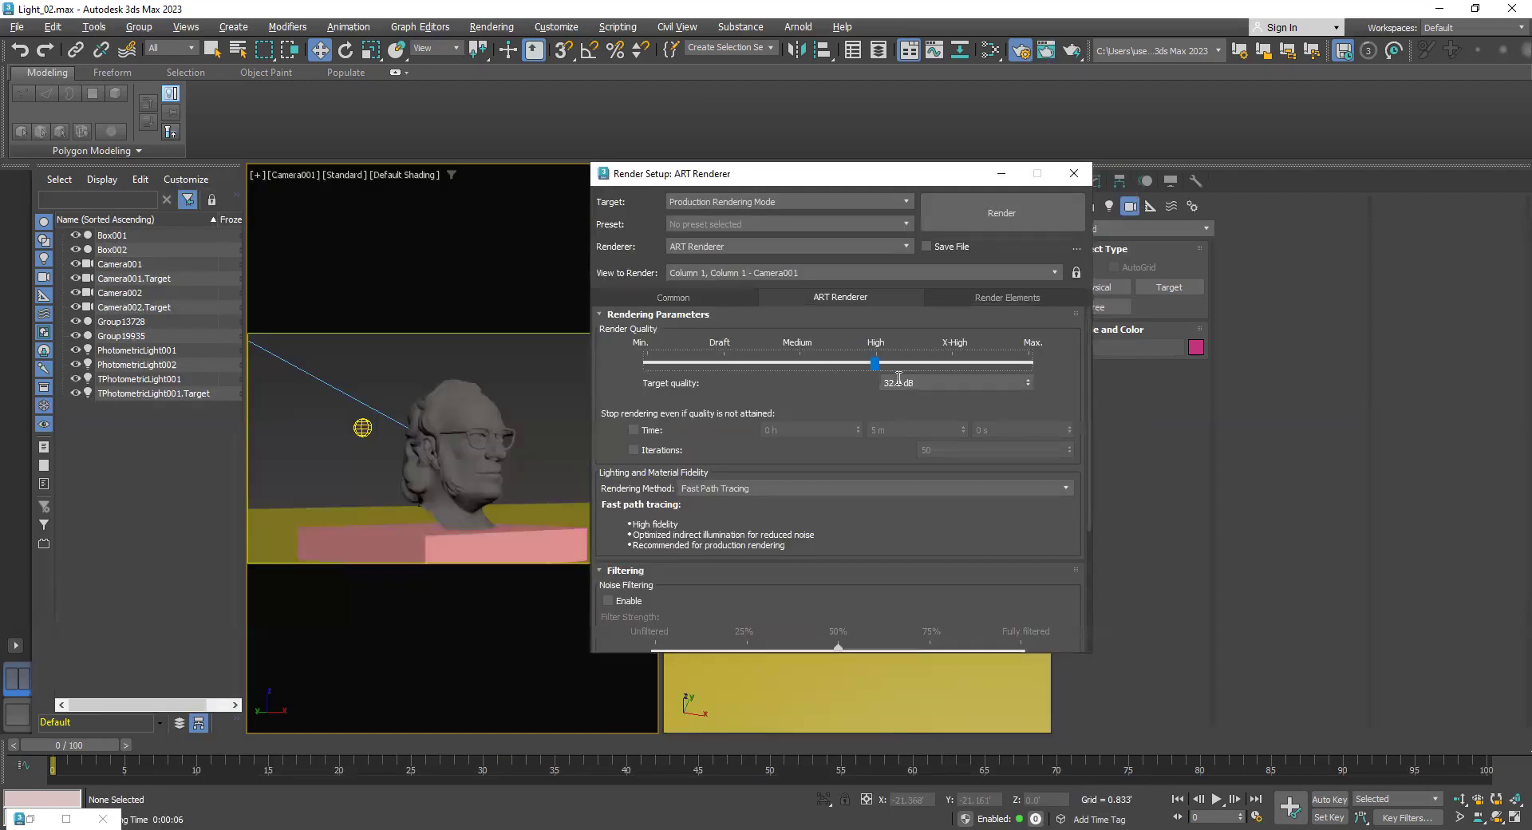
# Render the Camera001 view at High quality, 32.9 dB, and examine the head up close in the rendered image
pyautogui.click(1002, 218)
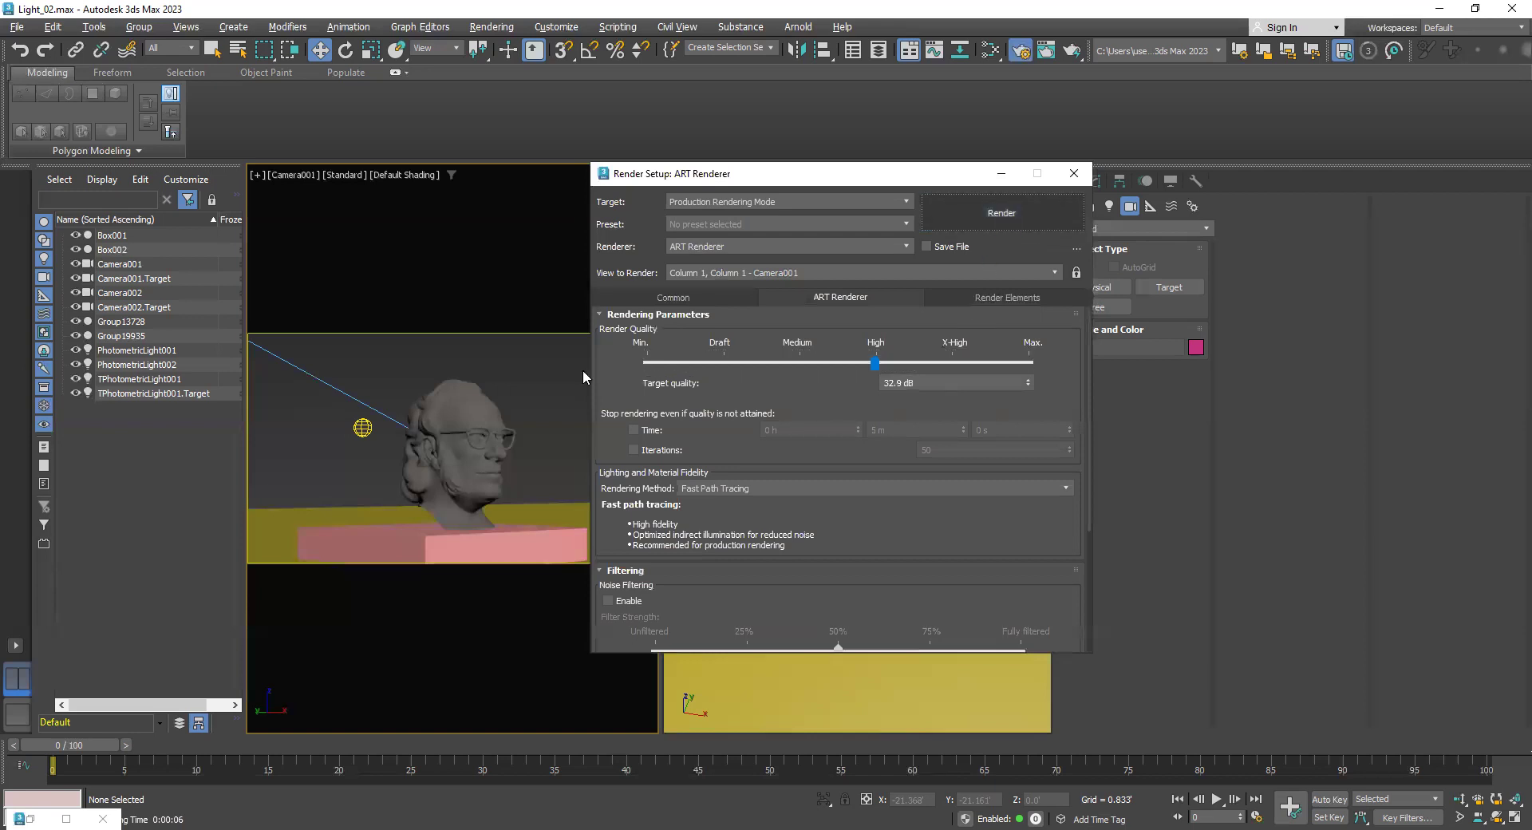
pyautogui.hotkey('shift', 'q')
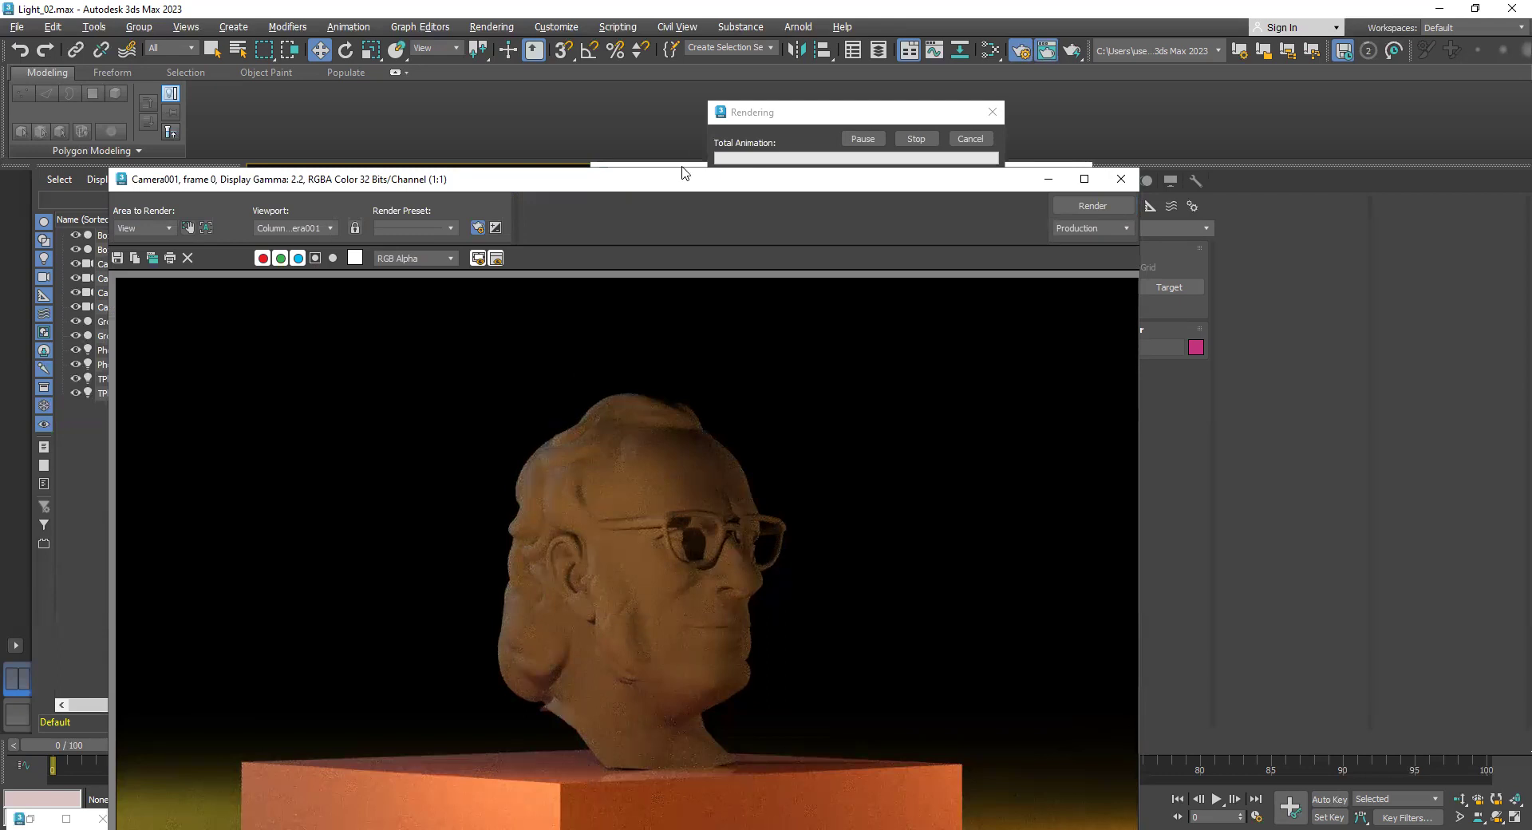
pyautogui.click(771, 120)
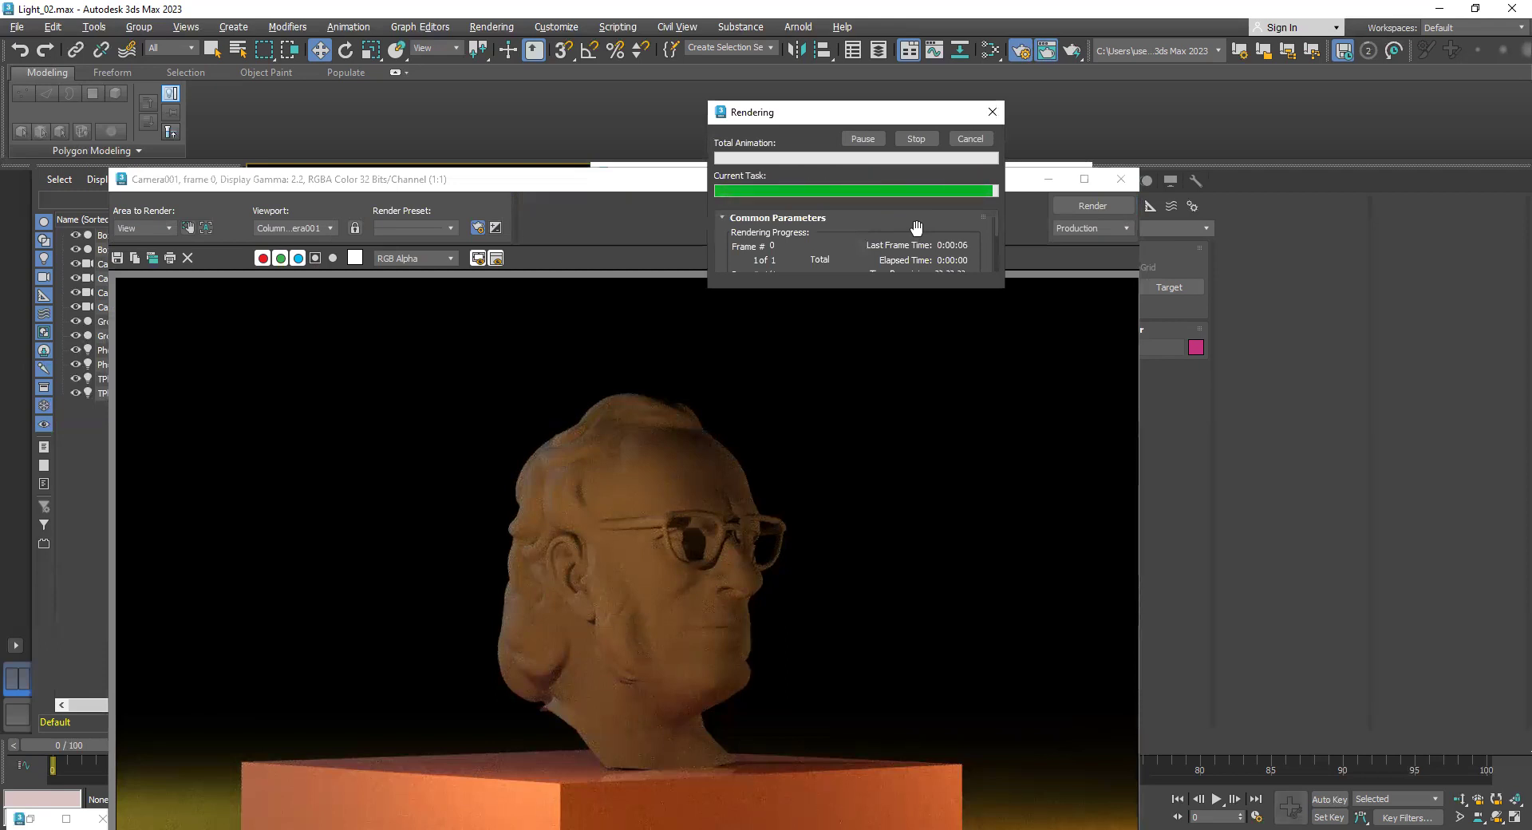
pyautogui.scroll(1, 653, 634)
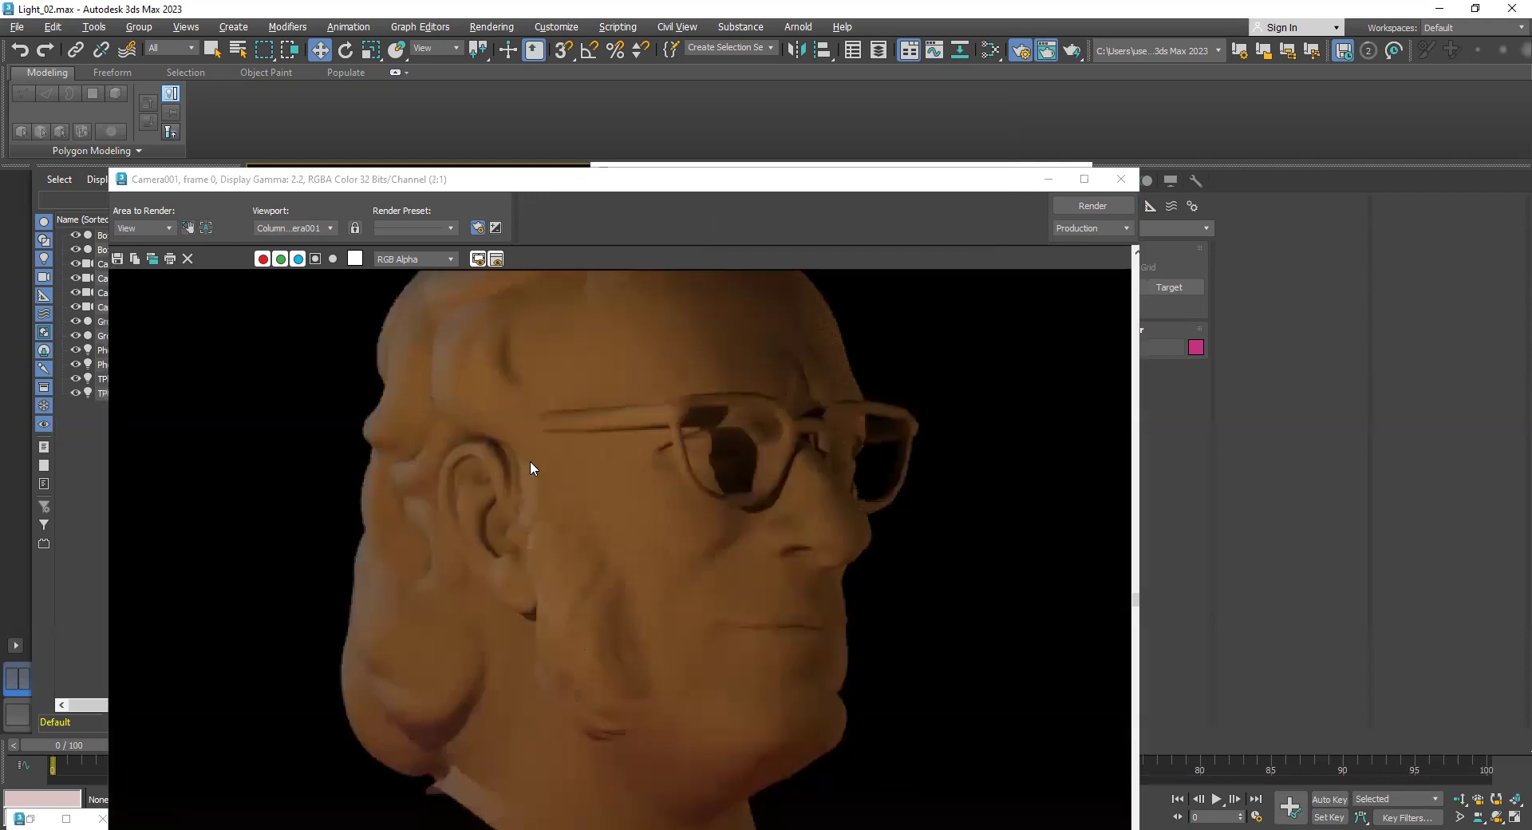
pyautogui.scroll(-1, 621, 524)
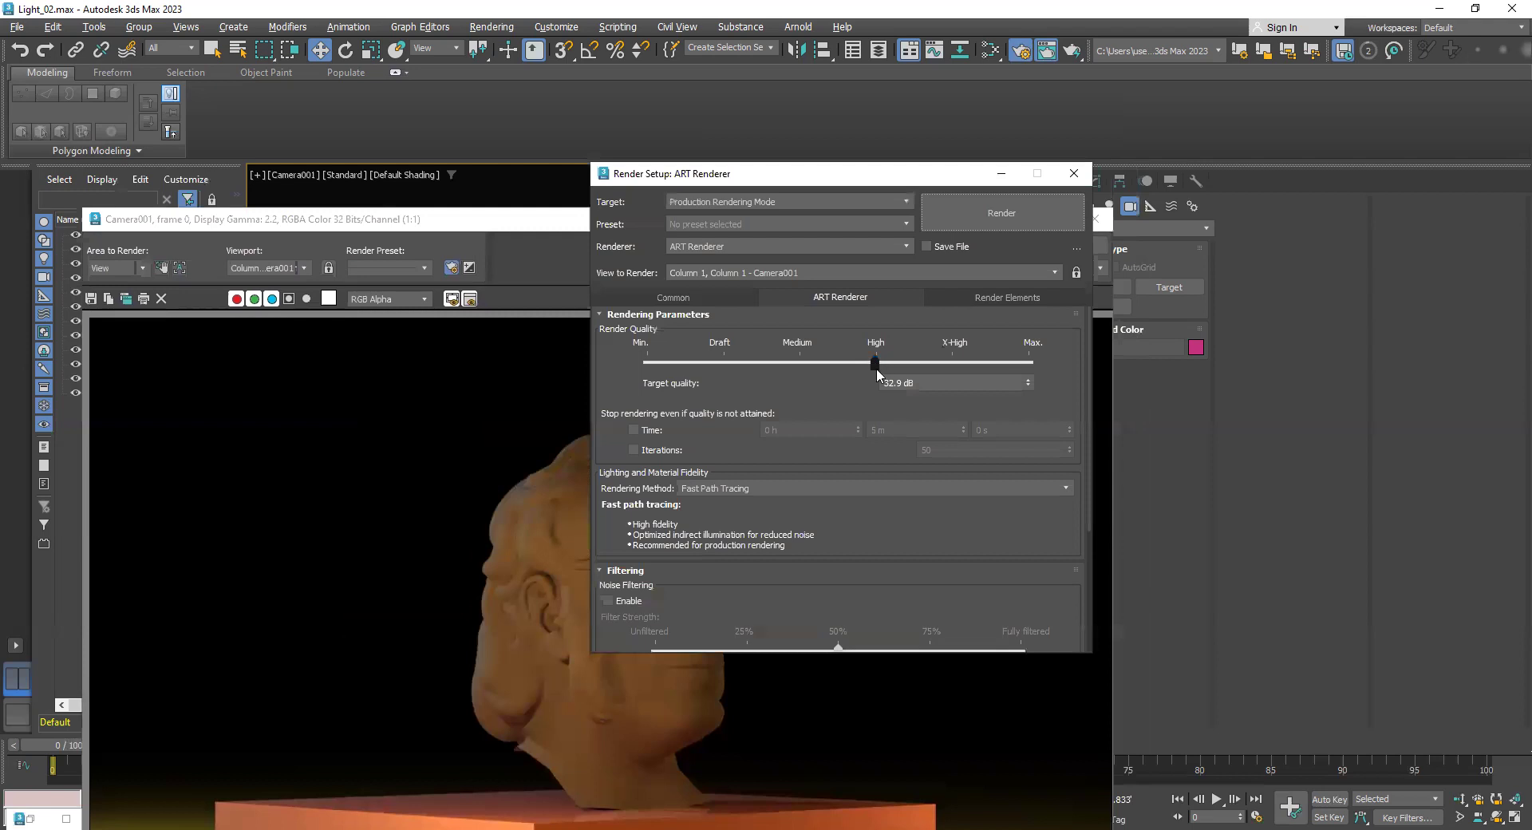
# Lower the ART render quality back to about Draft, close Render Setup, and minimize the rendered image
pyautogui.moveTo(876, 362); pyautogui.dragTo(730, 365)
pyautogui.click(1082, 177)
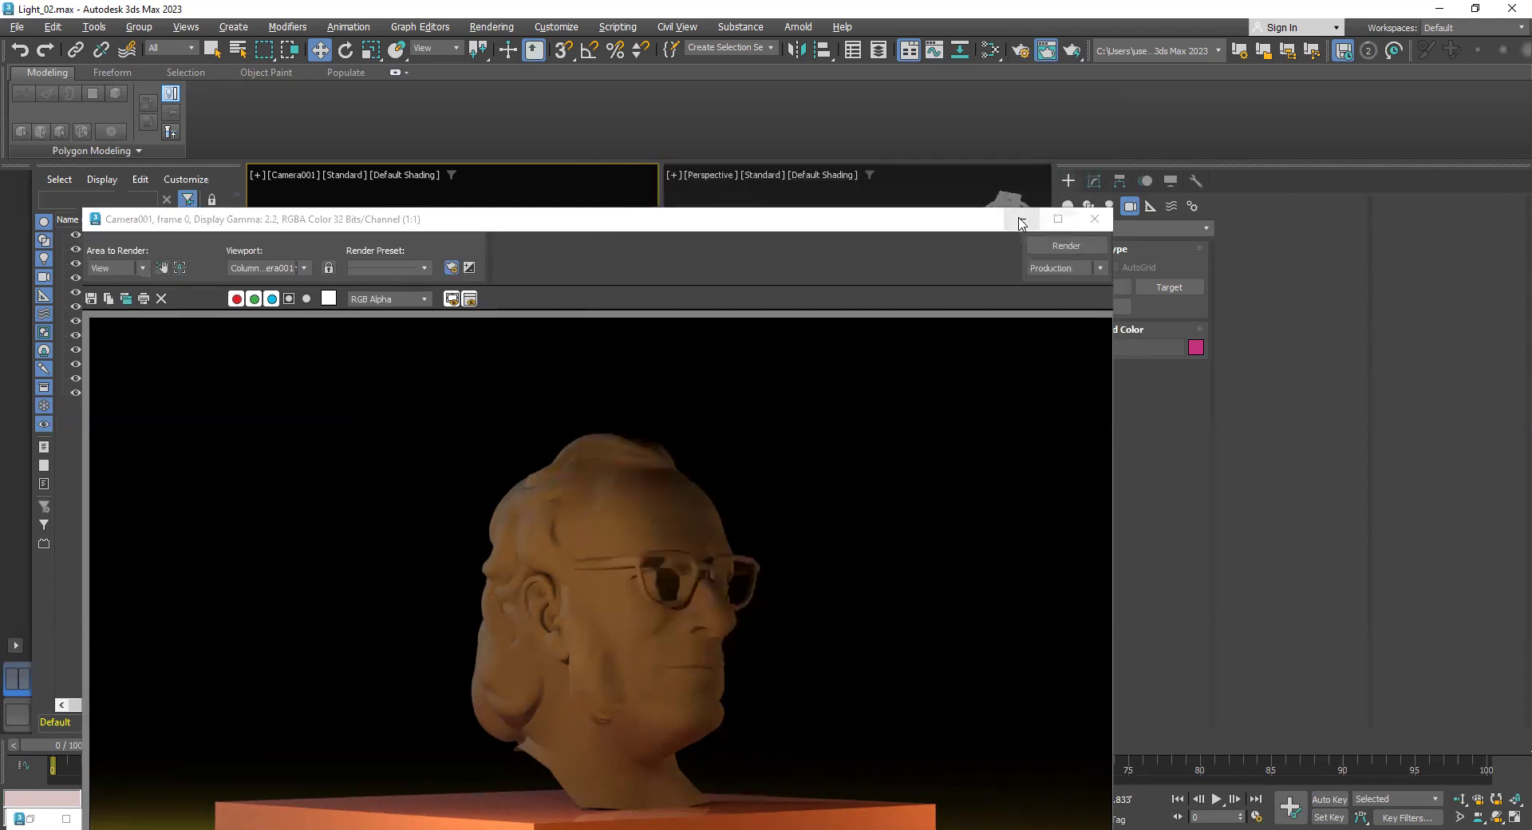
pyautogui.click(1021, 220)
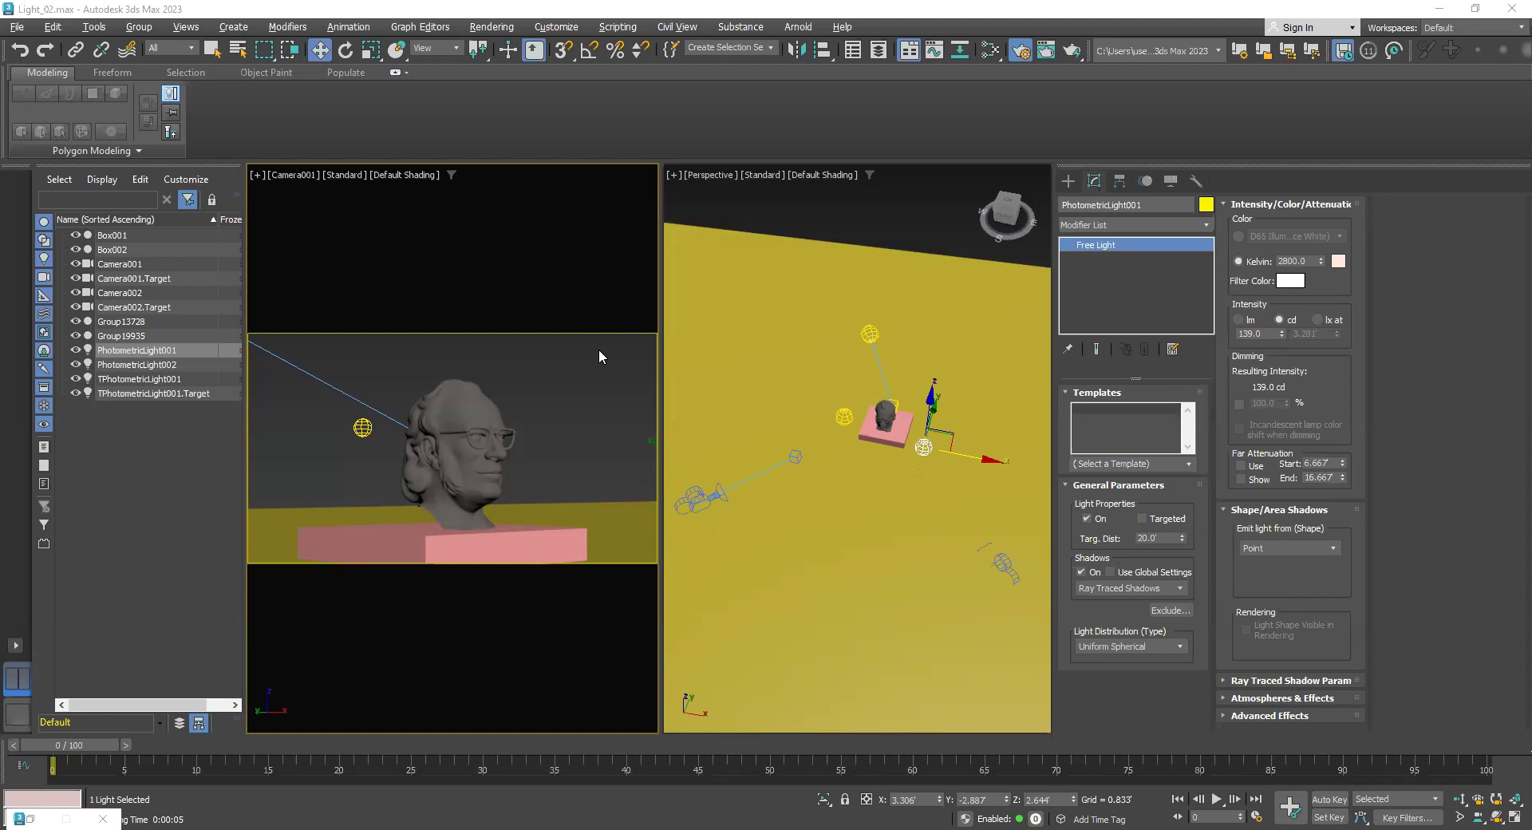
# Set the color temperature of the target light TPhotometricLight001 to 1500 Kelvin, render the Camera001 view, and minimize the image
pyautogui.click(872, 334)
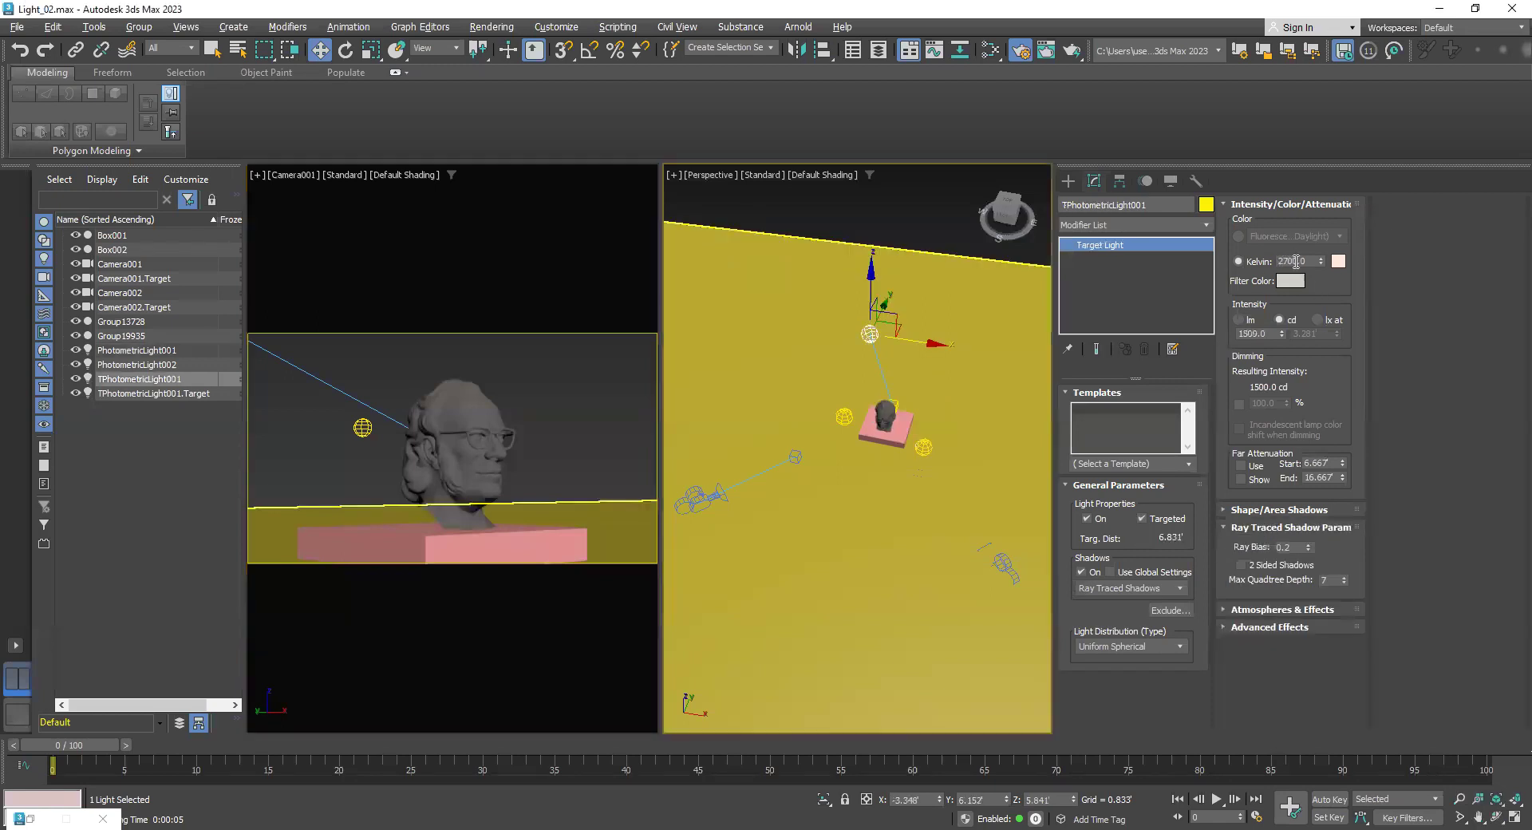
pyautogui.doubleClick(1296, 259)
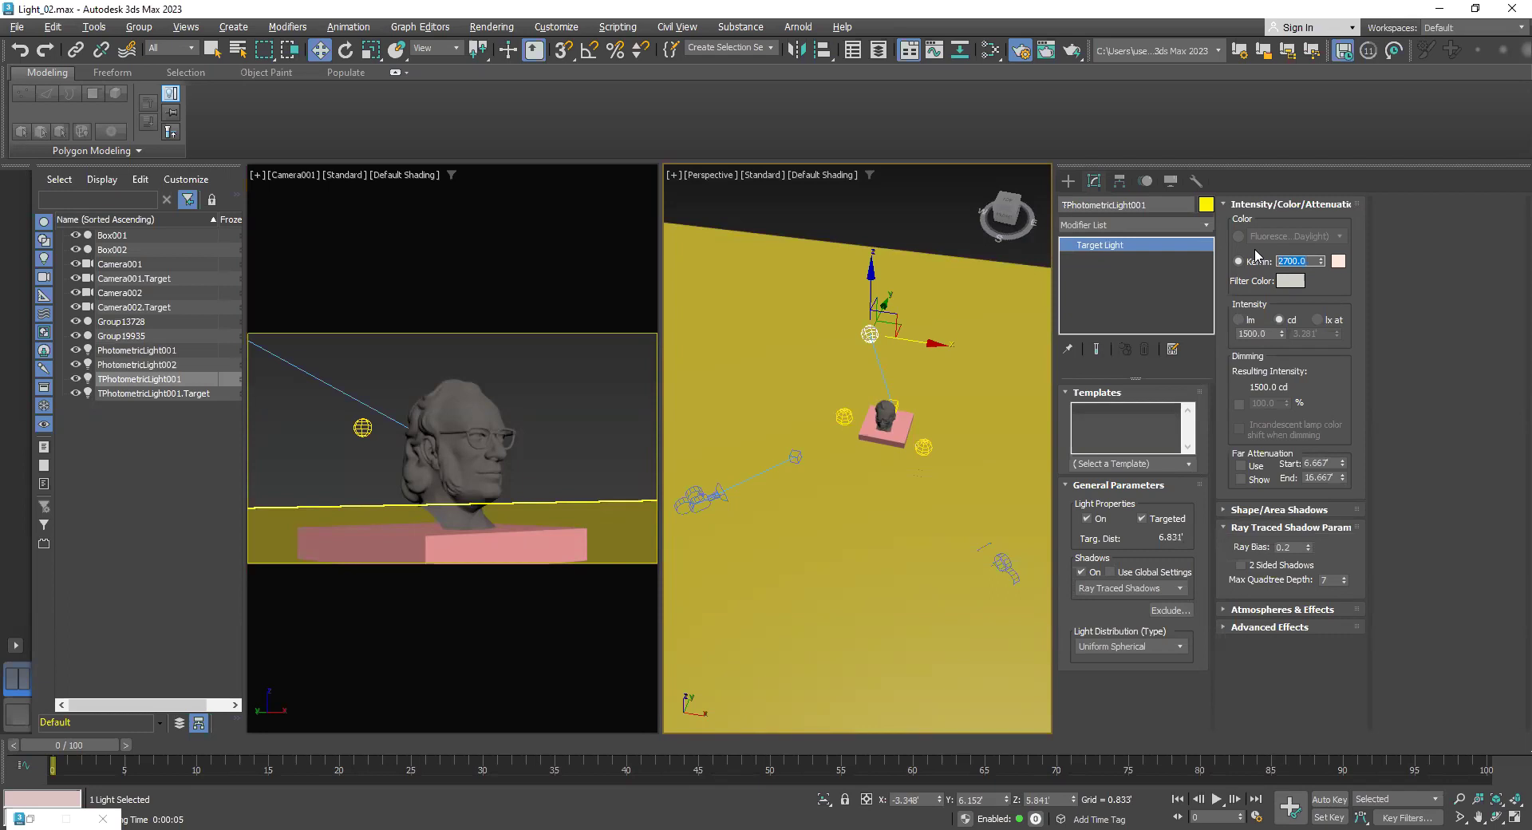
pyautogui.write('1500')
pyautogui.press('Return')
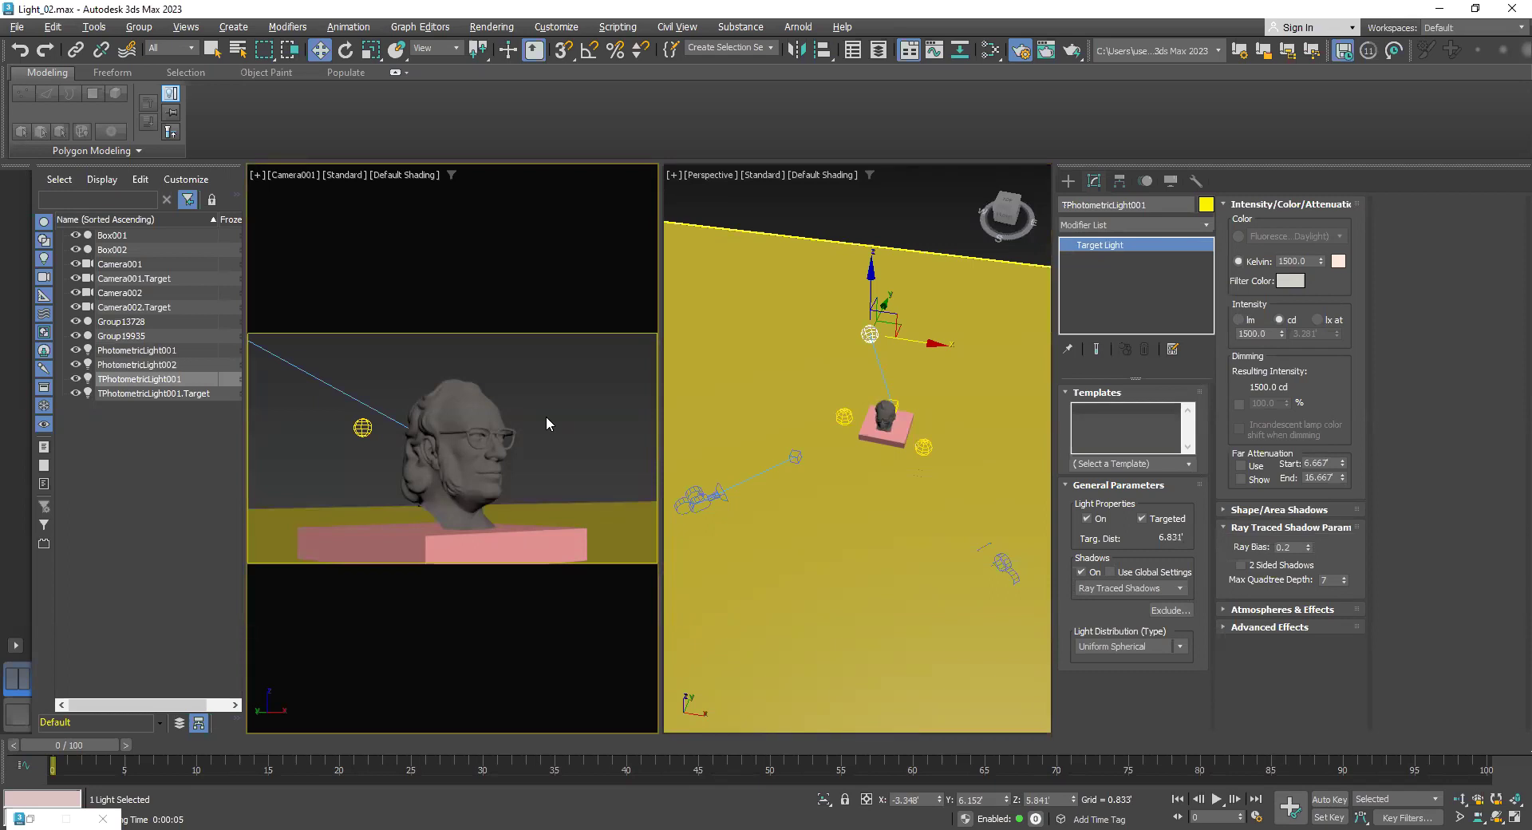
pyautogui.hotkey('shift', 'q')
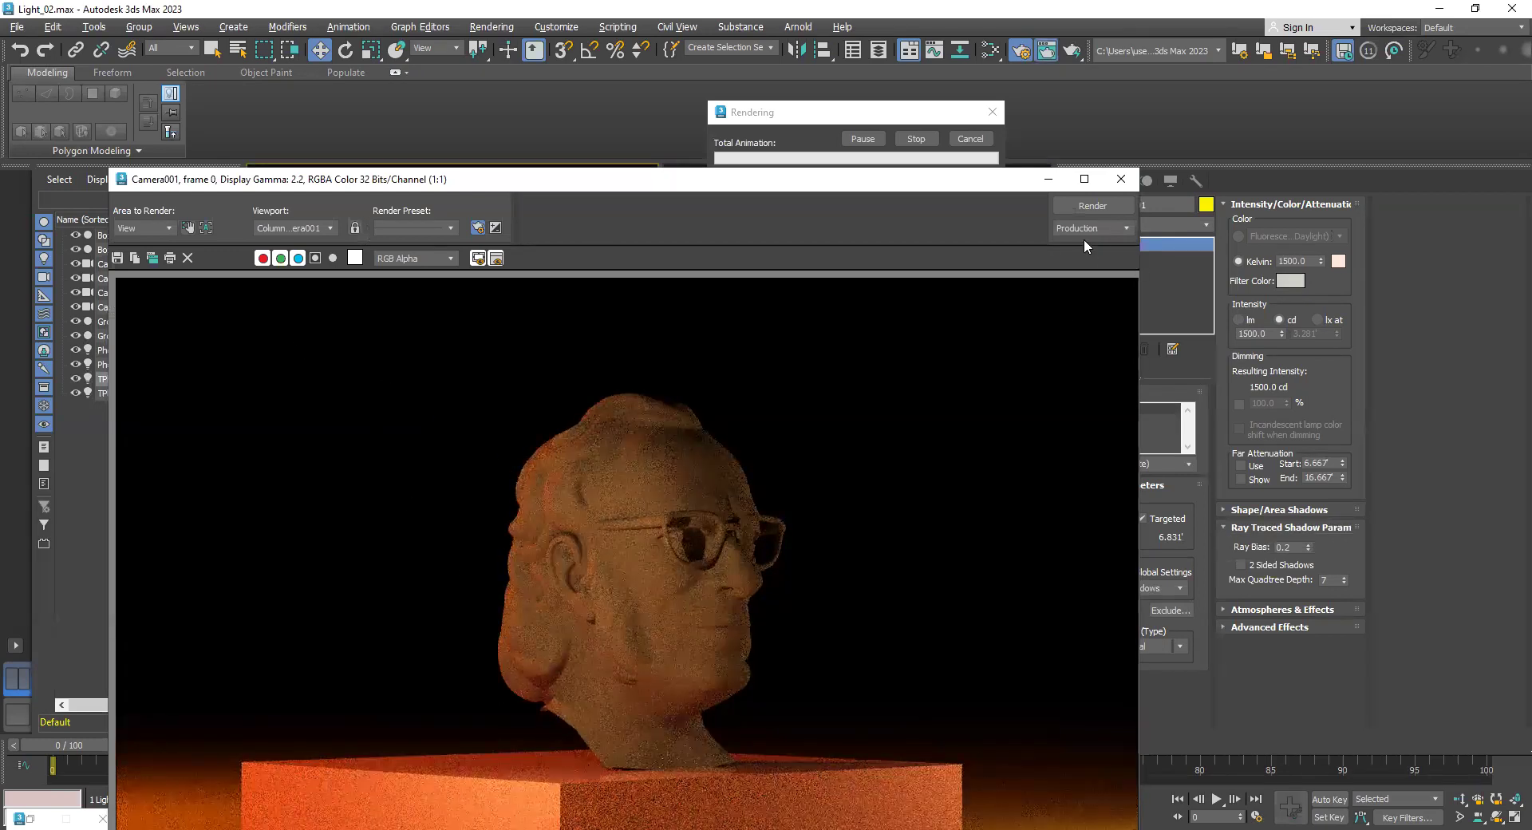
pyautogui.click(1045, 181)
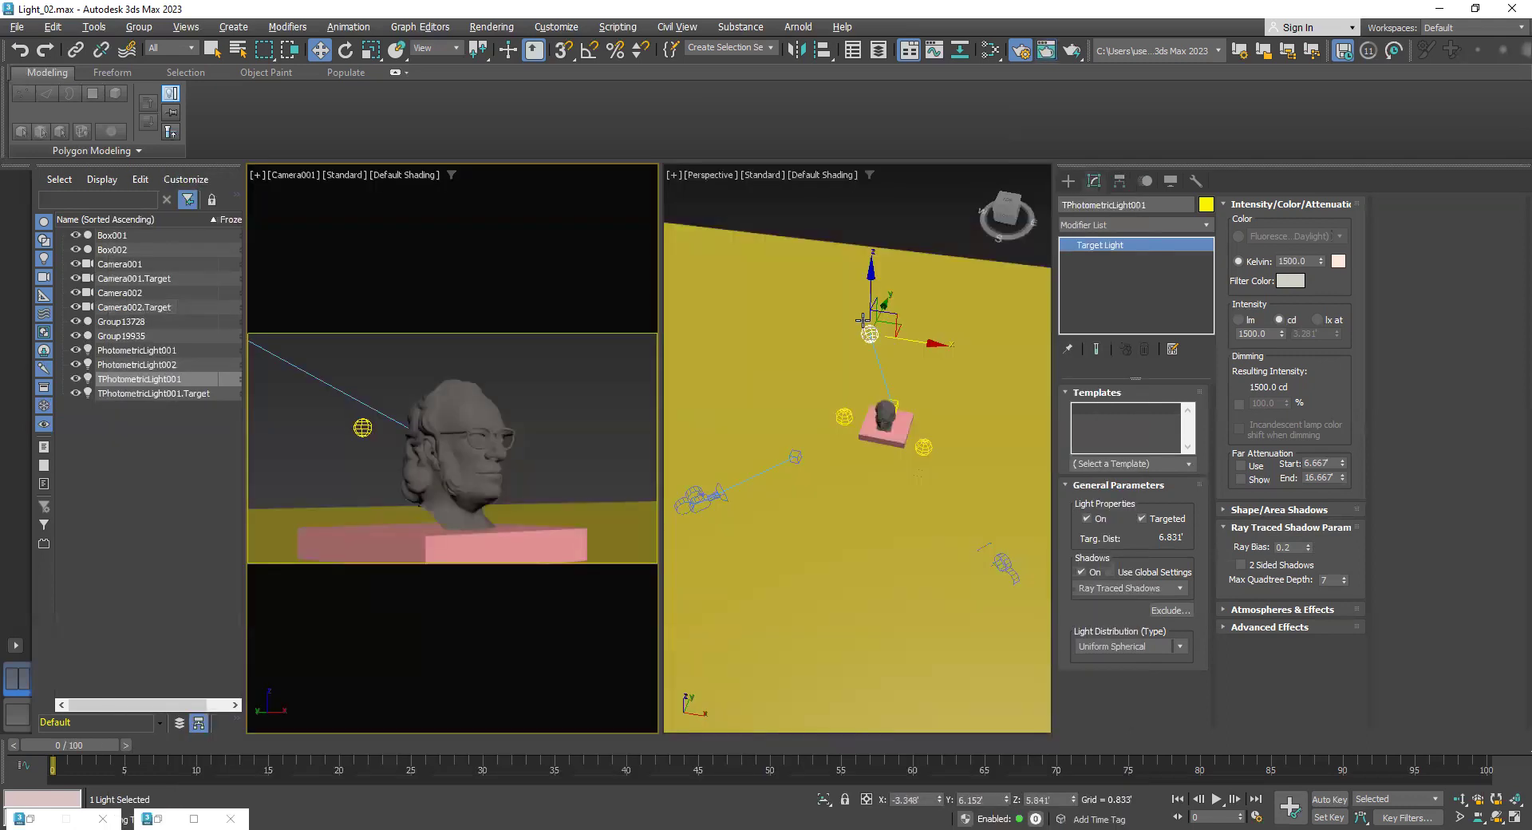
# Switch off the free light PhotometricLight001 together with its shadows, and switch off PhotometricLight002 on the other side of the head
pyautogui.click(134, 355)
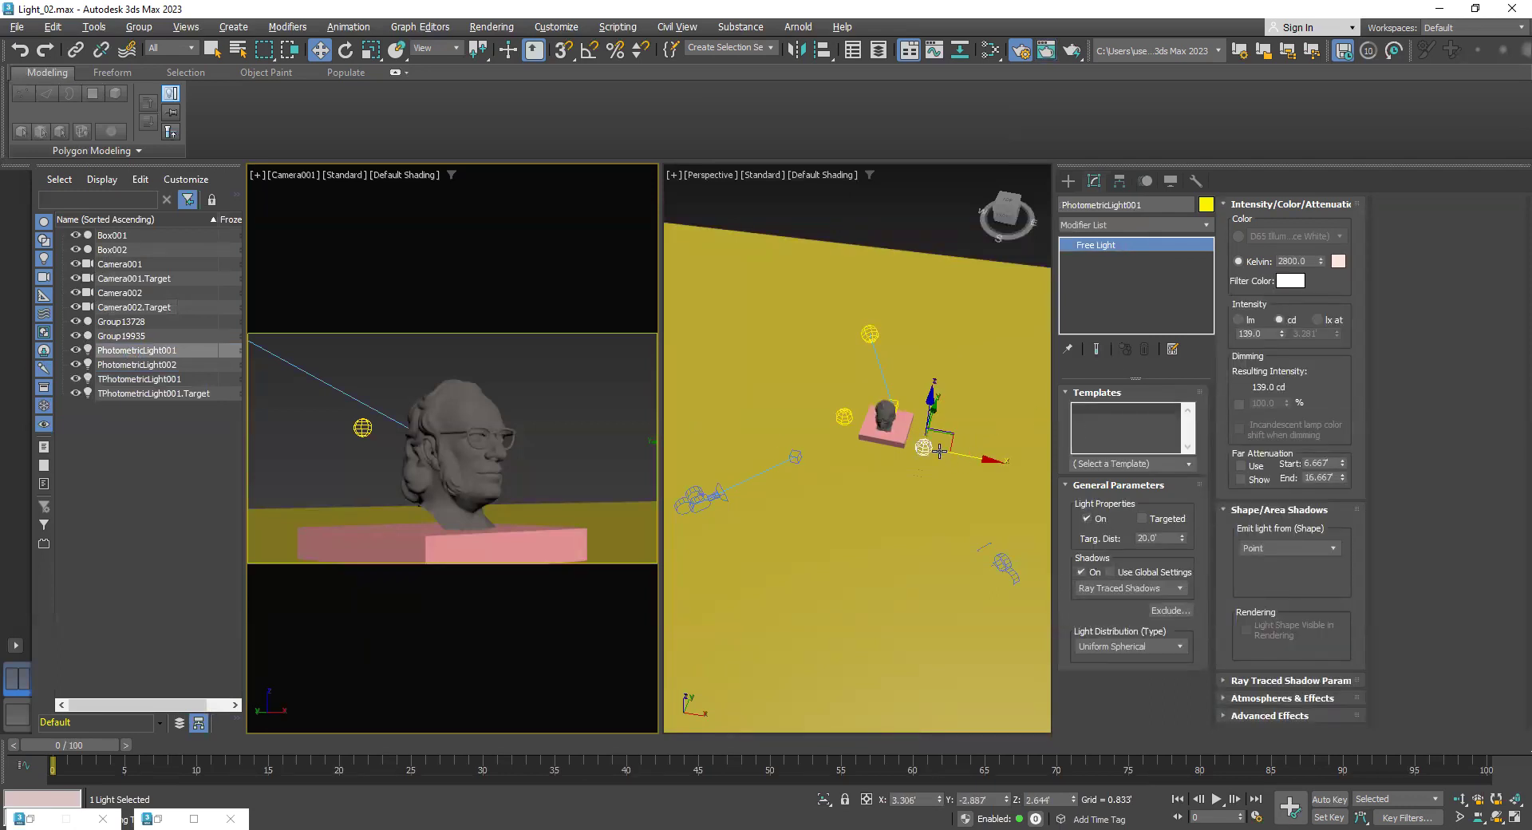
pyautogui.scroll(2, 927, 474)
pyautogui.scroll(2, 928, 467)
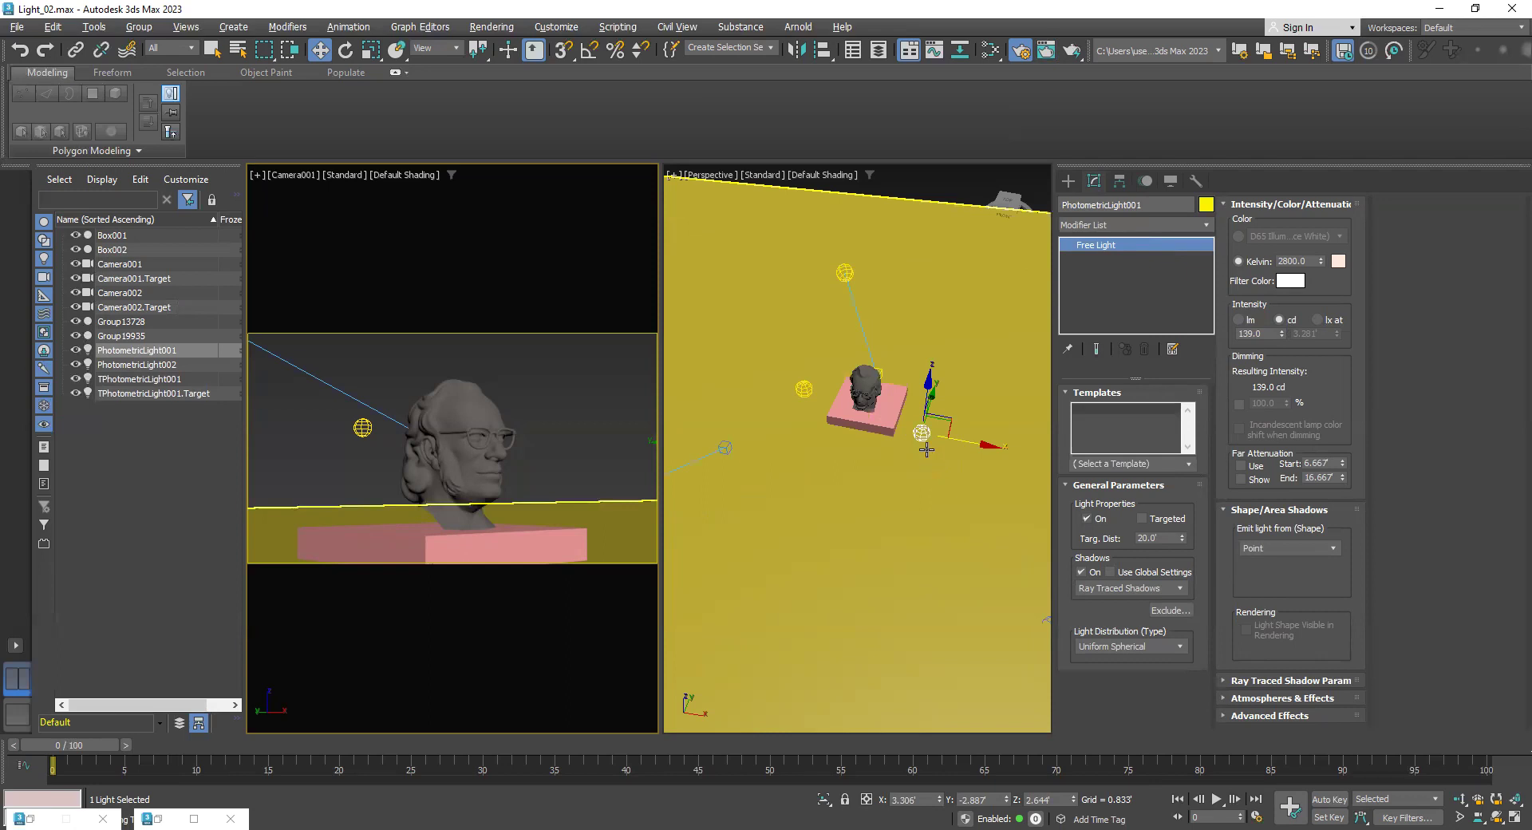
pyautogui.click(1101, 519)
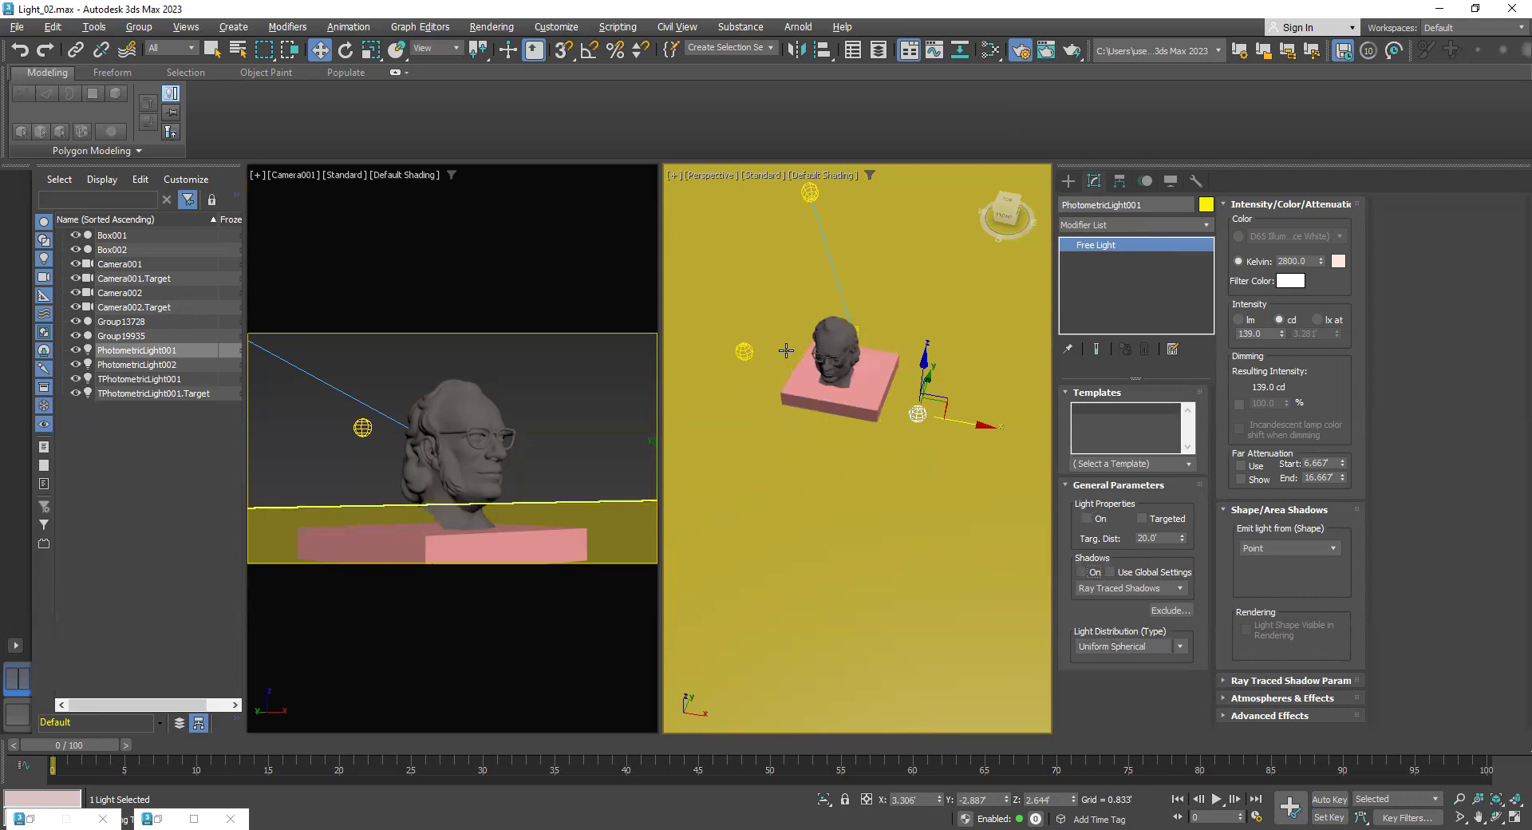
pyautogui.click(745, 349)
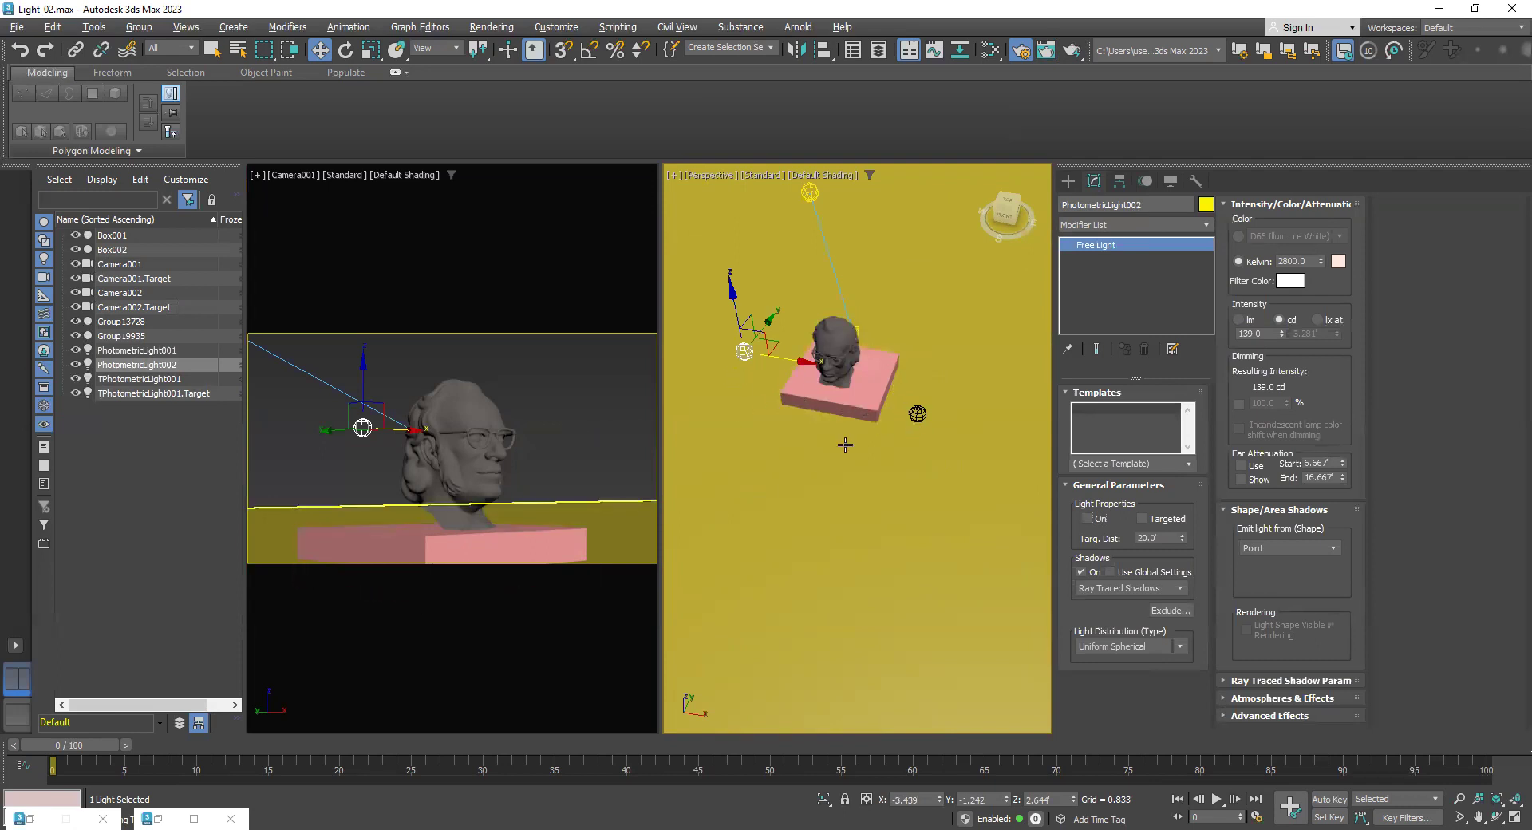
pyautogui.click(803, 445)
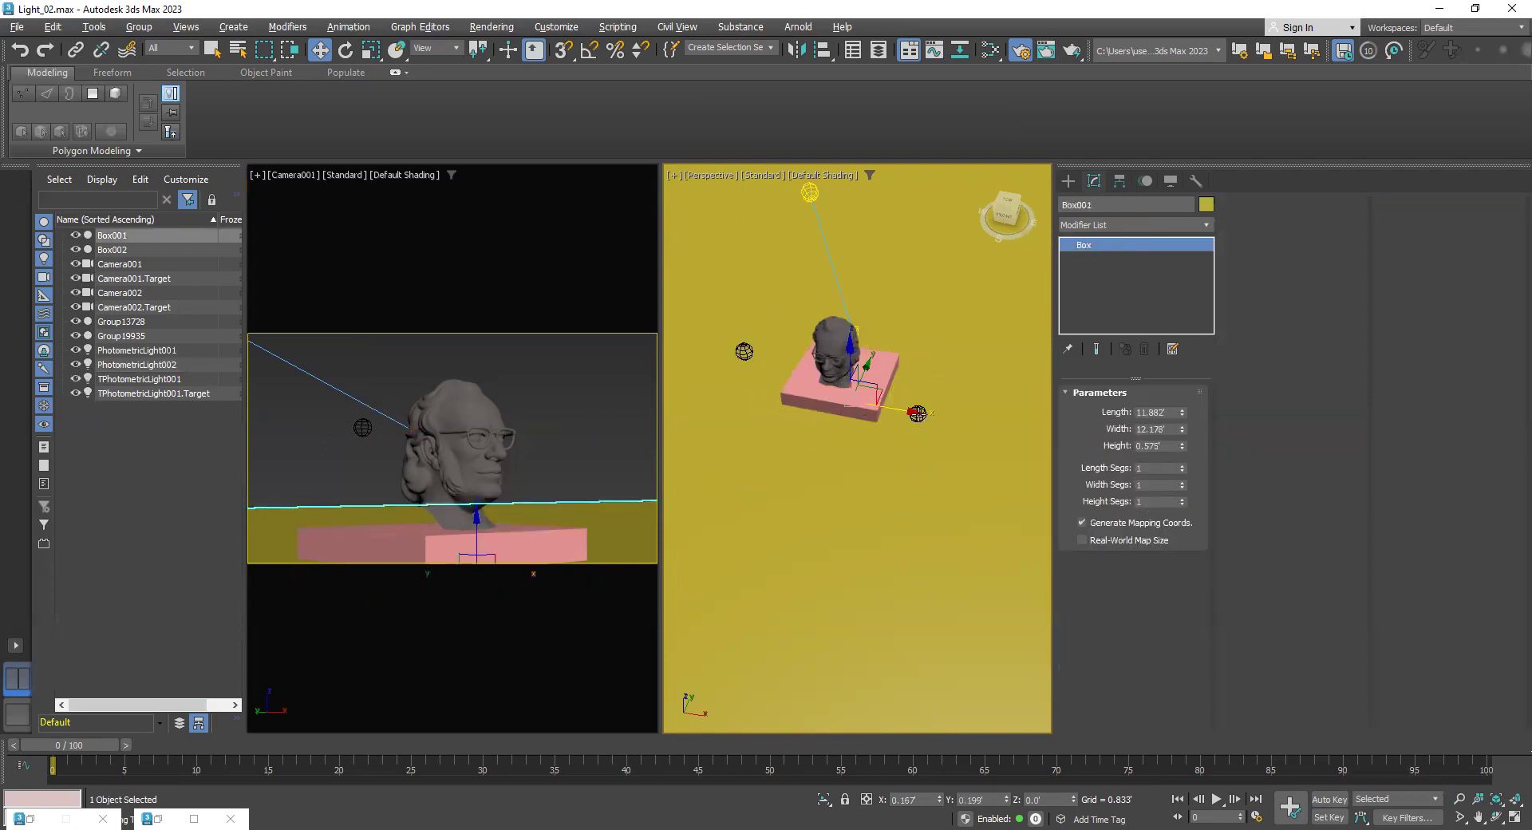
# Render the Camera001 view with only the target light on, examine the head, and minimize the image
pyautogui.rightClick(561, 432)
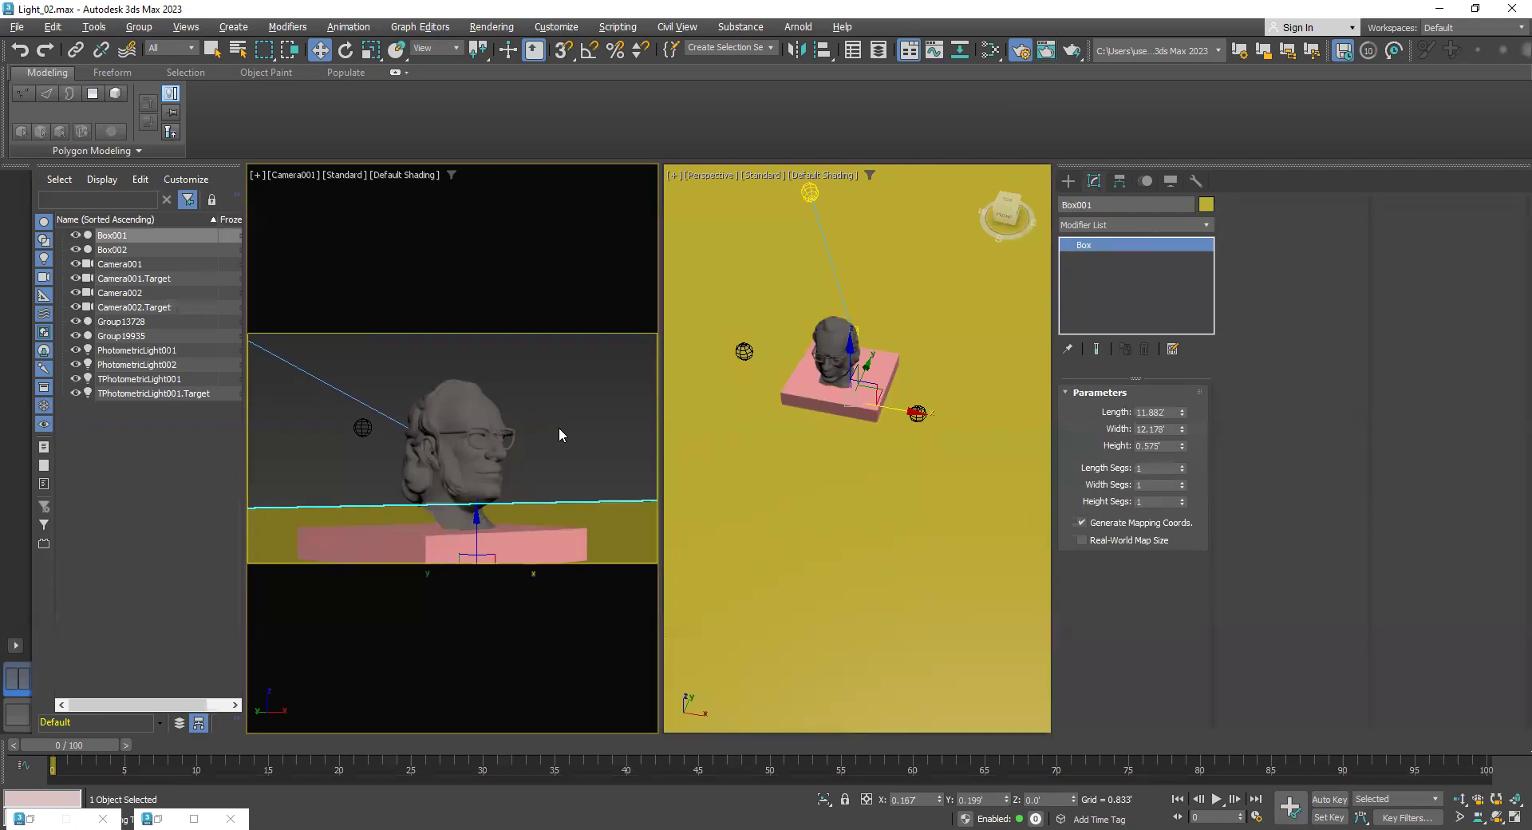
pyautogui.hotkey('shift', 'q')
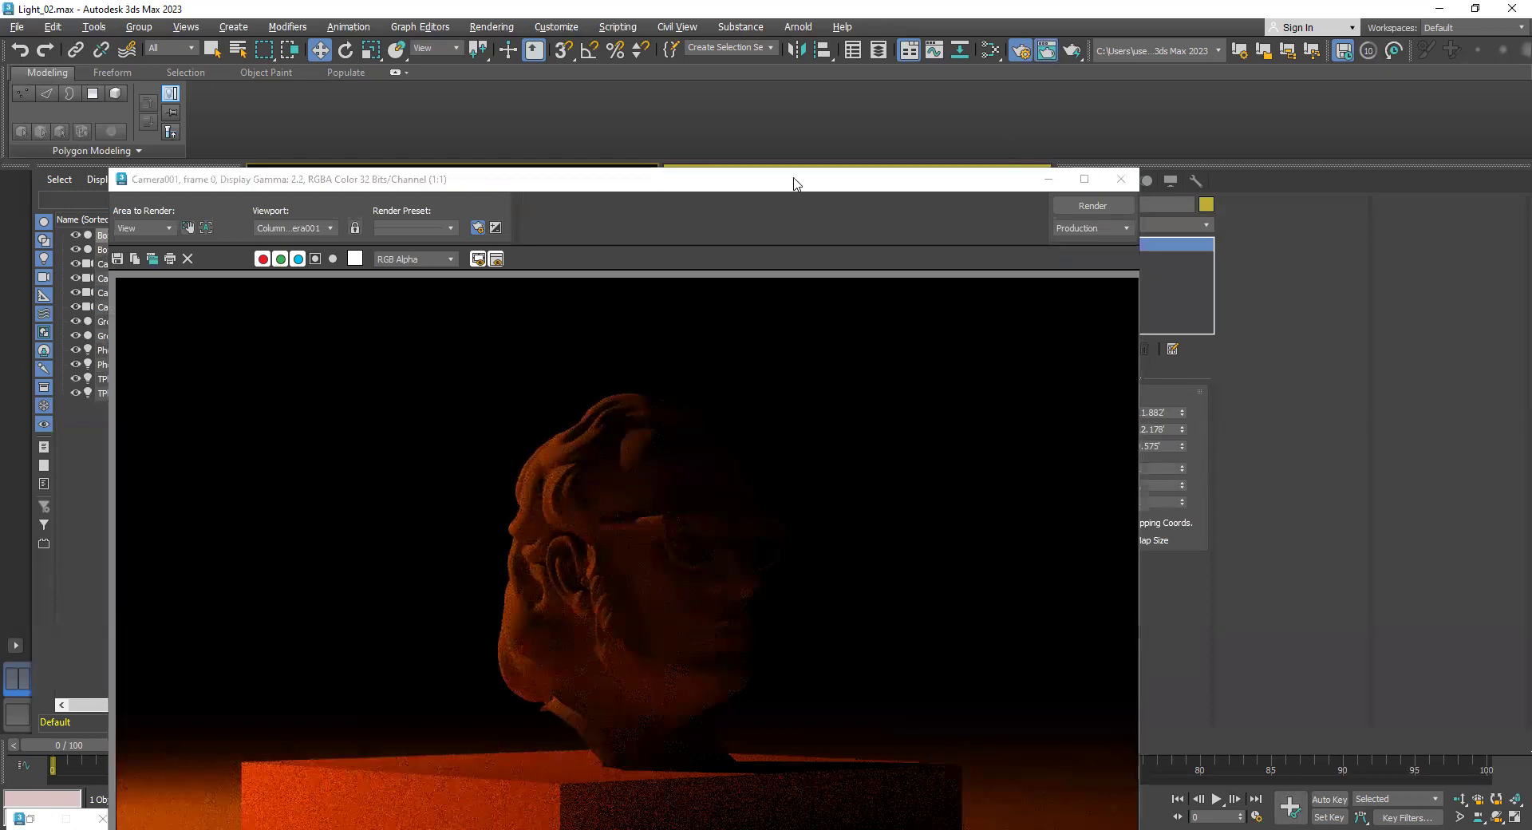
pyautogui.moveTo(794, 182); pyautogui.dragTo(677, 119)
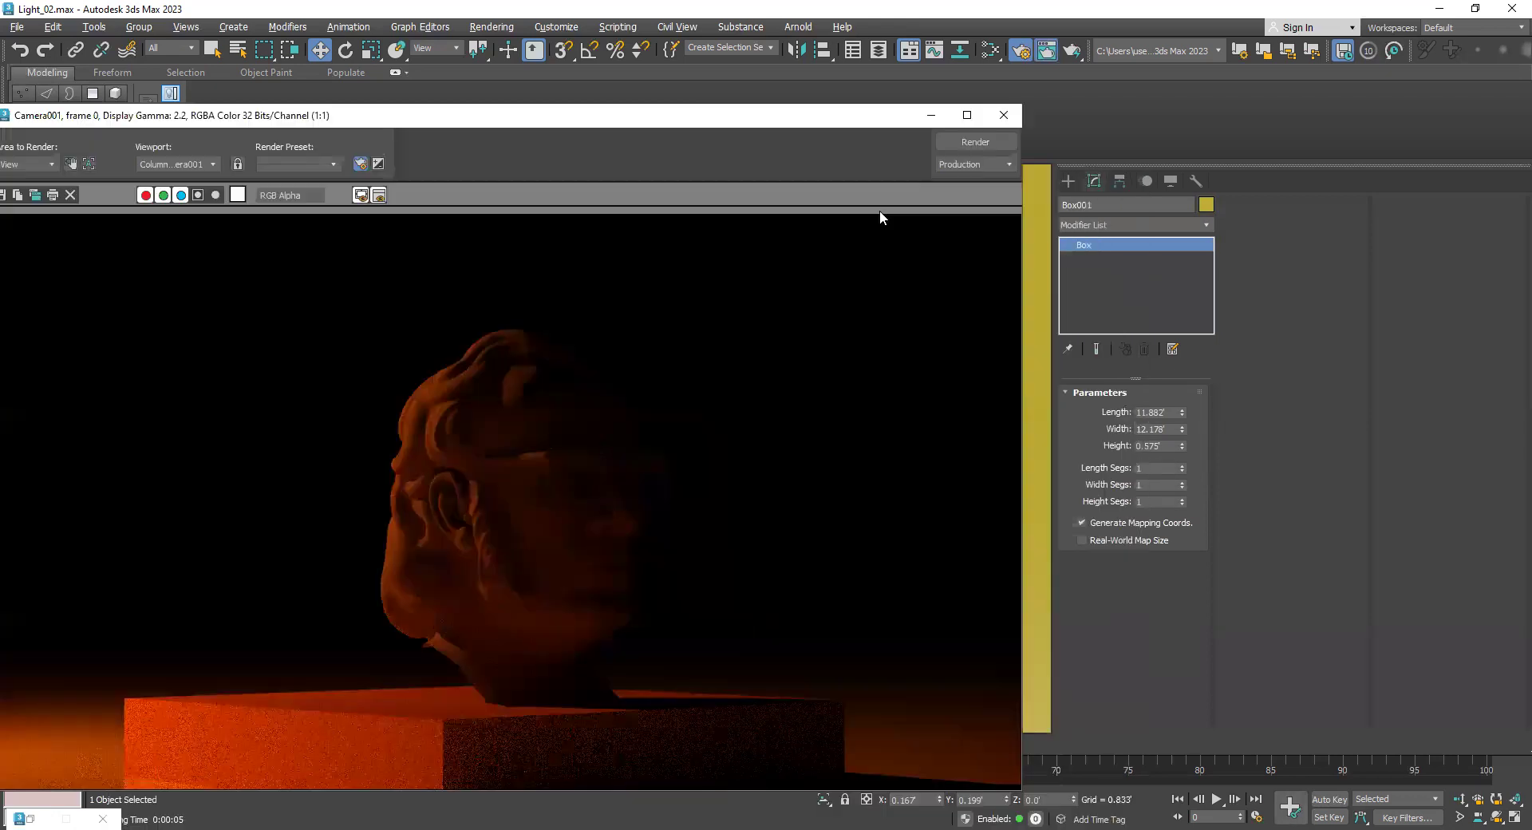
pyautogui.click(929, 116)
# Select the target light, switch to the web browser to compare the Kelvin color temperature charts, and return to 3ds Max
pyautogui.click(810, 192)
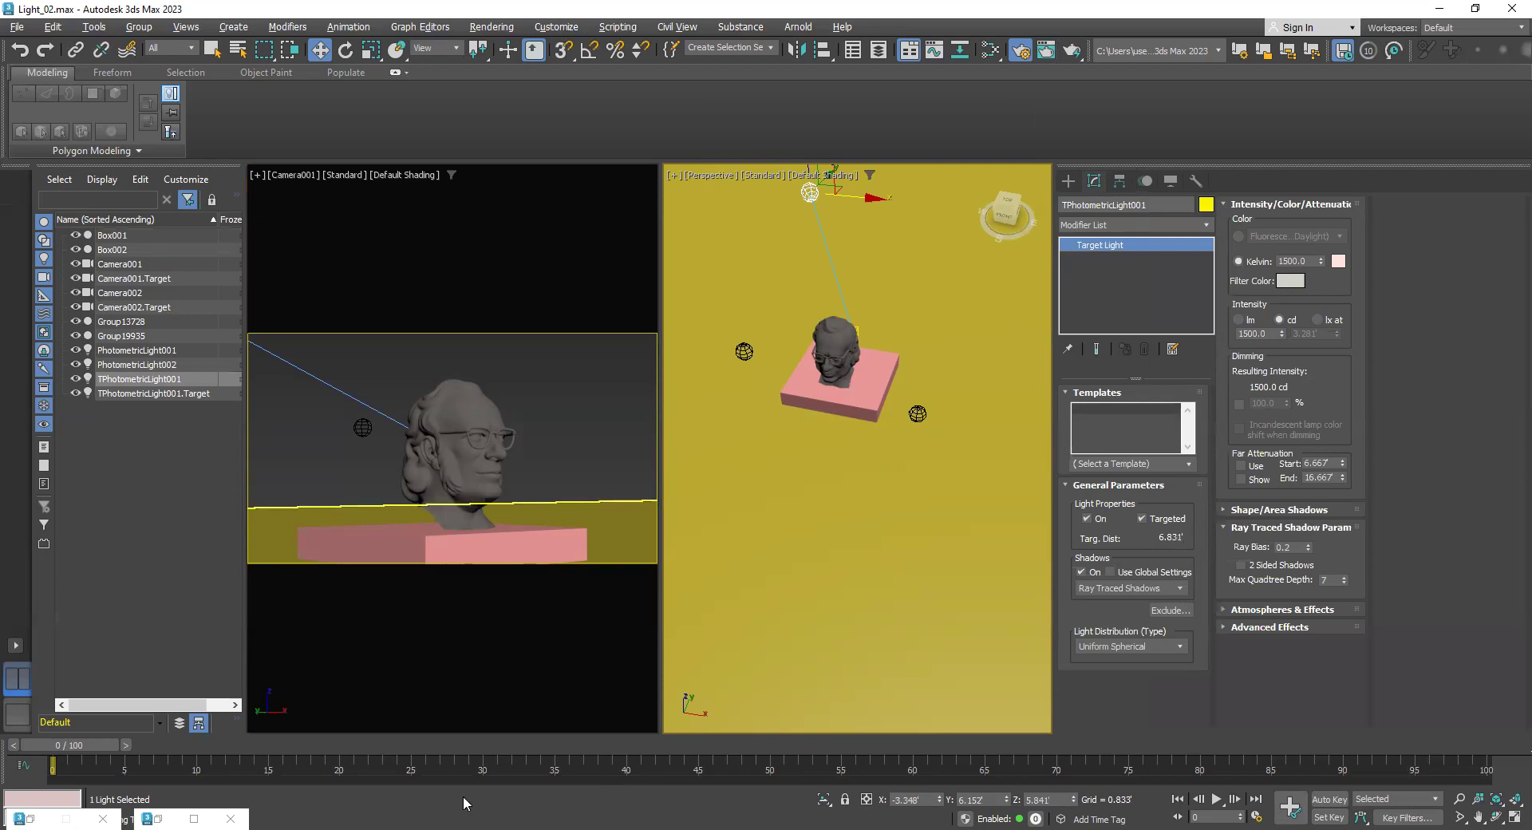
pyautogui.hotkey('alt', 'Tab')
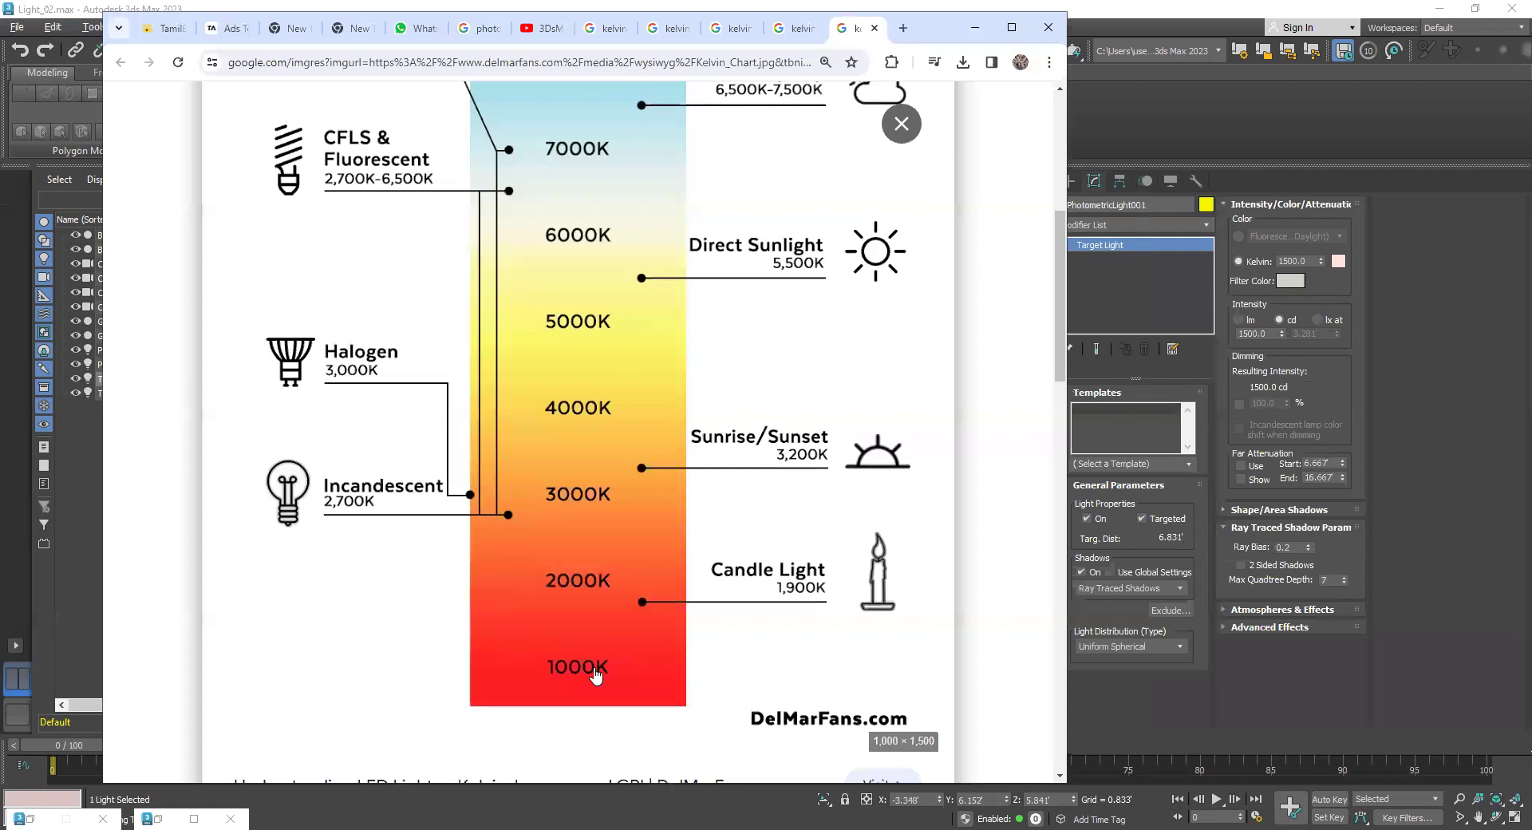
pyautogui.click(669, 28)
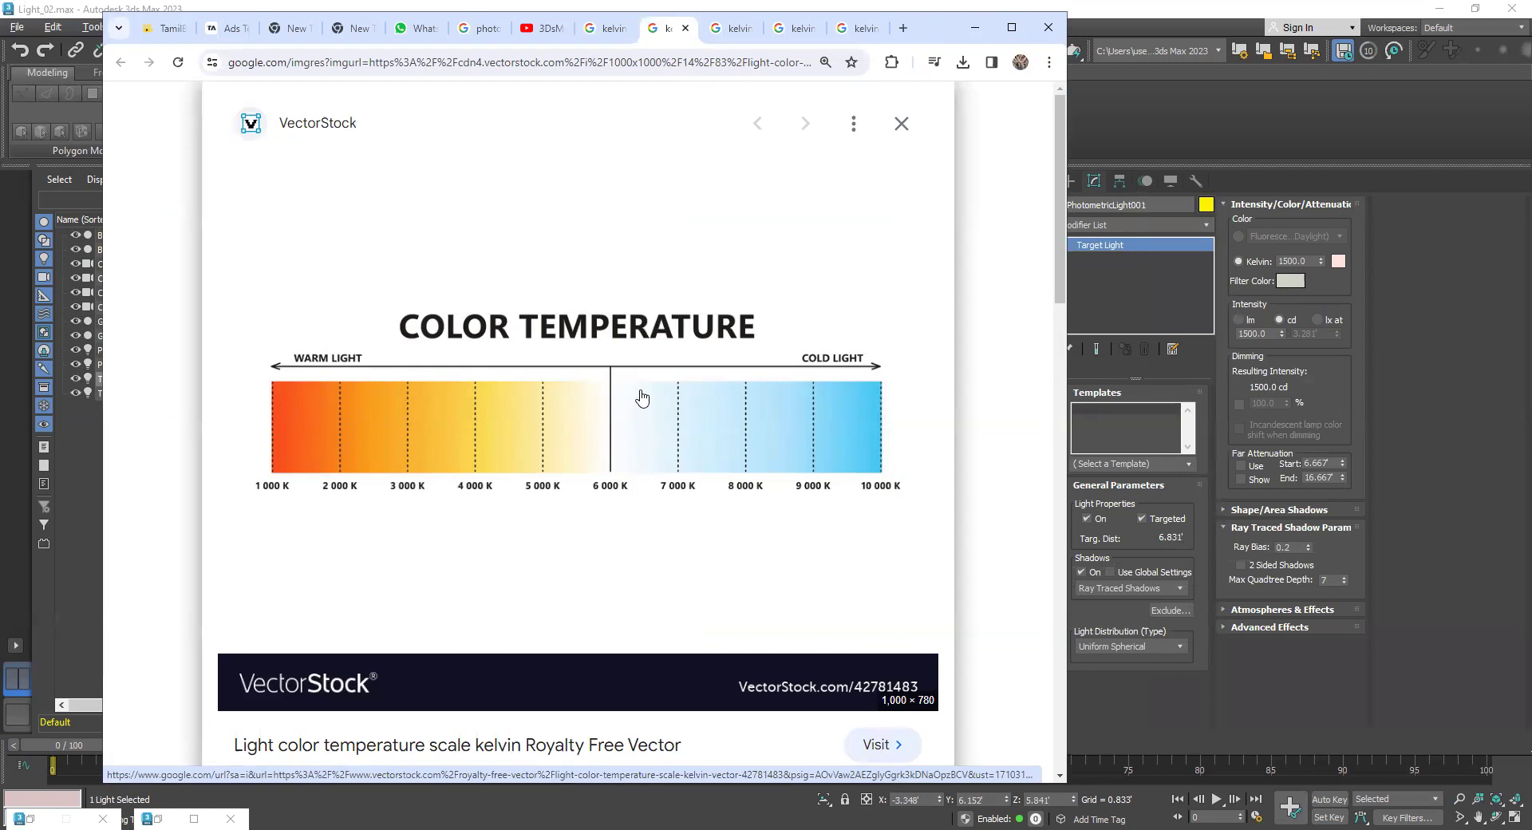
pyautogui.click(734, 28)
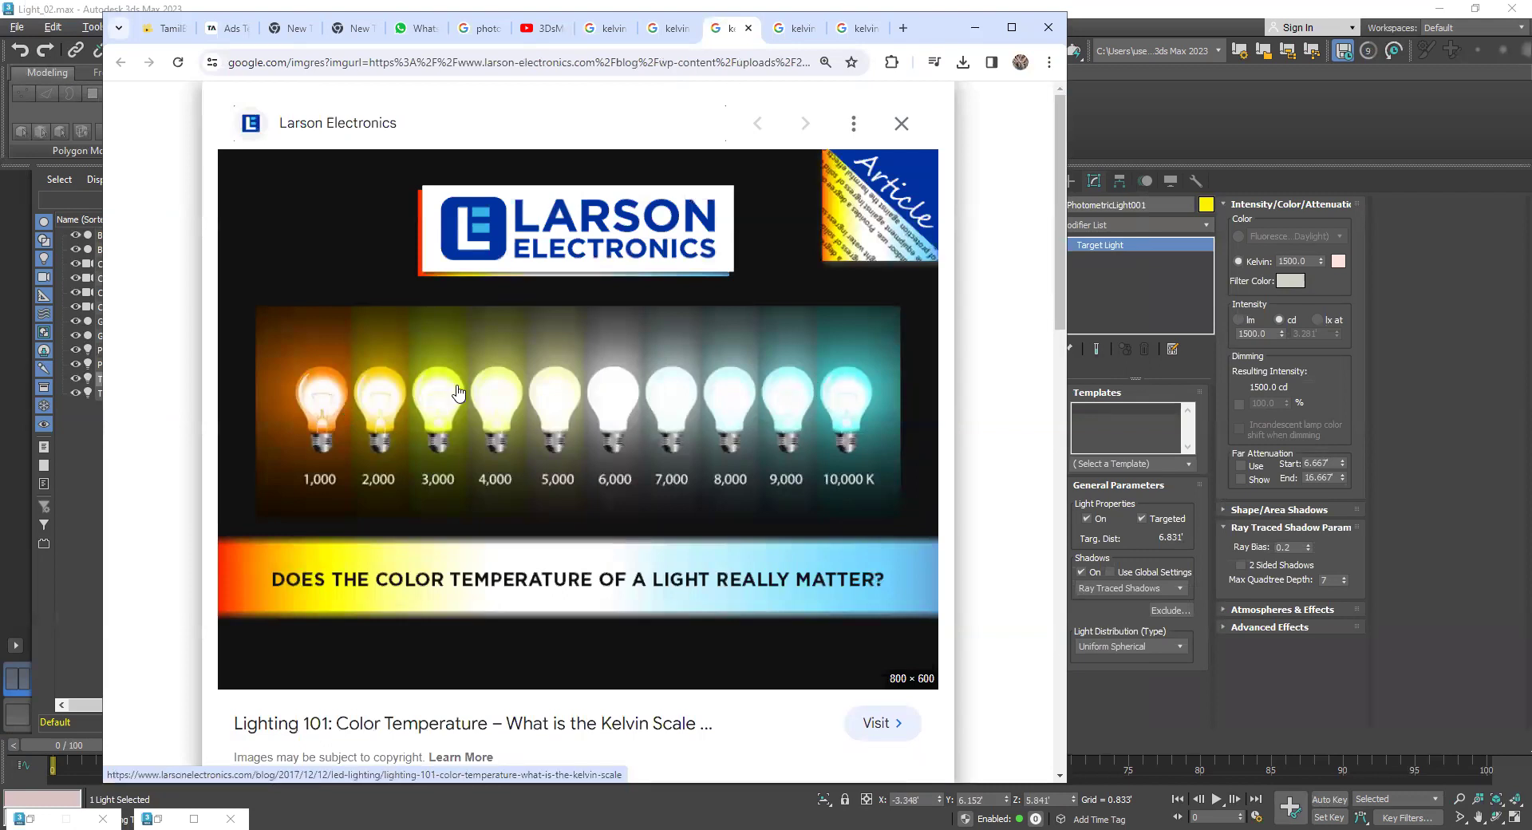
pyautogui.click(792, 28)
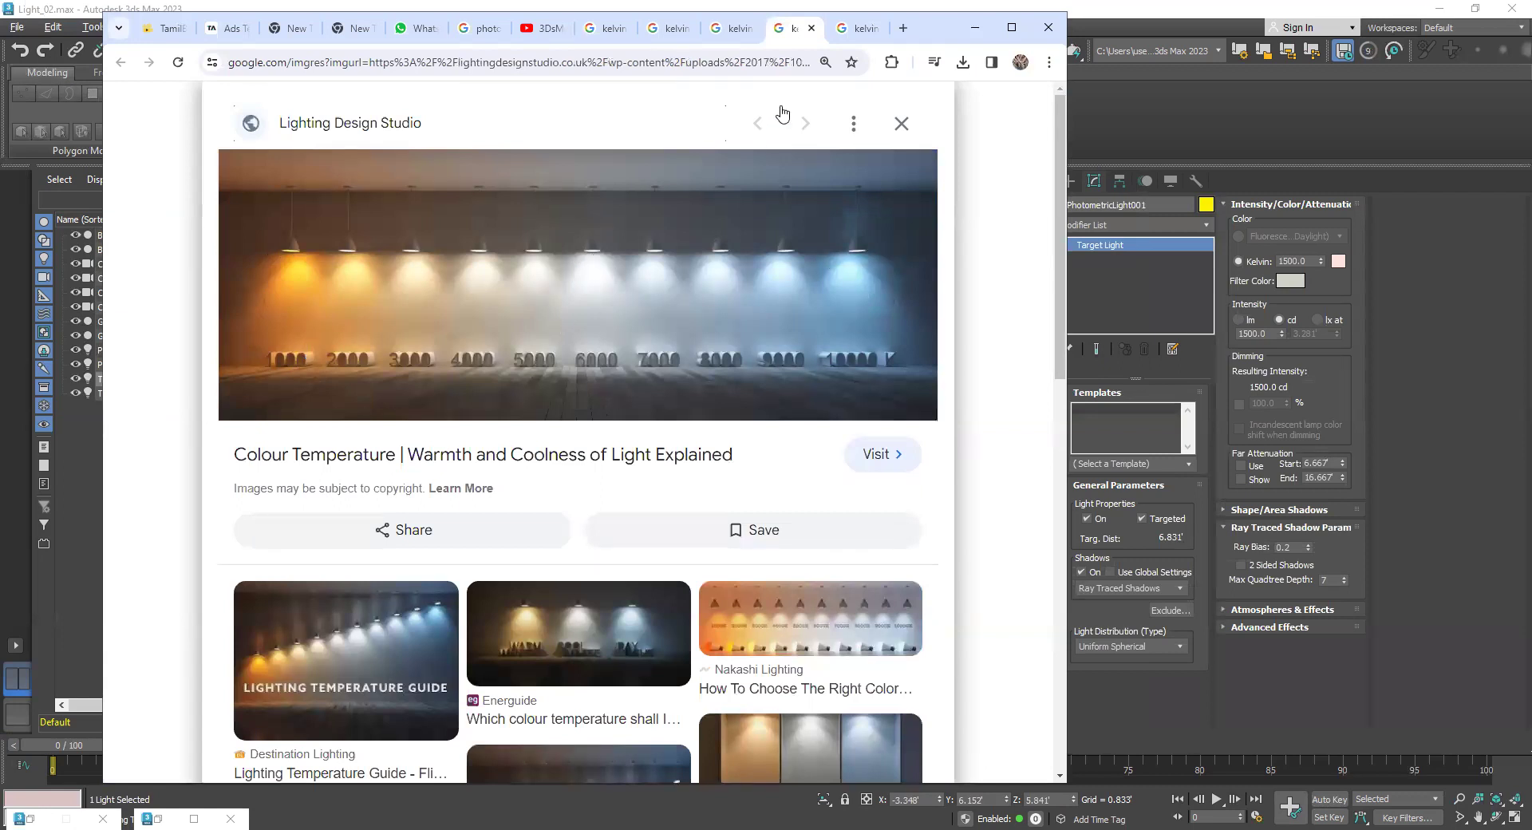
pyautogui.hotkey('ctrl', 'Tab')
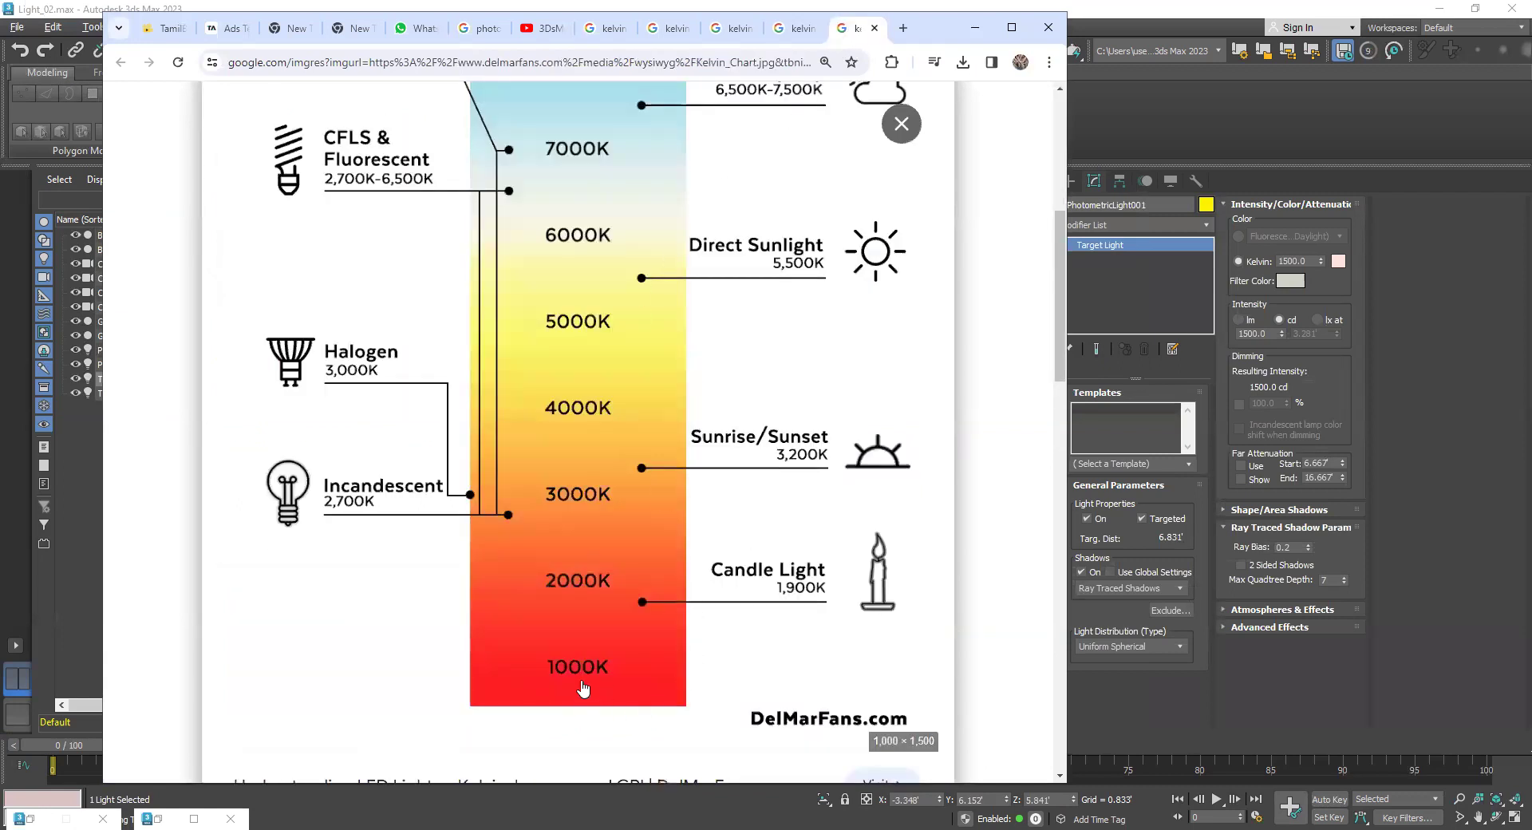
pyautogui.scroll(2, 568, 574)
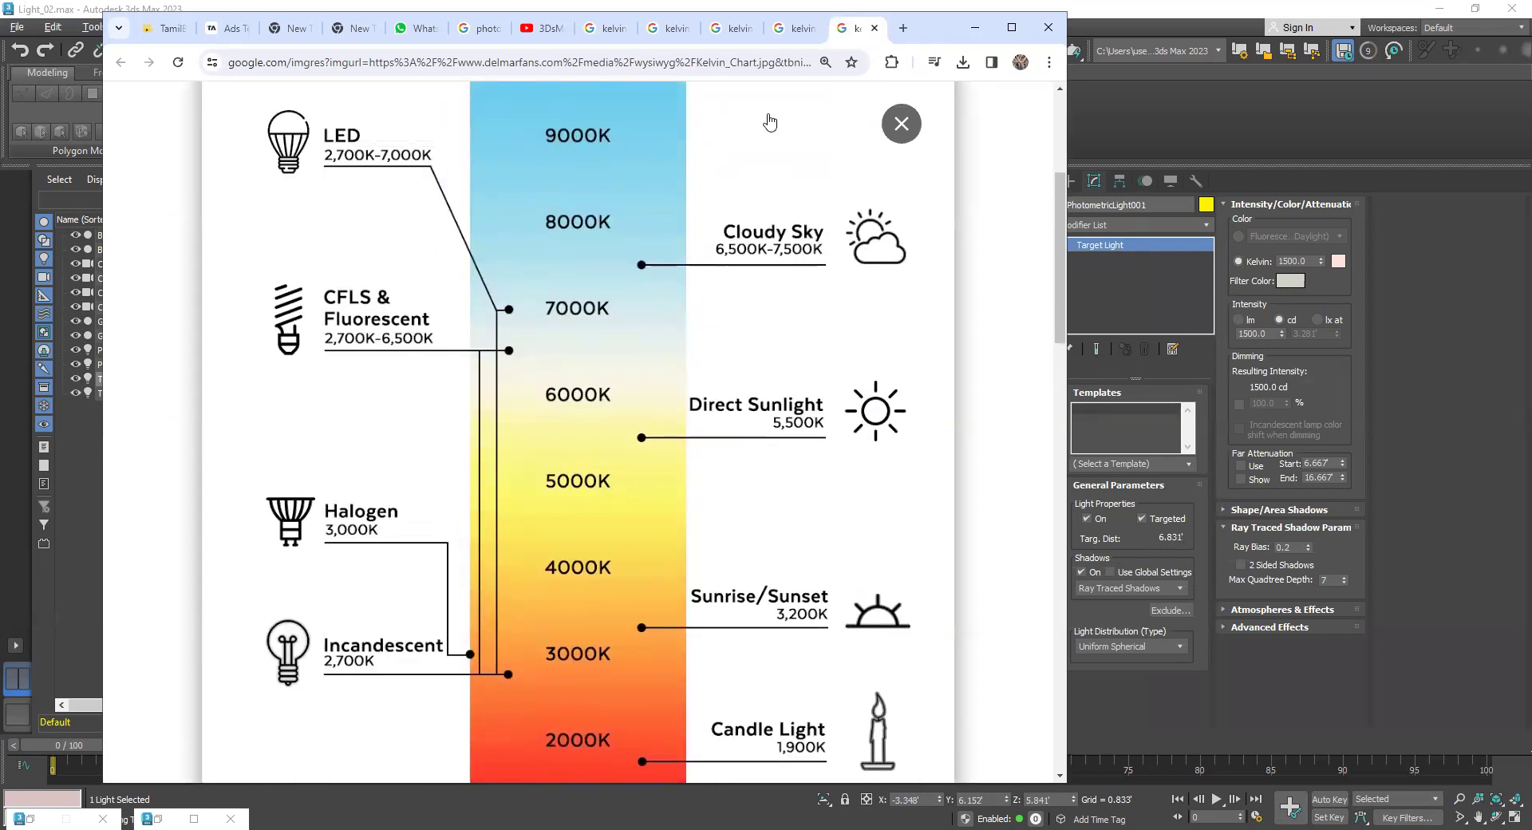
pyautogui.click(972, 39)
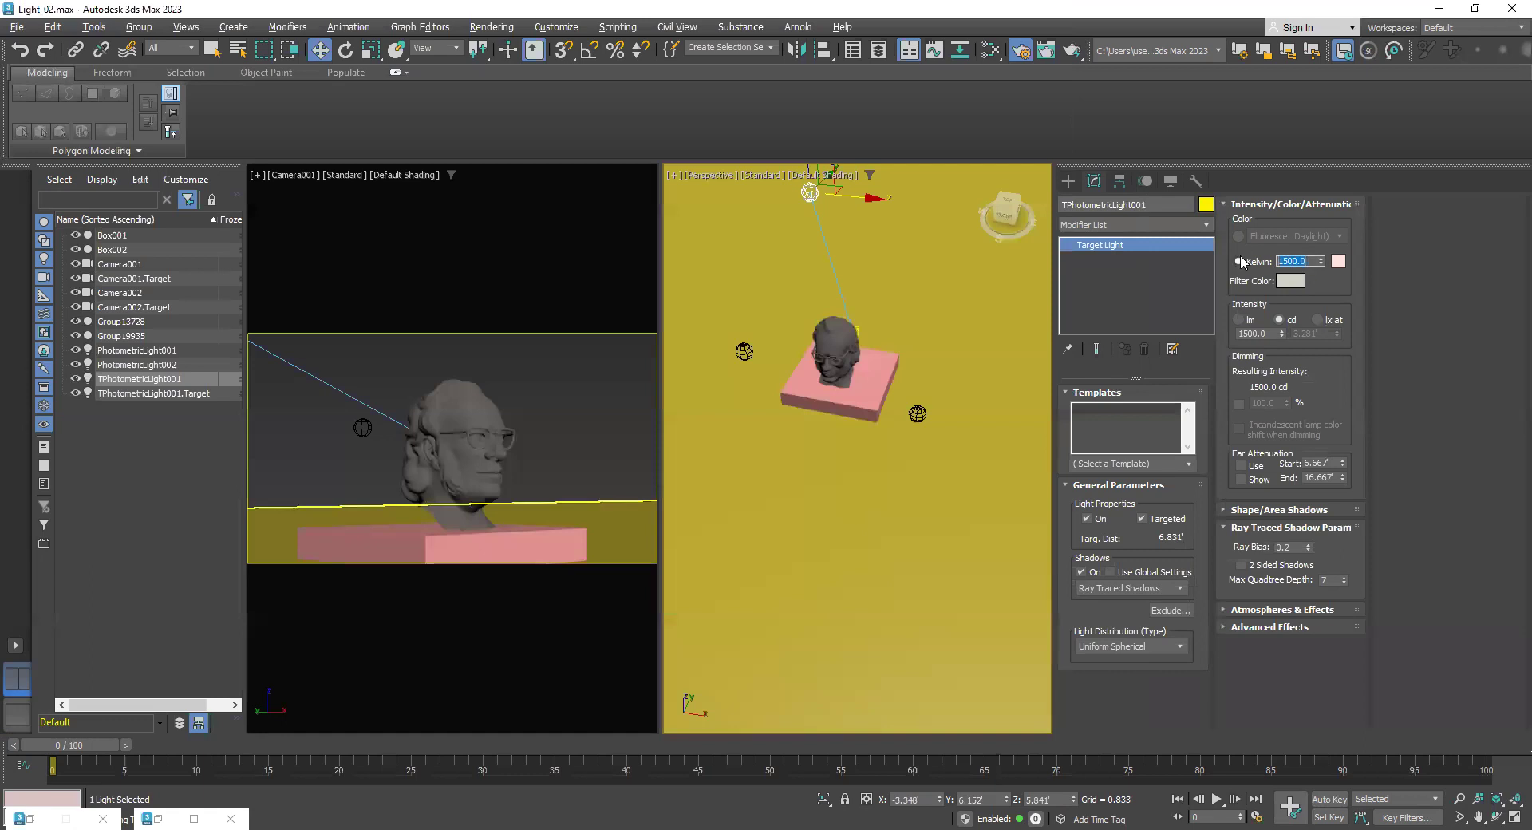
# Set the target light's color temperature to 9000 Kelvin, render the Camera001 view, and minimize the image
pyautogui.write('9000')
pyautogui.press('Return')
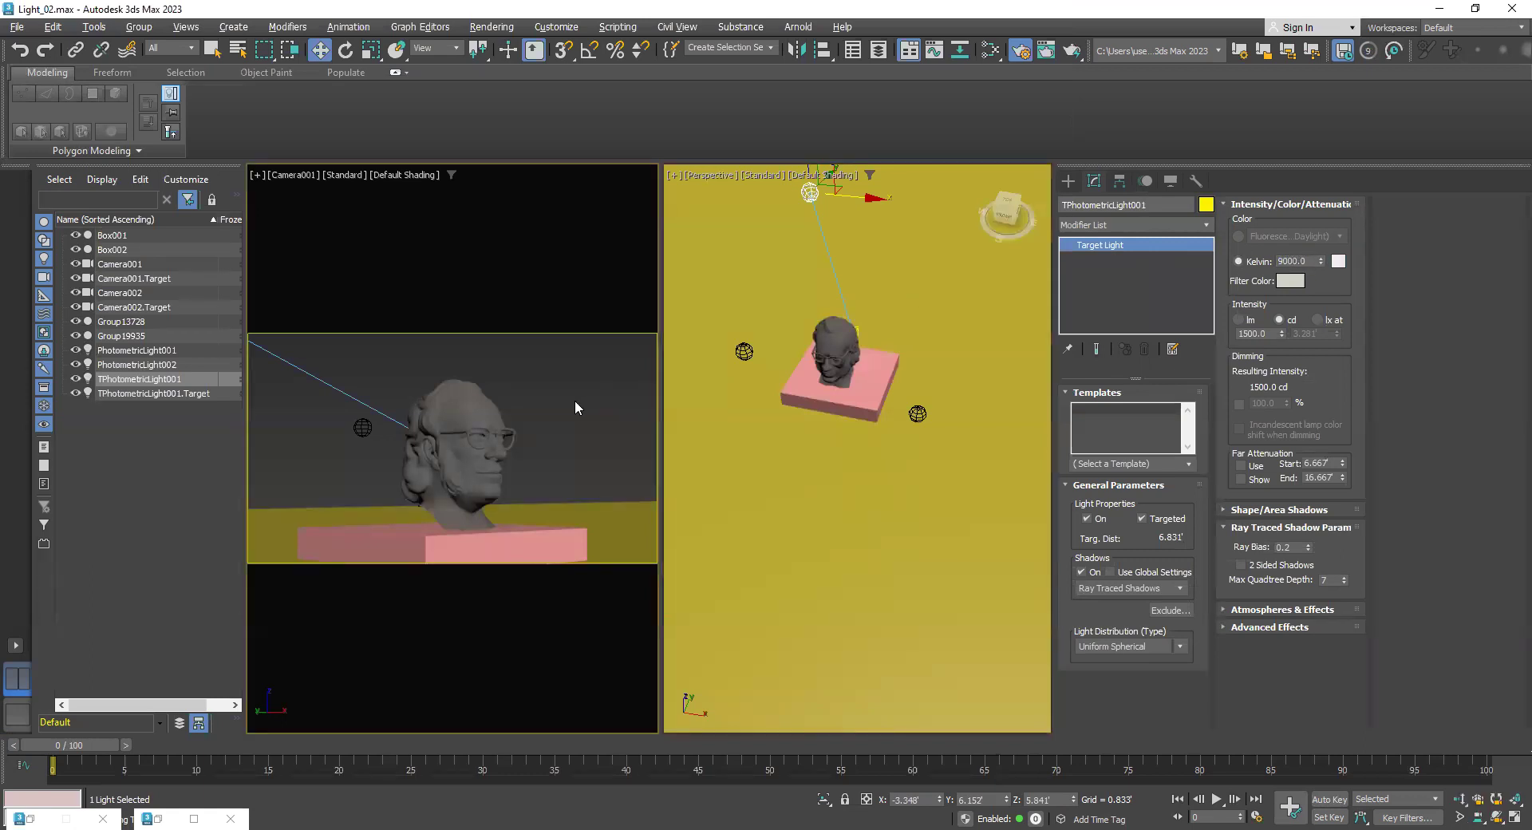
pyautogui.hotkey('shift', 'q')
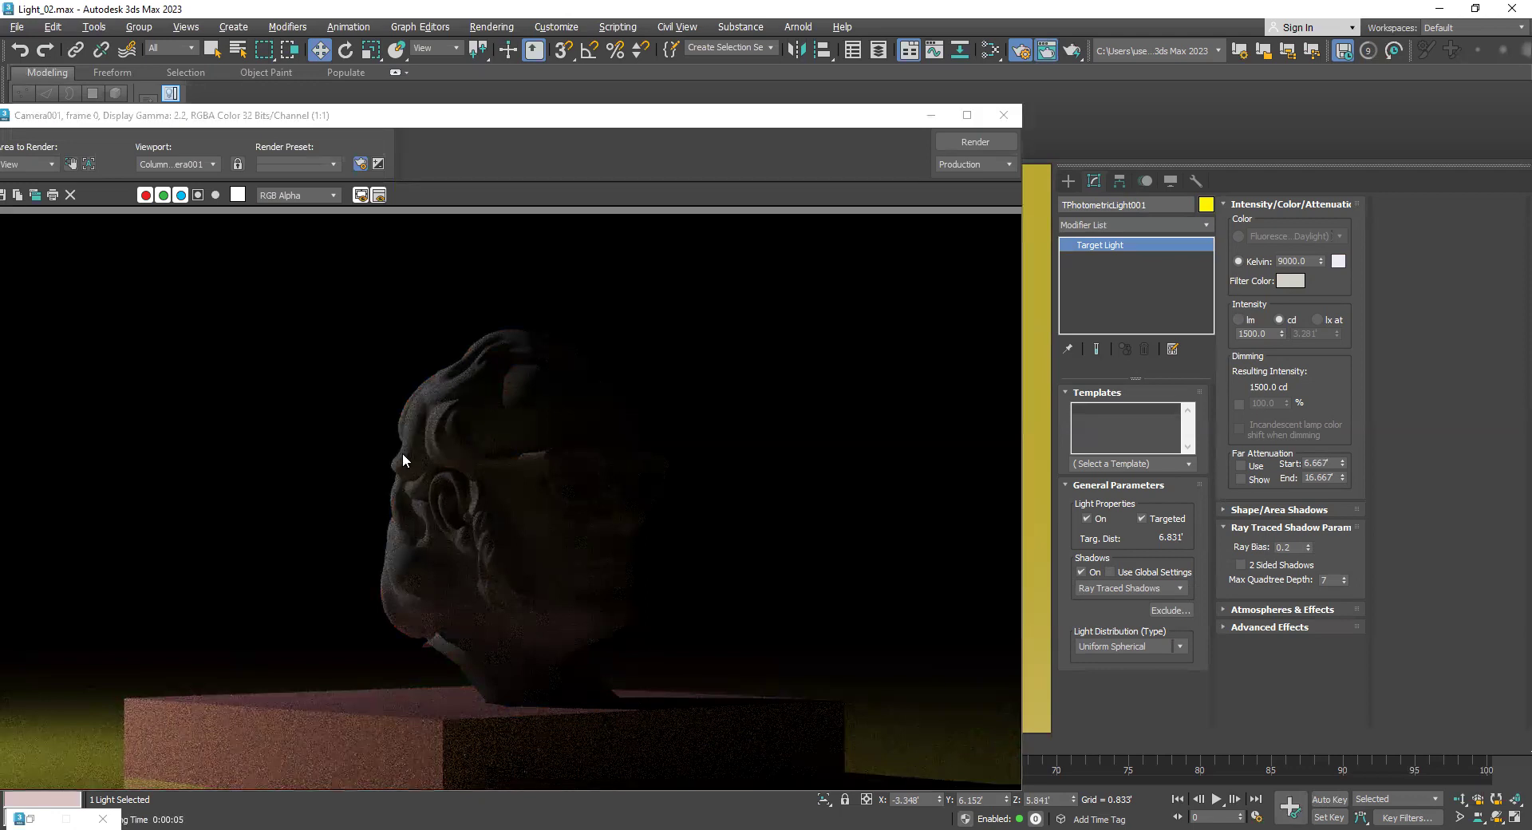
pyautogui.click(933, 118)
# Raise the target light's intensity to 5000 cd, render the Camera001 view, and minimize the image
pyautogui.doubleClick(1274, 333)
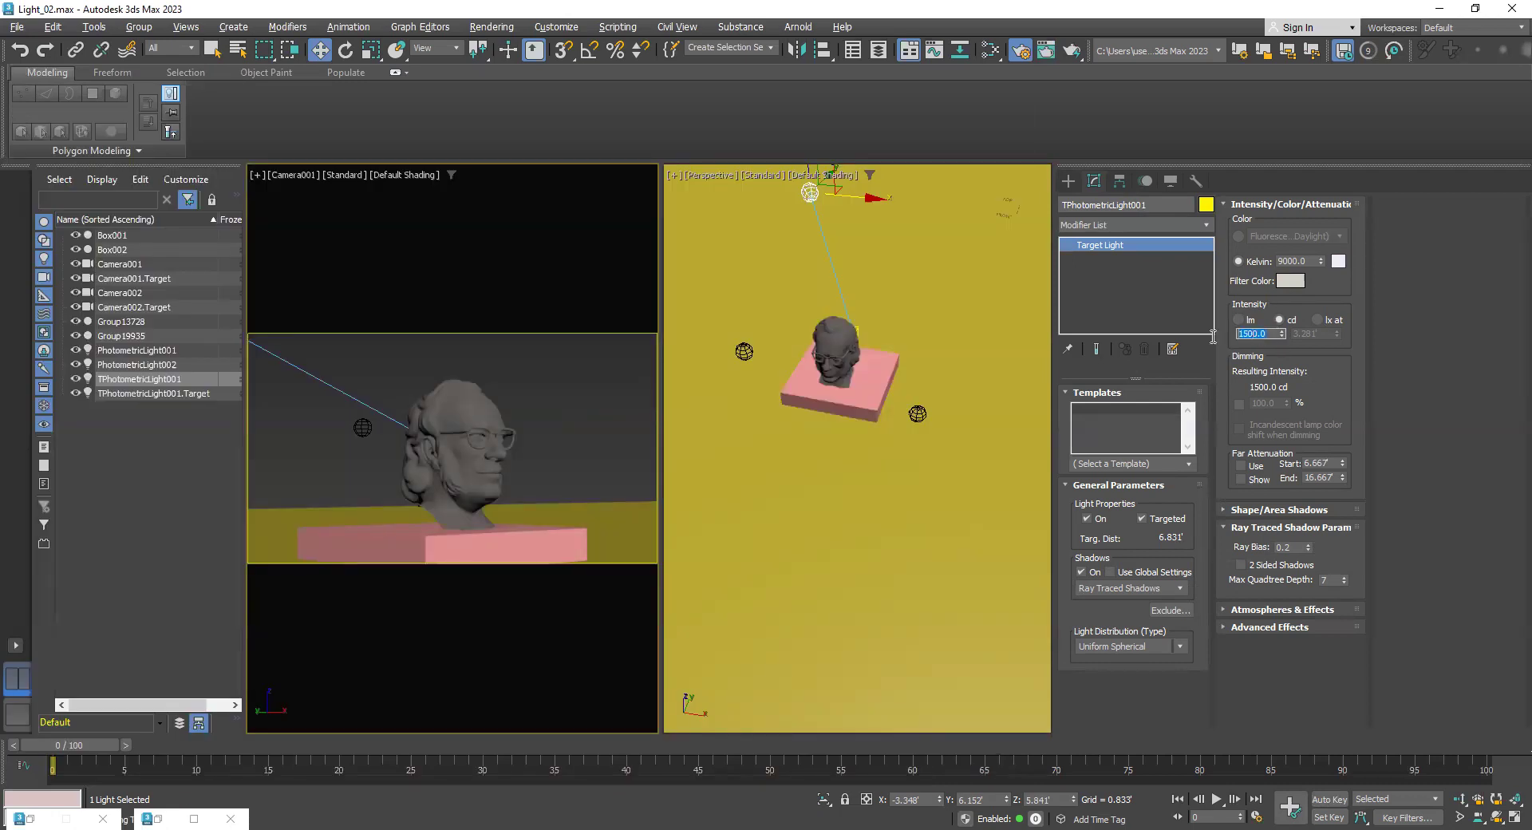
pyautogui.write('5000')
pyautogui.press('Return')
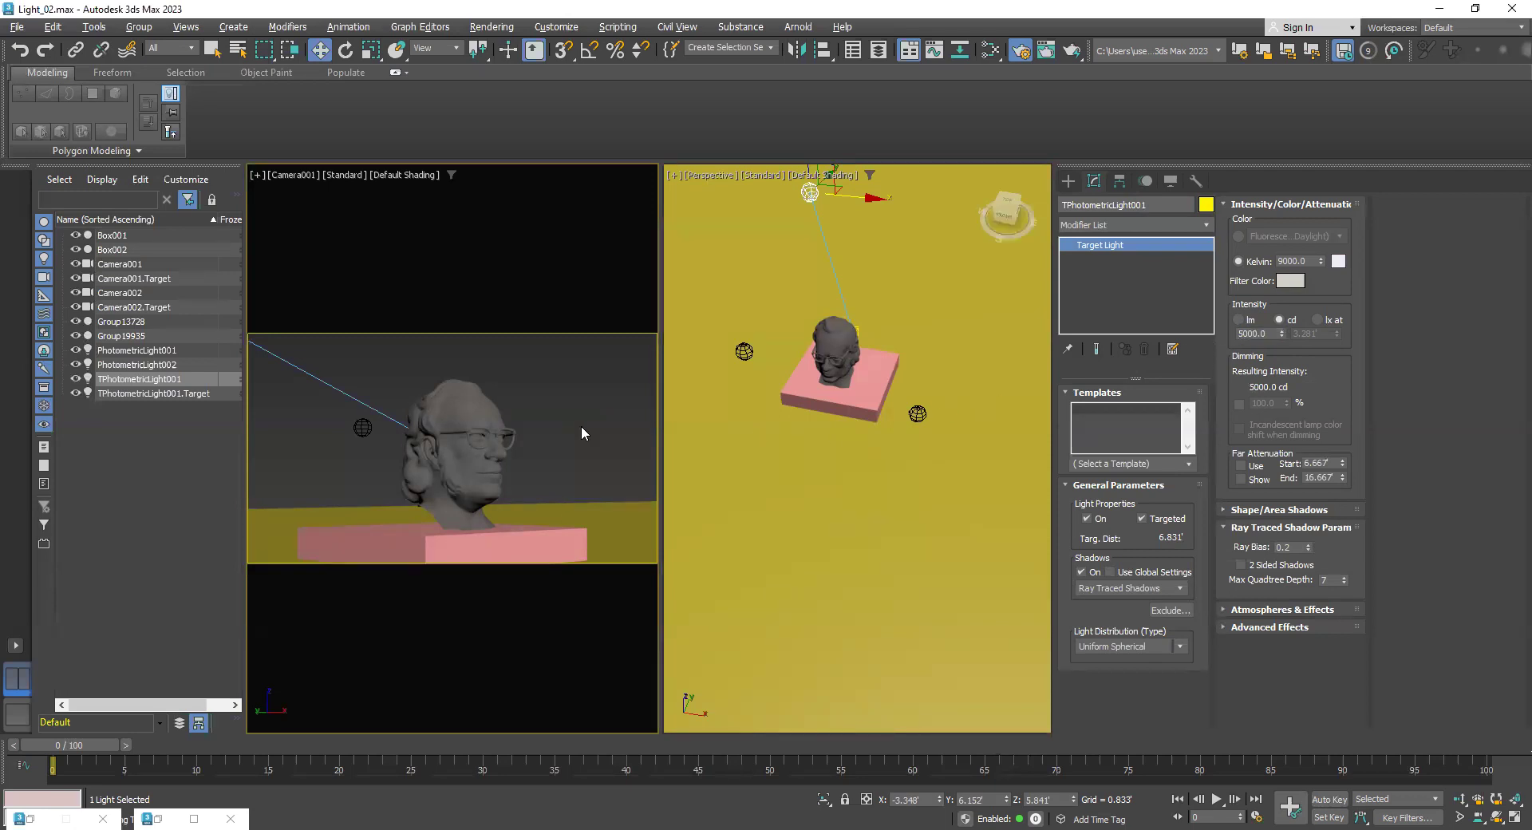
pyautogui.hotkey('shift', 'q')
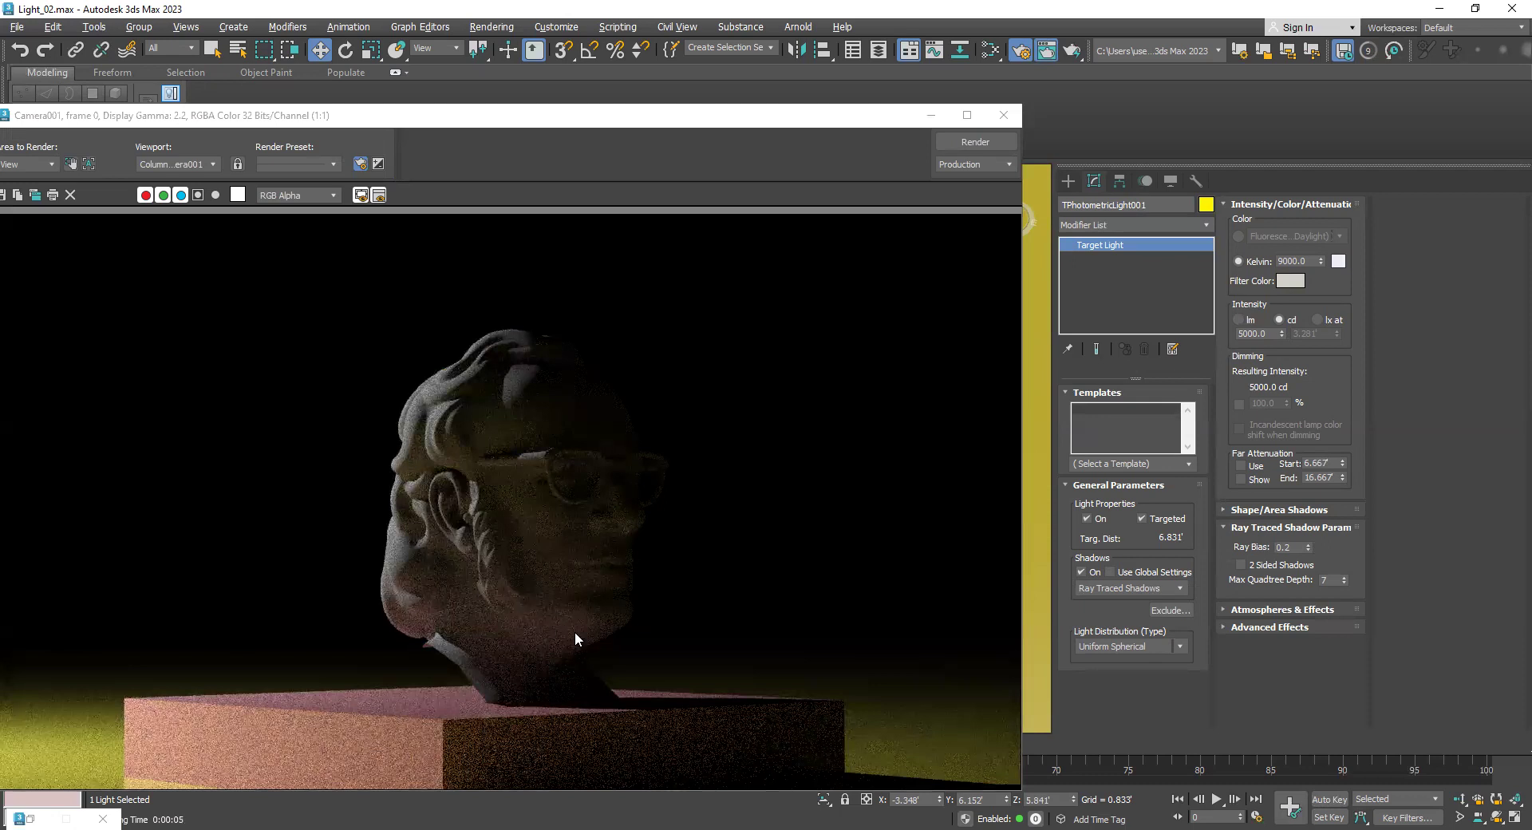
pyautogui.click(931, 120)
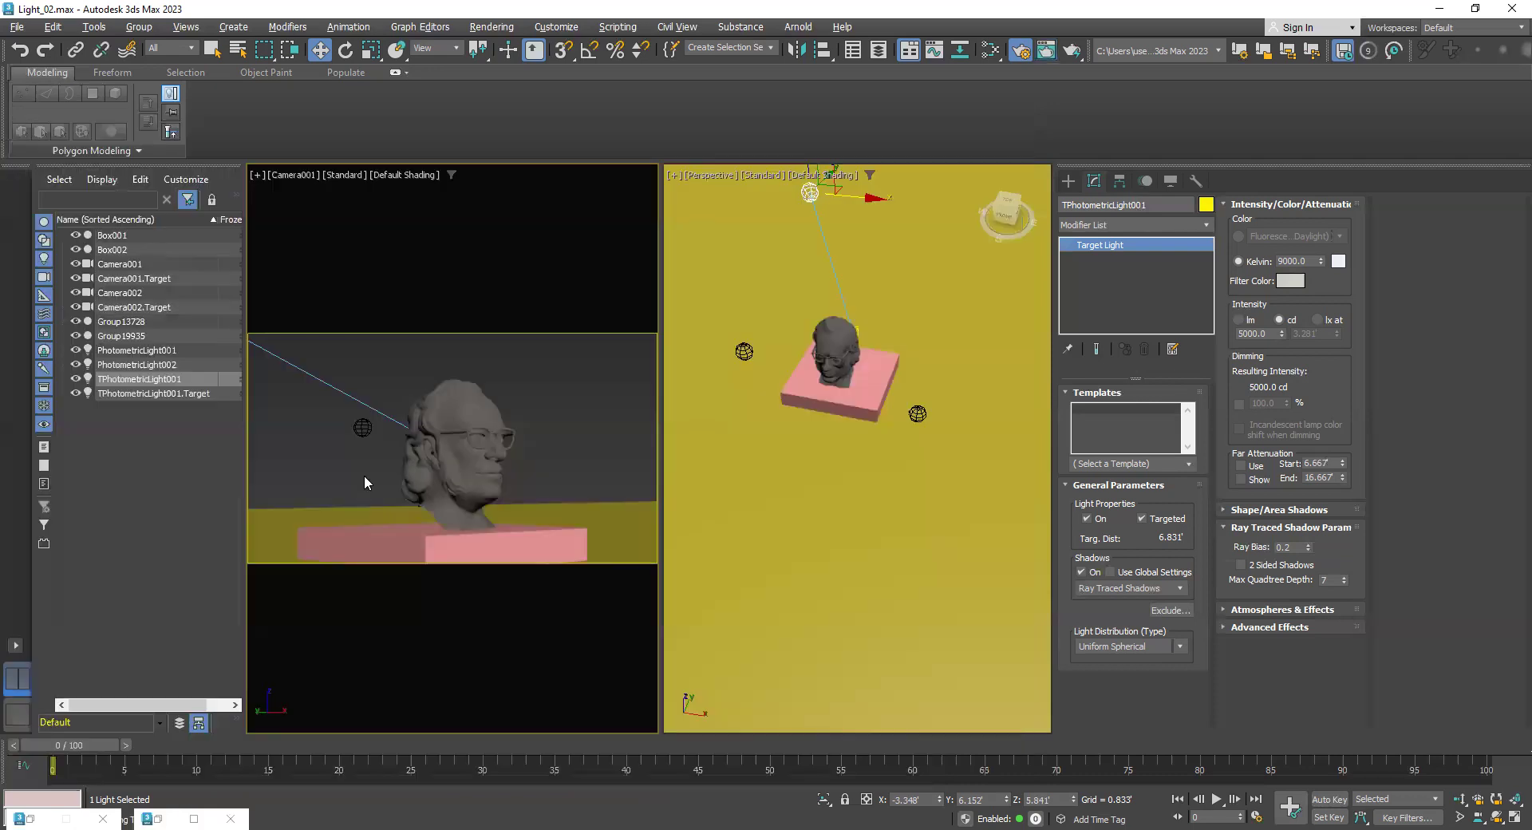
# Switch PhotometricLight001 and its shadows back on, and render the Camera001 view
pyautogui.click(919, 414)
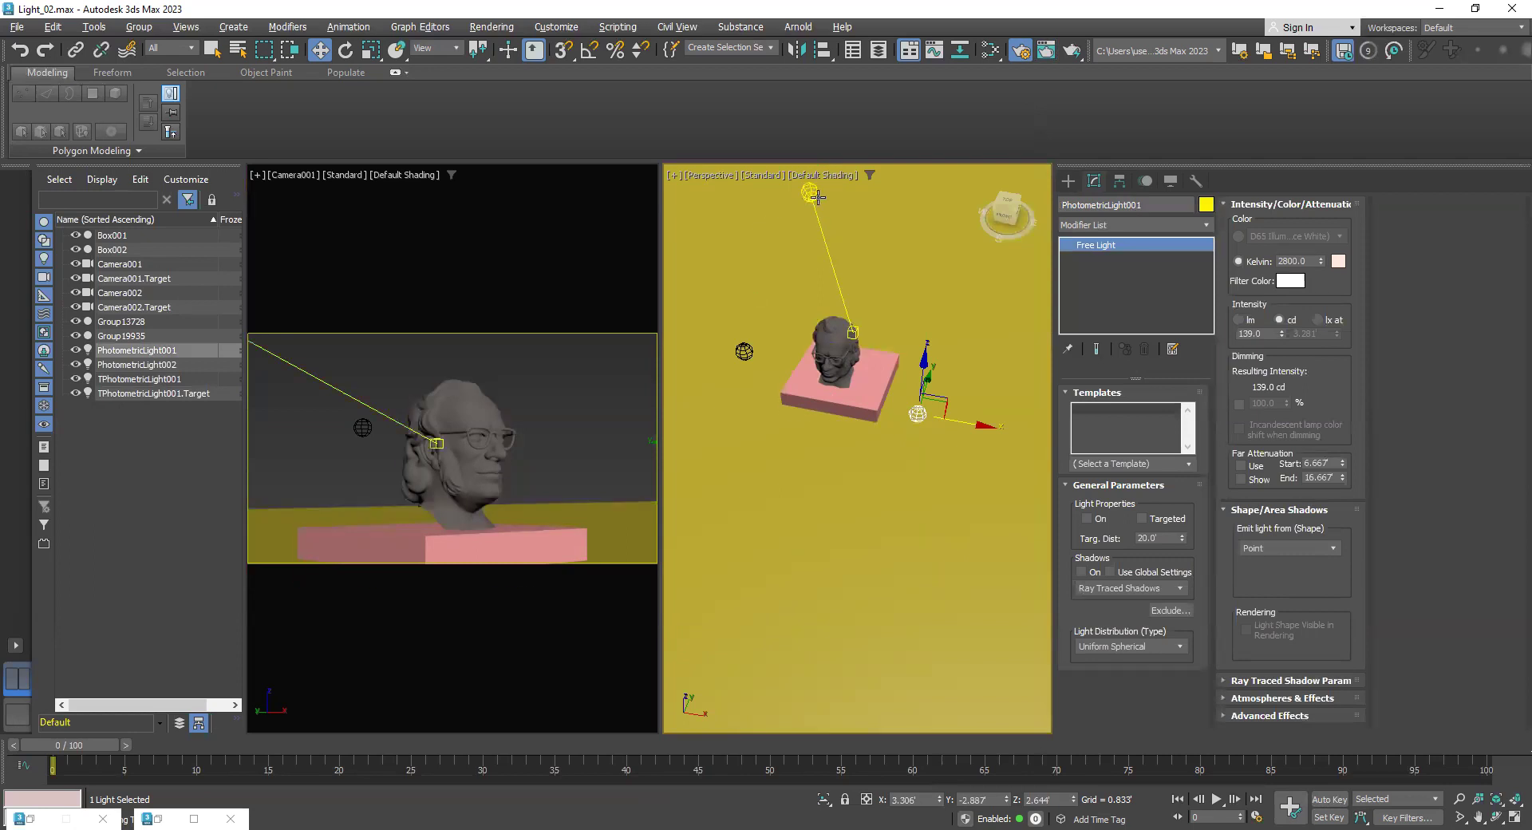
pyautogui.rightClick(570, 424)
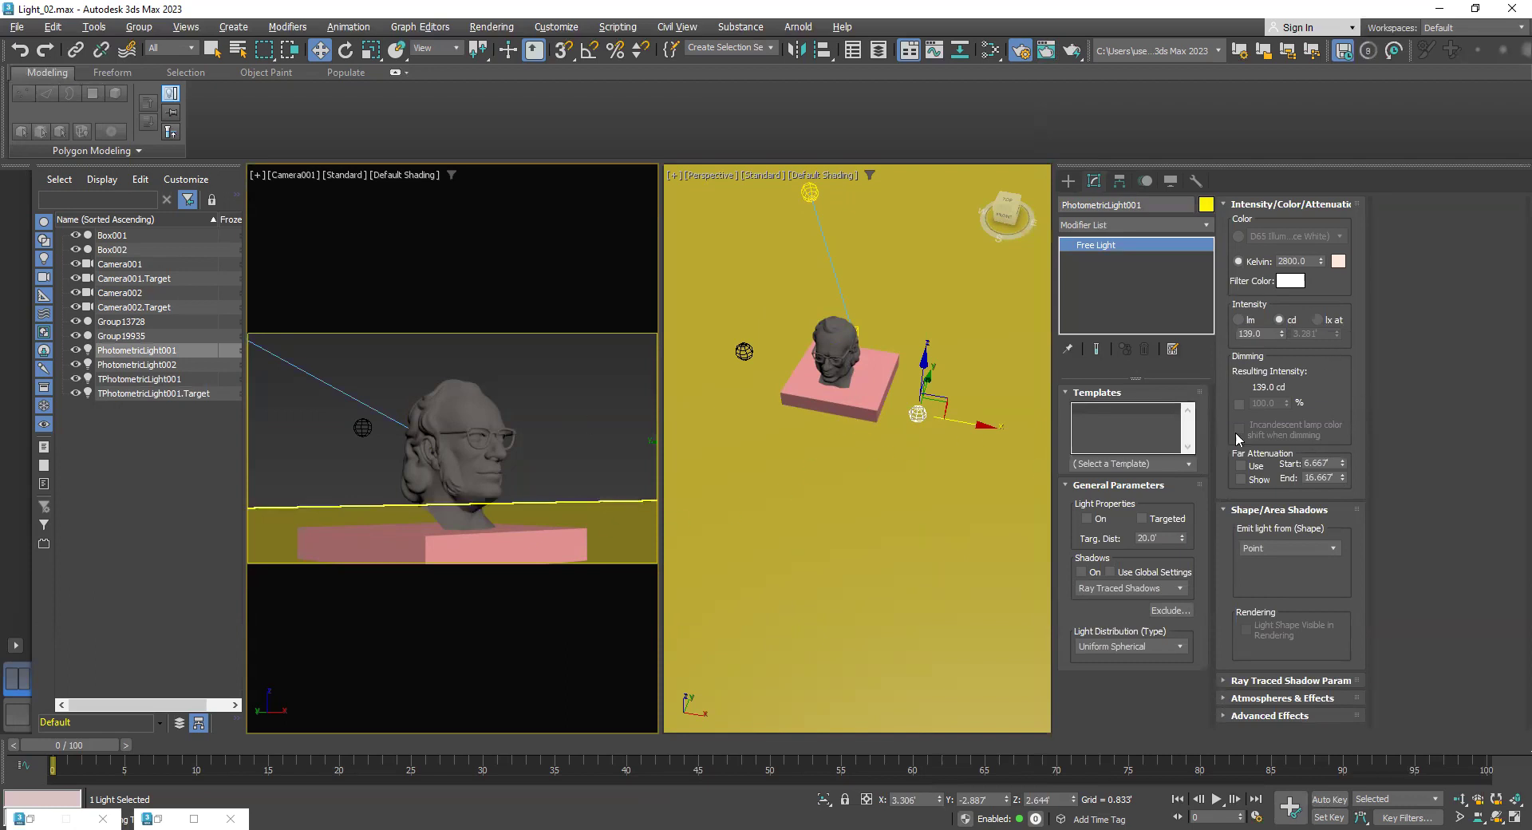
pyautogui.click(1107, 524)
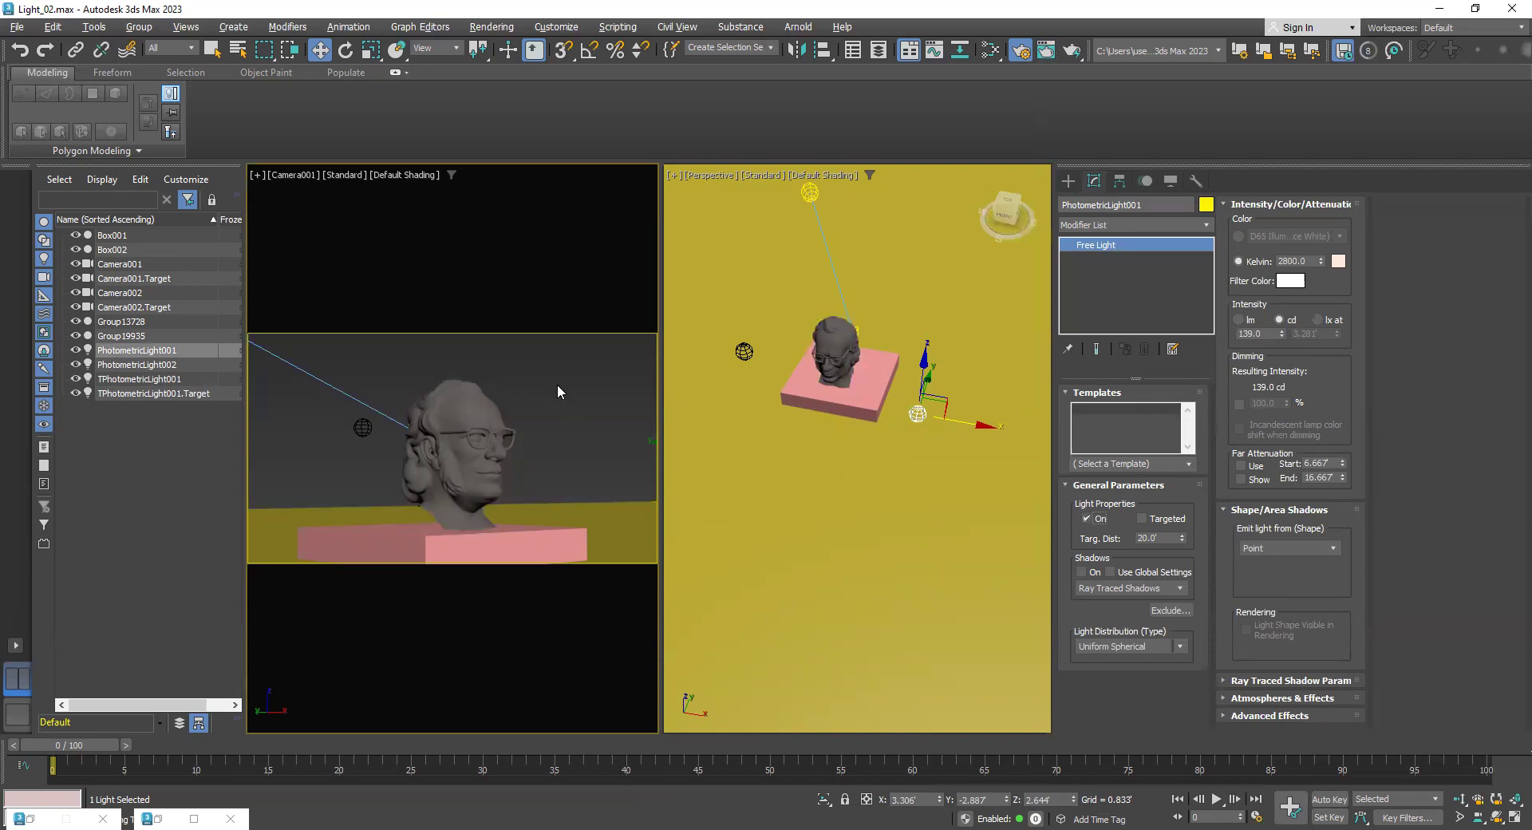
pyautogui.click(1091, 572)
pyautogui.hotkey('shift', 'q')
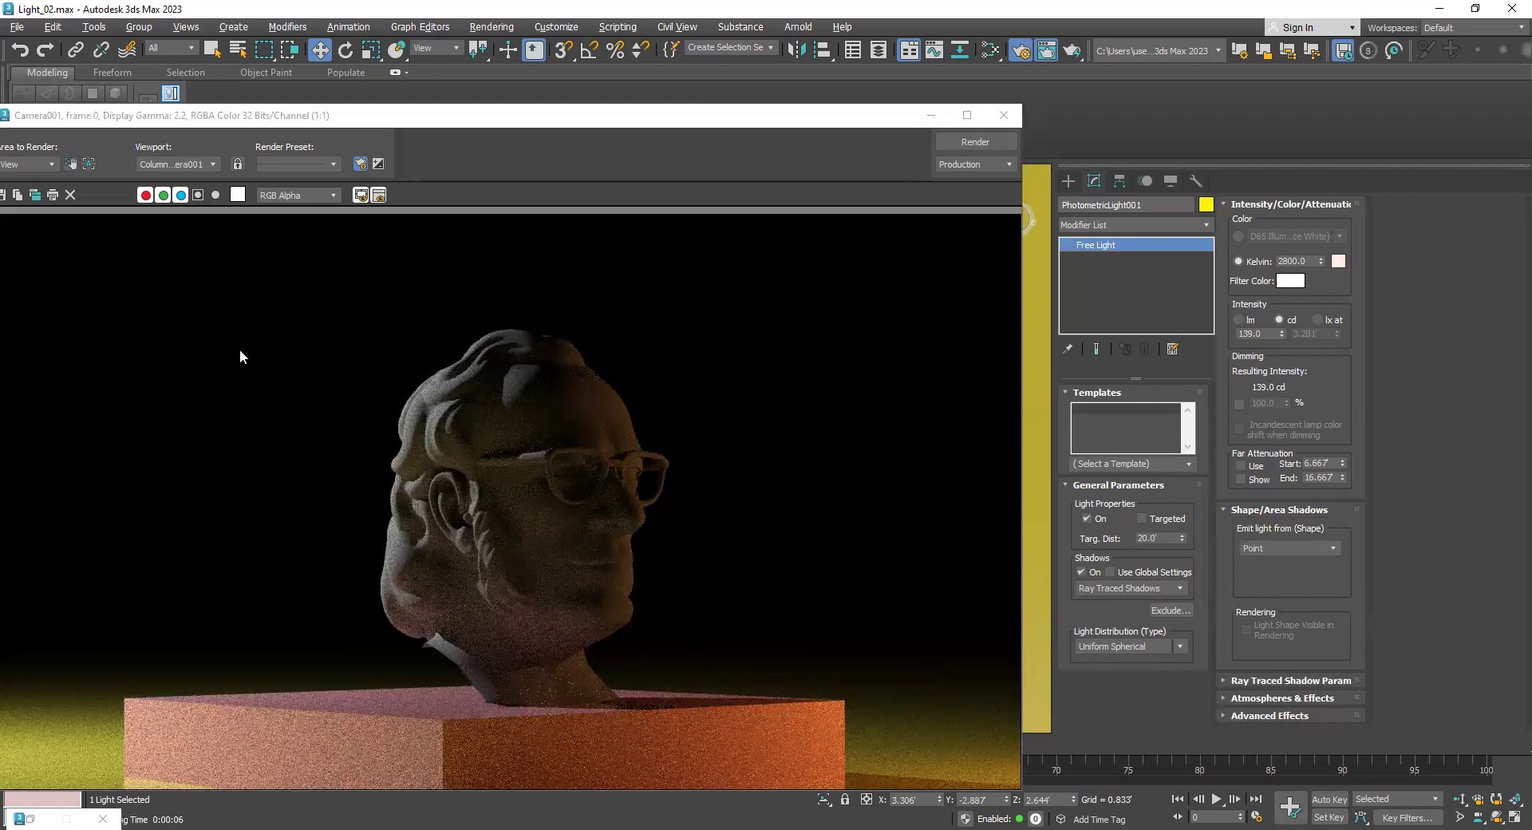
# Set the intensity of PhotometricLight001 to 400 cd, render the Camera001 view again, and minimize the image
pyautogui.doubleClick(1258, 335)
pyautogui.rightClick(1254, 332)
pyautogui.click(1241, 322)
pyautogui.click(1293, 319)
pyautogui.click(1281, 332)
pyautogui.write('400')
pyautogui.press('Return')
pyautogui.click(978, 137)
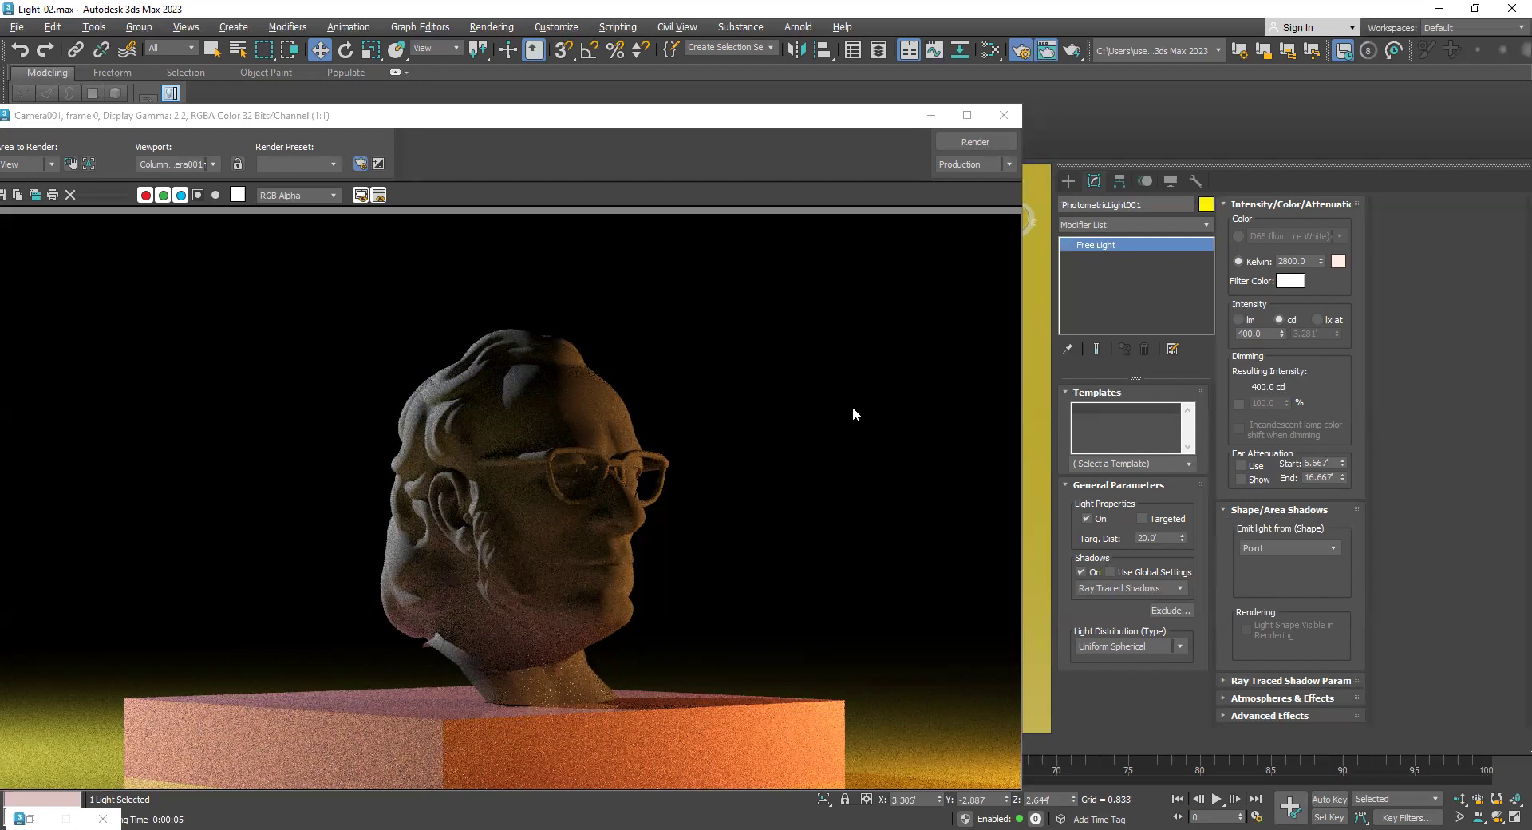
pyautogui.click(930, 115)
# Switch PhotometricLight002 back on, render the Camera001 view, and close the image
pyautogui.click(743, 351)
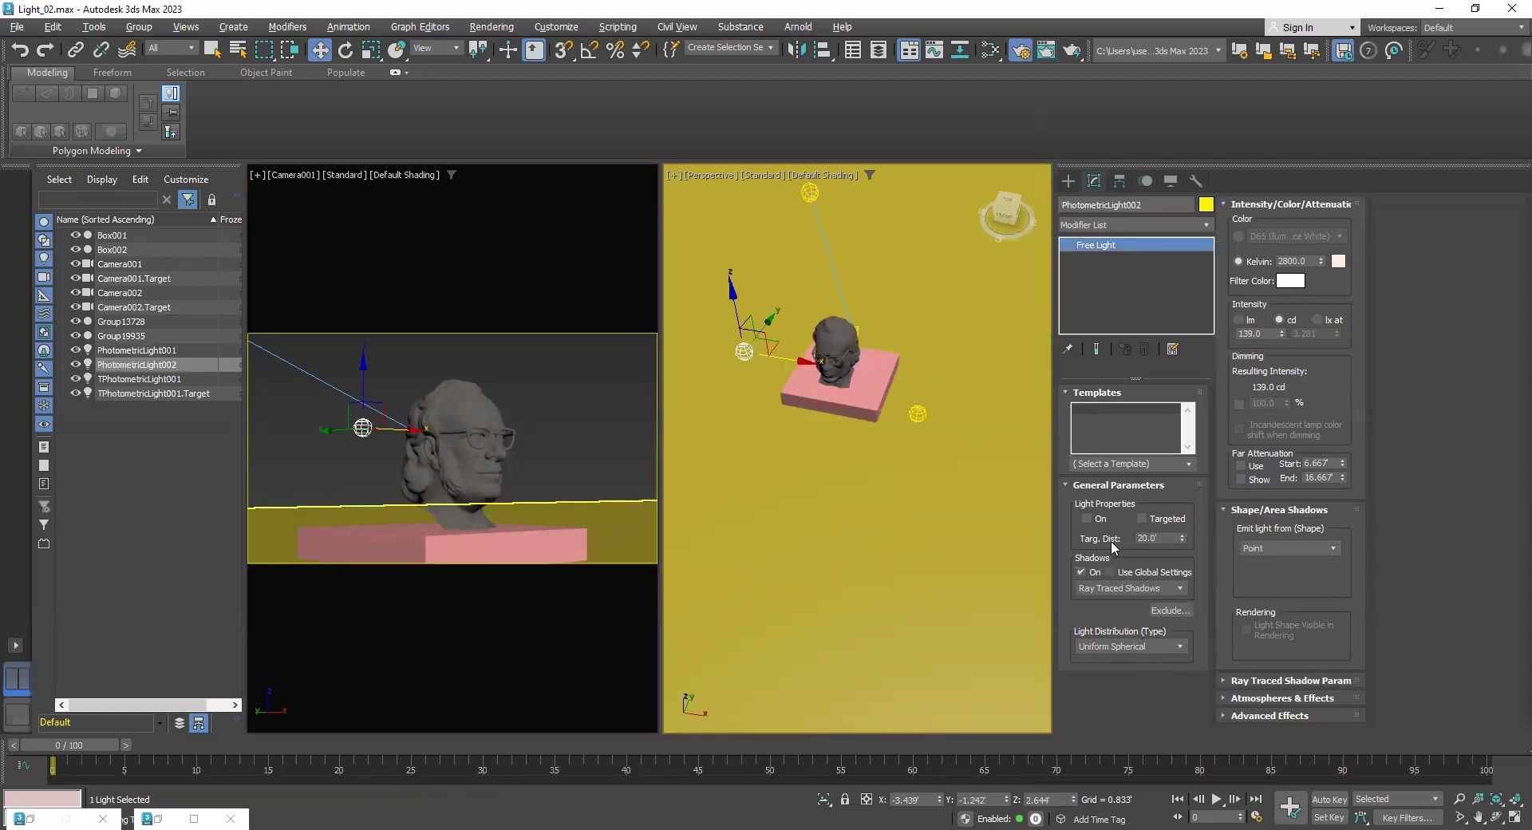
pyautogui.click(1098, 519)
pyautogui.hotkey('shift', 'q')
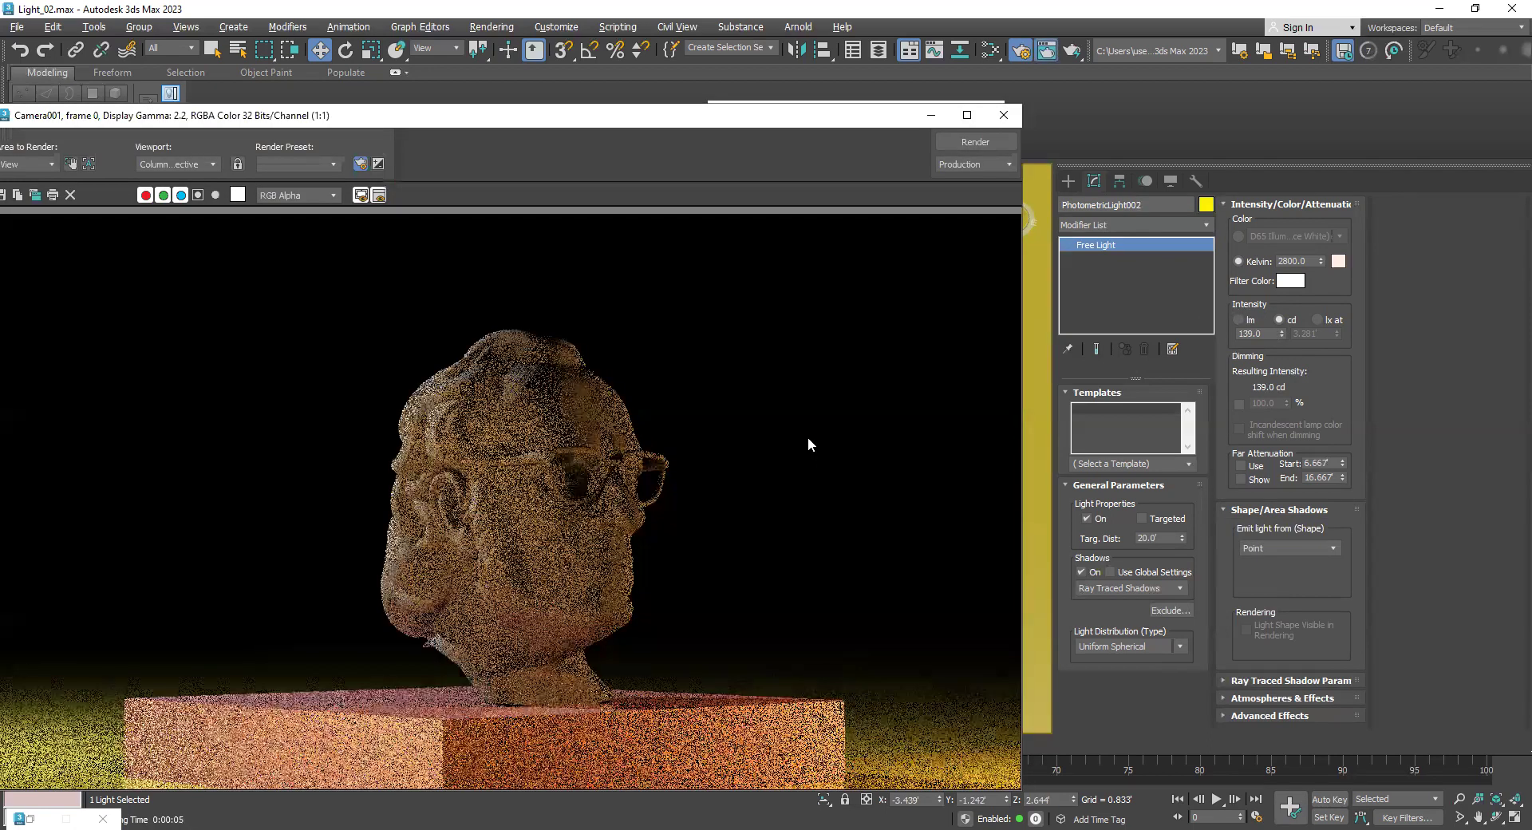
pyautogui.click(1004, 117)
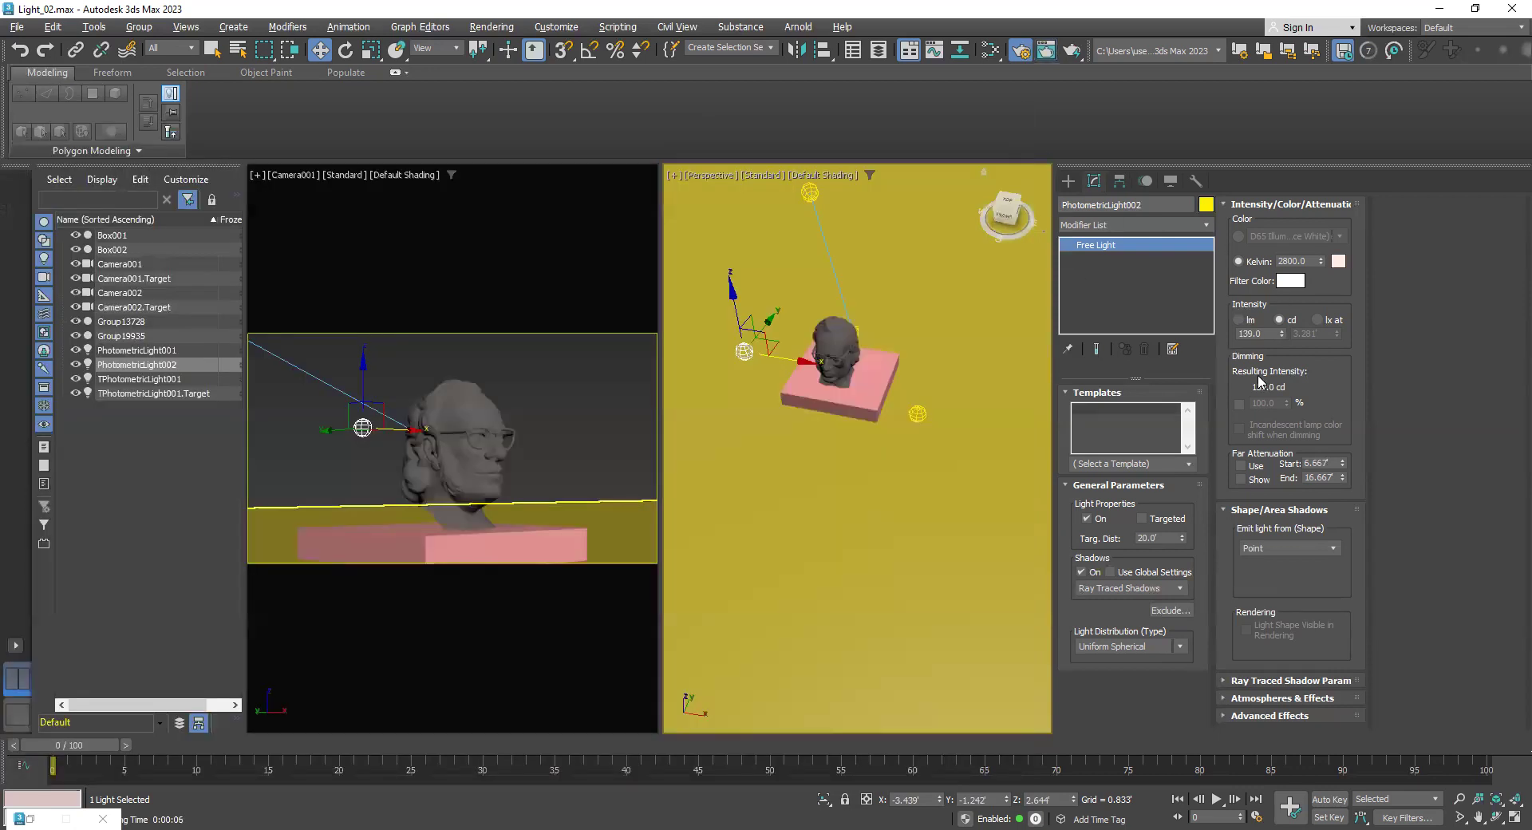
# Test PhotometricLight002 at 50 cd in a render of the Camera001 view, and delete that light
pyautogui.moveTo(1264, 333); pyautogui.dragTo(1227, 334)
pyautogui.write('50')
pyautogui.press('Return')
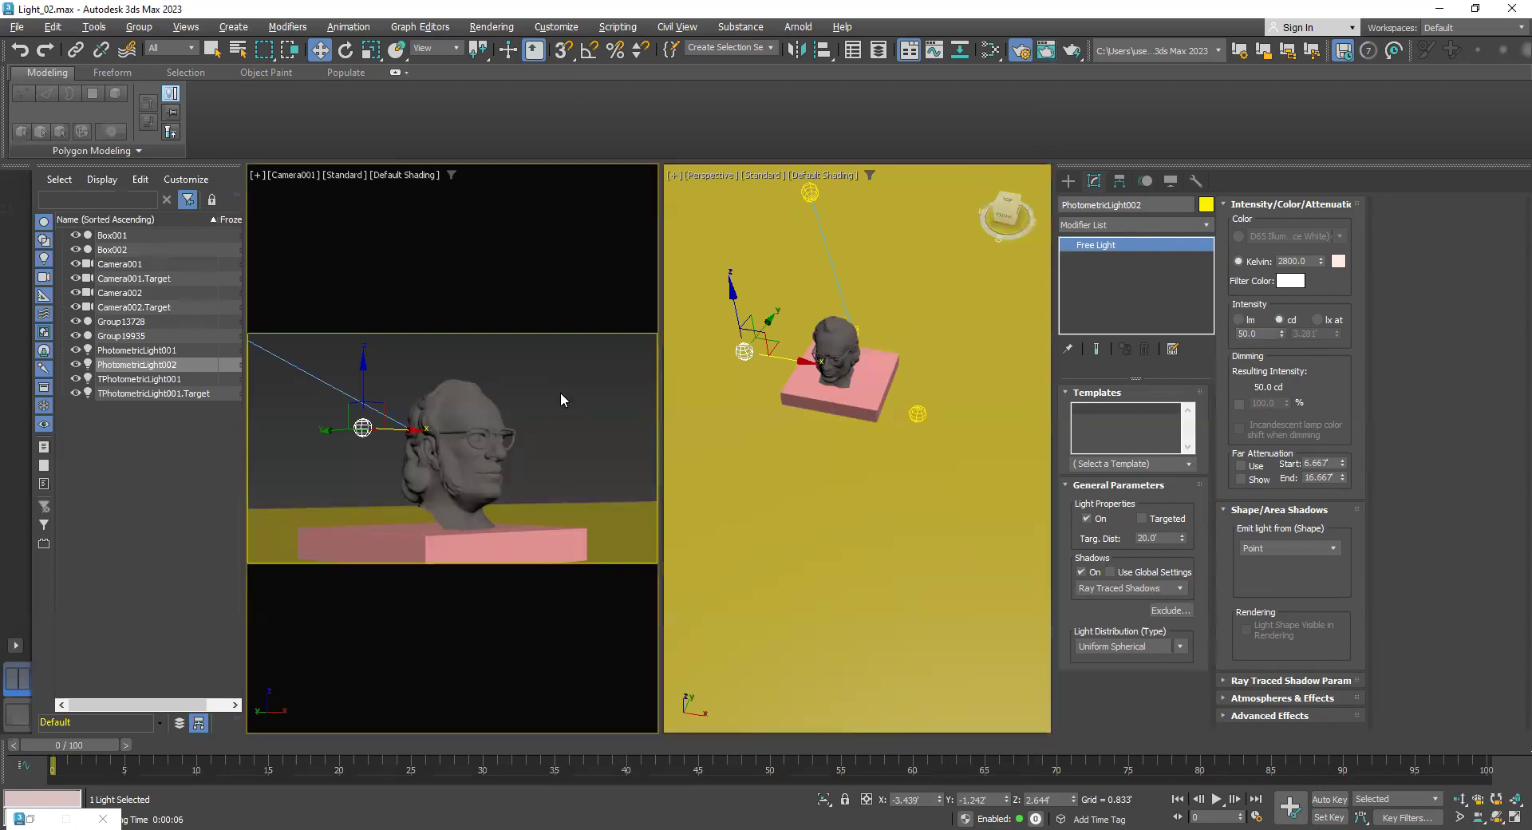
pyautogui.hotkey('shift', 'q')
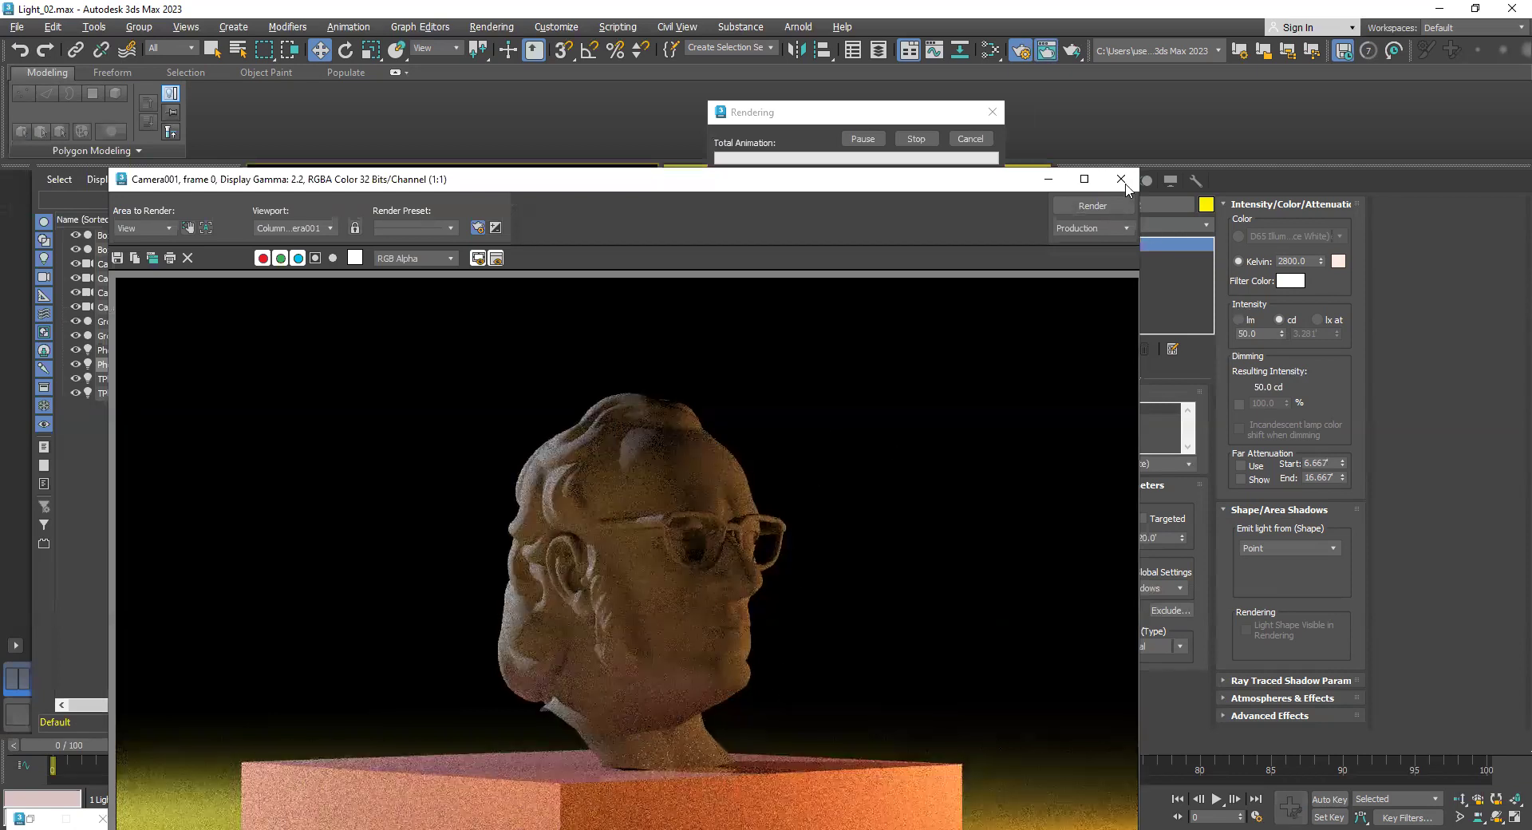
pyautogui.click(1121, 179)
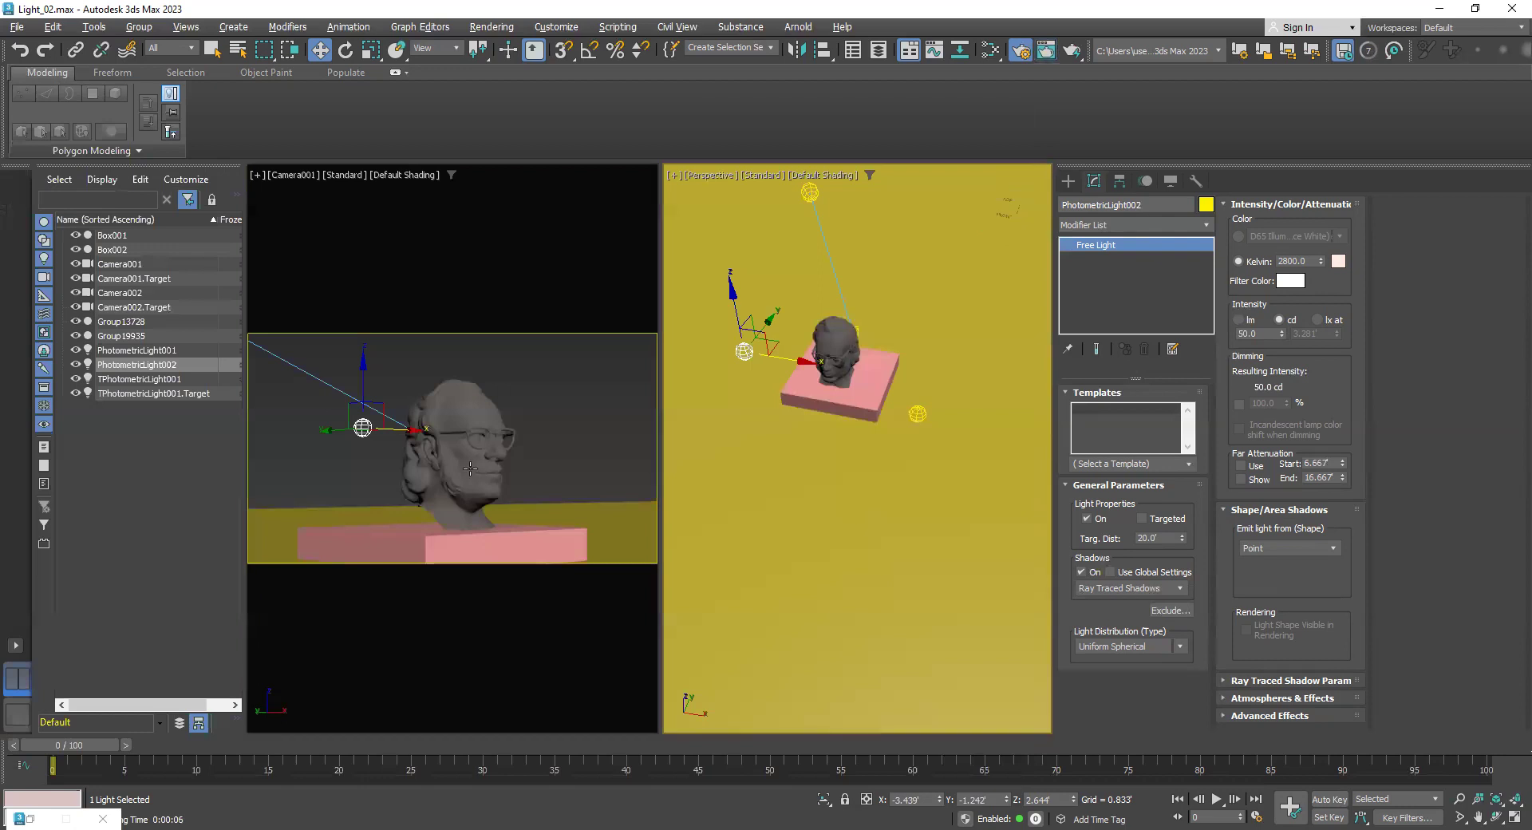
pyautogui.press('Delete')
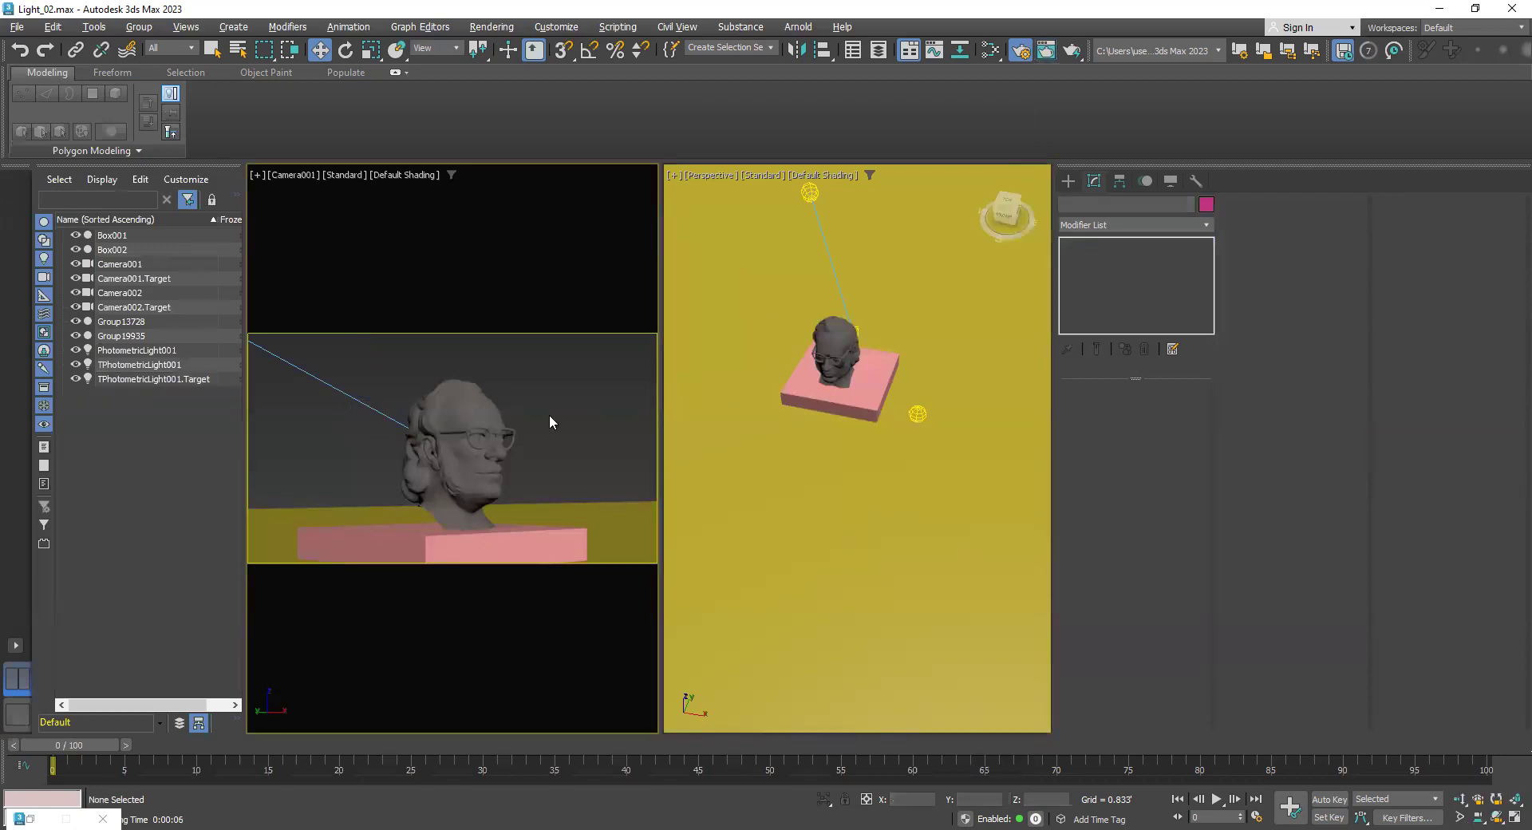
# Add the Green Polished and Stone - Blue stone materials from the Autodesk Material Library to the Slate Material Editor's view
pyautogui.press('m')
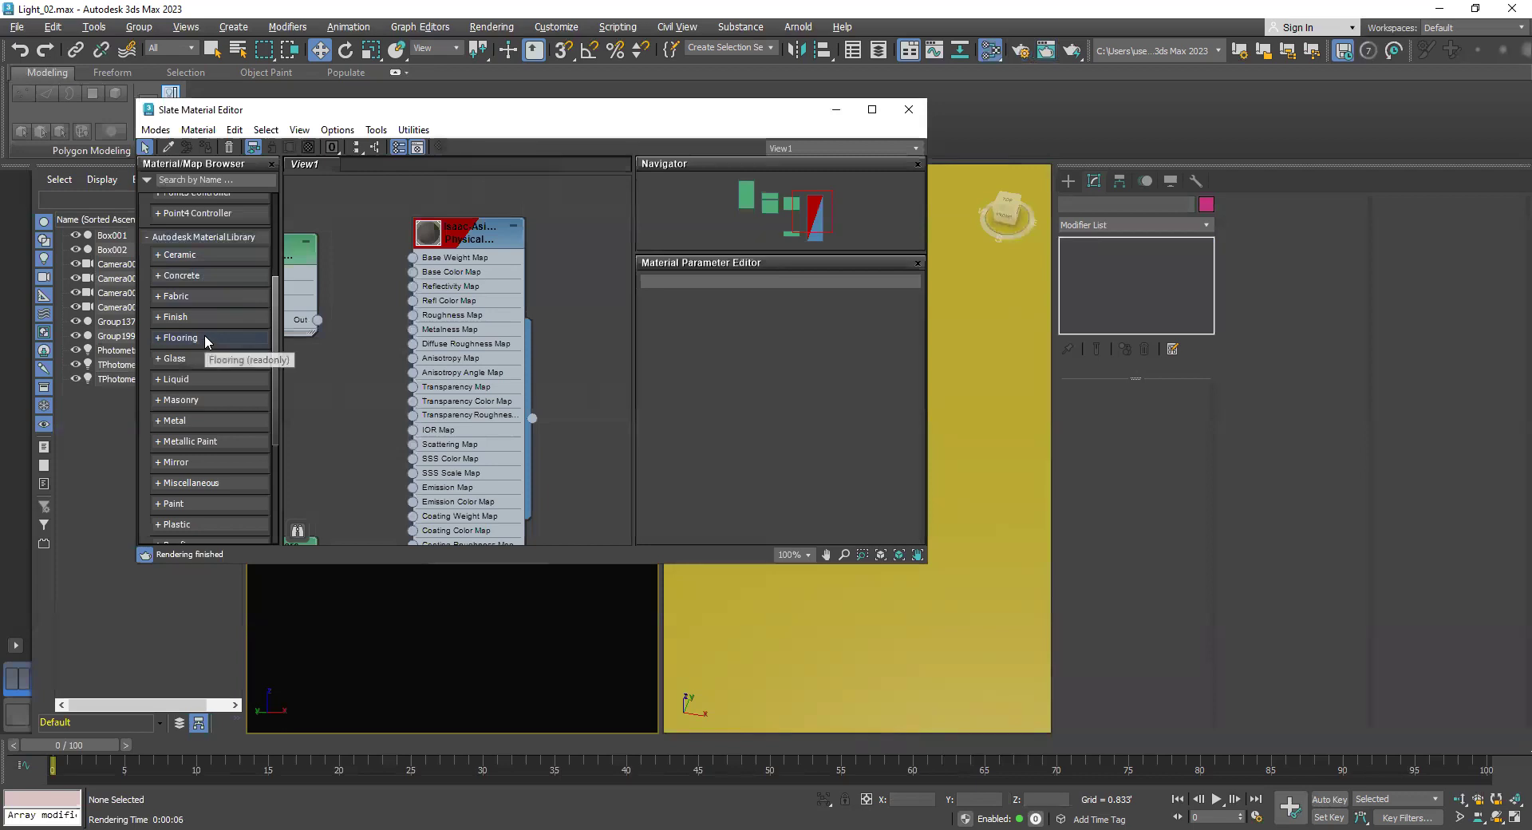
pyautogui.scroll(-3, 205, 334)
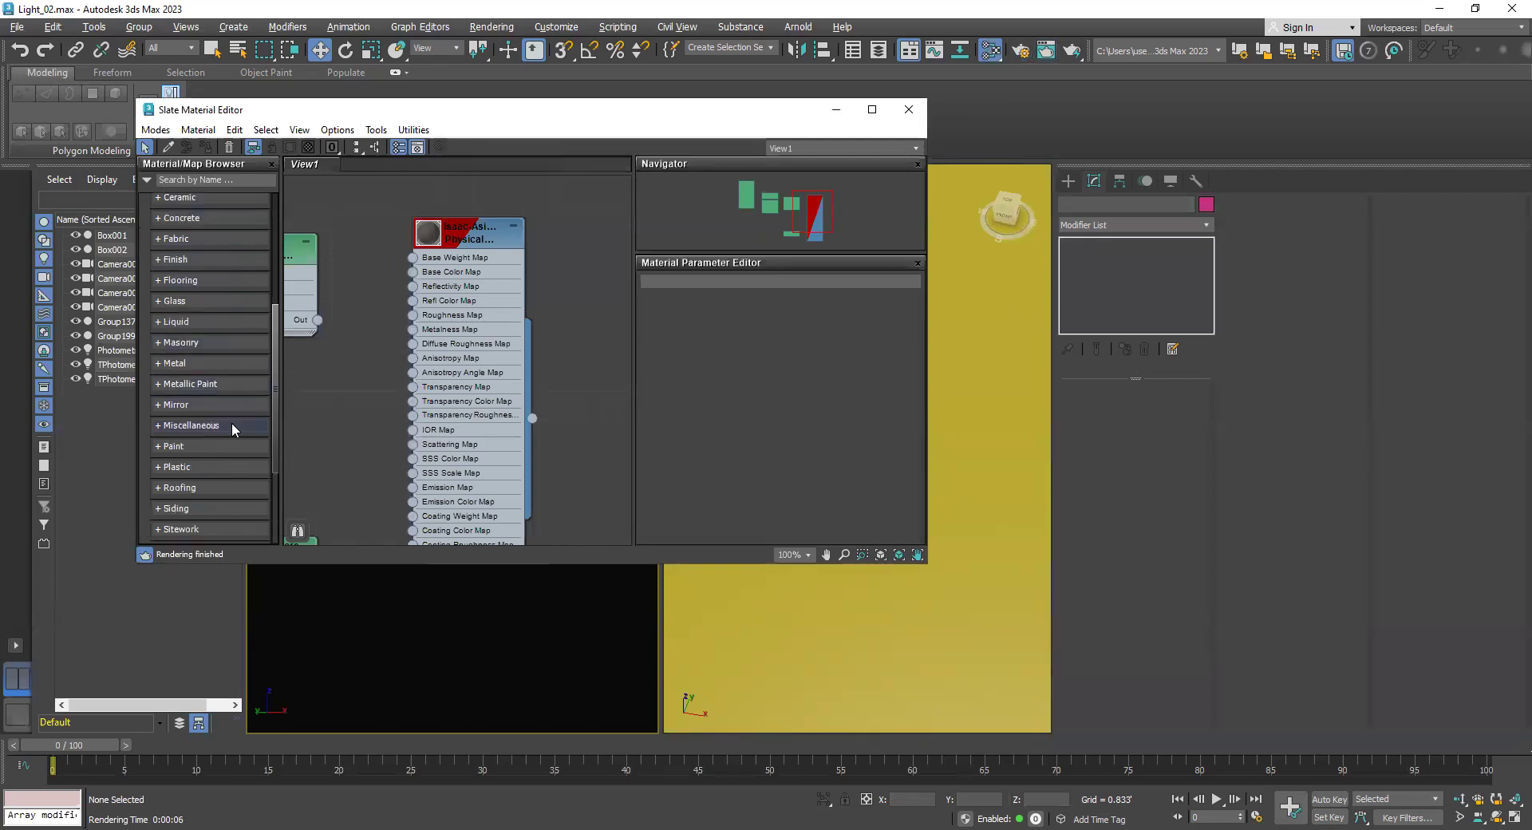
pyautogui.scroll(-3, 235, 424)
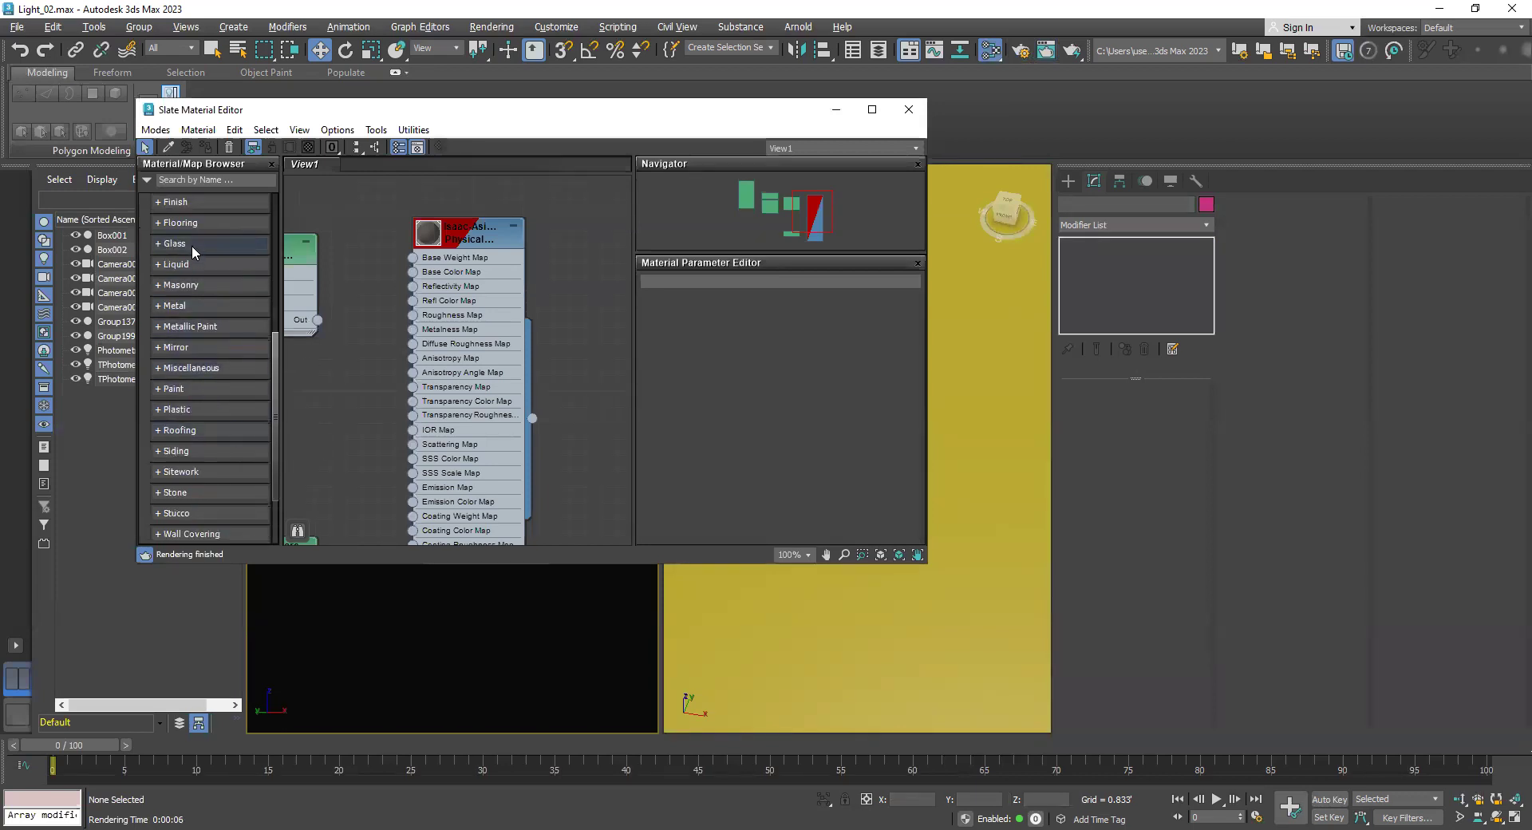
pyautogui.scroll(-5, 209, 409)
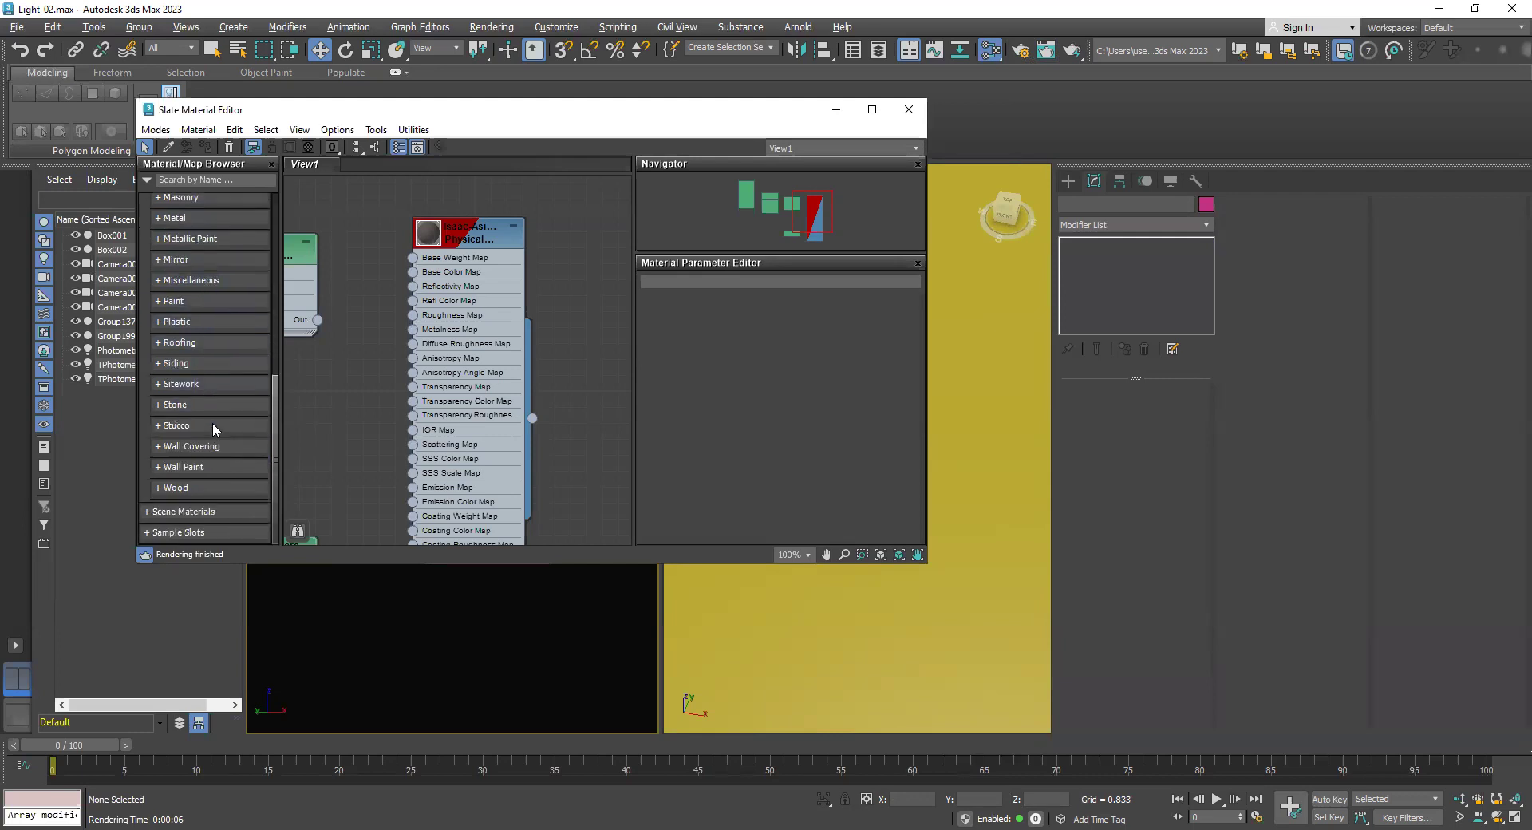
pyautogui.click(211, 401)
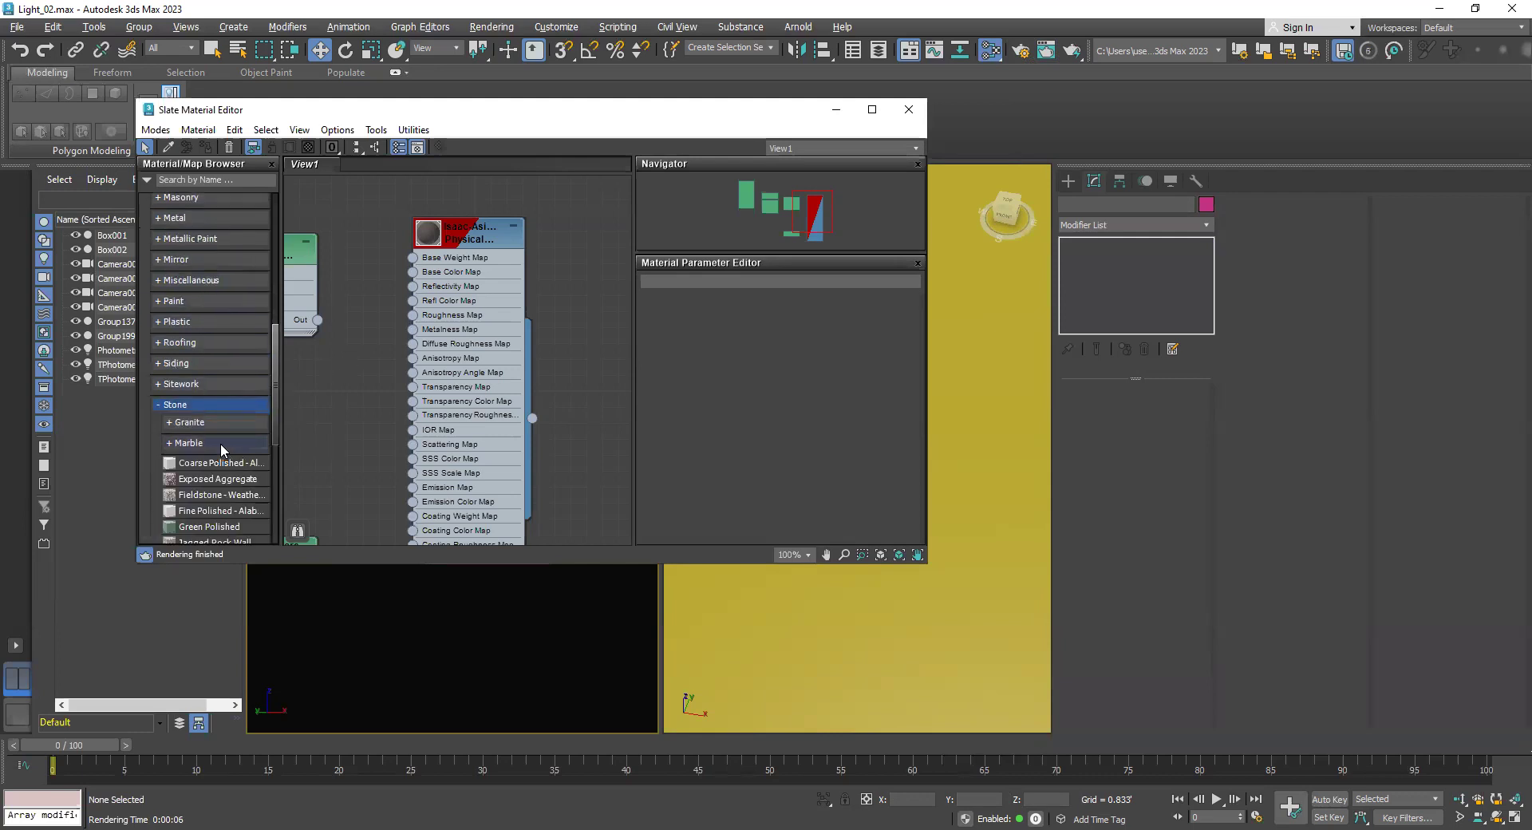
pyautogui.scroll(-12, 220, 442)
pyautogui.moveTo(451, 241); pyautogui.dragTo(371, 225)
pyautogui.moveTo(209, 296); pyautogui.dragTo(551, 275)
pyautogui.doubleClick(516, 283)
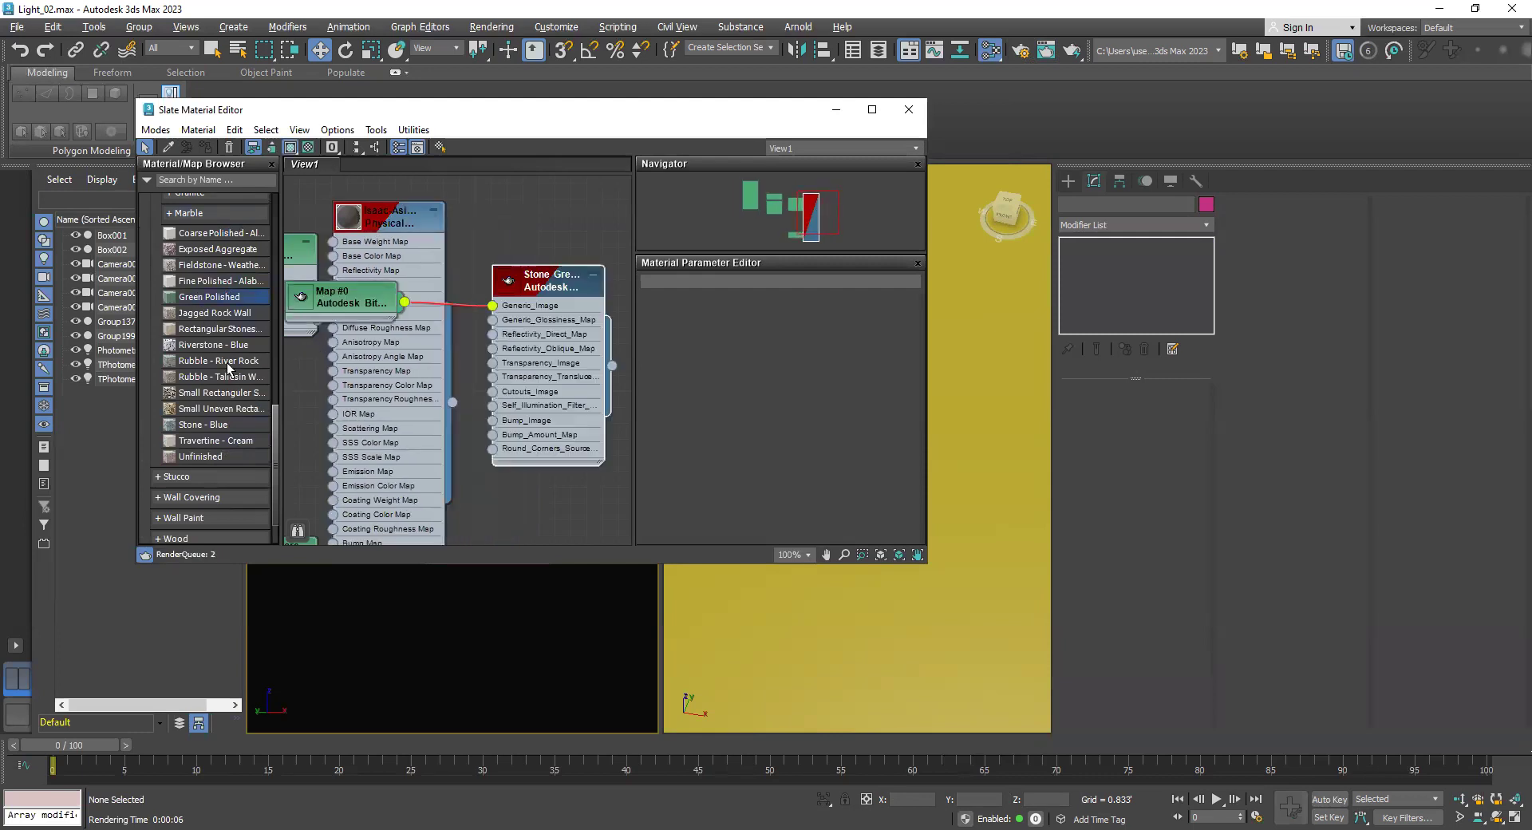
pyautogui.click(222, 425)
pyautogui.moveTo(224, 425); pyautogui.dragTo(503, 263)
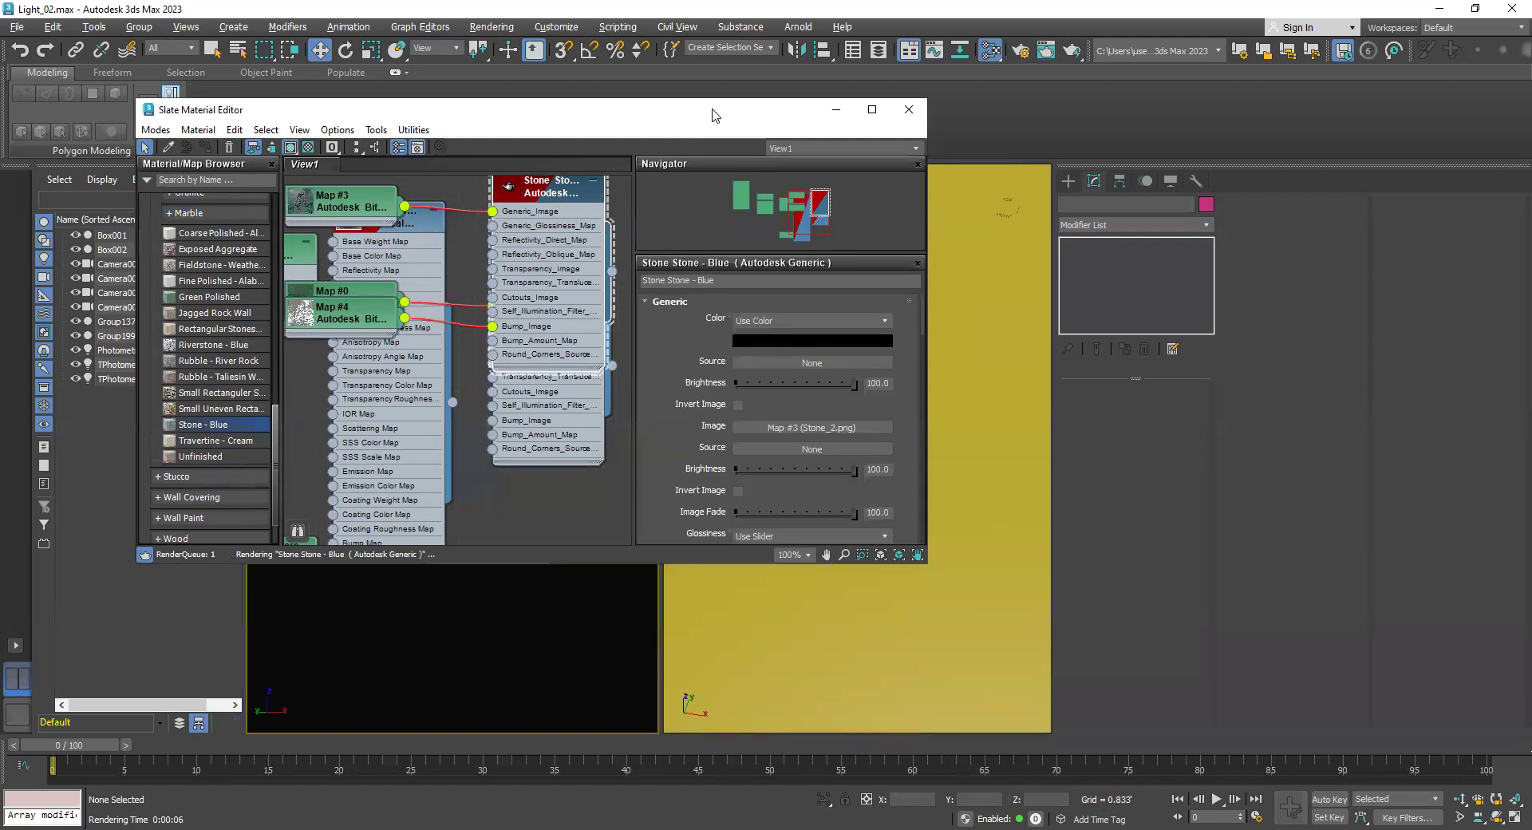
# Assign the Stone - Blue material to the pedestal box and the Green Polished material to the head
pyautogui.moveTo(521, 116); pyautogui.dragTo(329, 126)
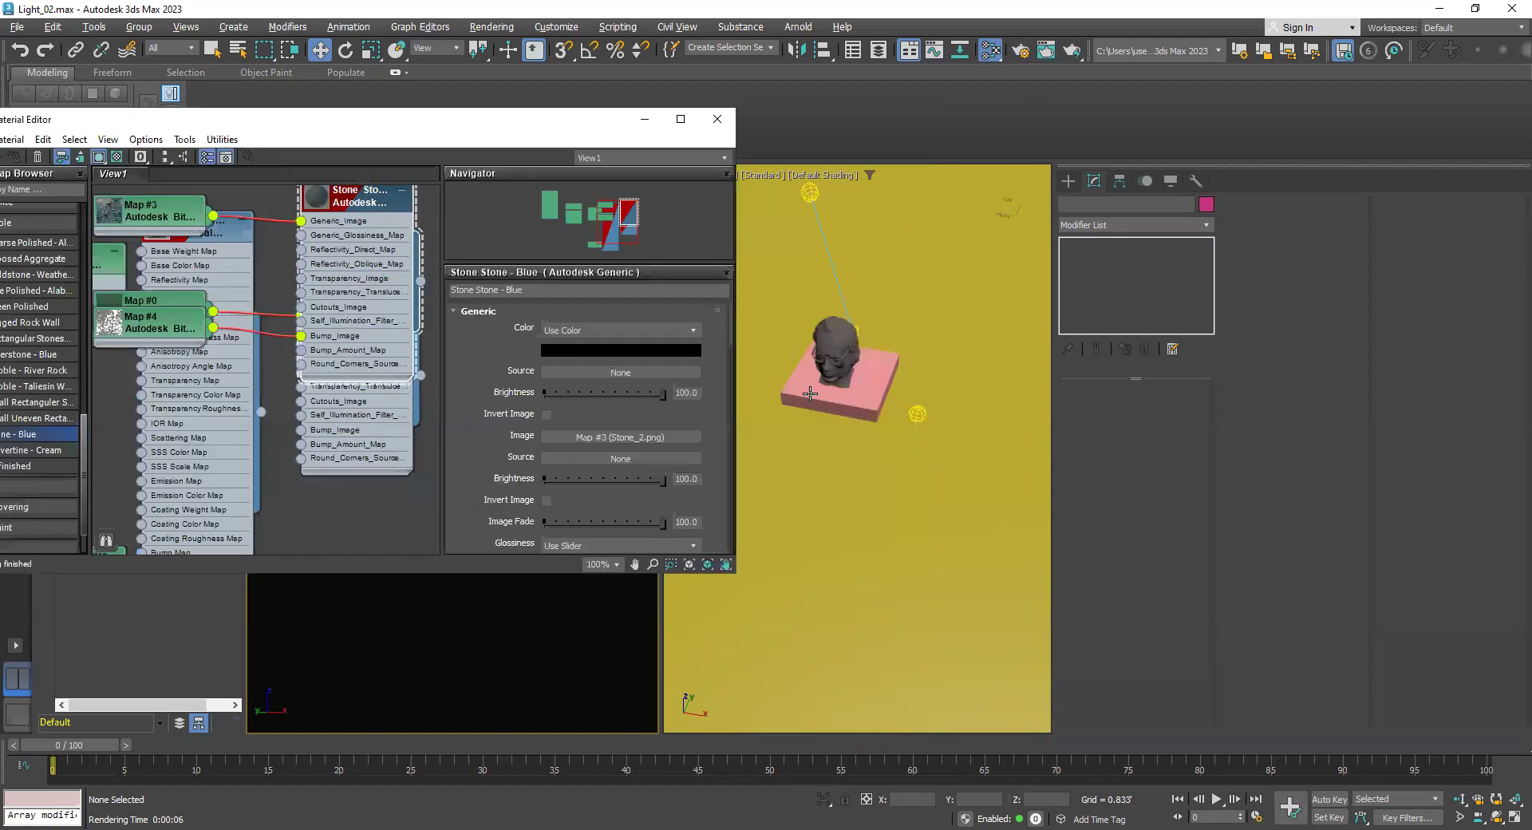
pyautogui.click(833, 395)
pyautogui.click(19, 160)
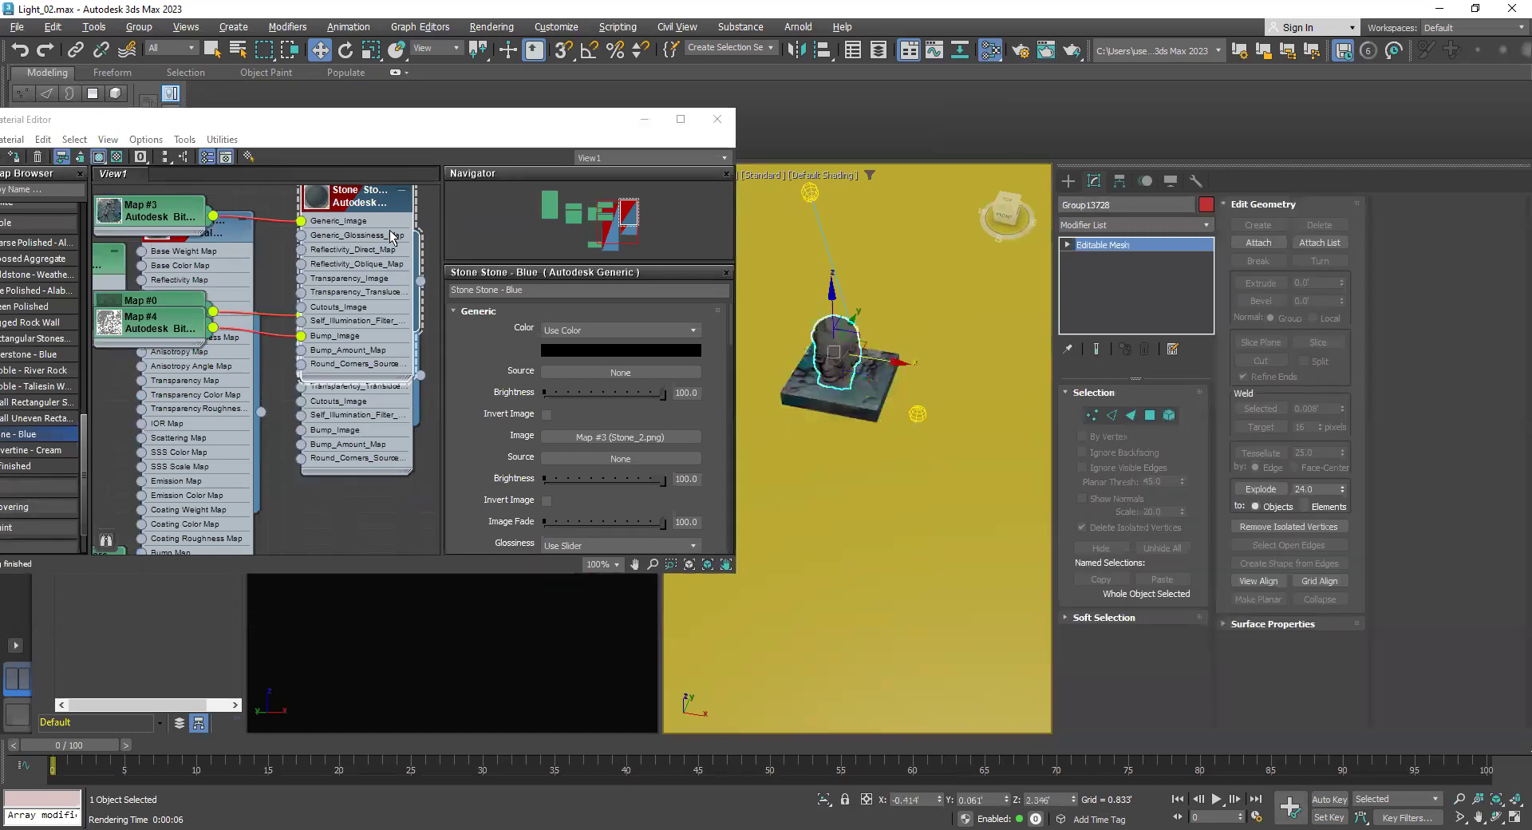
pyautogui.moveTo(374, 192); pyautogui.dragTo(294, 224)
pyautogui.doubleClick(366, 284)
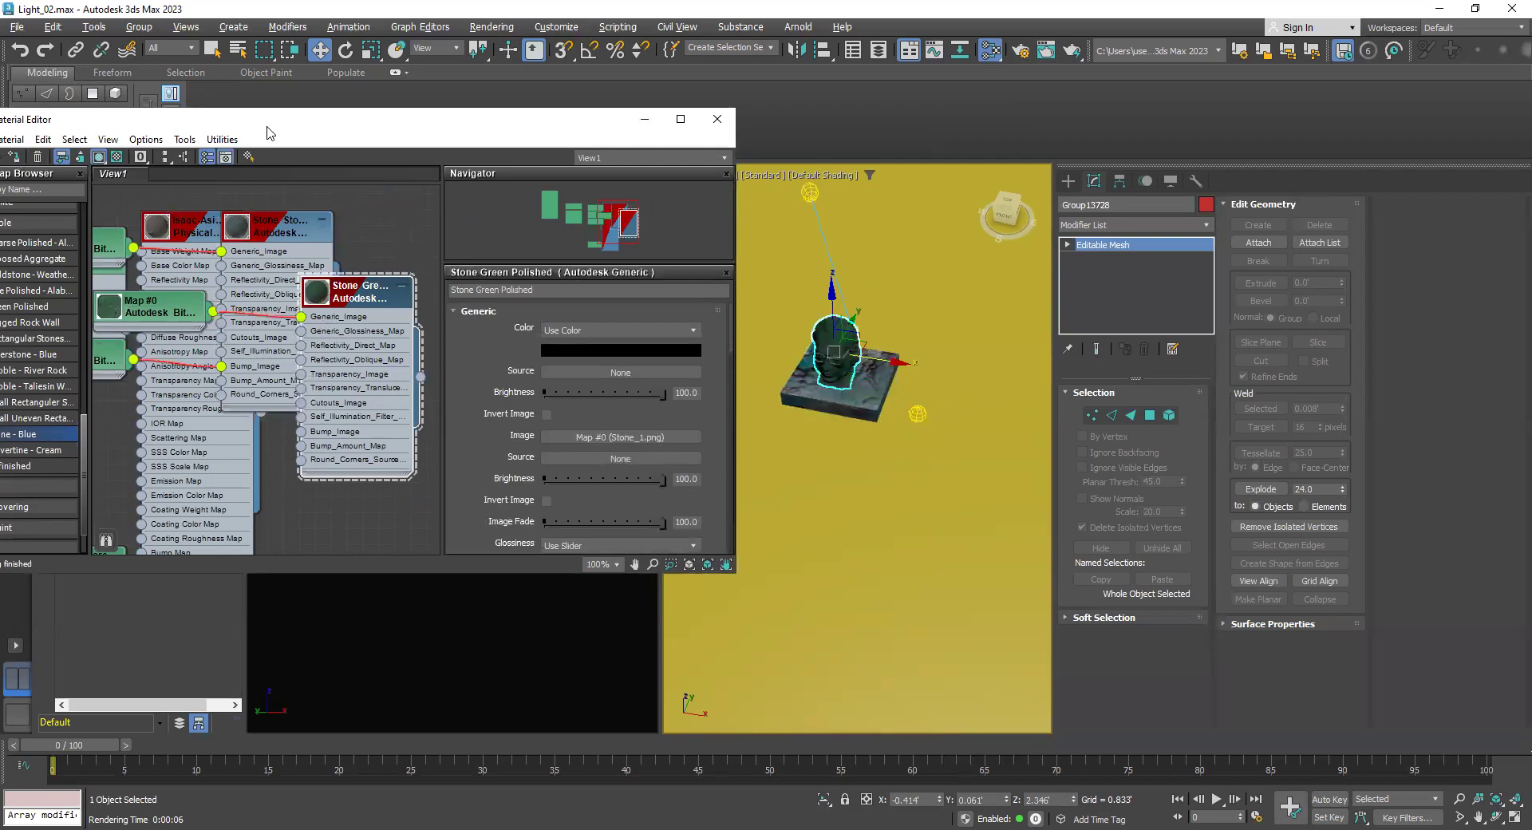
# Add the Coarse Polished - Alabaster material, assign it to the floor box Box001, and minimize the material editor
pyautogui.moveTo(267, 133); pyautogui.dragTo(371, 121)
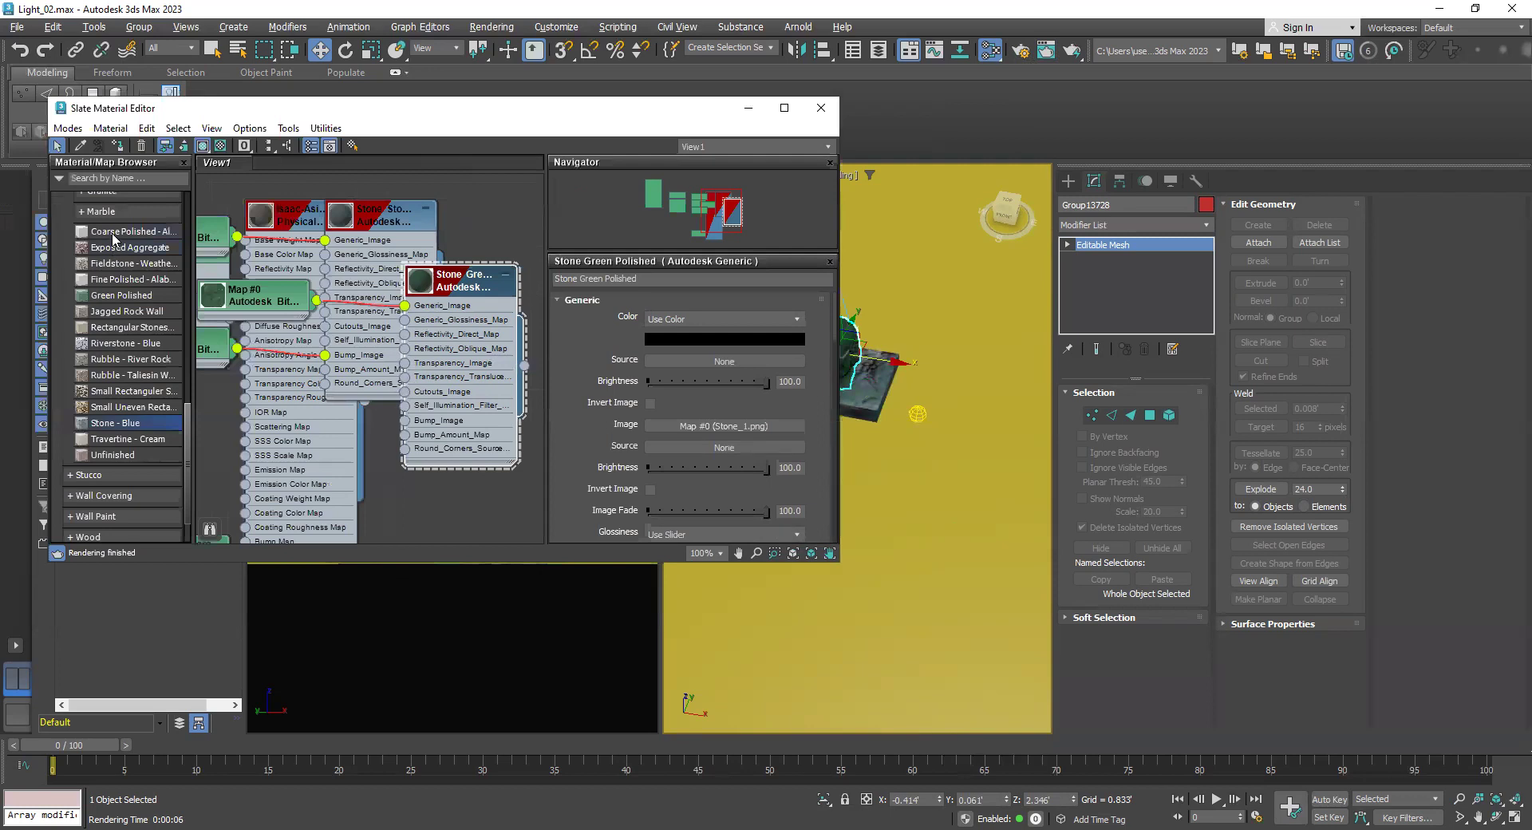
pyautogui.moveTo(442, 511); pyautogui.dragTo(443, 513)
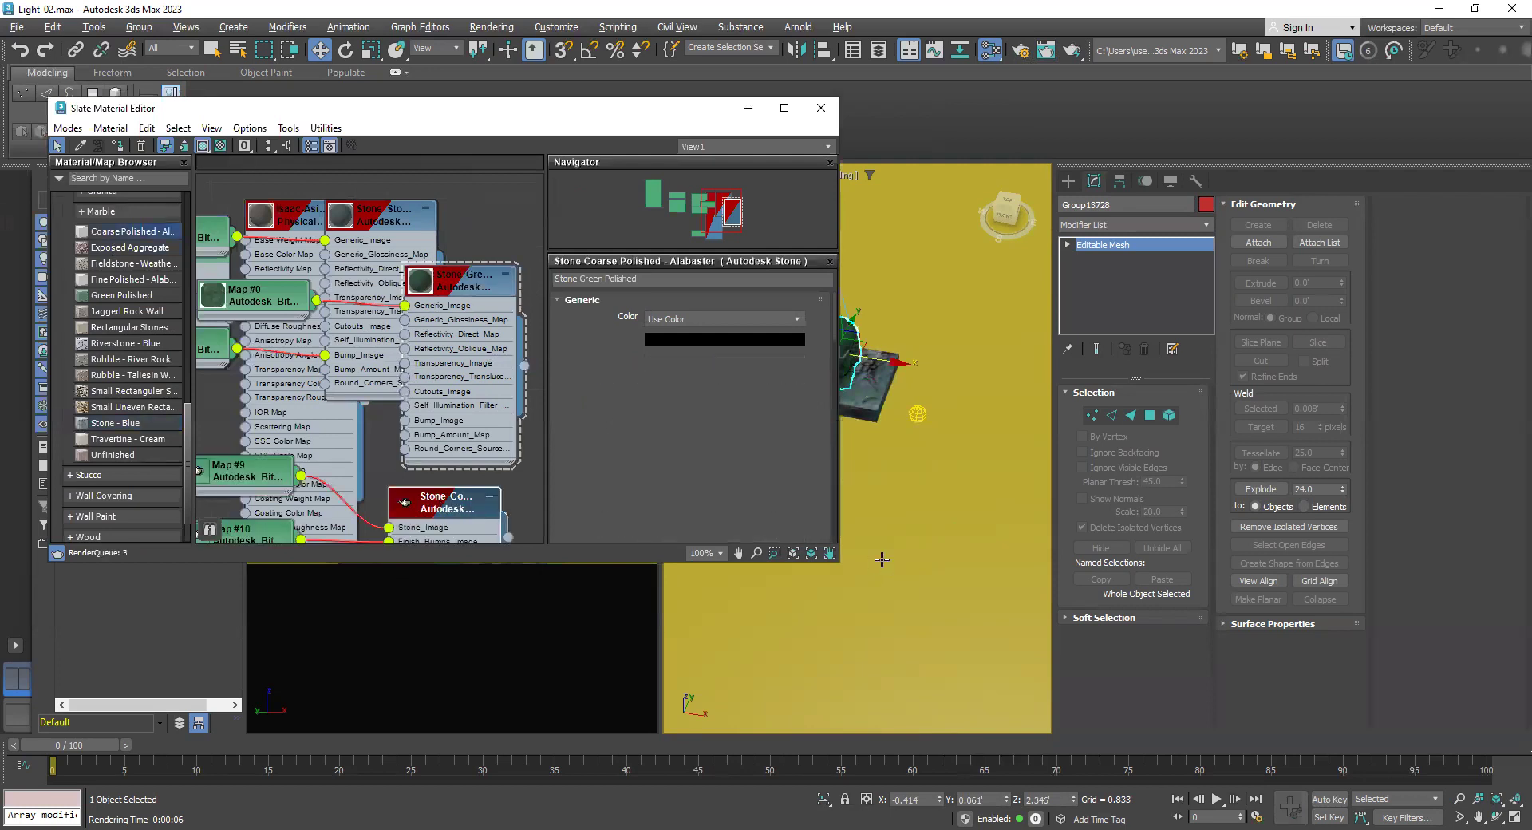
pyautogui.click(746, 108)
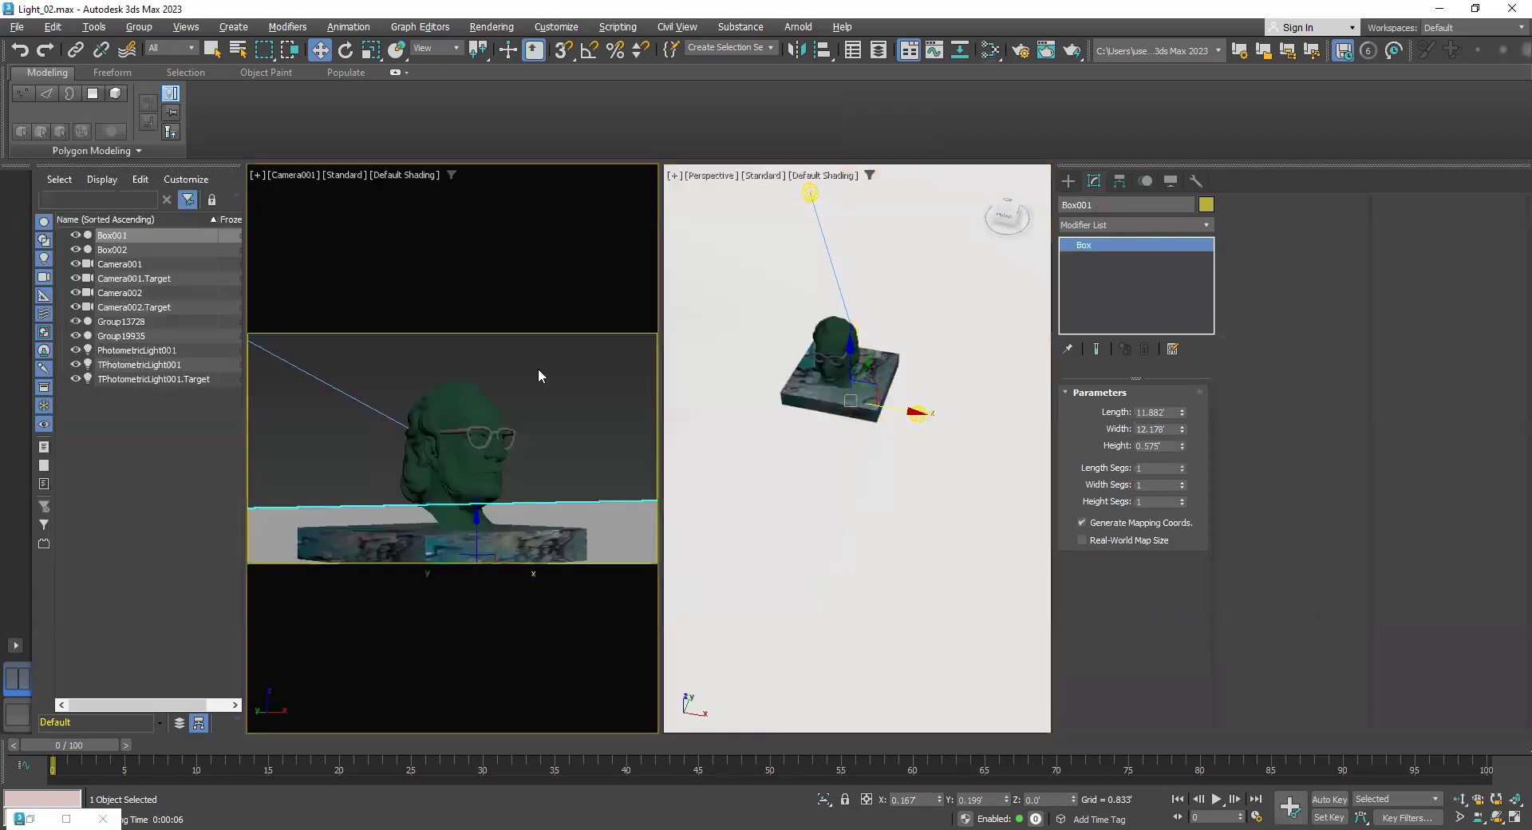
# Render the Camera001 view, examine the head and glasses up close in the image, and minimize it
pyautogui.hotkey('shift', 'q')
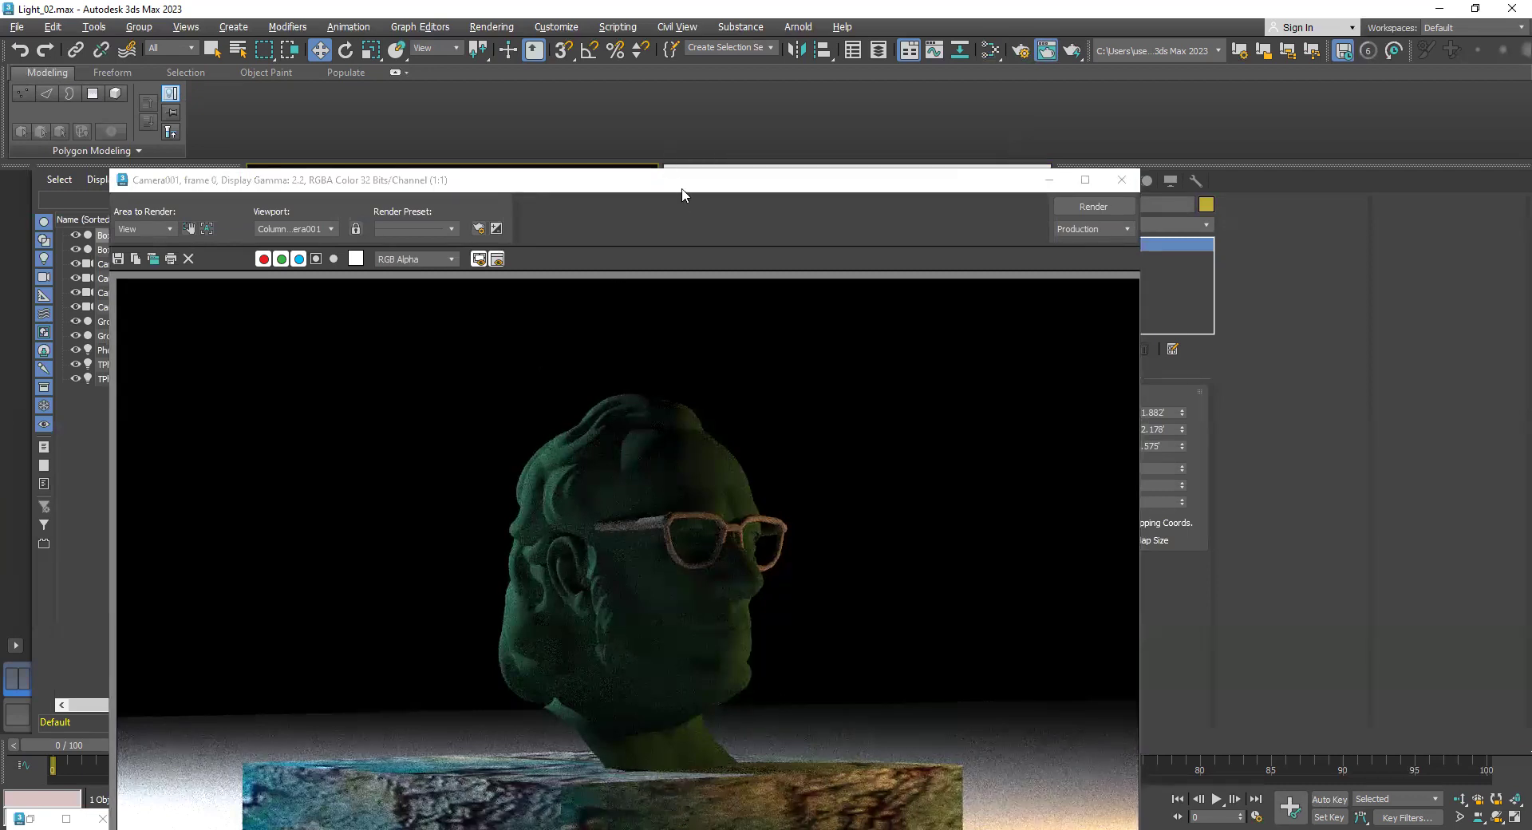
pyautogui.moveTo(682, 192); pyautogui.dragTo(643, 85)
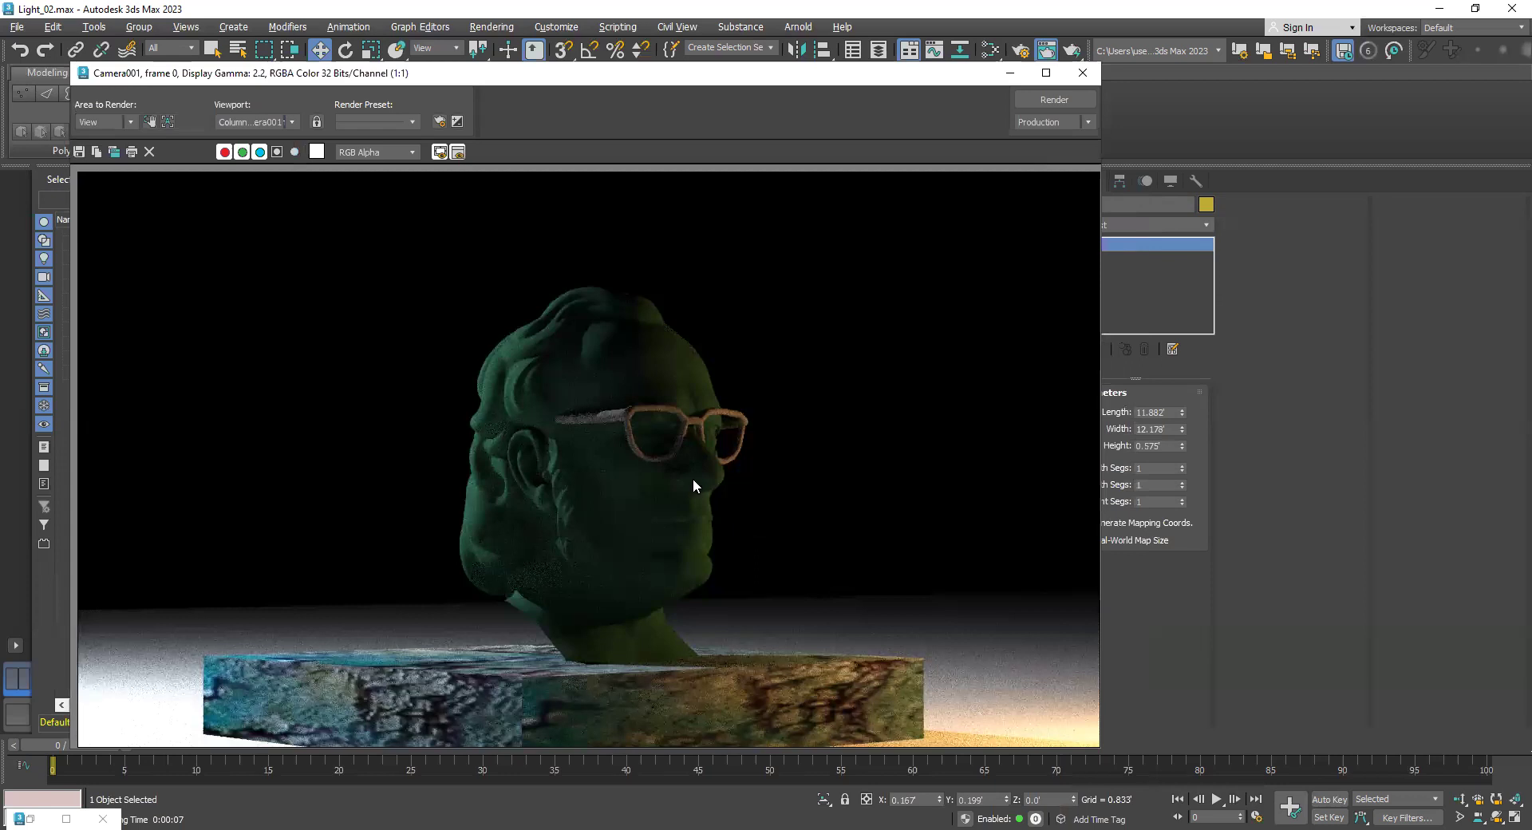
pyautogui.scroll(5, 571, 415)
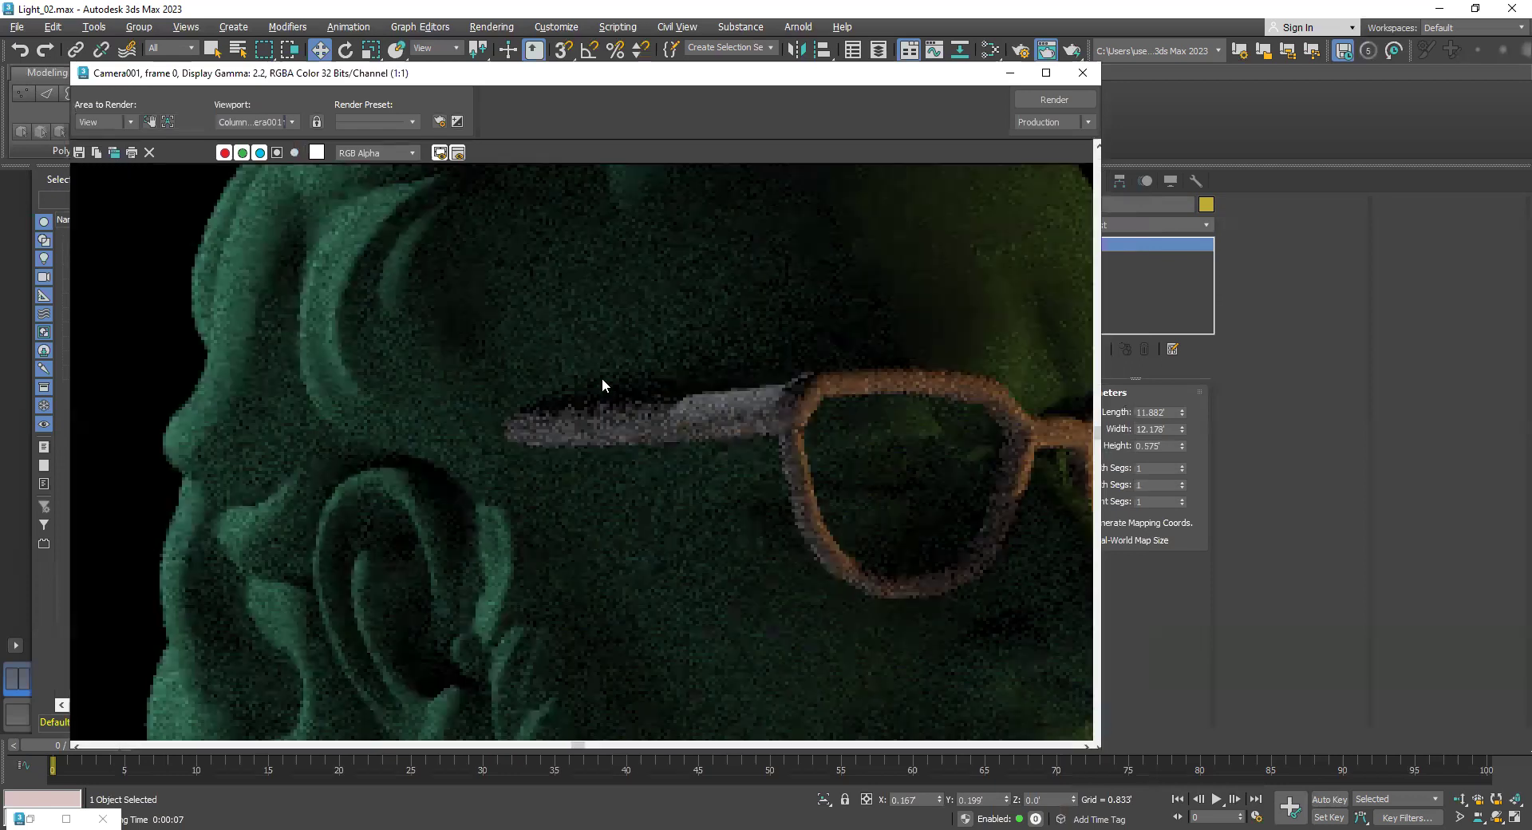
pyautogui.scroll(-5, 587, 342)
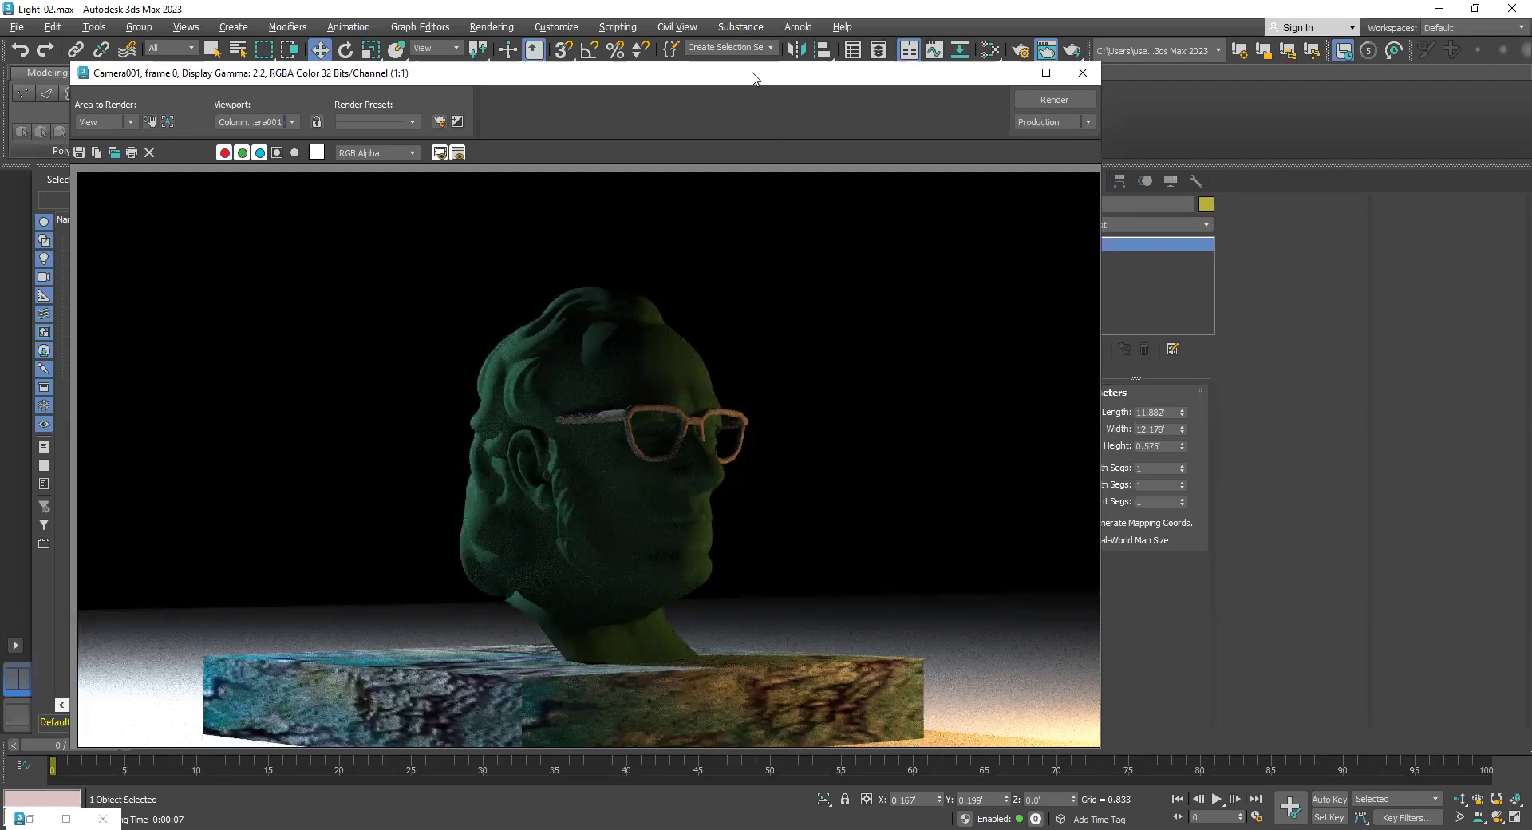
pyautogui.moveTo(754, 72); pyautogui.dragTo(743, 99)
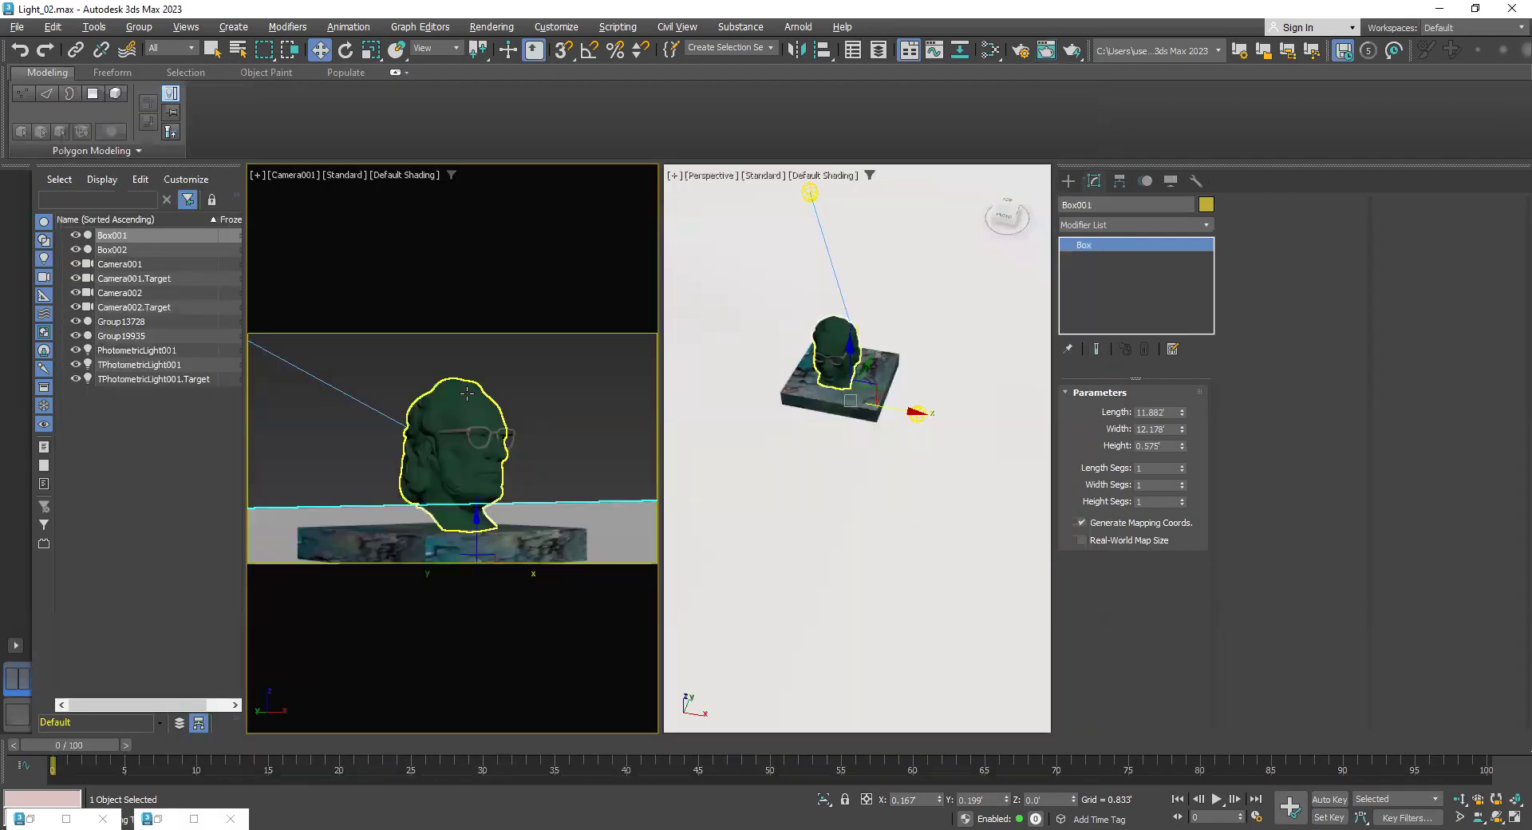
# Add an Unwrap UVW modifier to the head and select all its faces in the UV editor
pyautogui.click(468, 395)
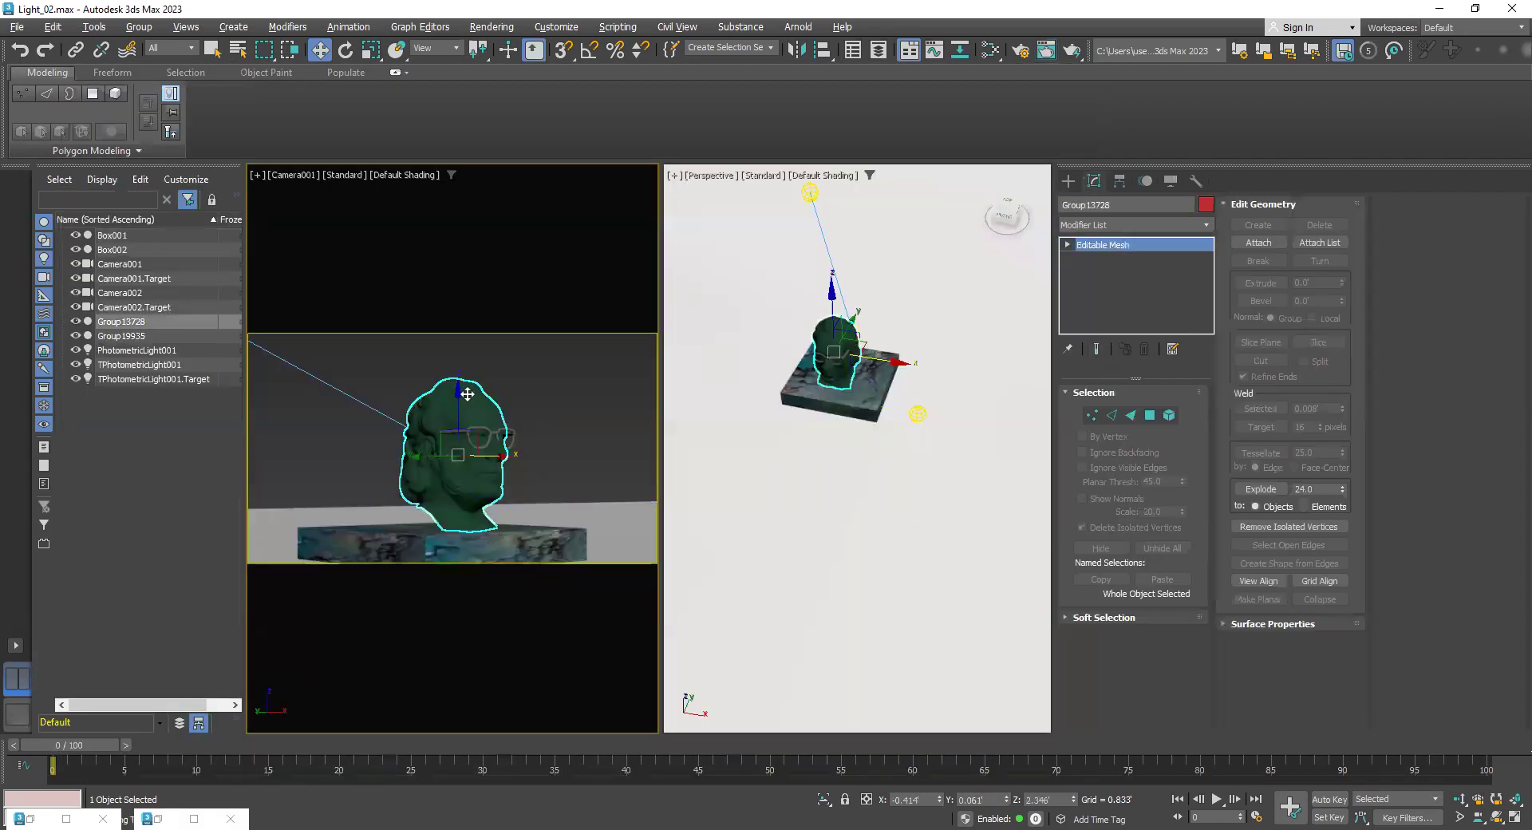
pyautogui.click(1127, 226)
pyautogui.press('u')
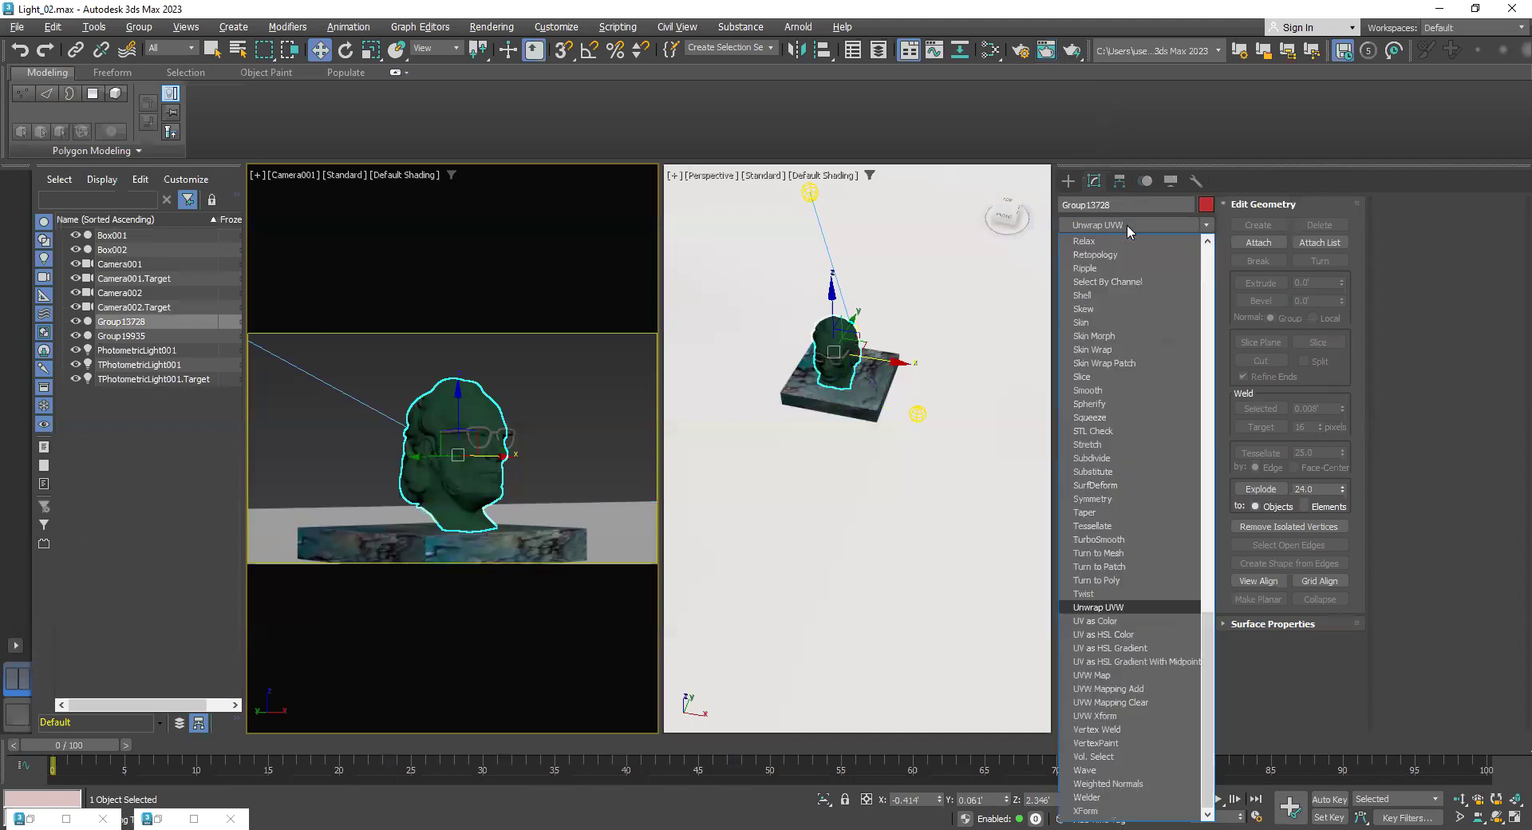
pyautogui.press('Return')
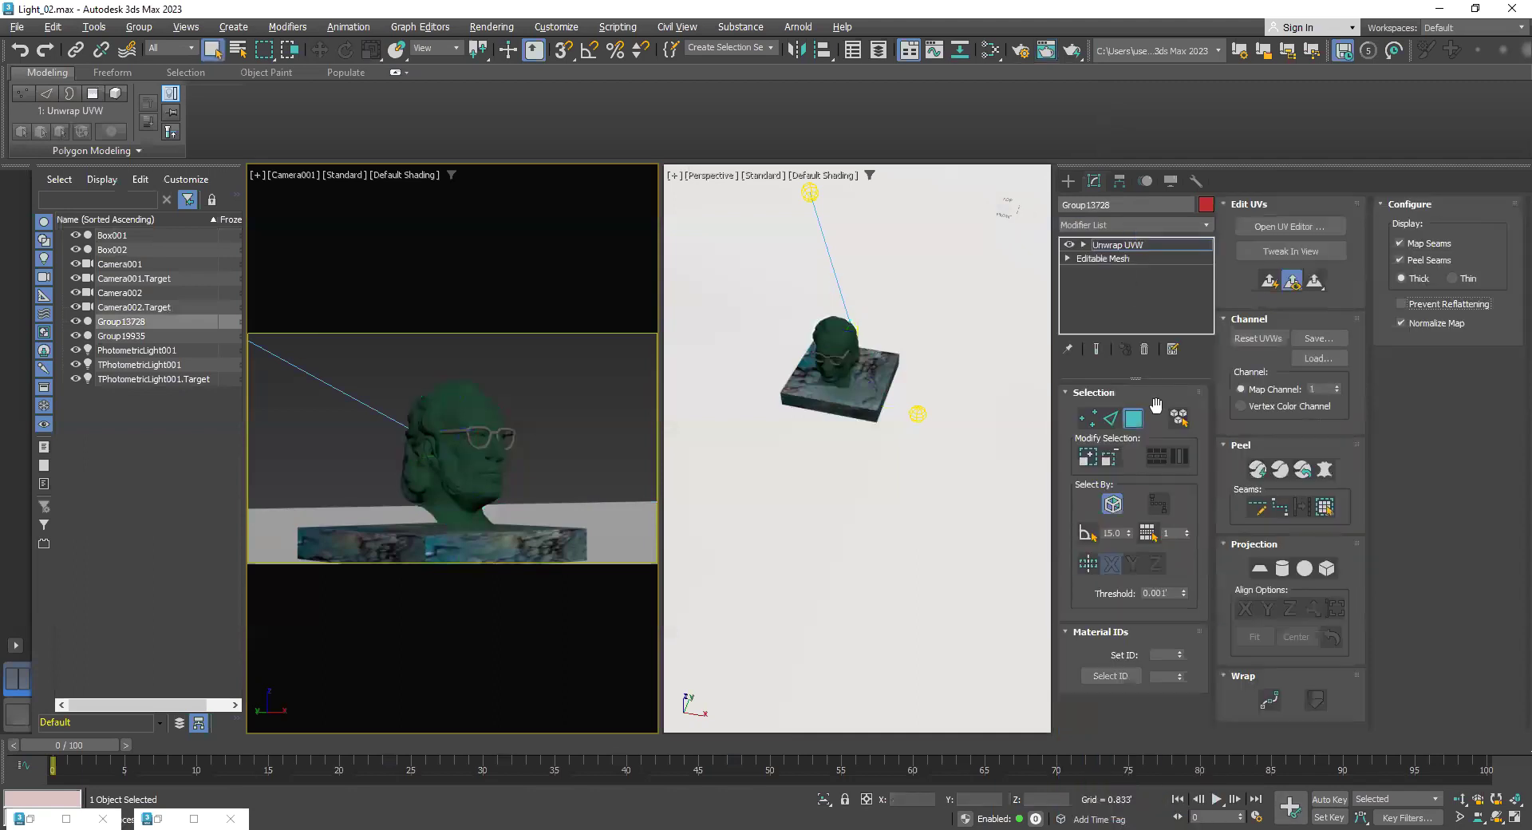
pyautogui.click(1309, 227)
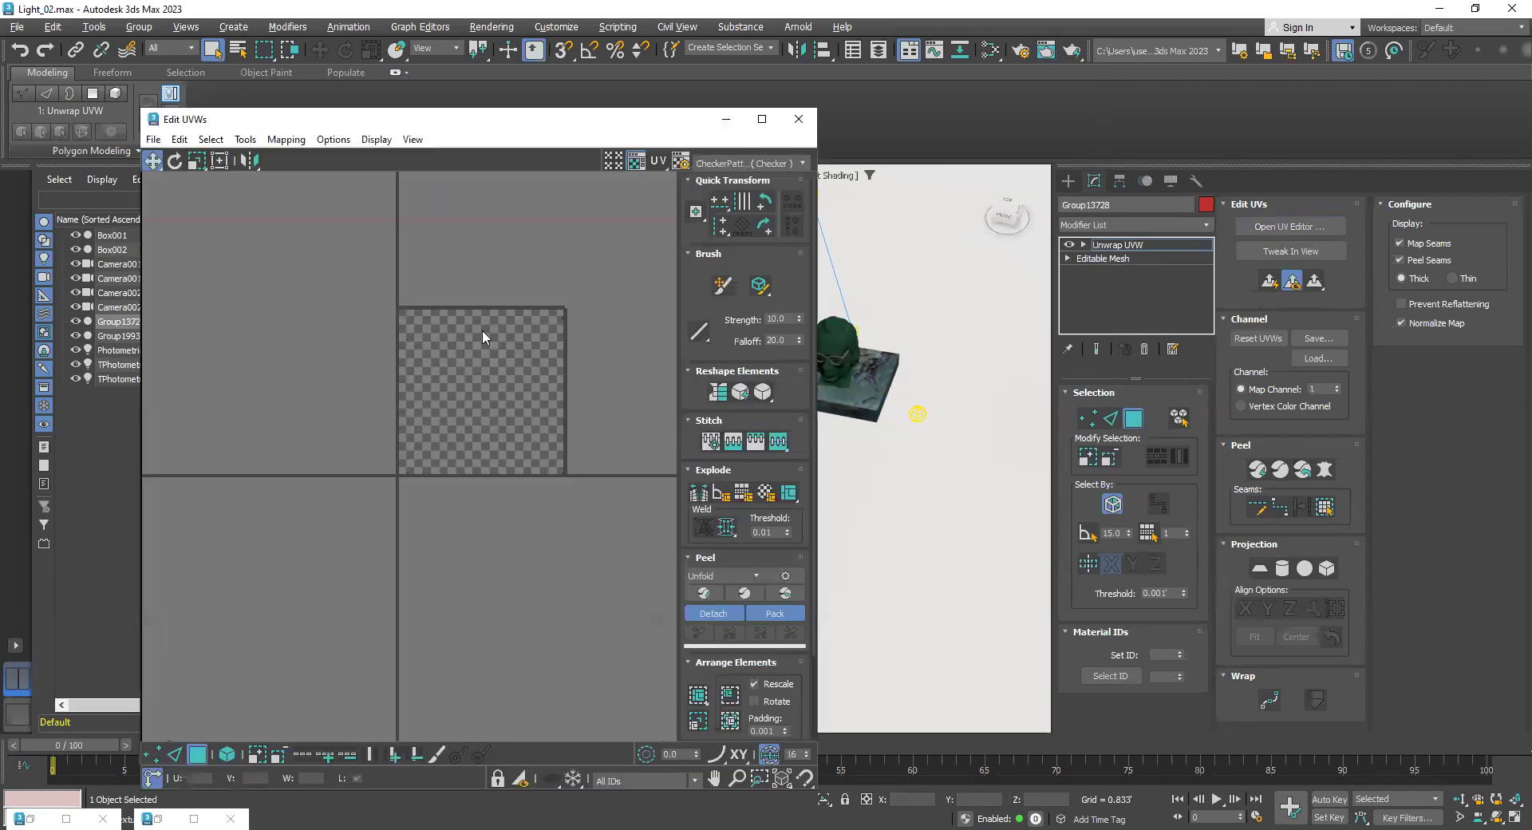
pyautogui.moveTo(379, 252); pyautogui.dragTo(624, 524)
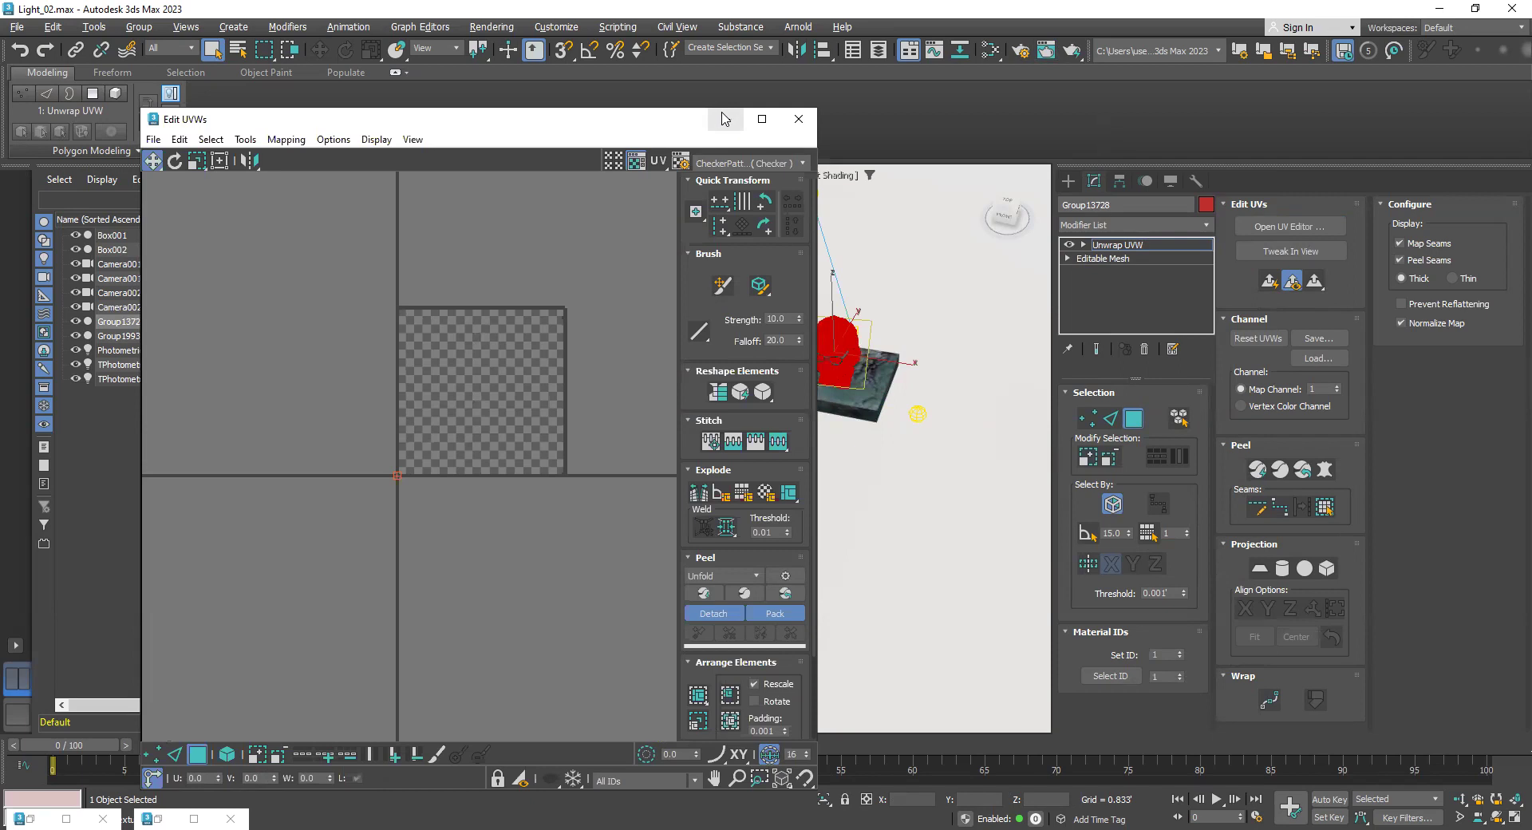
# Apply a cylindrical projection to the head's faces and lower the projection gizmo over the head
pyautogui.click(1283, 568)
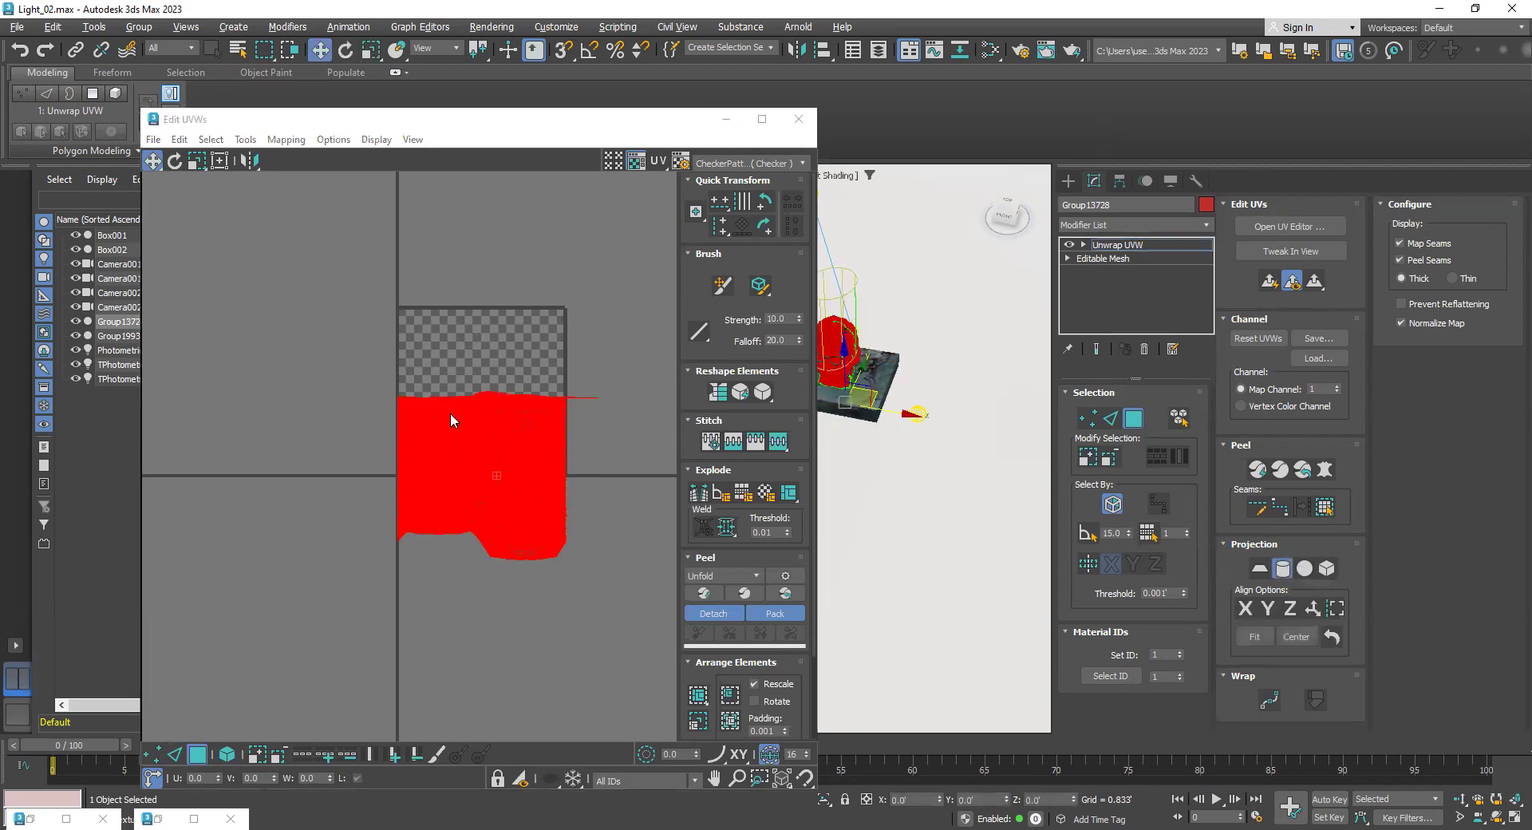
pyautogui.click(724, 124)
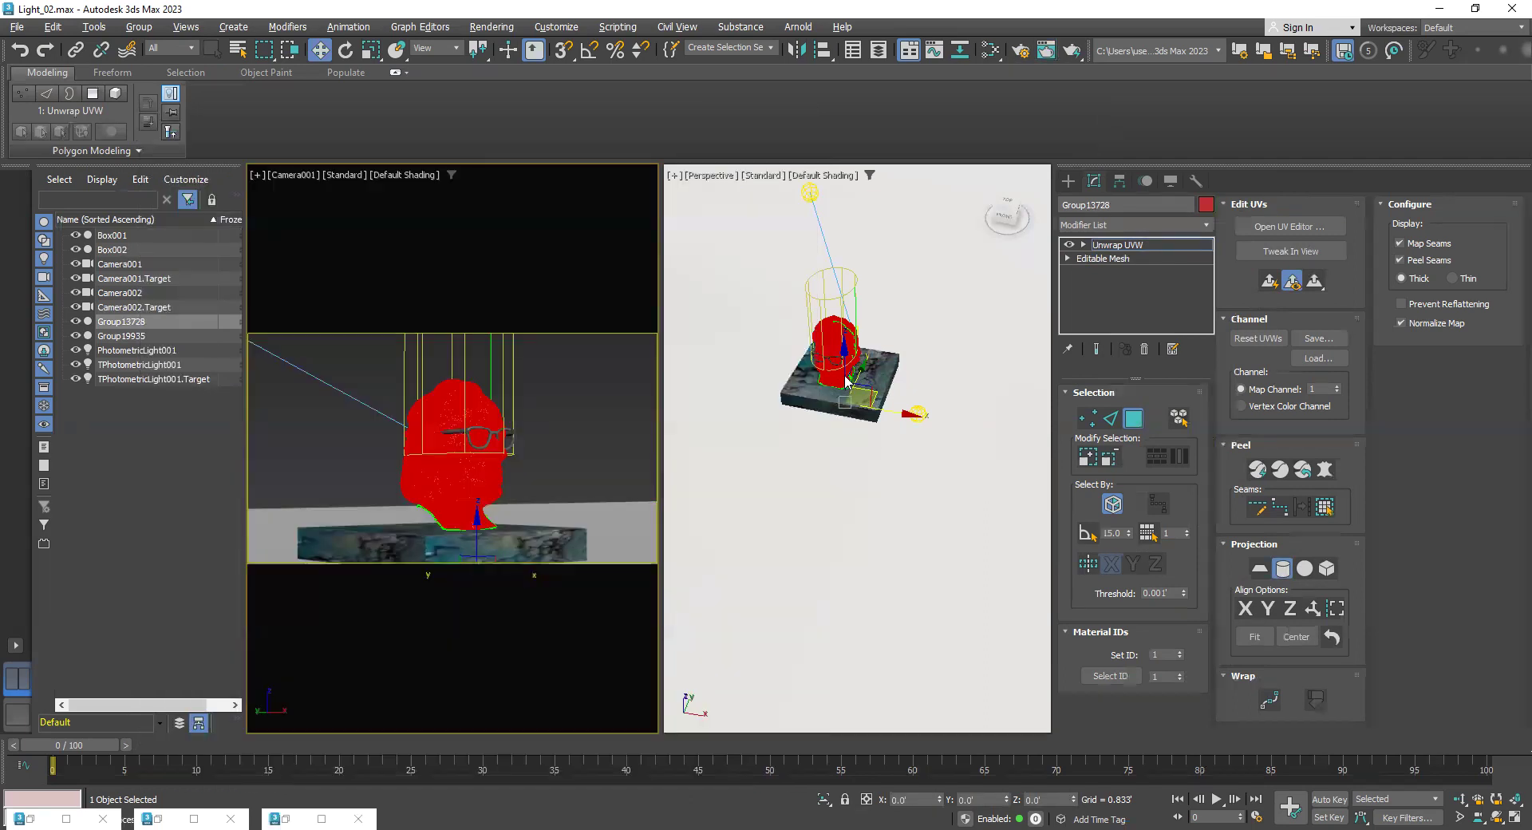
pyautogui.moveTo(846, 348); pyautogui.dragTo(845, 363)
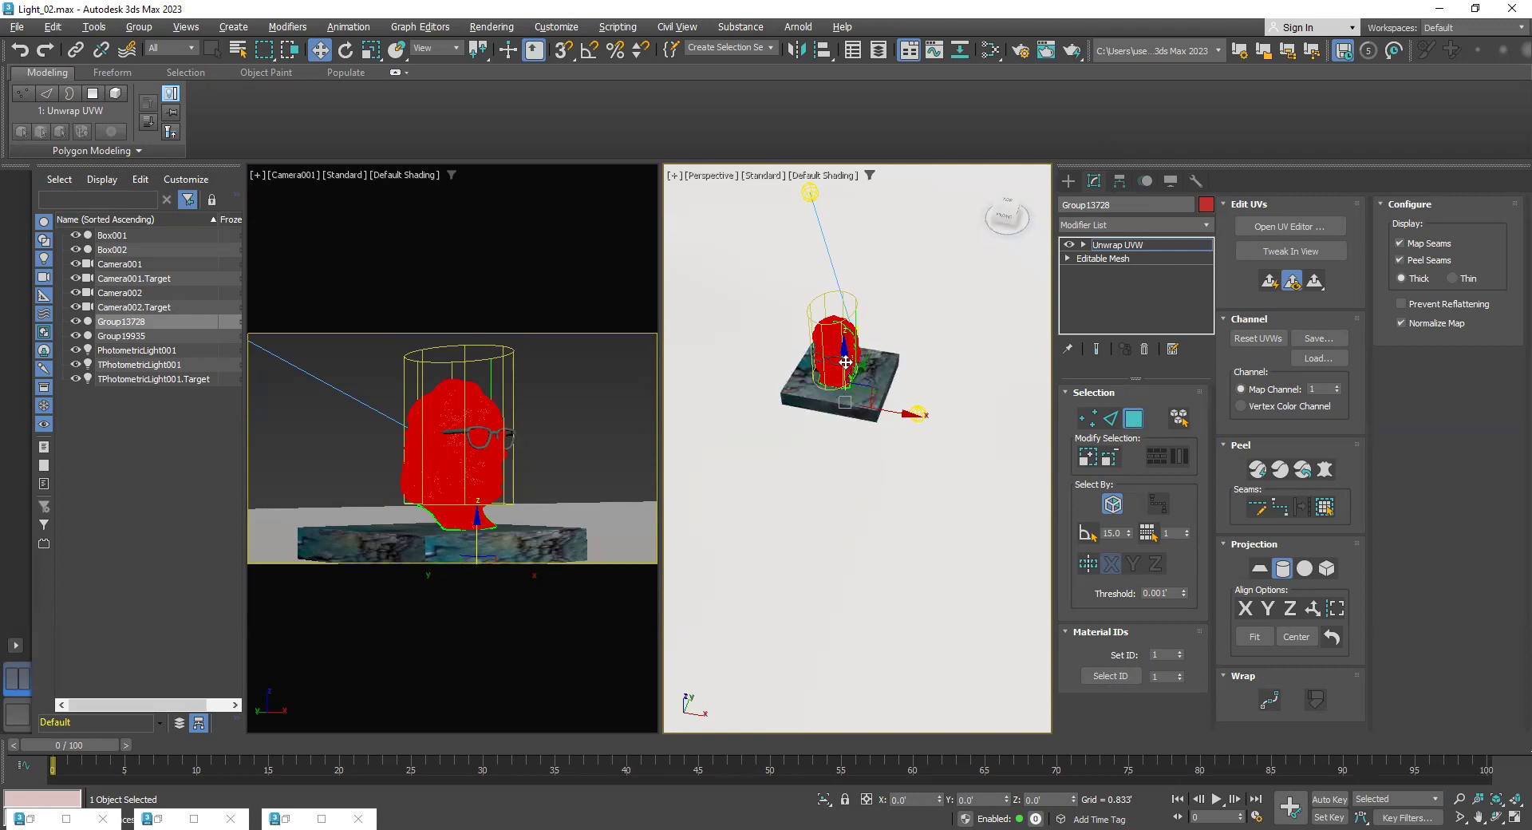
pyautogui.click(1310, 228)
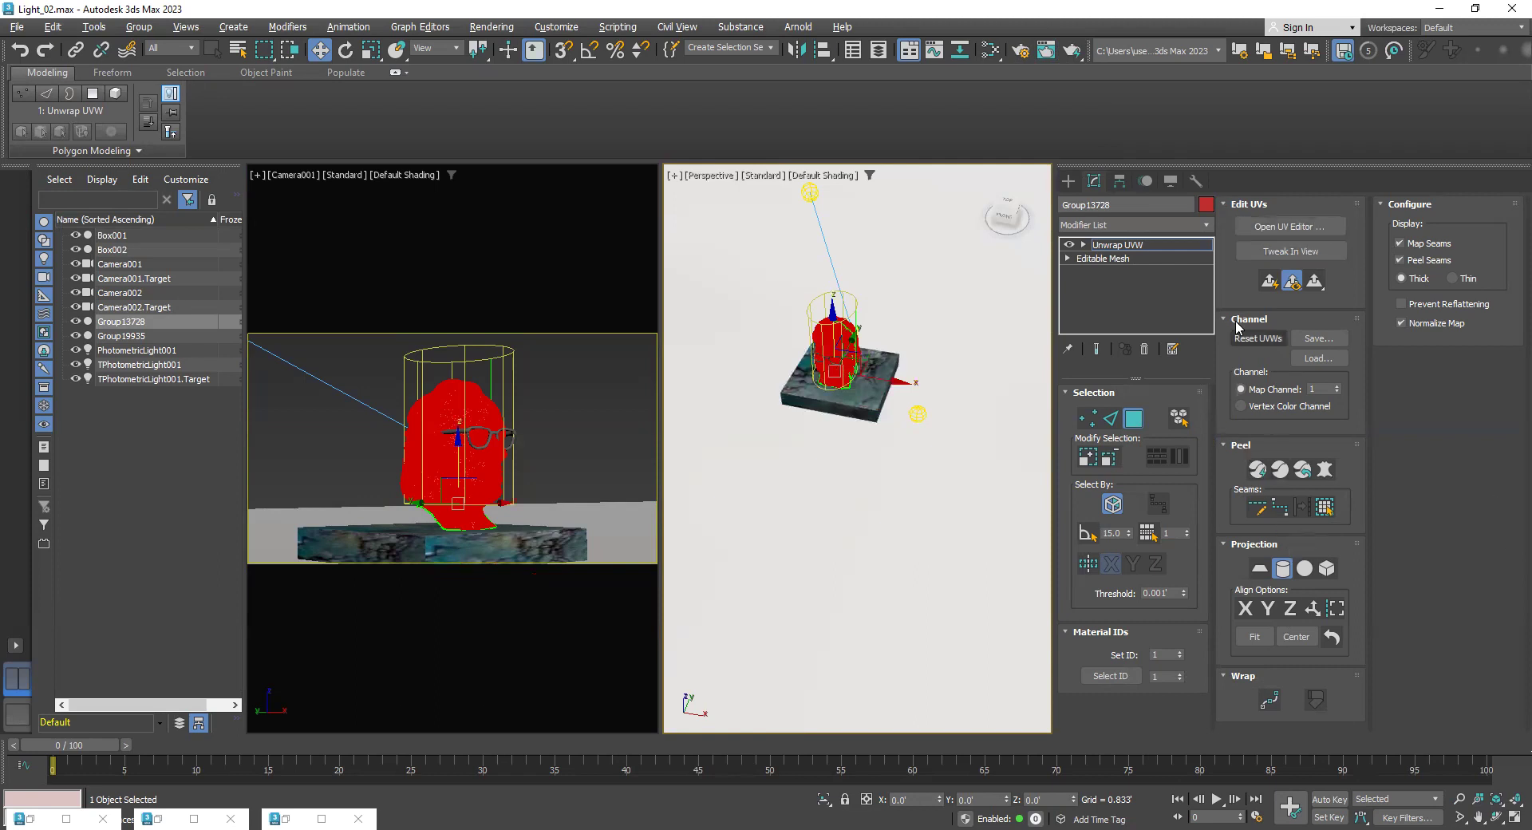
# Leave face editing of the head, render the Camera001 view with the new mapping, and minimize the image
pyautogui.click(1133, 418)
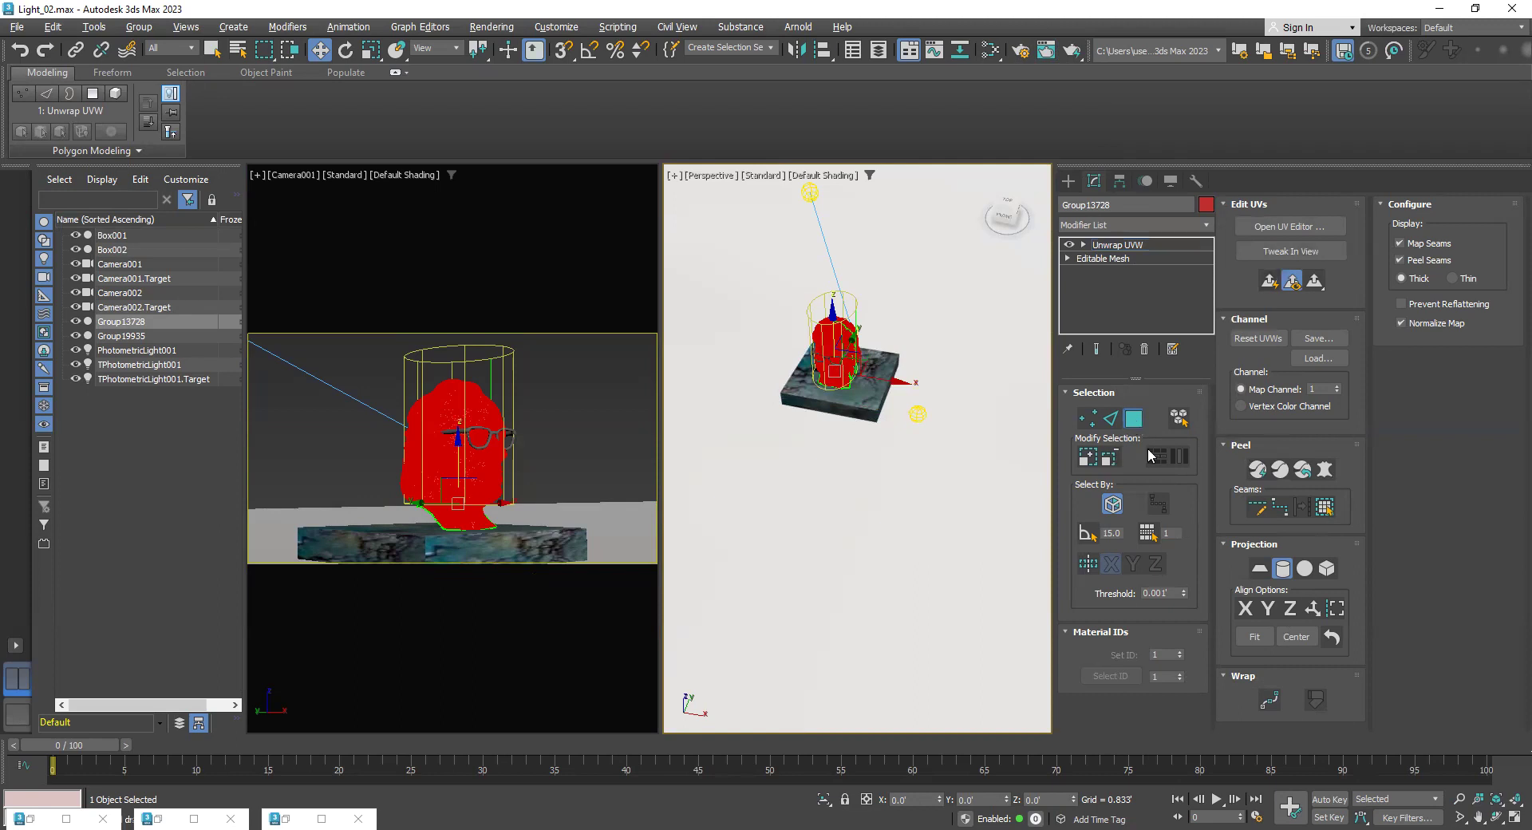
pyautogui.rightClick(576, 433)
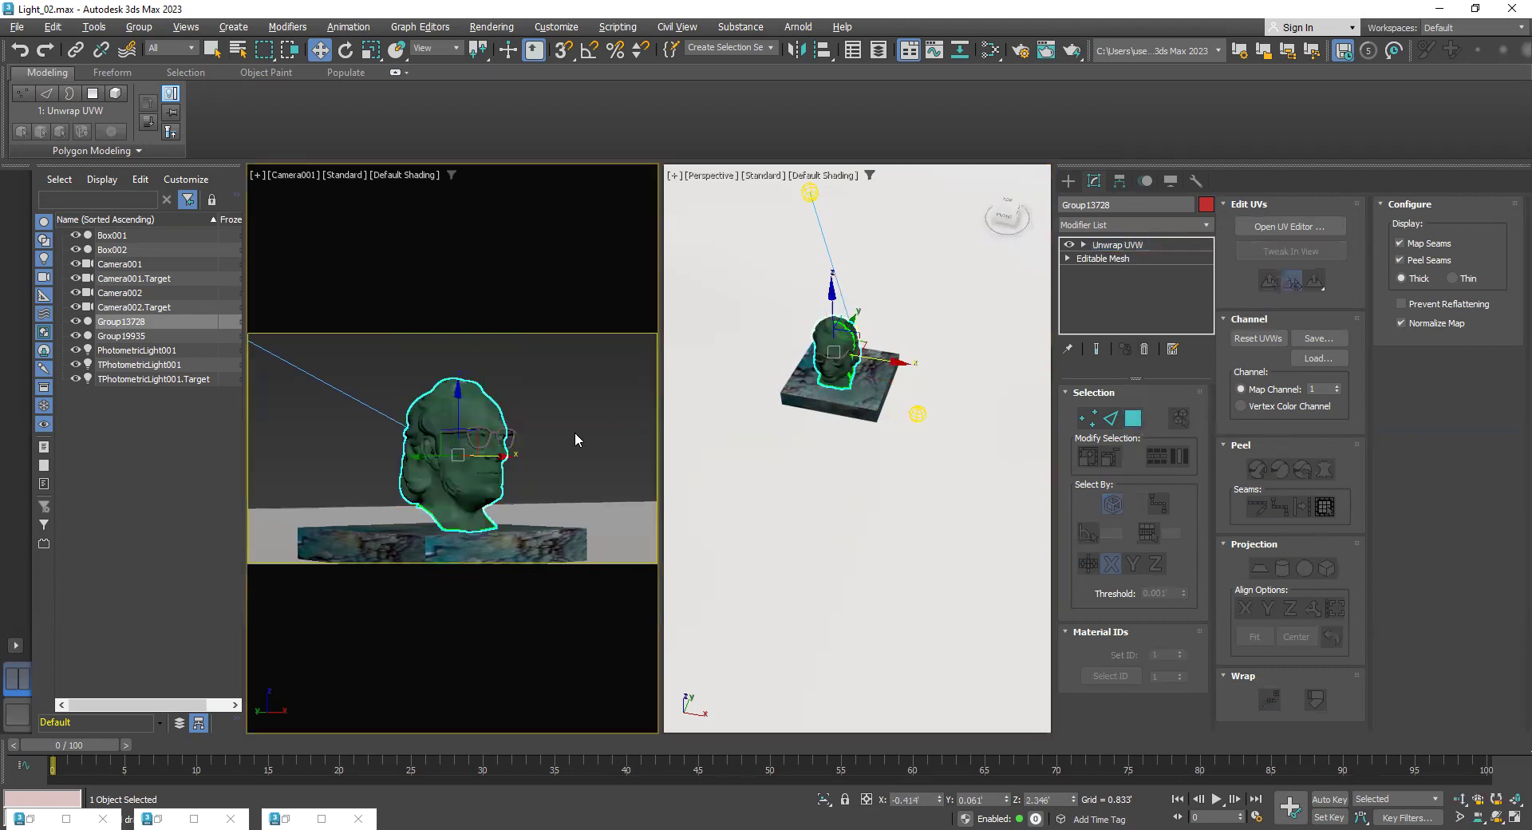
pyautogui.hotkey('shift', 'q')
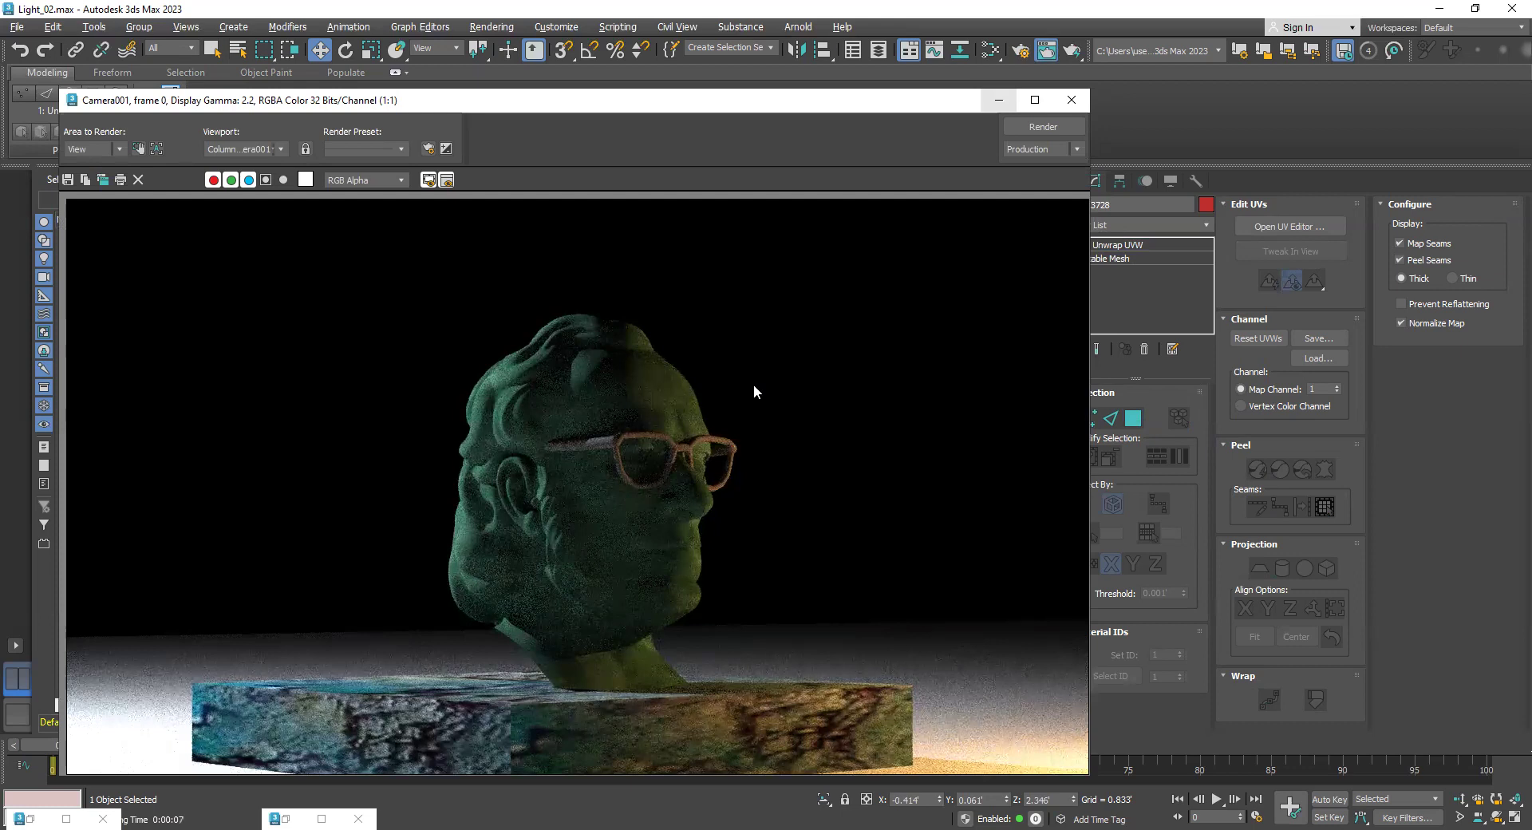
pyautogui.click(998, 99)
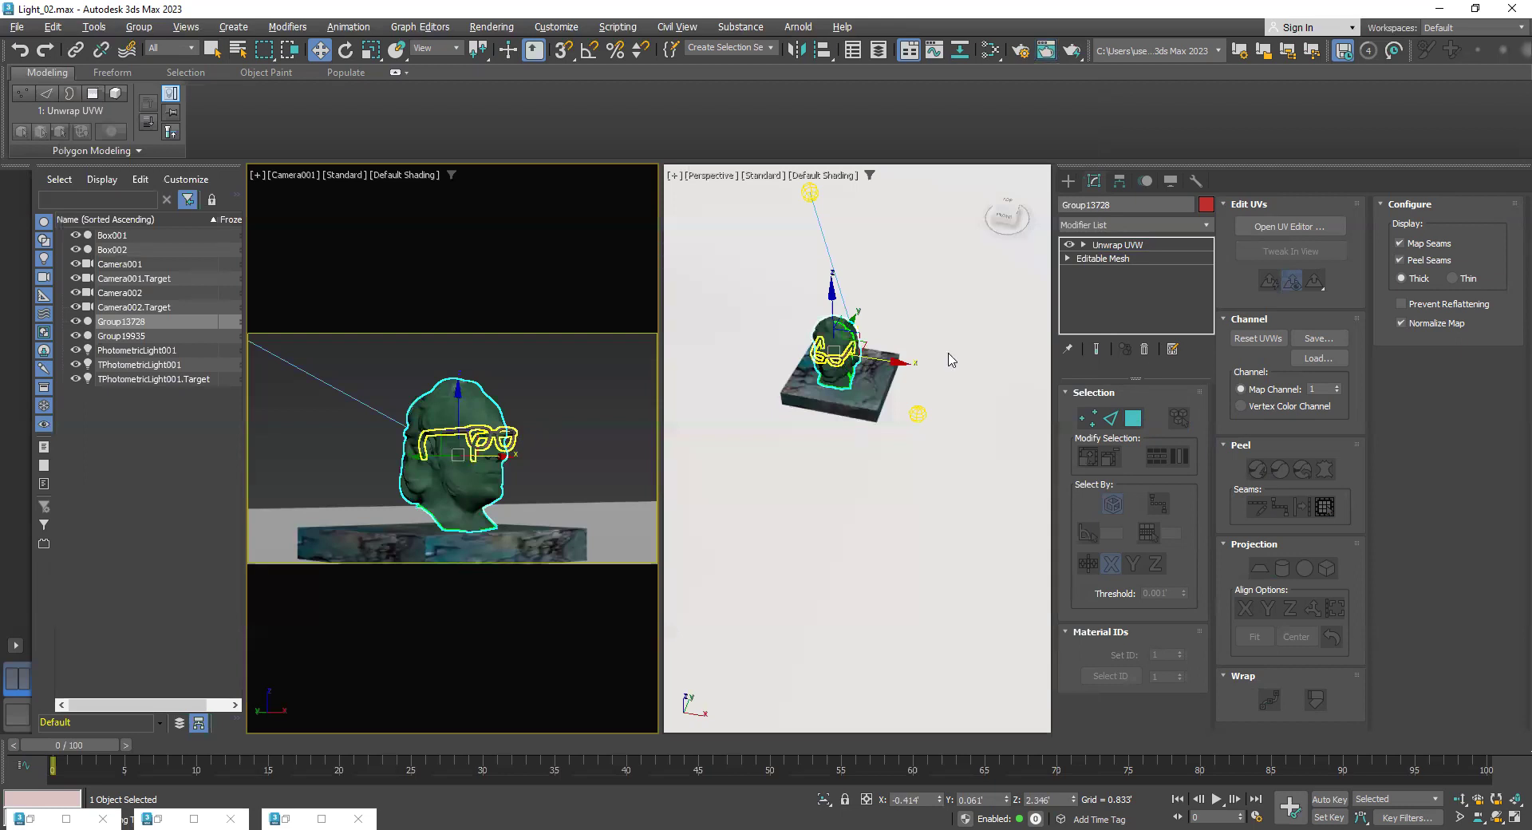
# Raise the ART Renderer target quality to about High and render the Camera001 view again
pyautogui.press('F10')
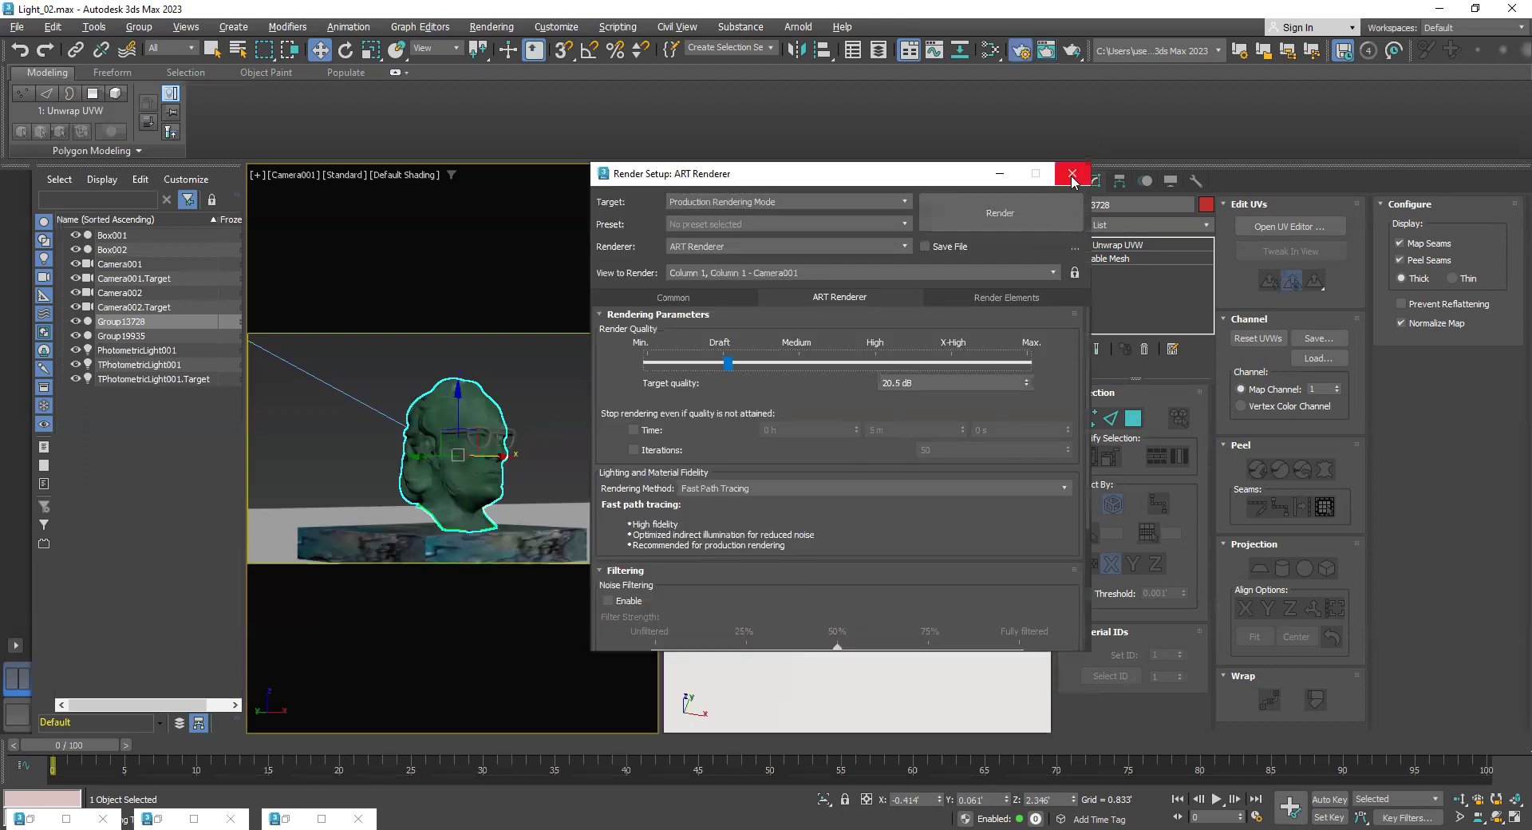
pyautogui.click(840, 364)
pyautogui.moveTo(727, 363); pyautogui.dragTo(875, 363)
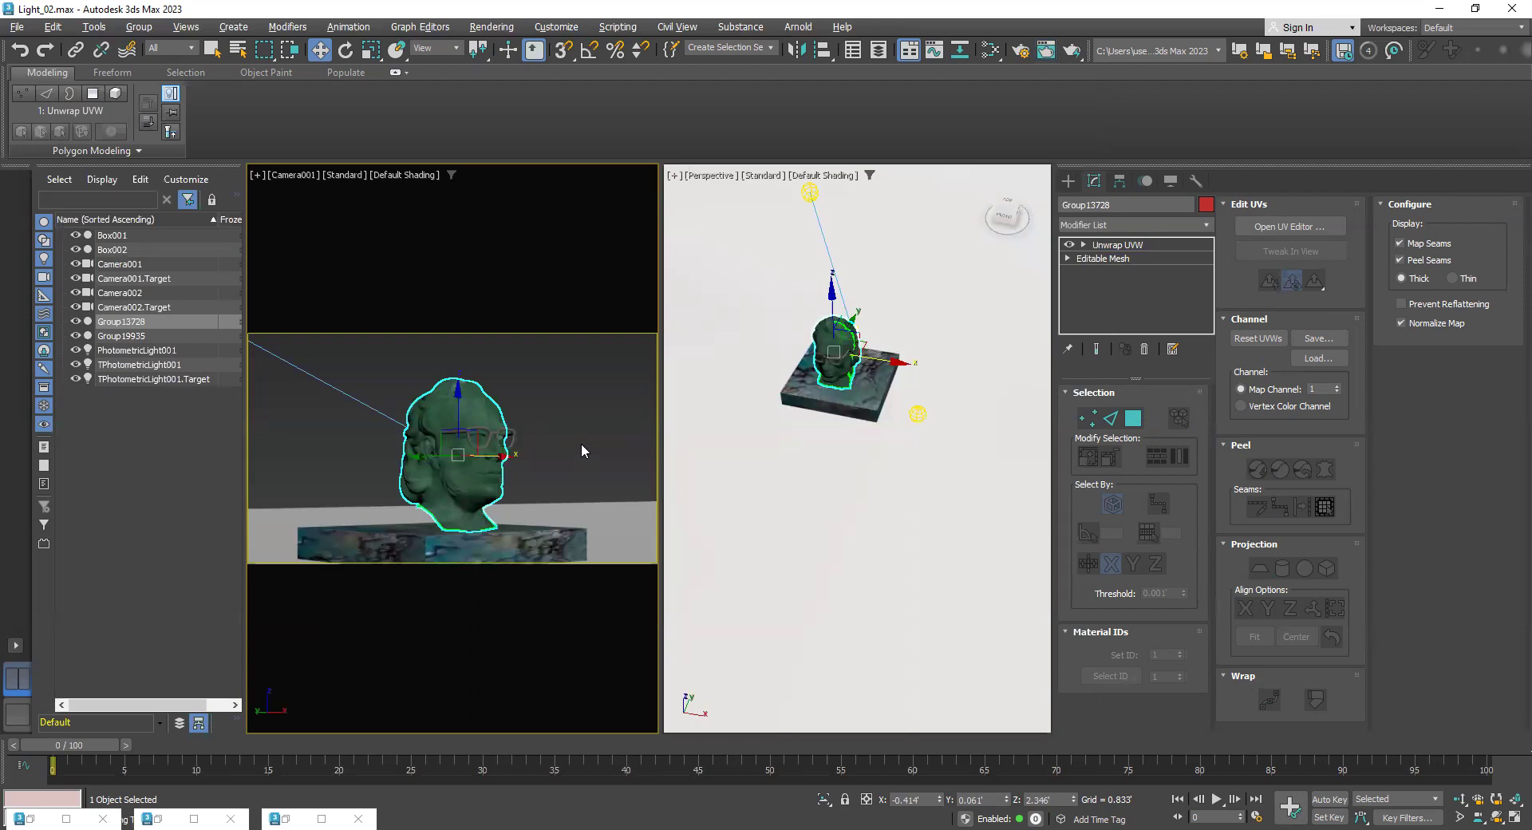
pyautogui.hotkey('shift', 'q')
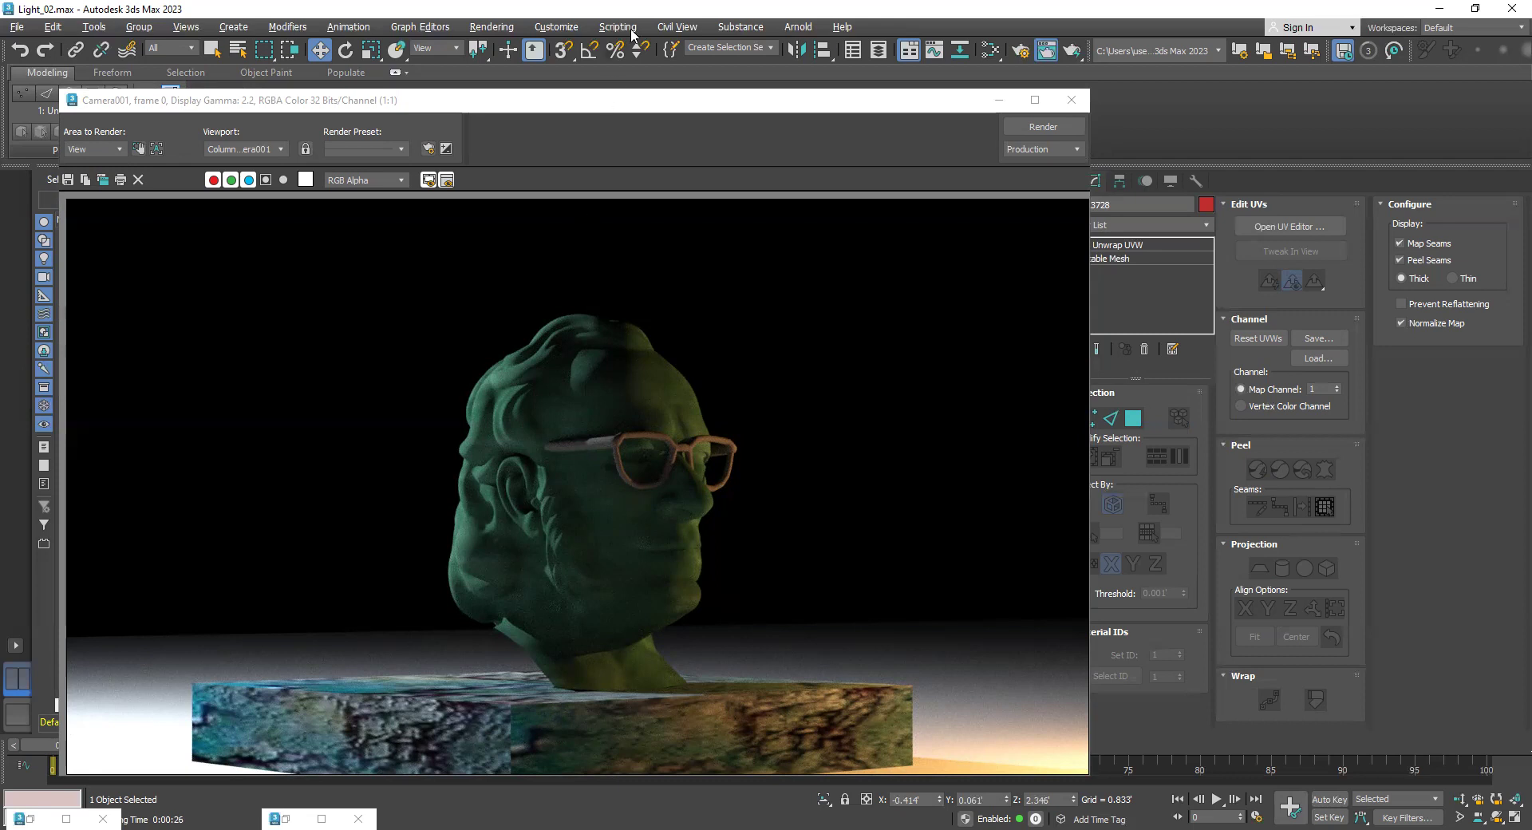
pyautogui.click(680, 106)
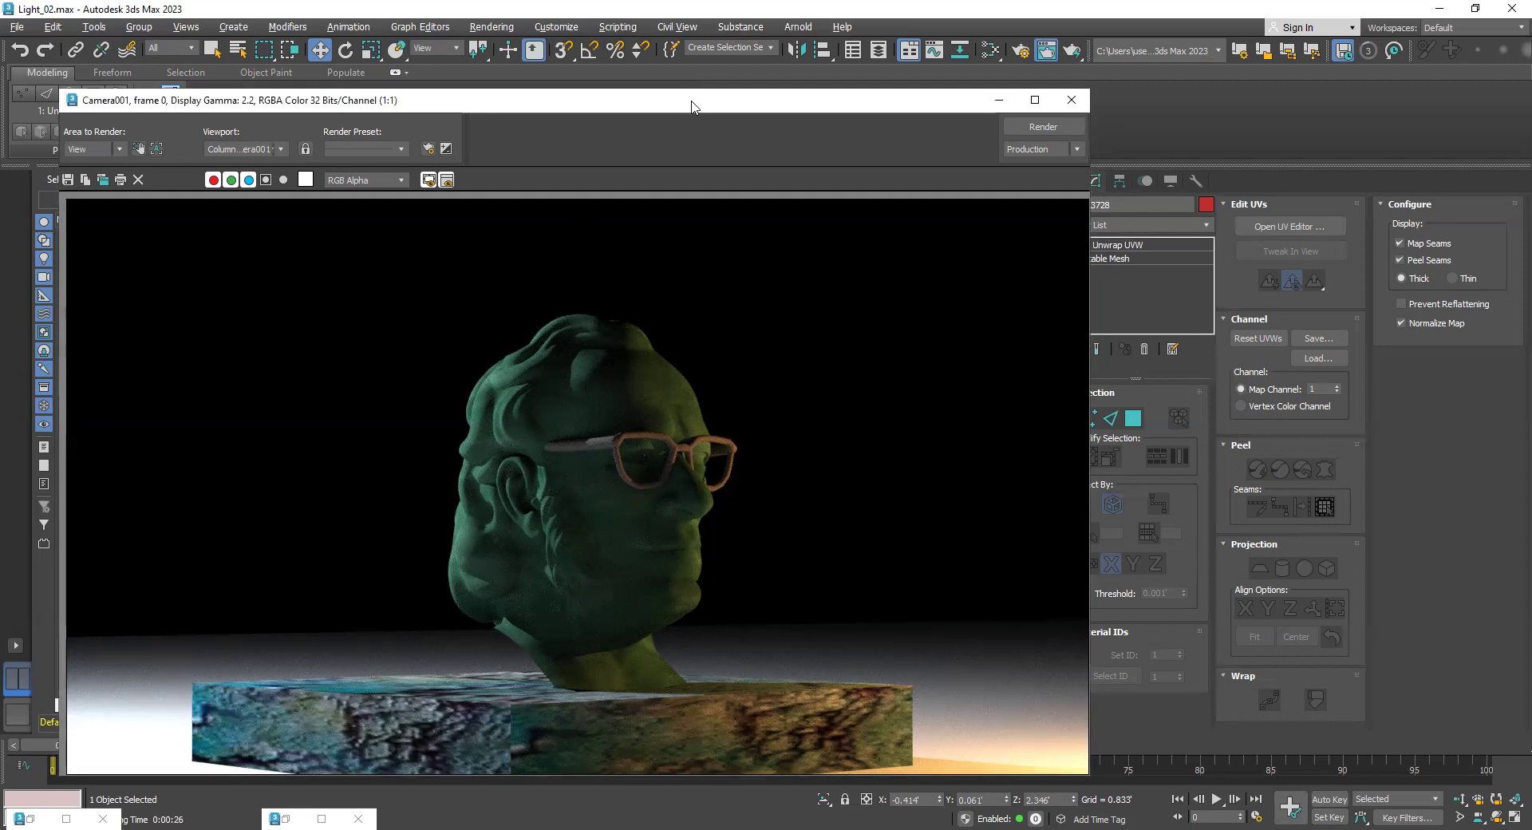
pyautogui.moveTo(683, 103); pyautogui.dragTo(691, 135)
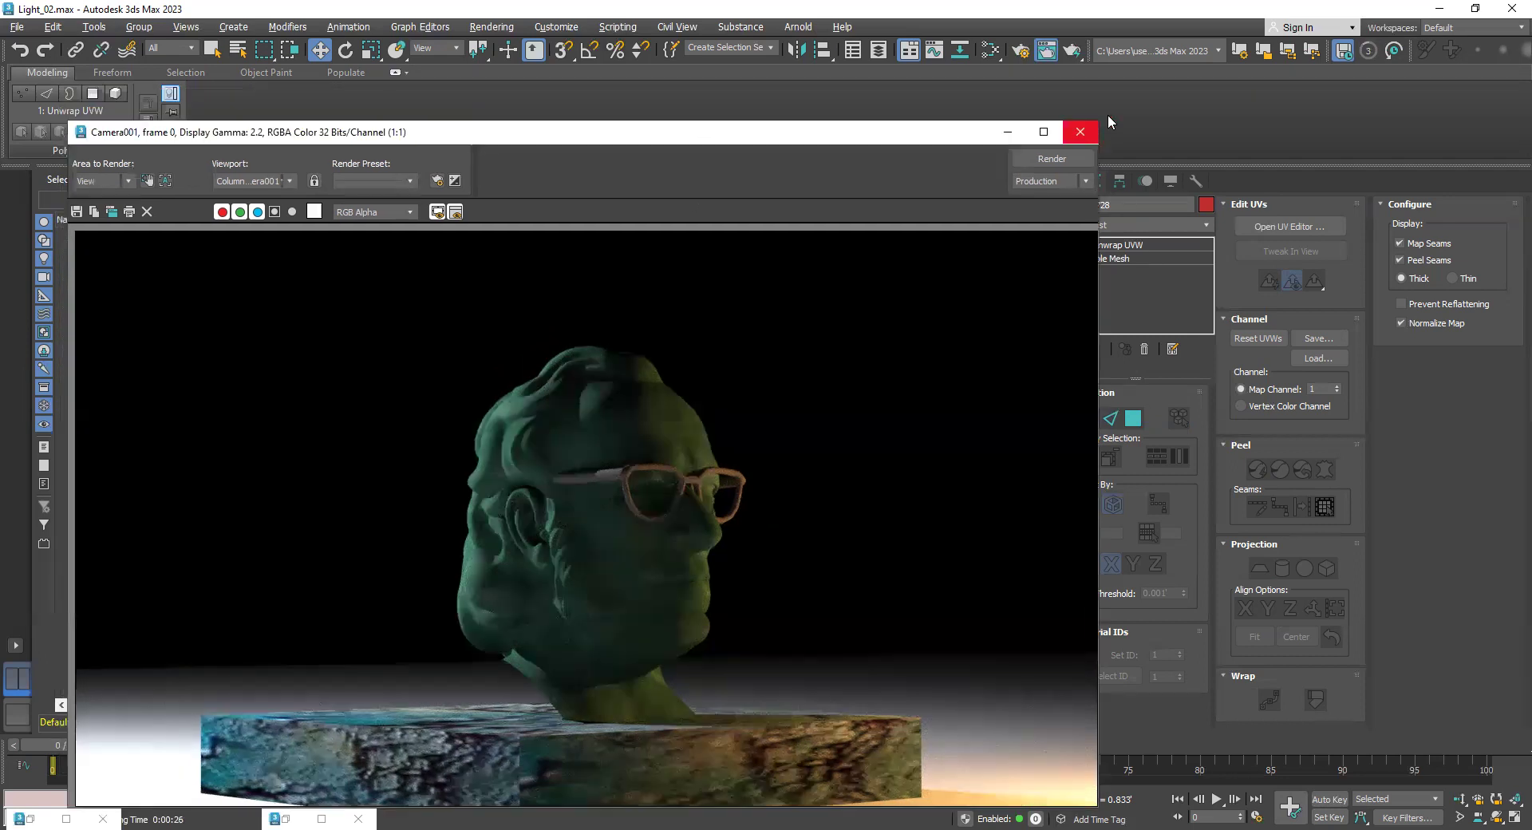